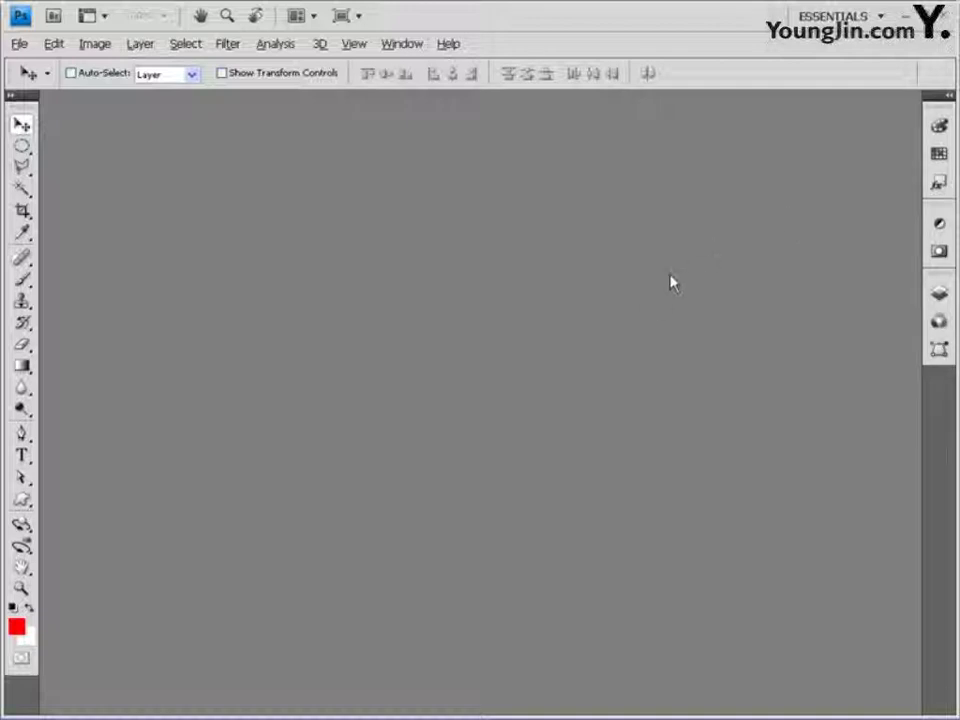
Open 트리.jpg from the Chapter04 folder and reposition its image window in the workspace.
double_click(591, 296)
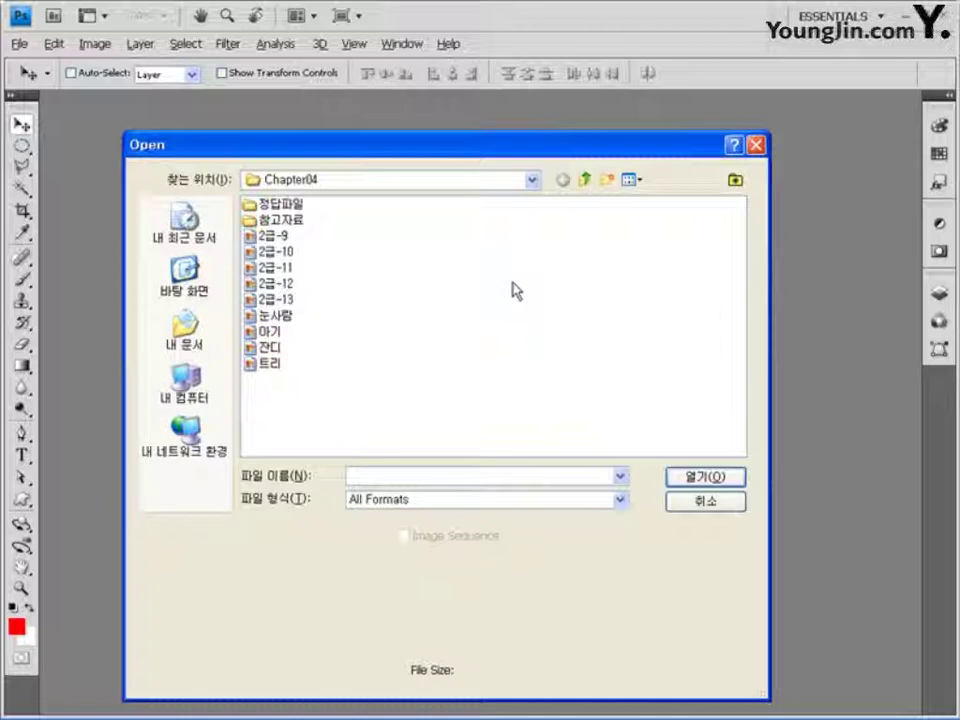
click(268, 364)
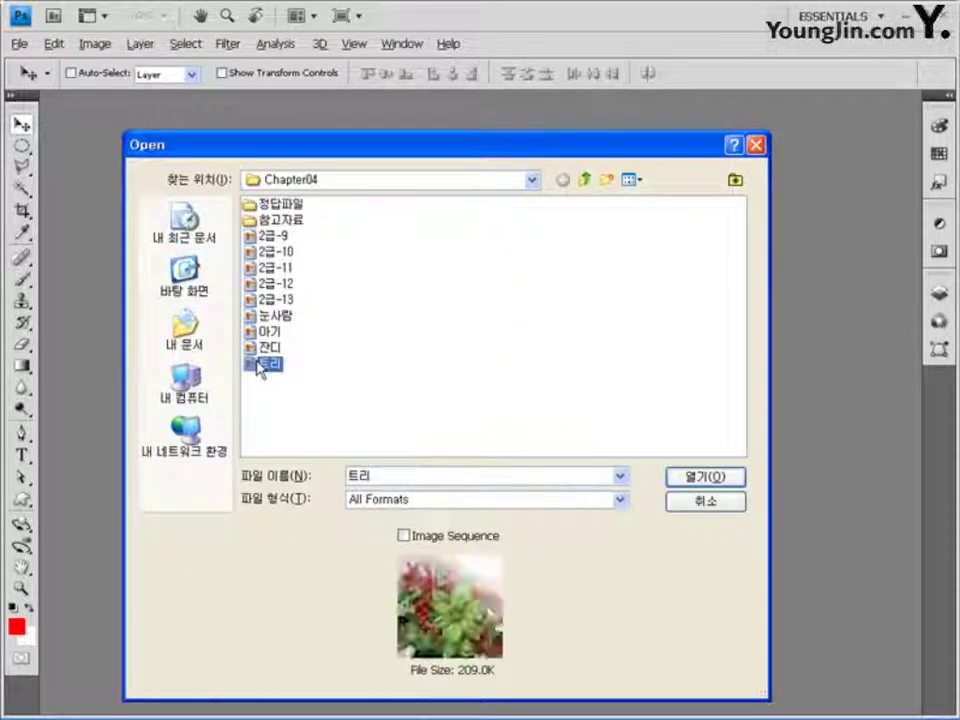
click(713, 479)
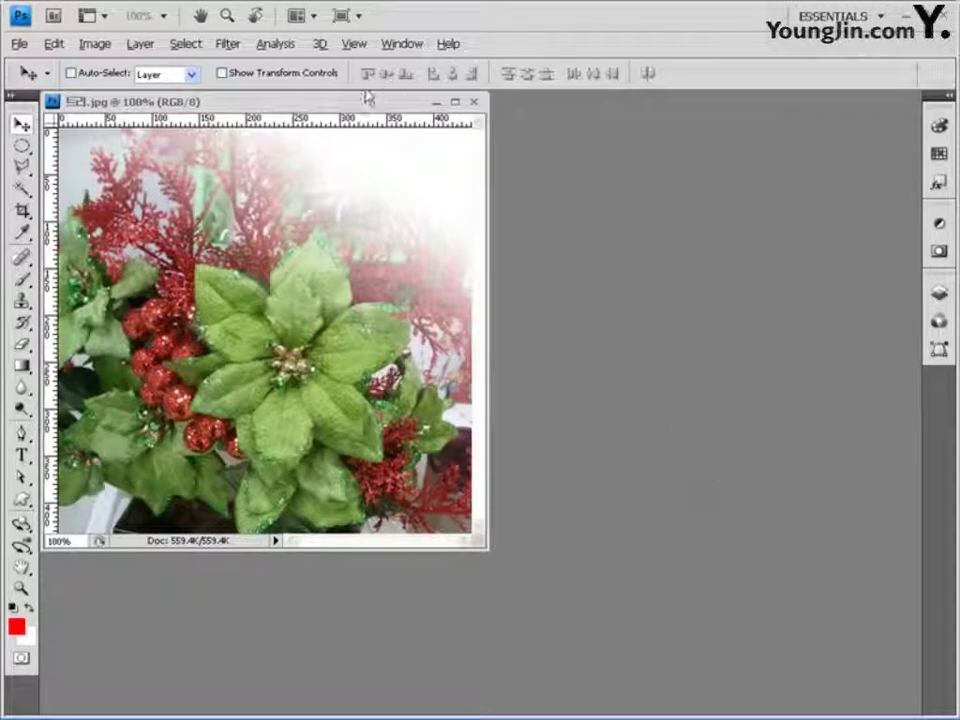
drag(369, 97, 433, 136)
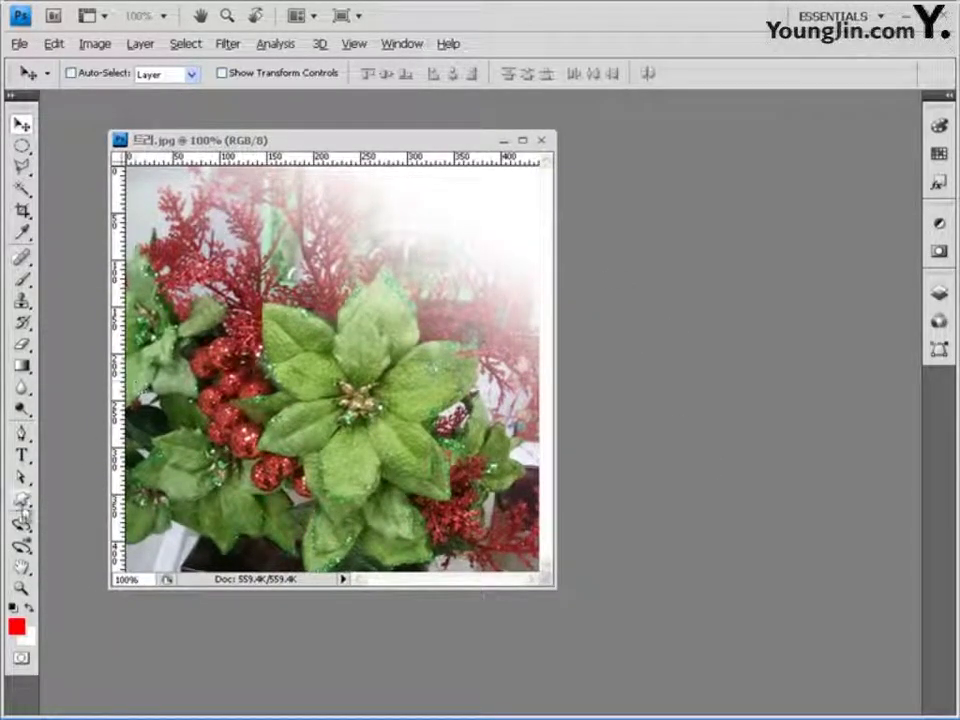
Set up the Custom Shape tool with the solid scalloped circle shape and no layer style.
key(u)
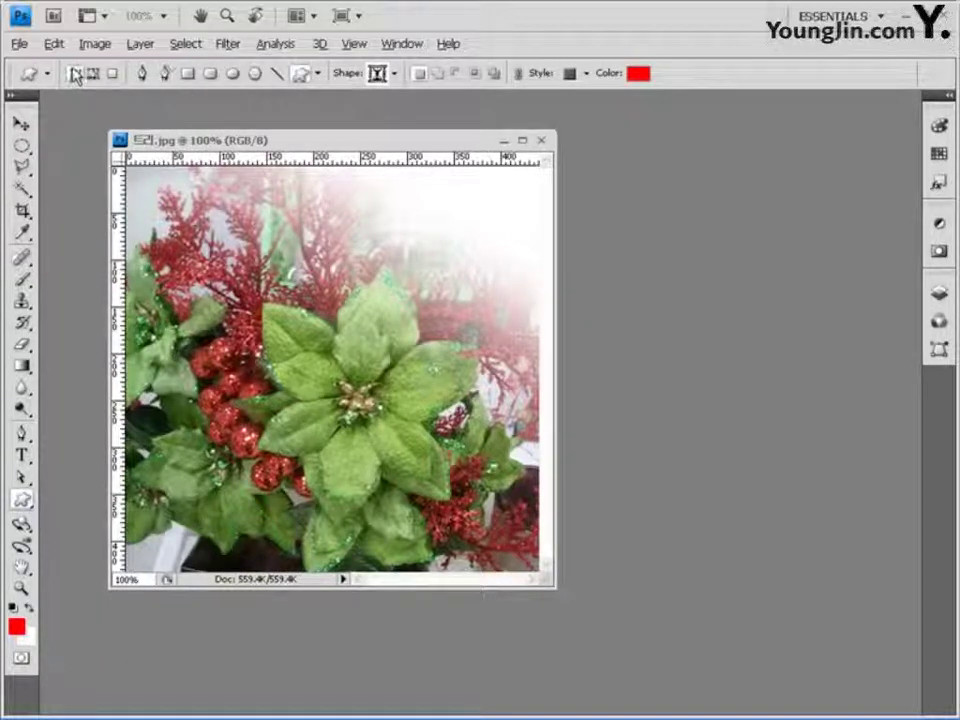
click(394, 75)
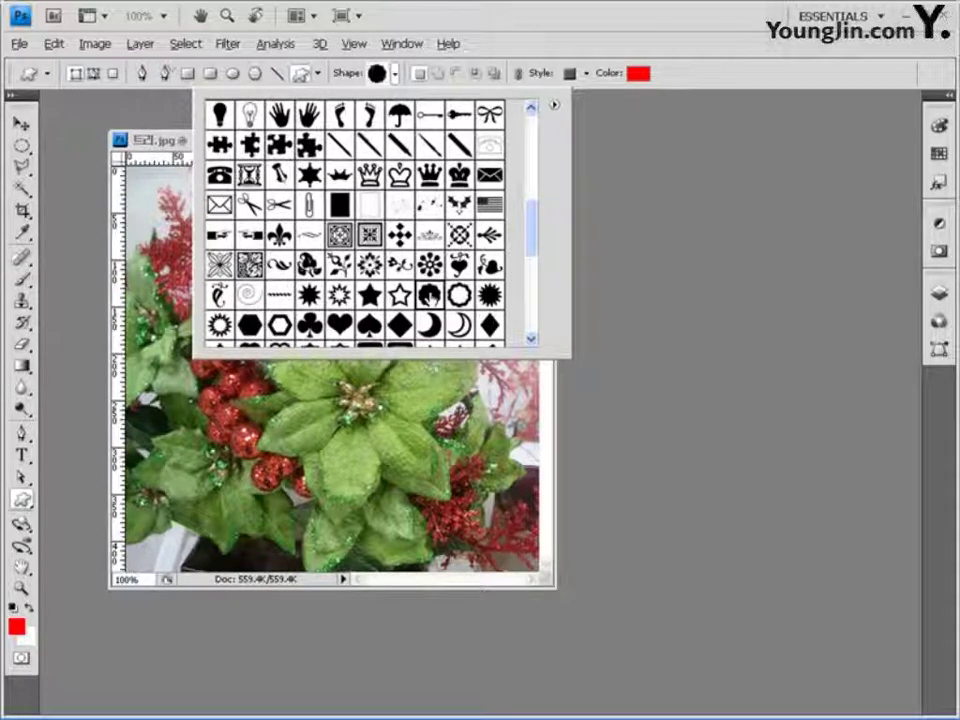
click(566, 60)
click(586, 73)
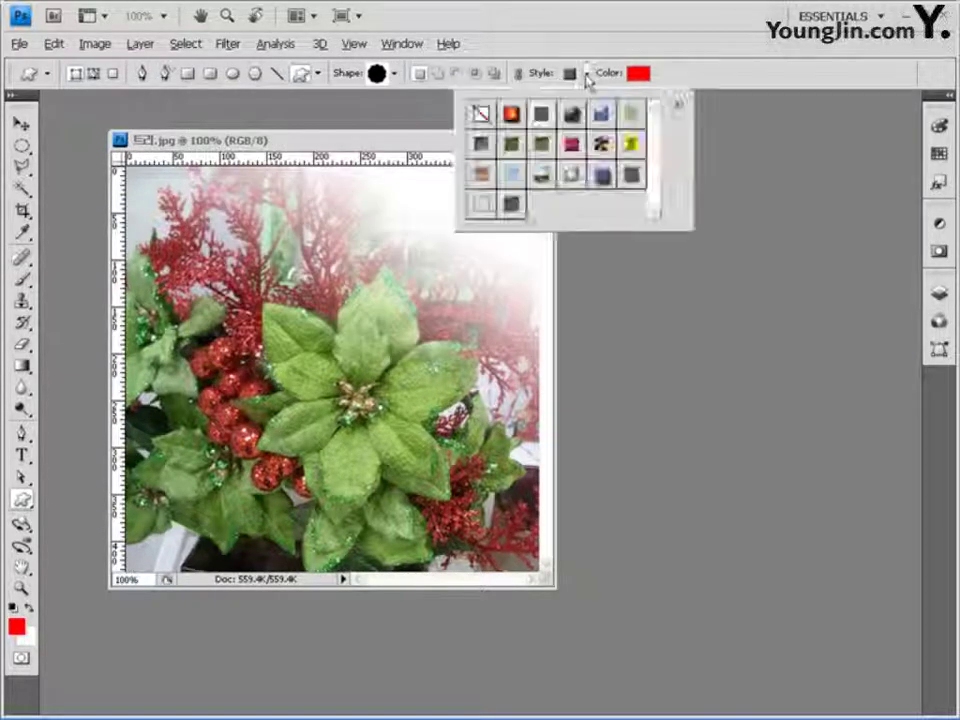
double_click(483, 112)
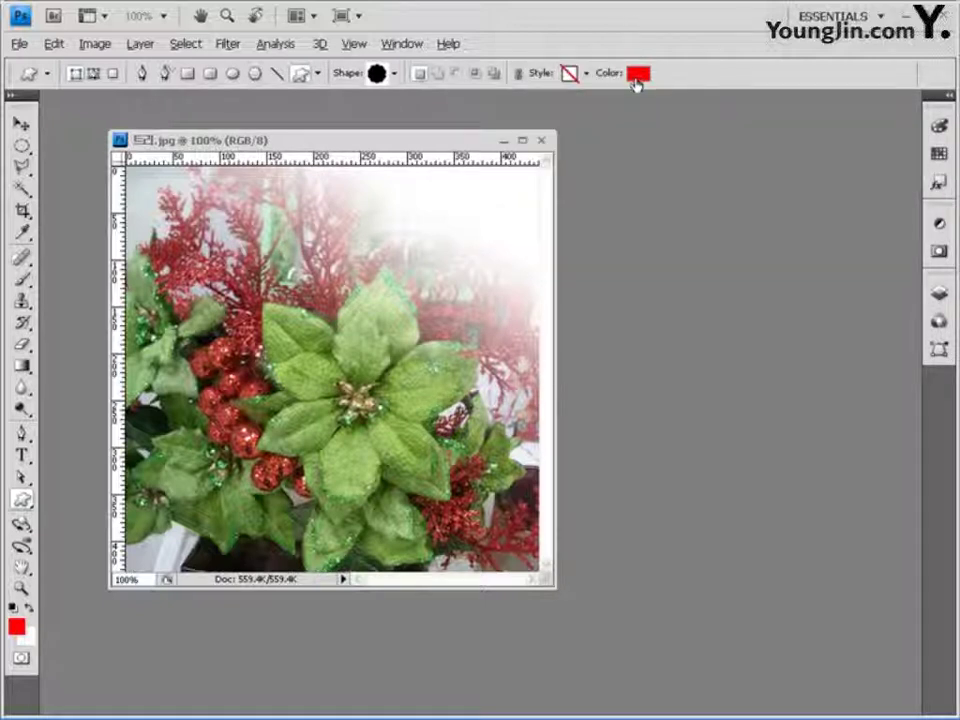
Set the shape colour to #fcd6ee and draw a scalloped circle about 200 px wide over the image's upper-right area.
click(635, 77)
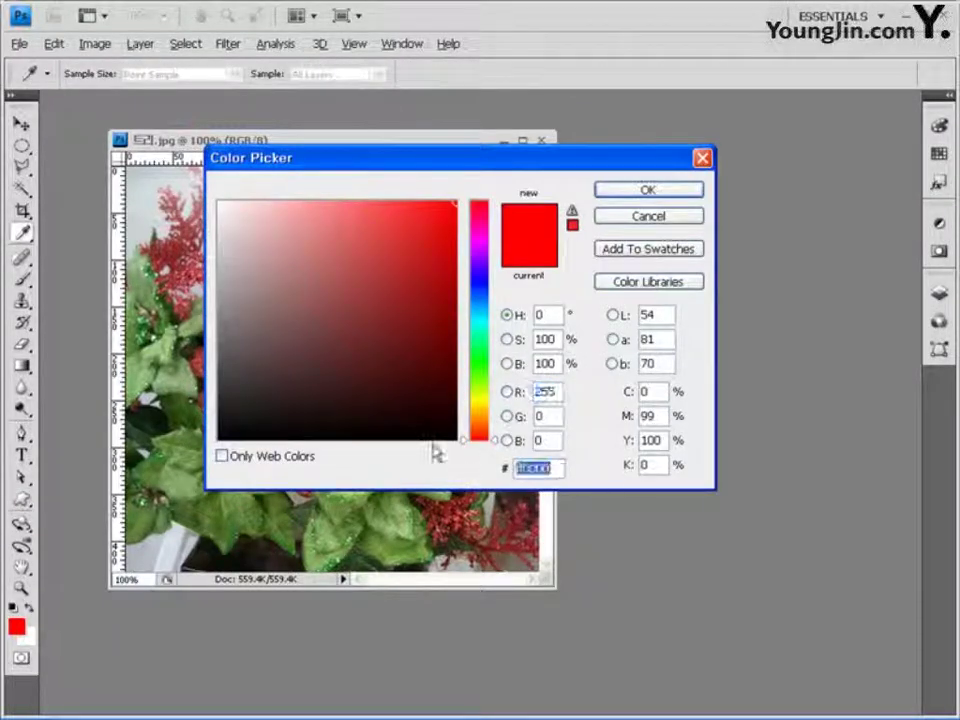
text(fcd)
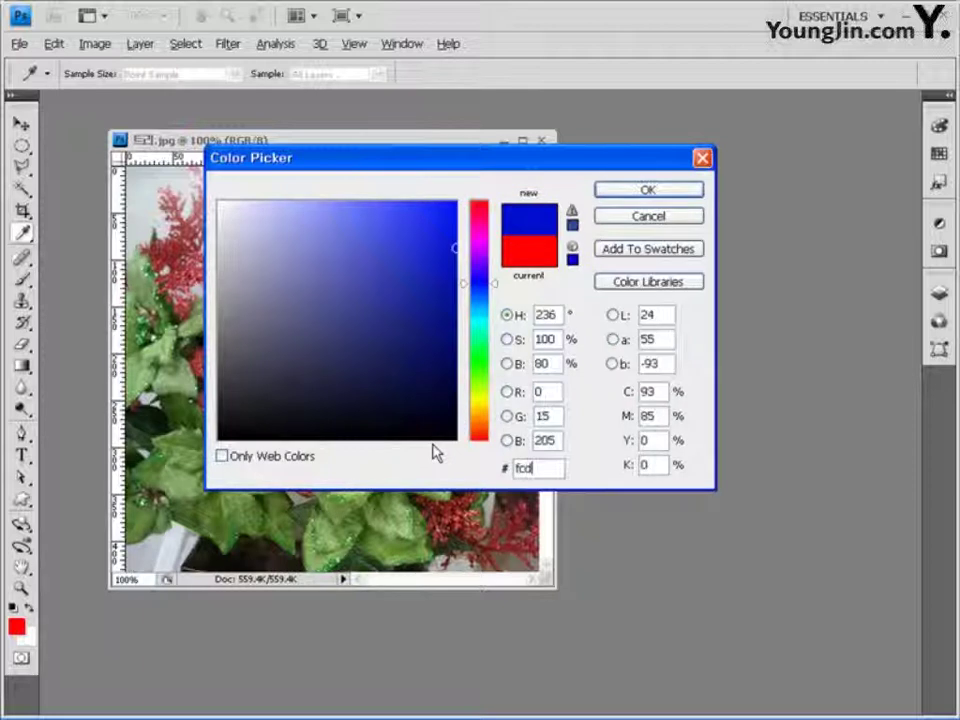
text(4ee)
text(ee)
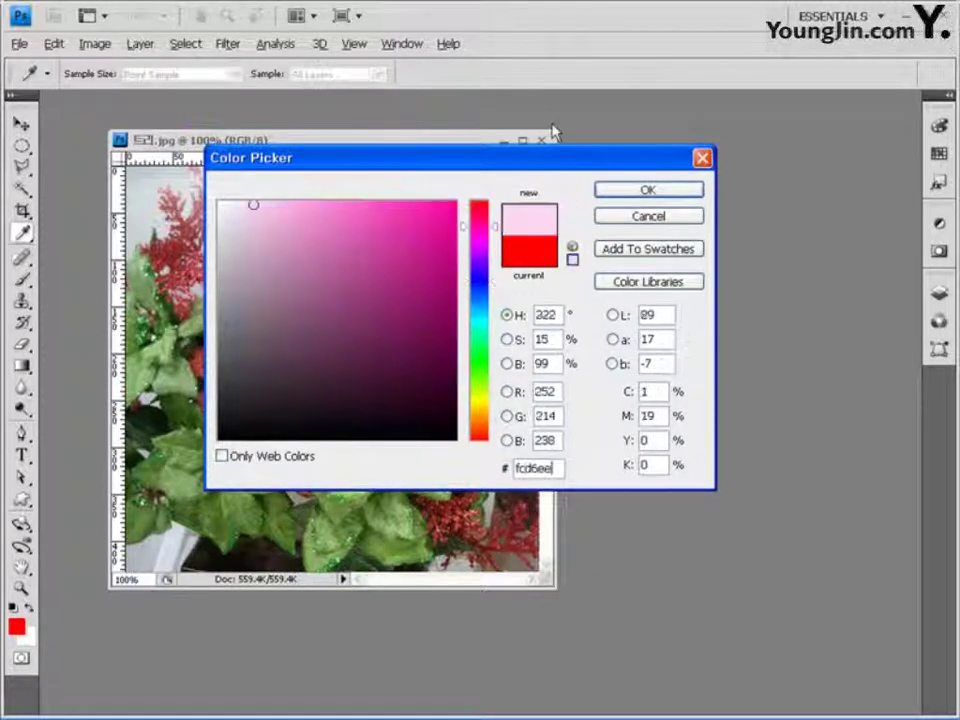
click(658, 189)
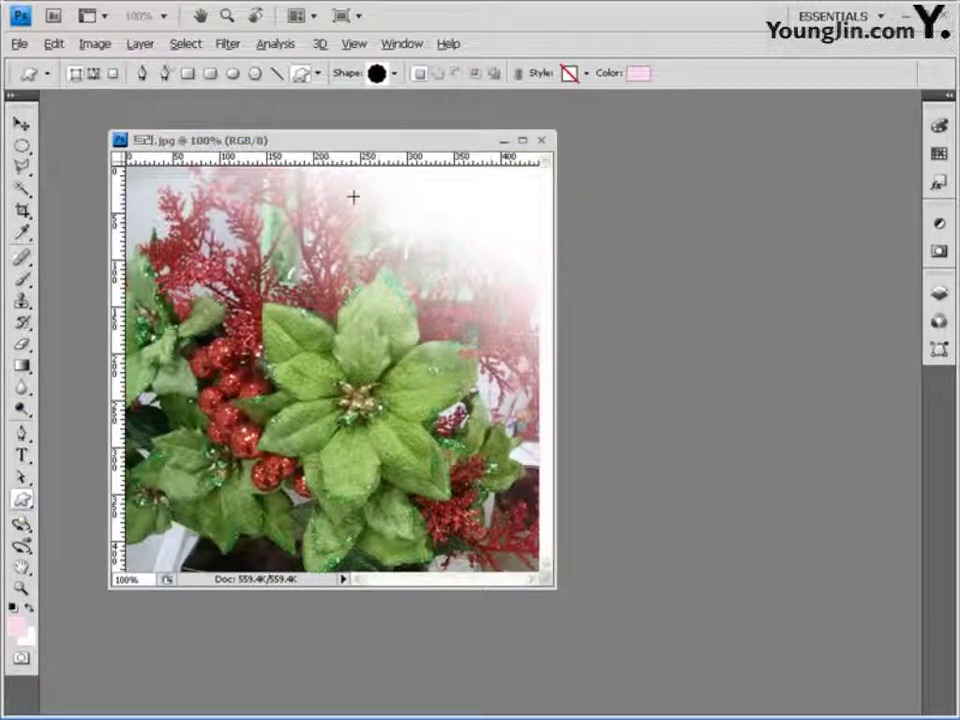
drag(351, 197, 522, 376)
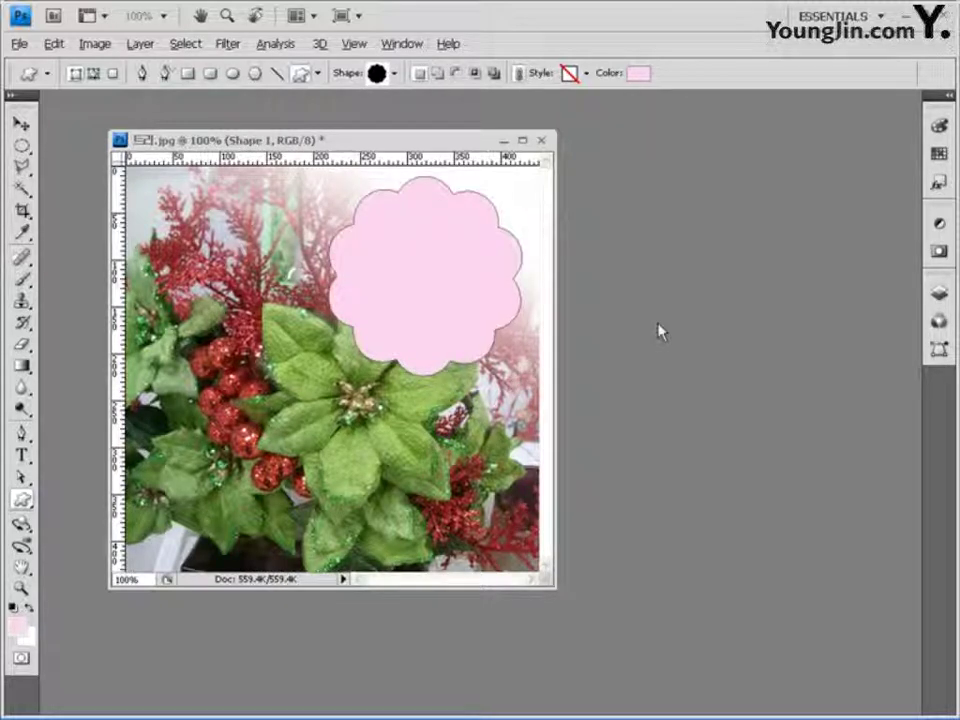
Add a Stroke effect to the scalloped shape's layer with a size of 10 px.
click(939, 291)
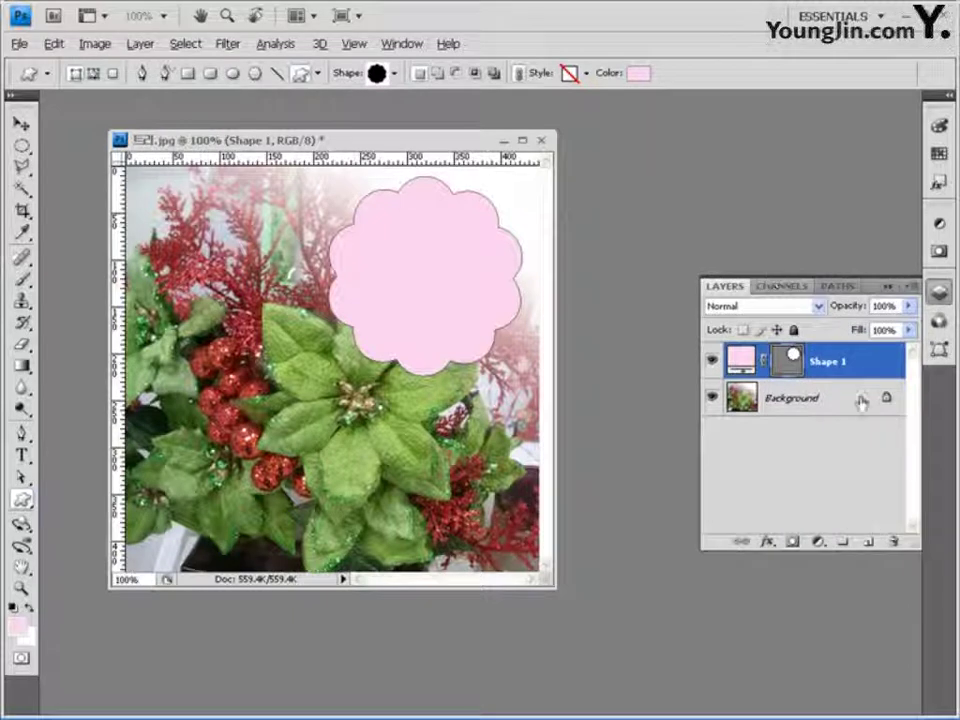
click(767, 541)
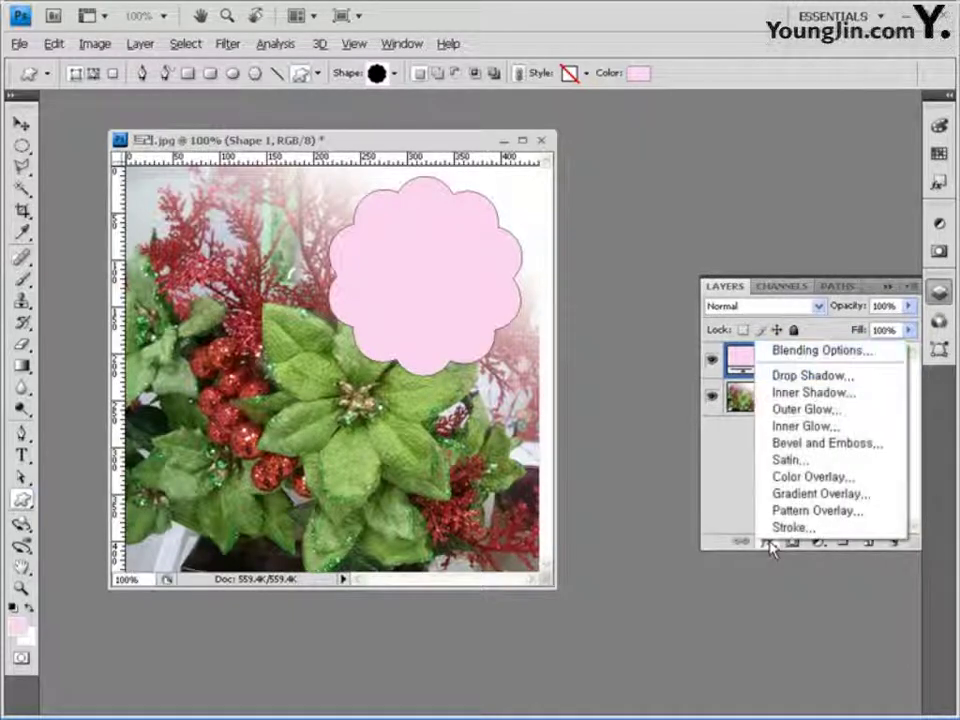
click(838, 537)
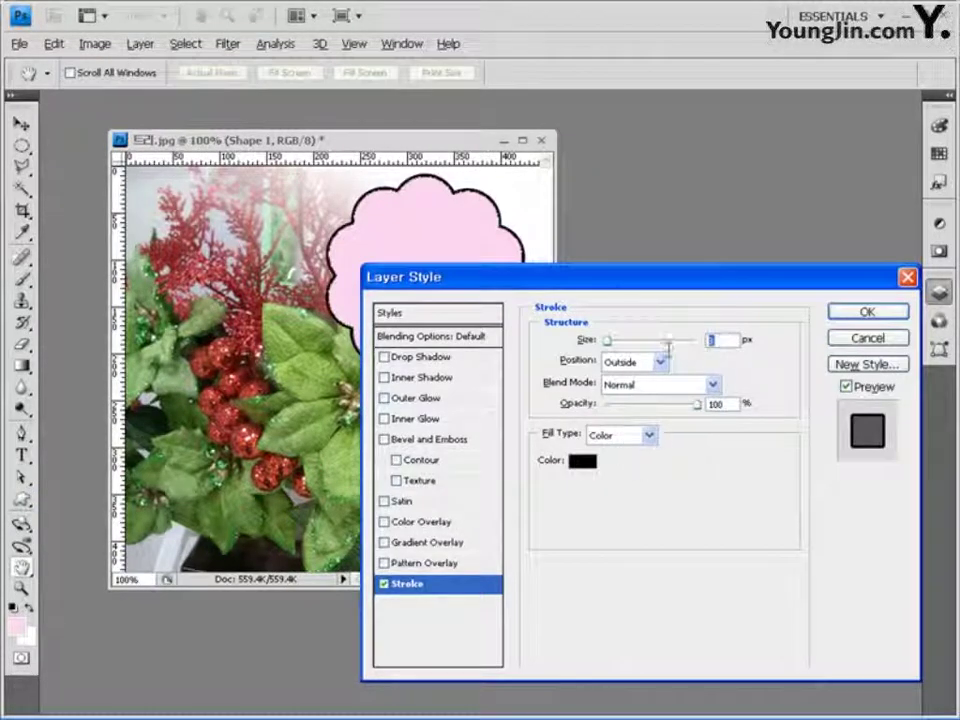
text(10)
key(Tab)
key(Tab)
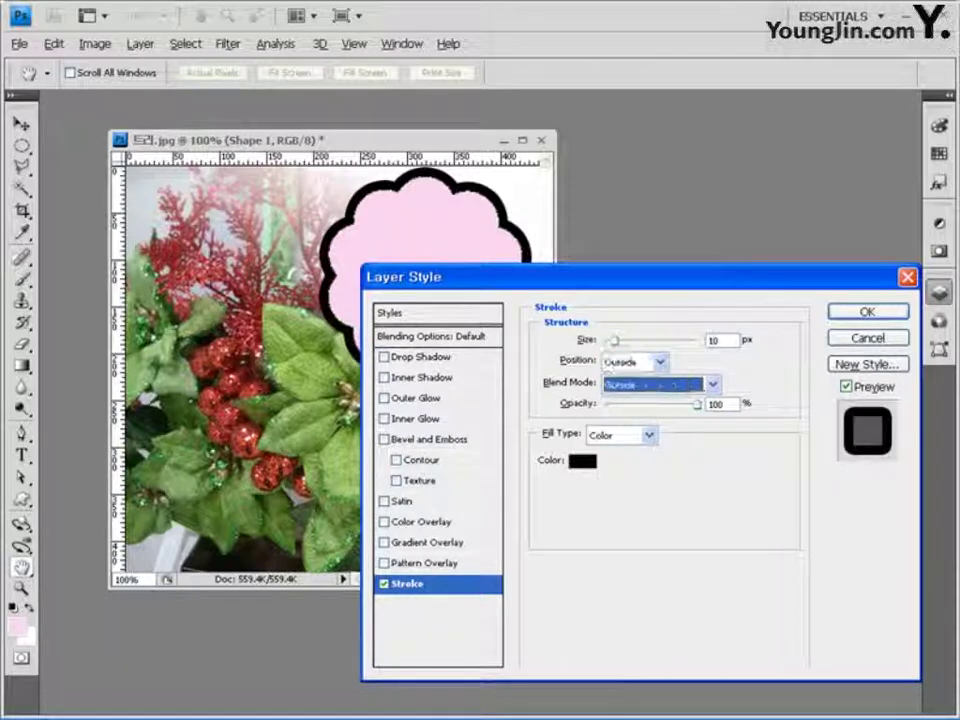
Set the scalloped shape's stroke colour to #e485c1 and apply the layer style.
click(580, 463)
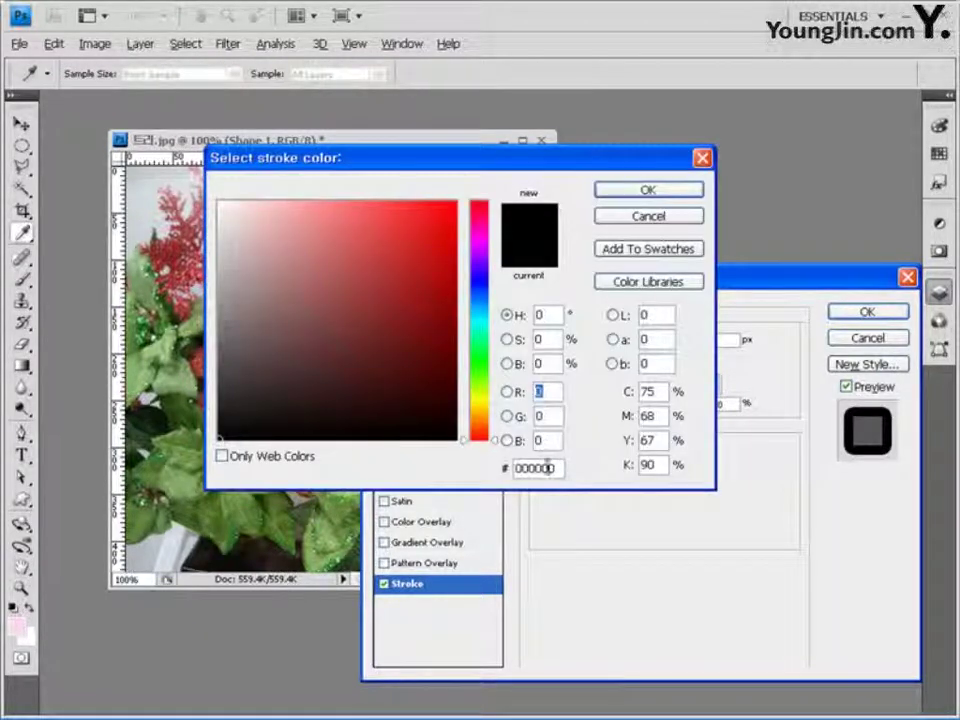
text(e4)
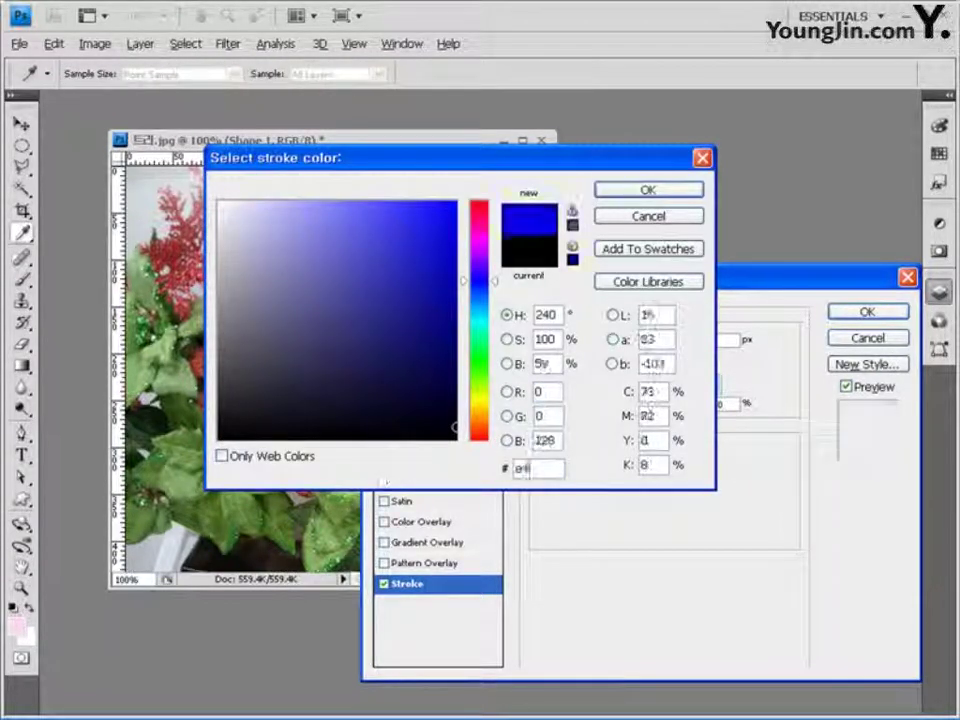
text(85c1)
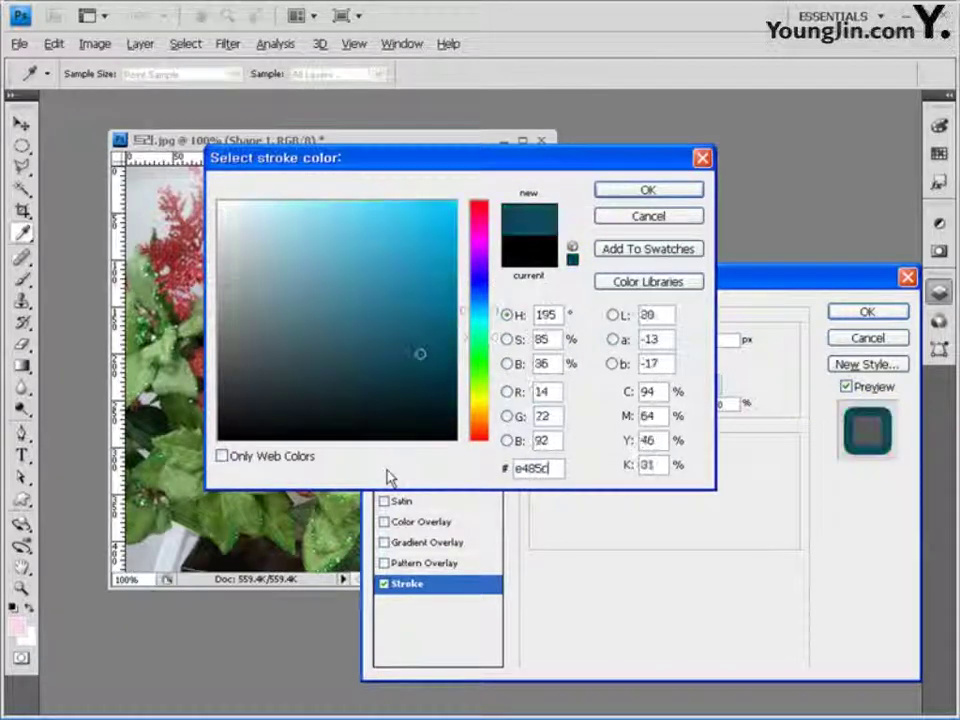
click(664, 189)
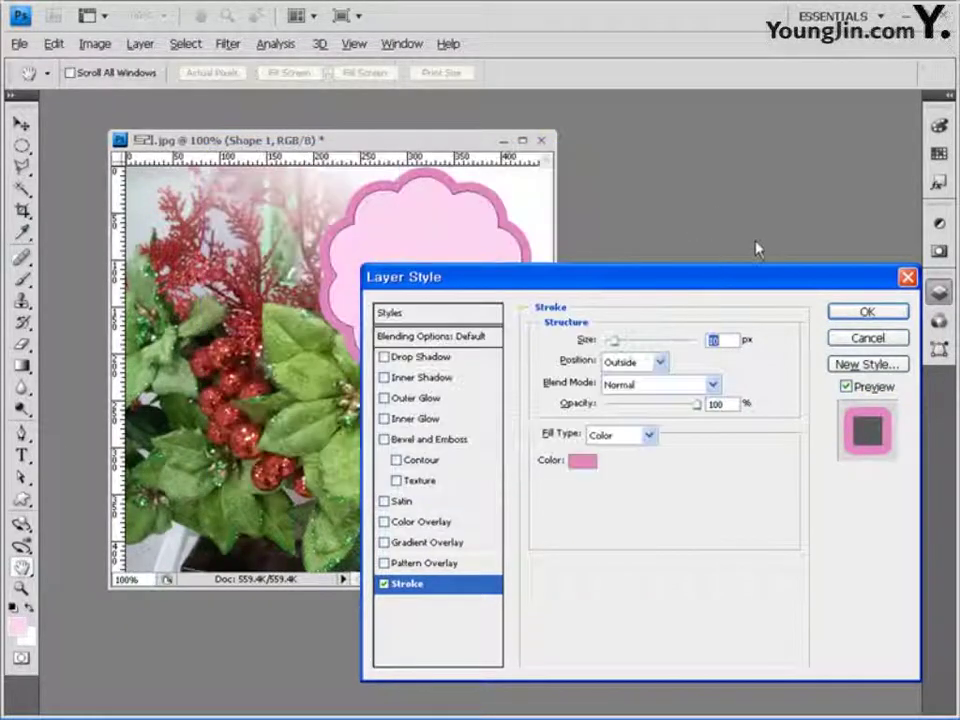
click(868, 313)
Switch to the Move tool and open 눈사람.jpg from the Chapter04 folder.
key(v)
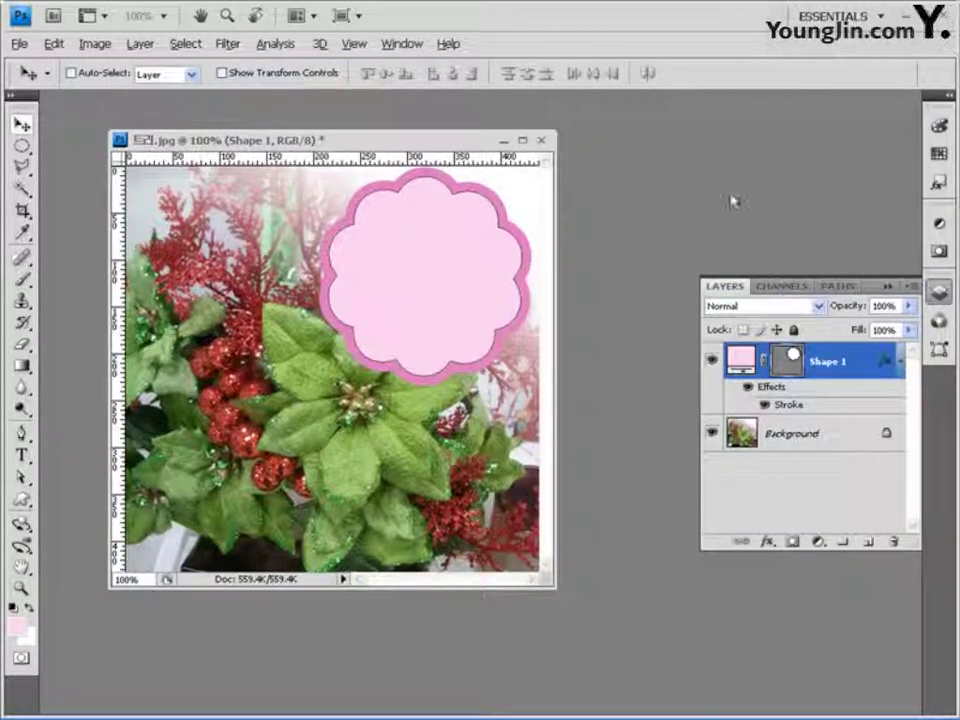
key(ctrl+o)
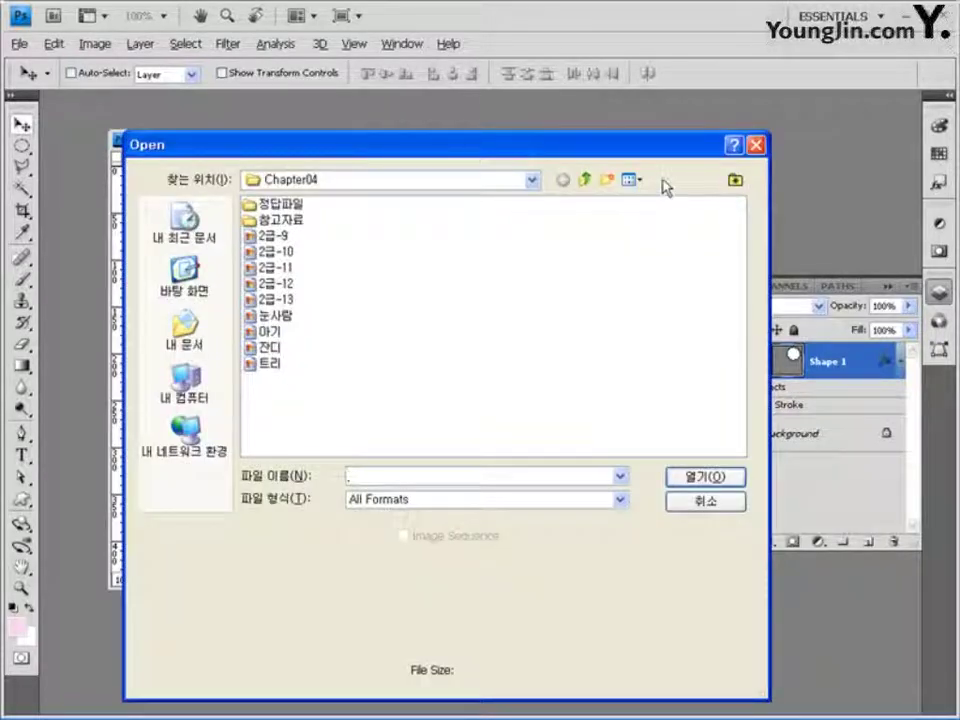
click(273, 315)
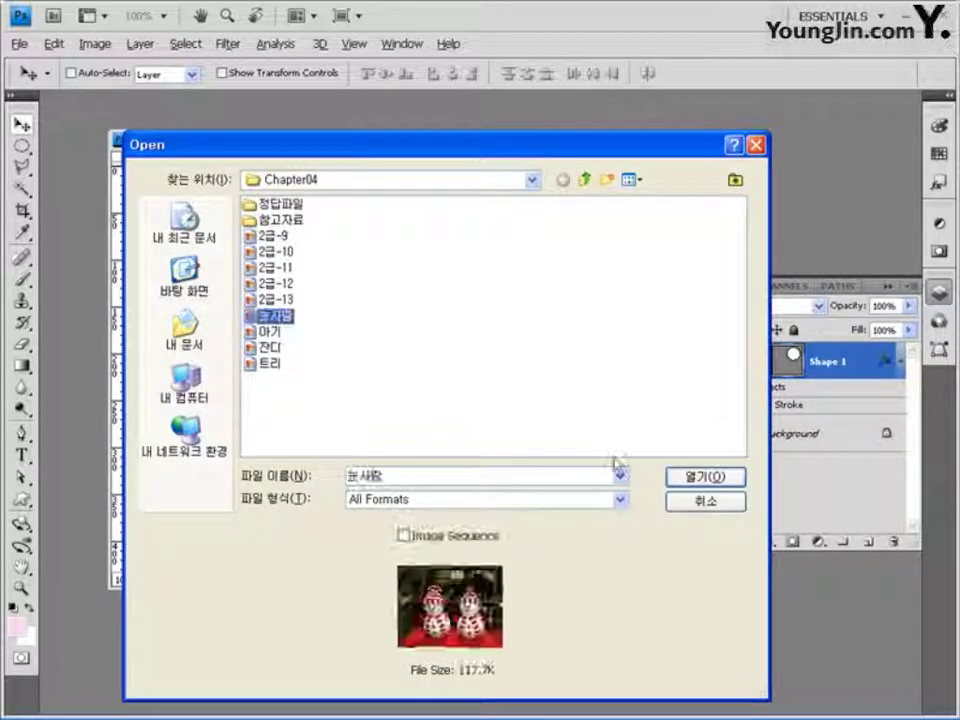
click(705, 476)
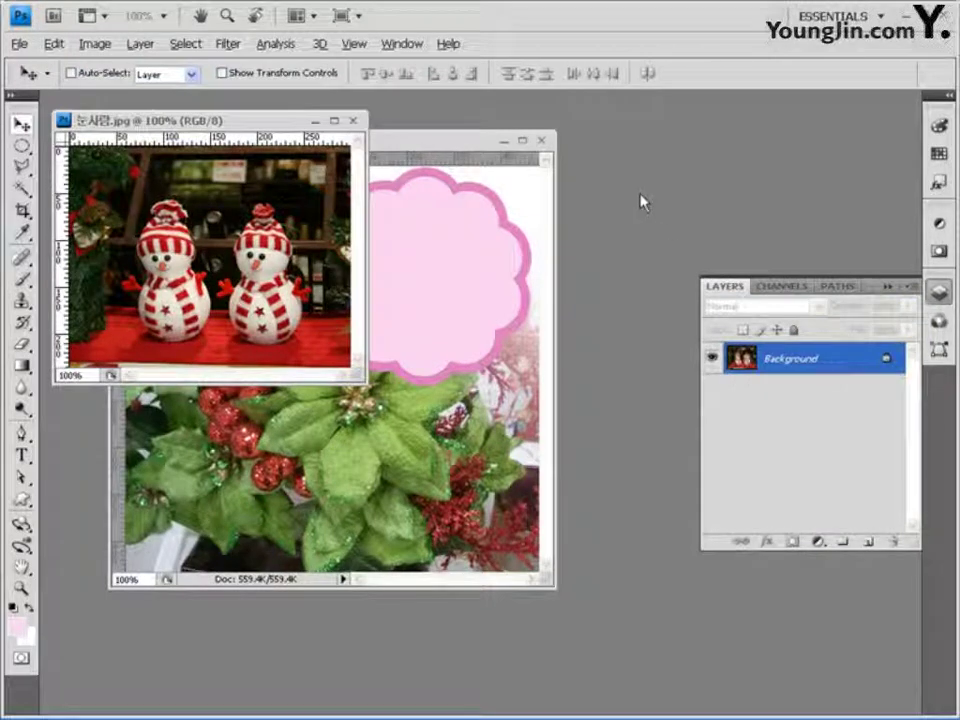
Copy the entire snowman picture and paste it as a new layer into 트리.jpg.
key(ctrl+a)
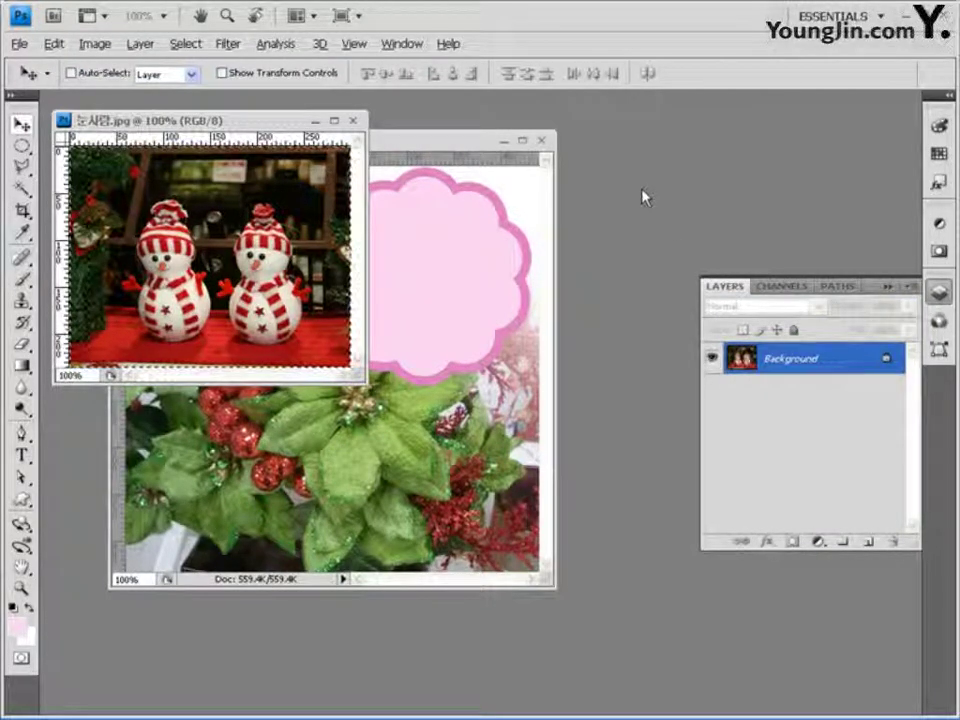
key(ctrl+c)
click(450, 146)
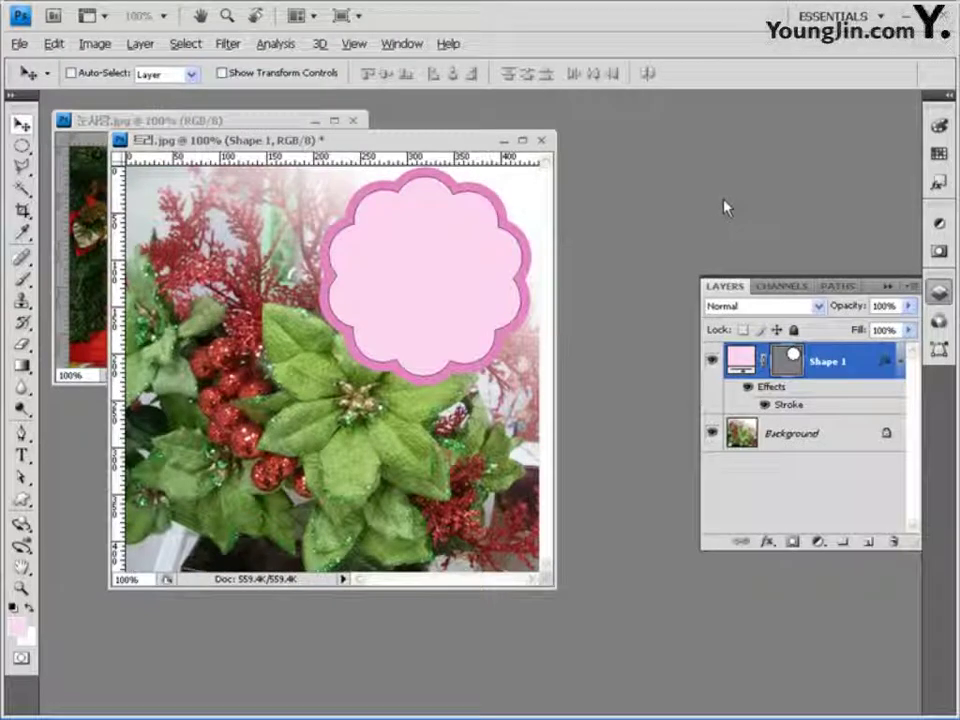
key(ctrl+v)
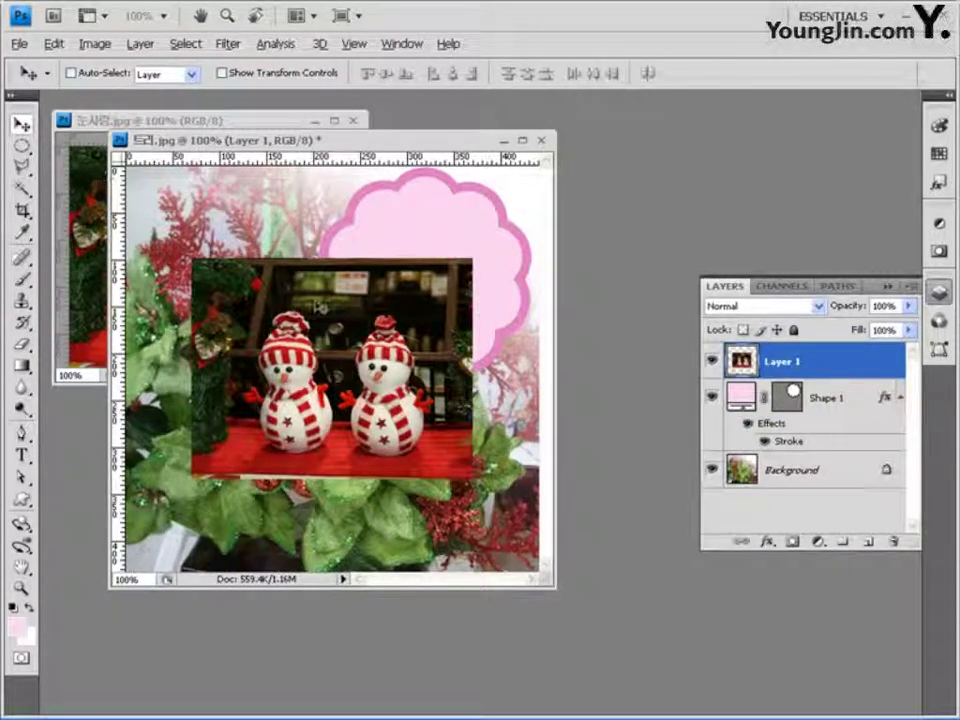
Move the snowman picture over the scalloped shape and scale it proportionally to 85.4%.
drag(364, 370, 432, 325)
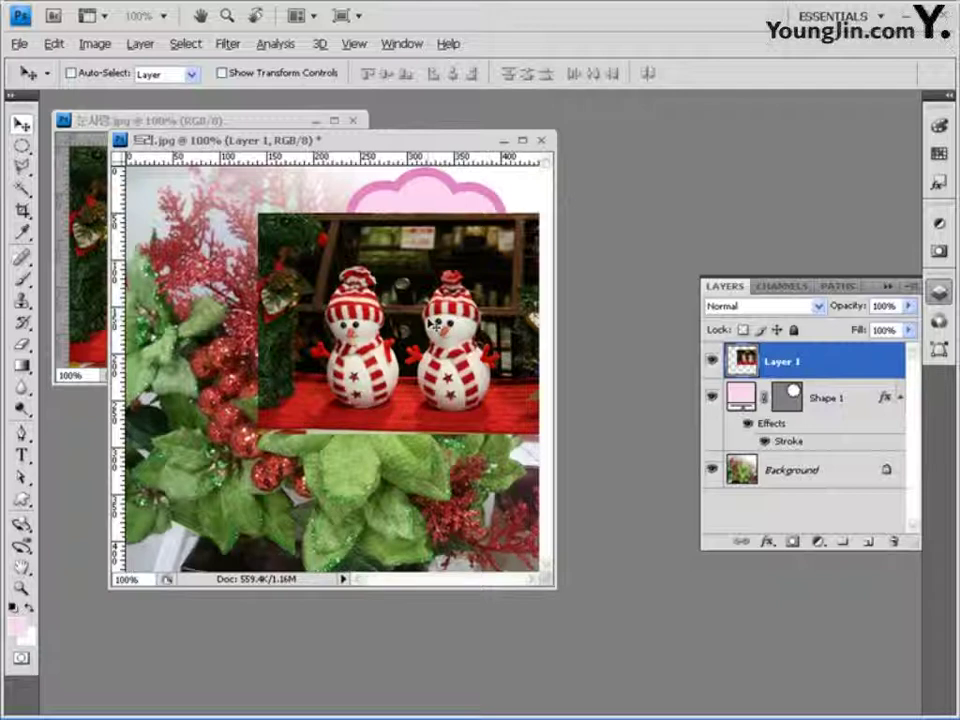
key(ctrl+t)
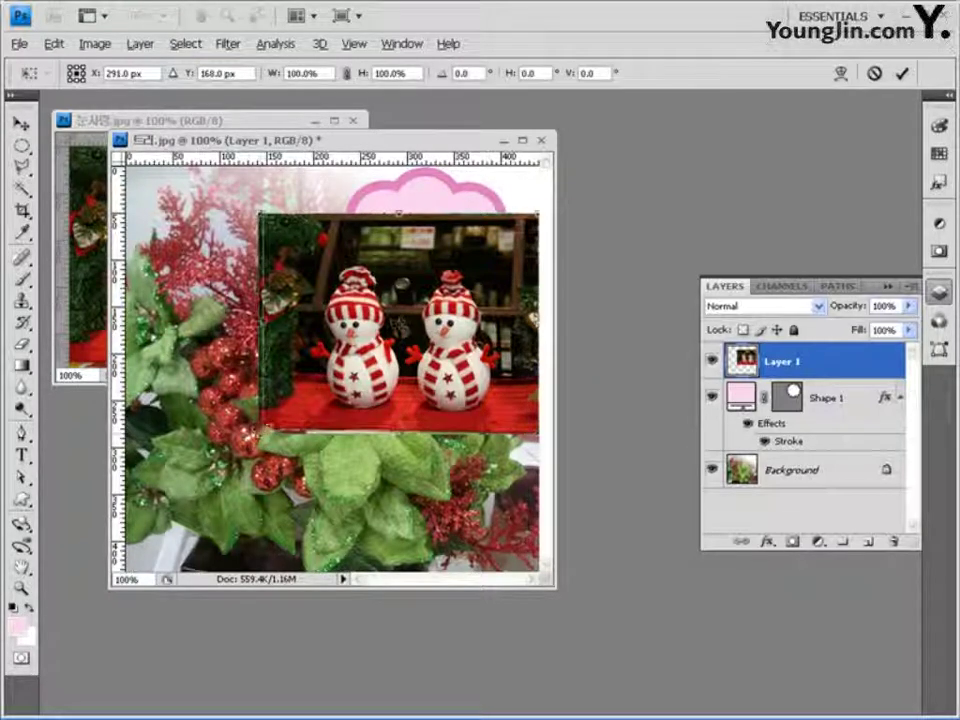
drag(259, 433, 292, 397)
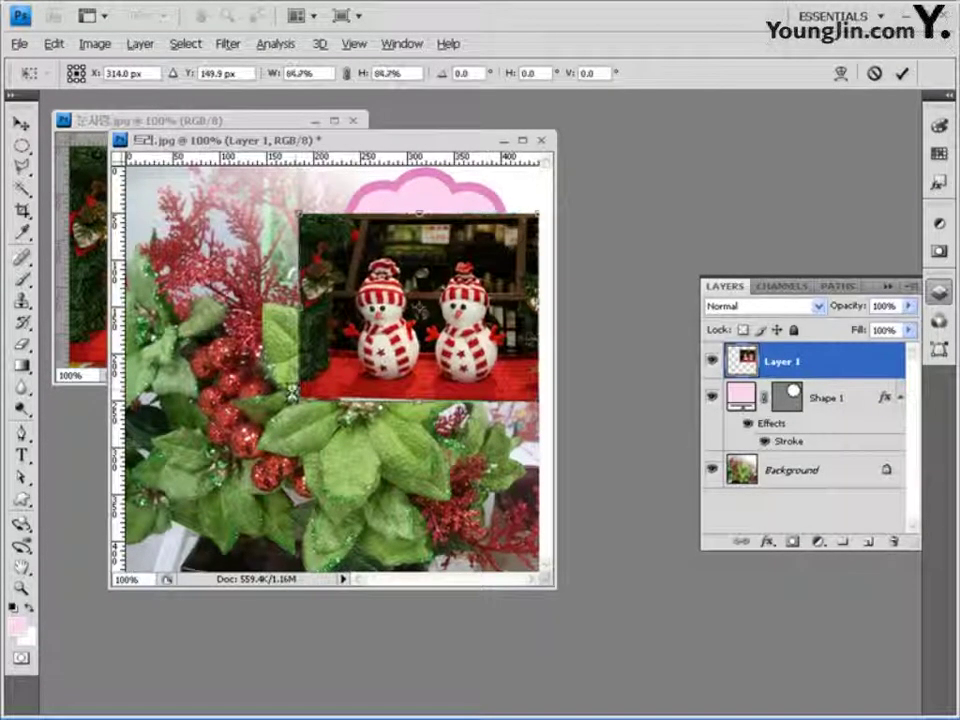
drag(493, 290, 487, 263)
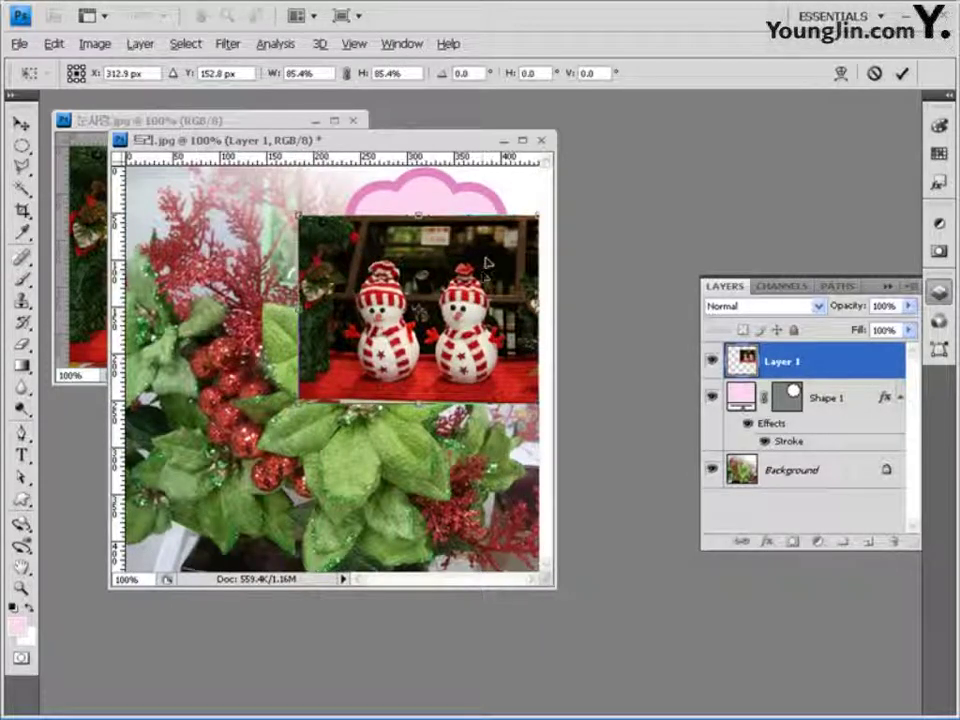
key(Return)
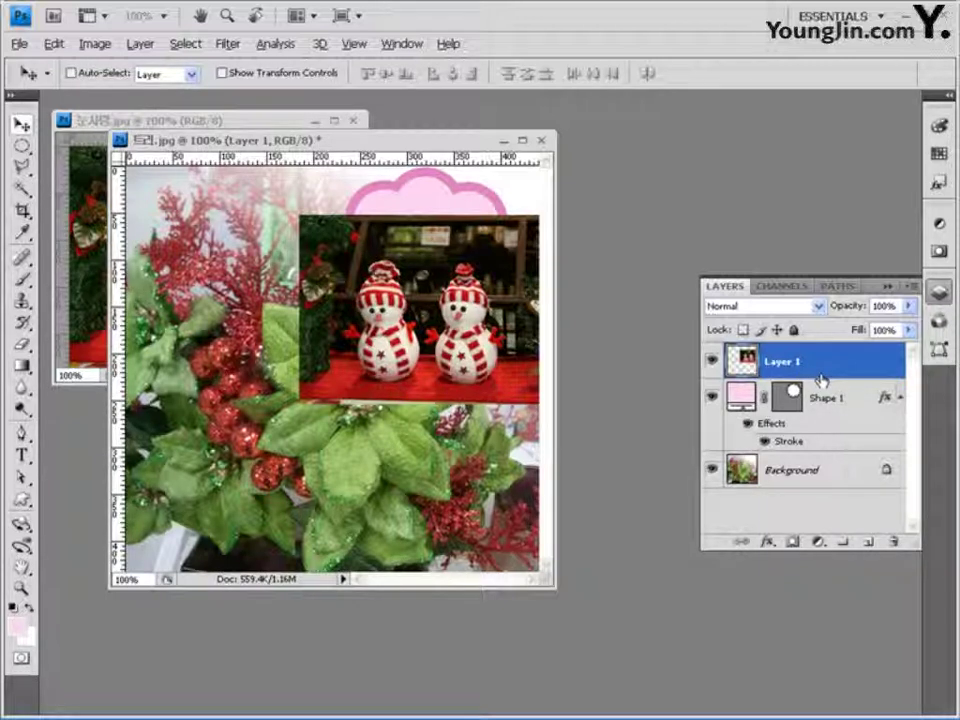
Clip the snowman layer to the scalloped shape beneath it with a clipping mask.
click(140, 44)
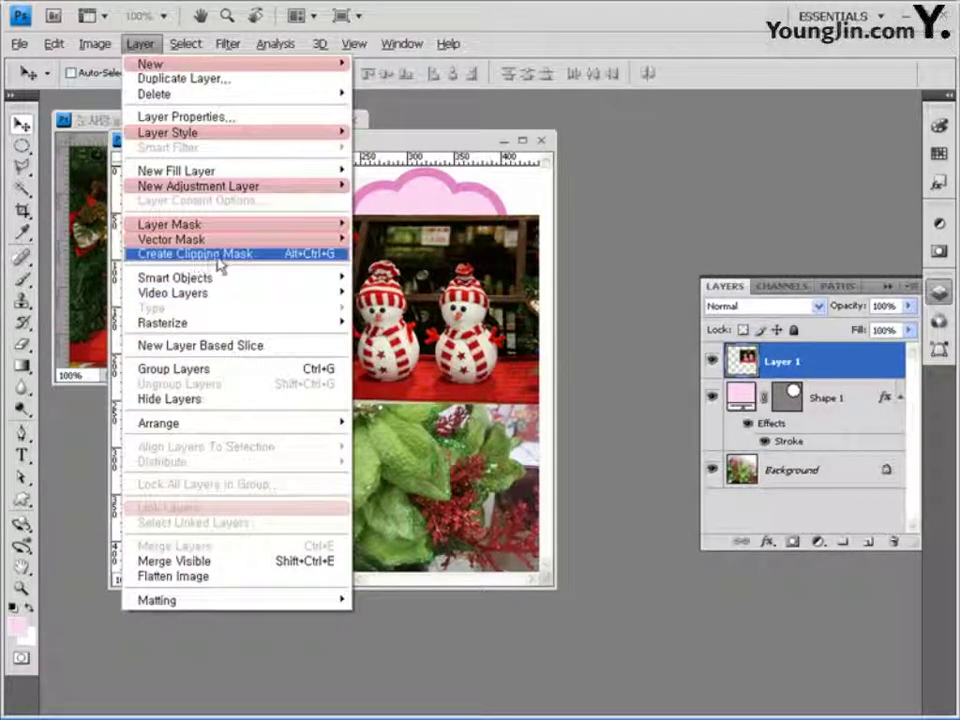
click(887, 370)
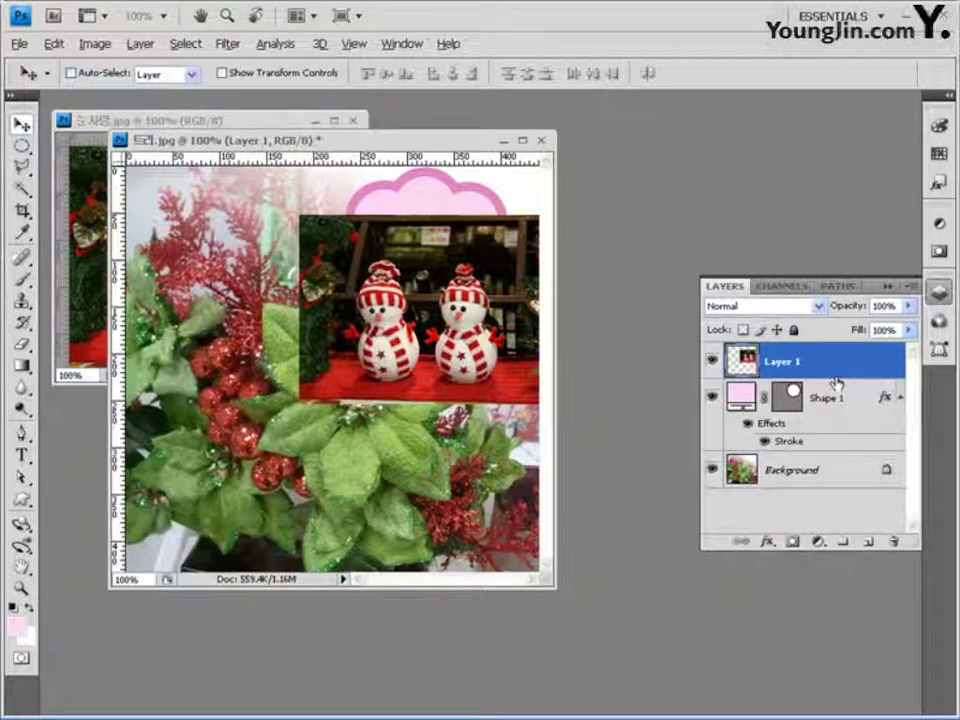
alt+click(842, 378)
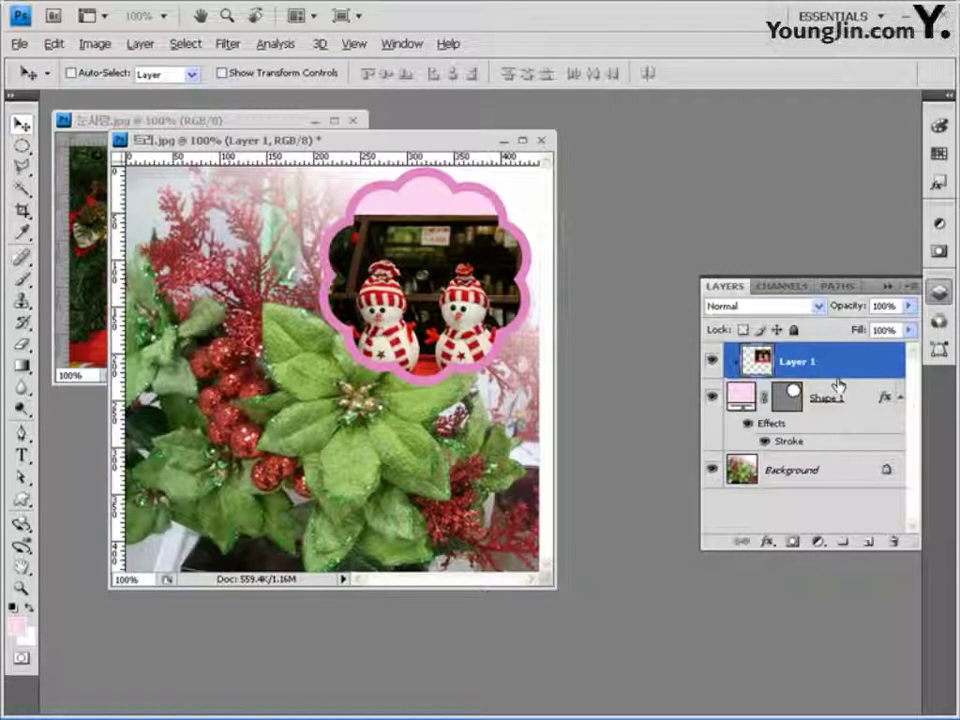
Add a layer mask to the snowman layer and set the Gradient tool to the white-to-black foreground-to-background gradient.
click(792, 549)
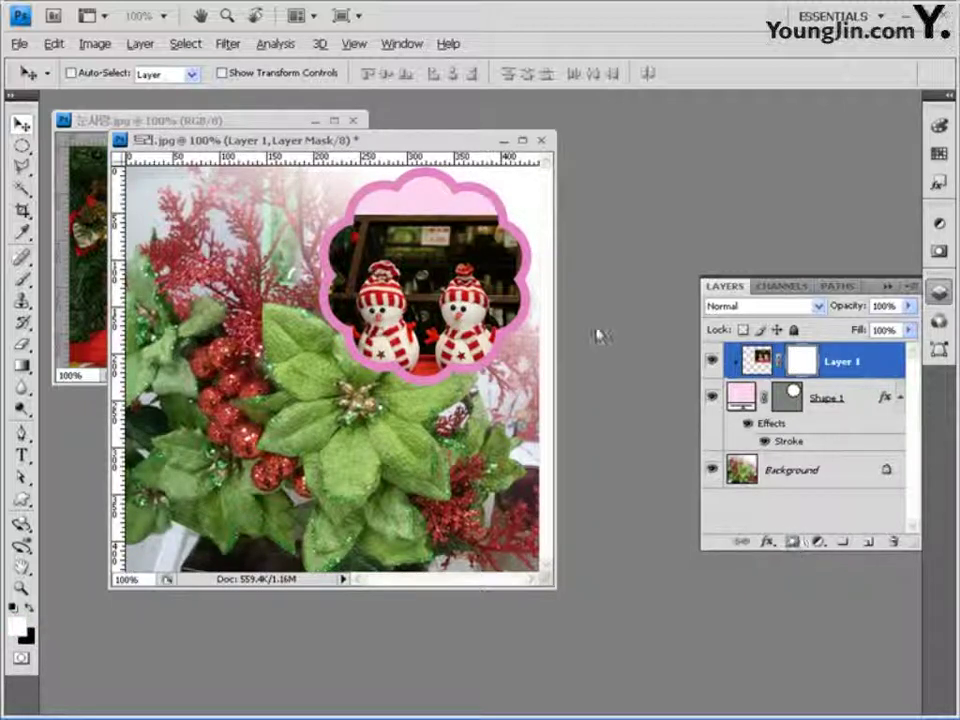
click(20, 365)
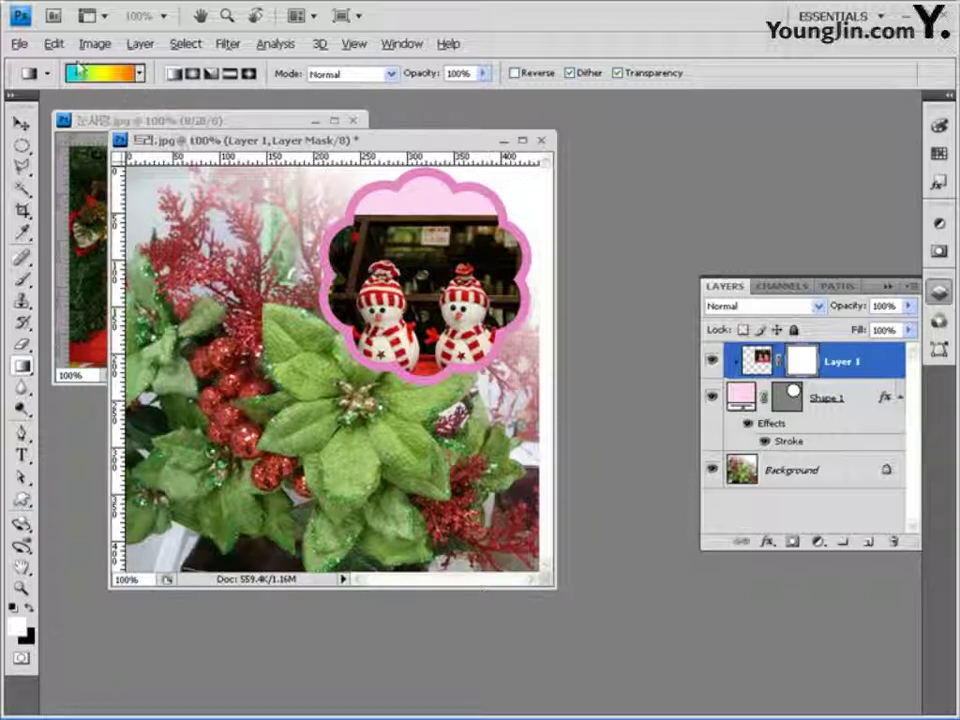
click(141, 74)
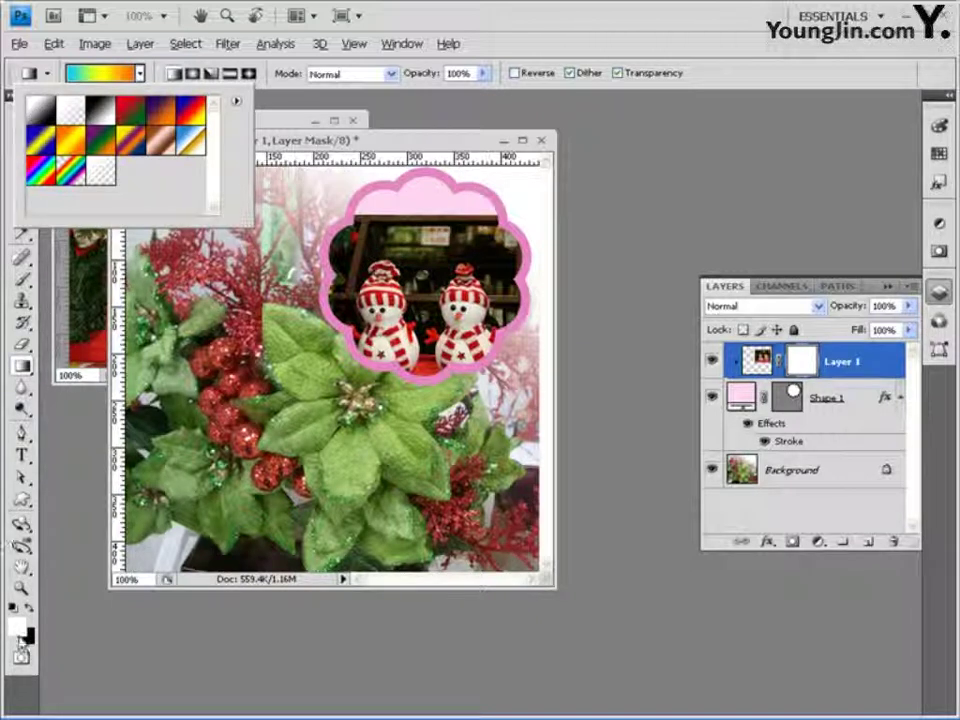
click(40, 108)
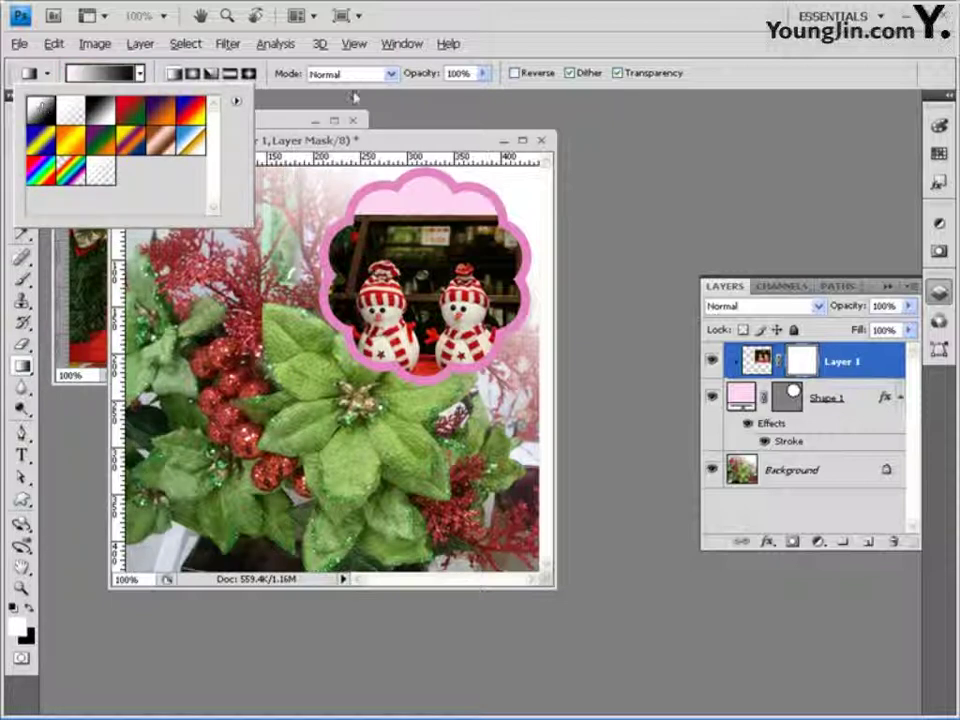
click(400, 30)
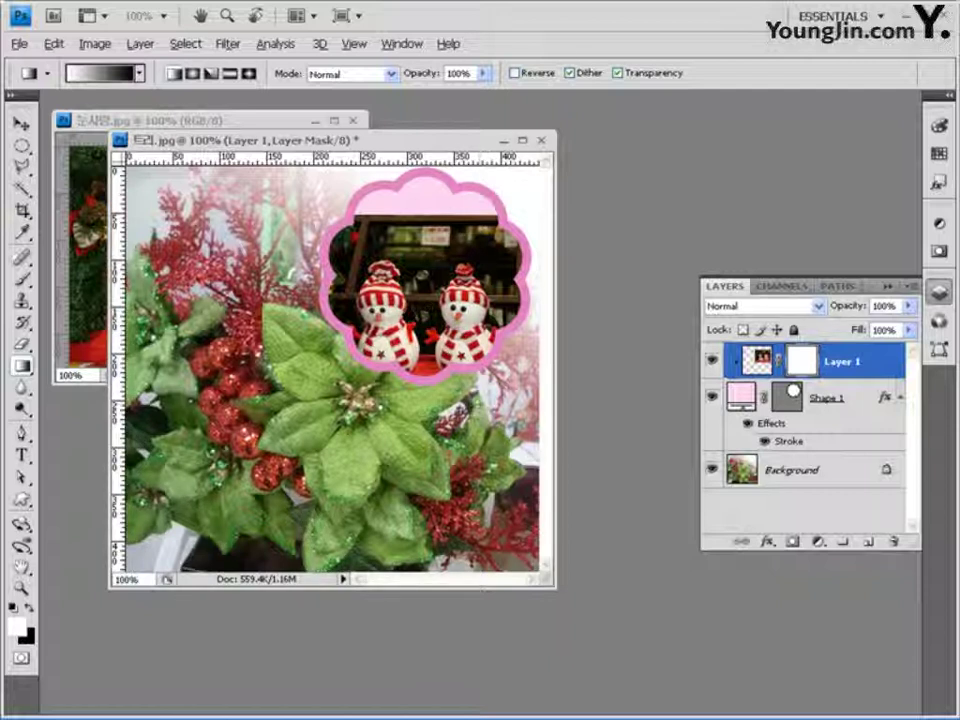
Try a short upward gradient on the snowman layer's mask, and undo it.
drag(321, 270, 321, 188)
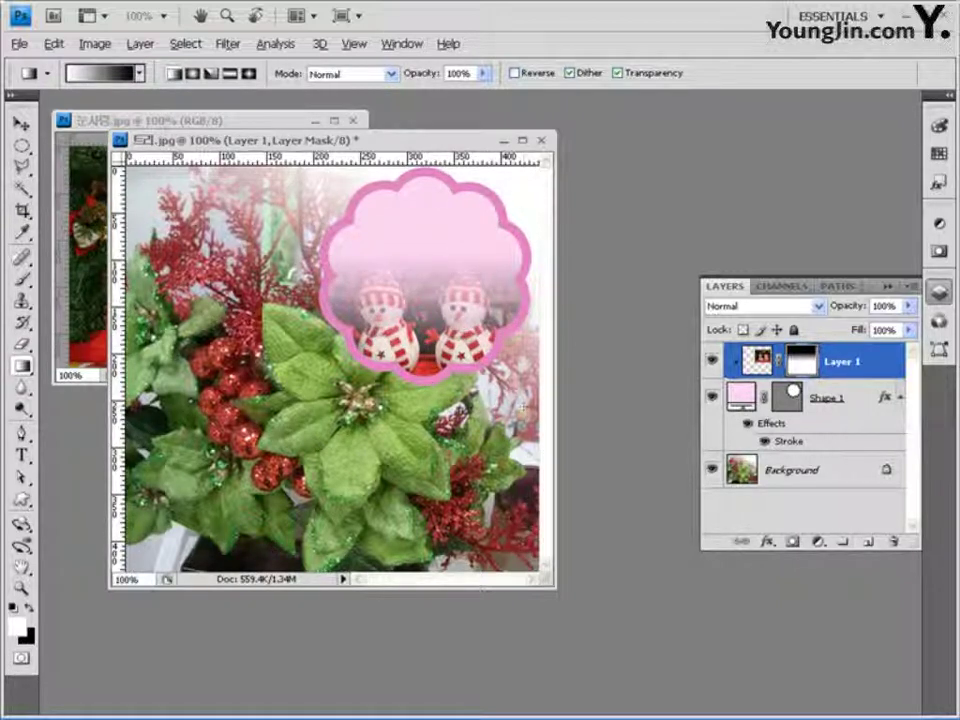
key(ctrl+z)
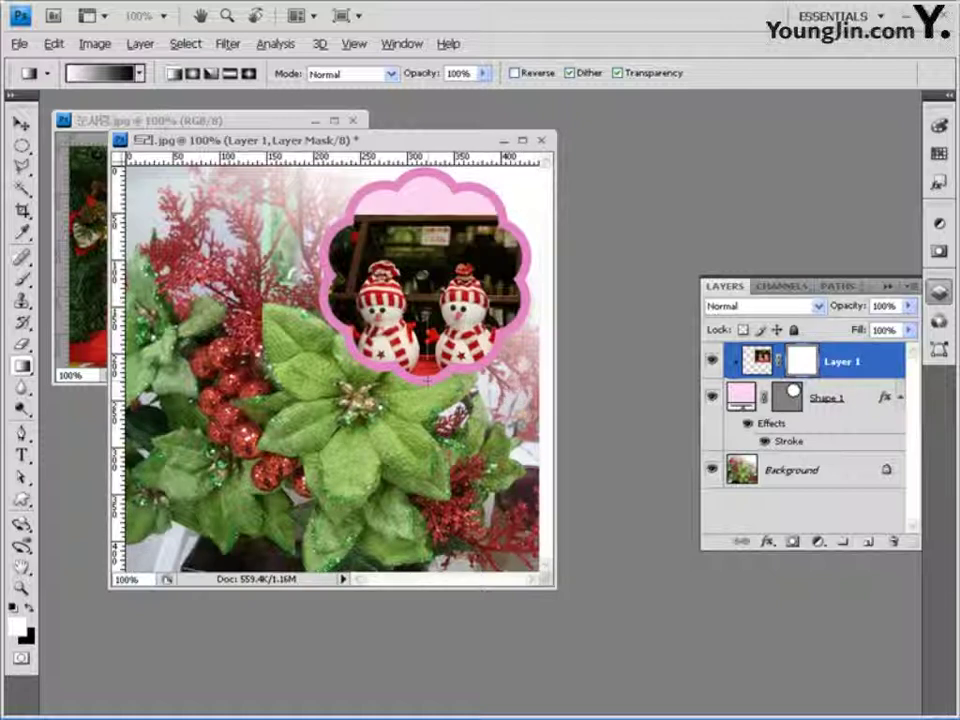
Fade out the upper part of the snowman picture by drawing upward white-to-black gradients on its mask from the scalloped shape's lower edge.
drag(427, 380, 428, 262)
drag(428, 216, 428, 188)
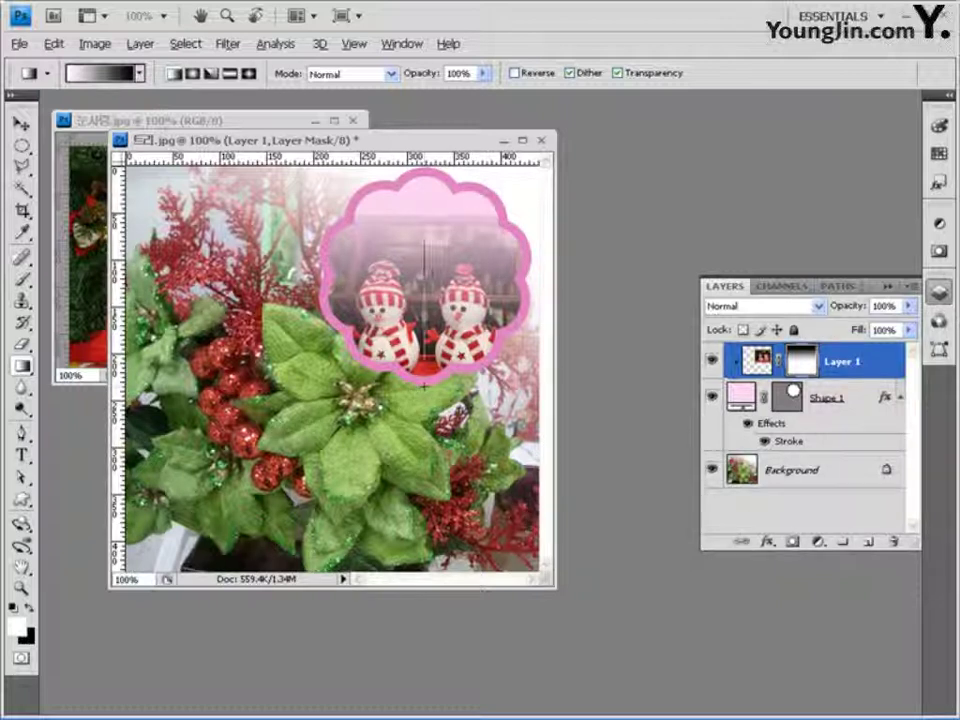
drag(431, 375, 439, 189)
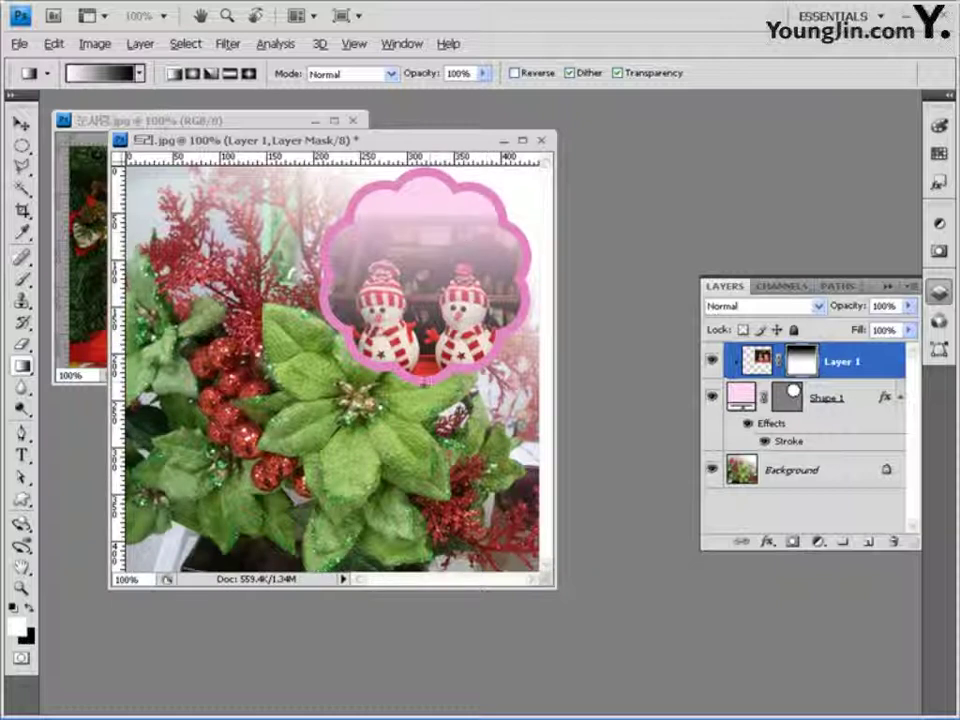
drag(427, 379, 428, 233)
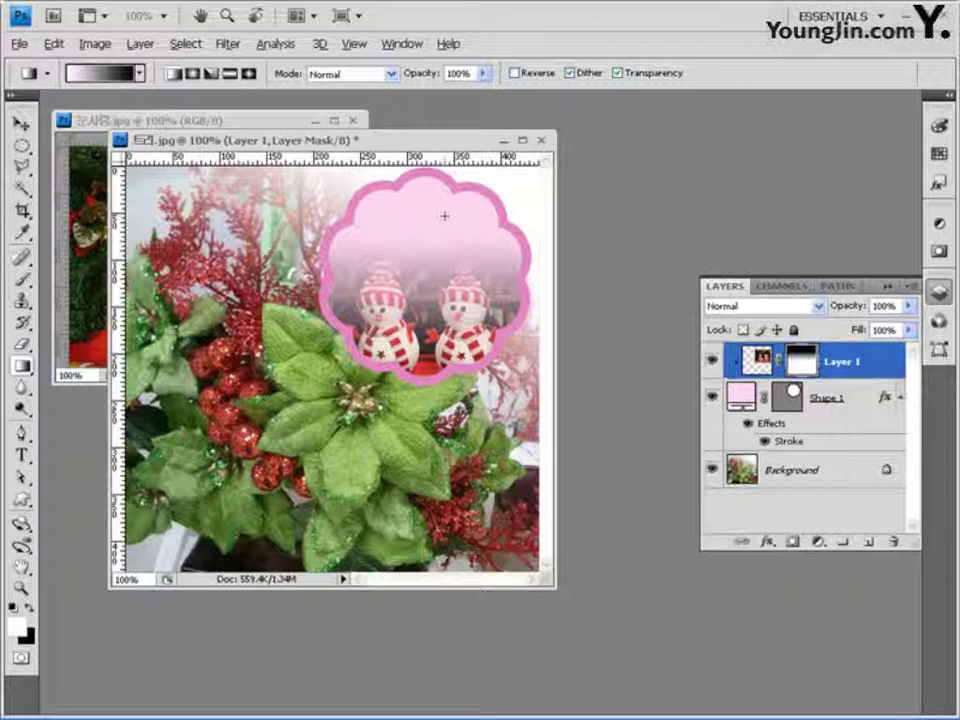
Set up the Custom Shape tool with the ribbon bow shape and no layer style.
click(21, 500)
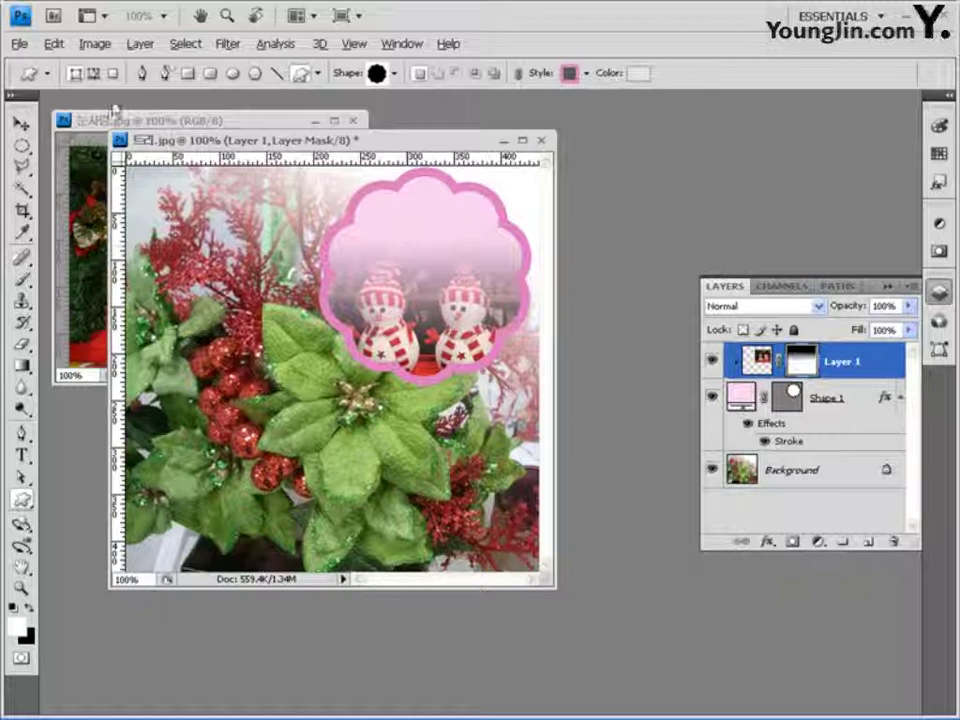
click(394, 74)
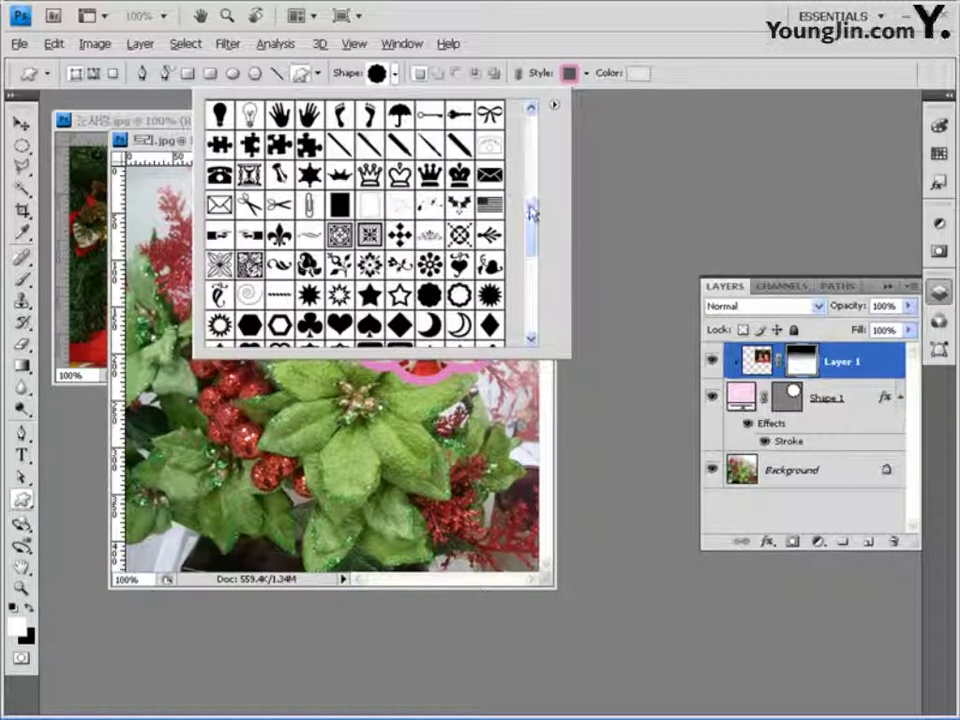
click(489, 114)
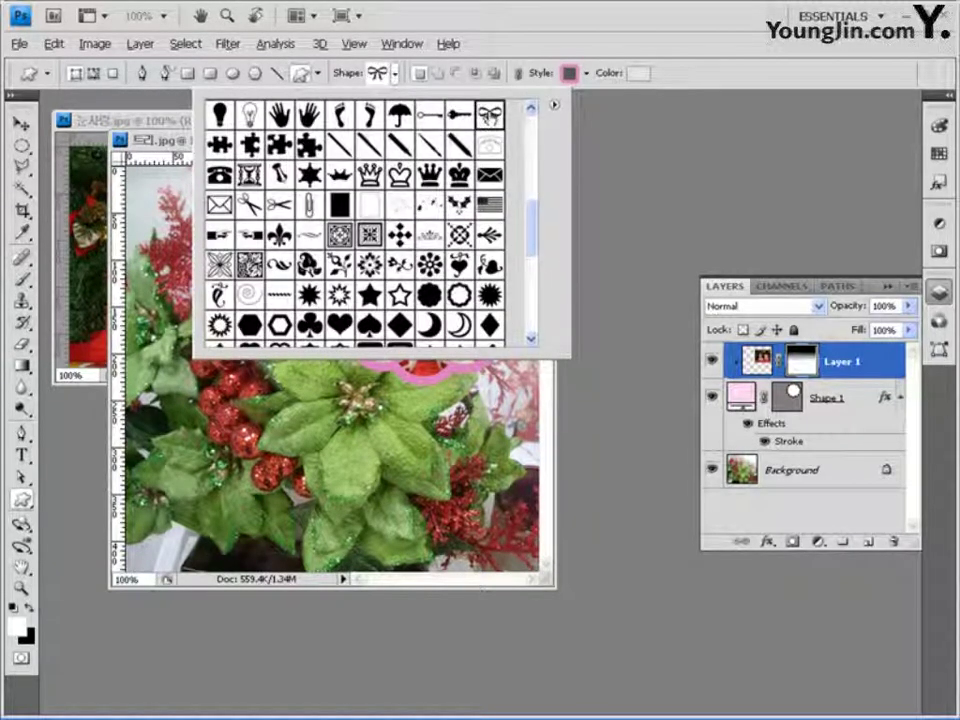
click(596, 34)
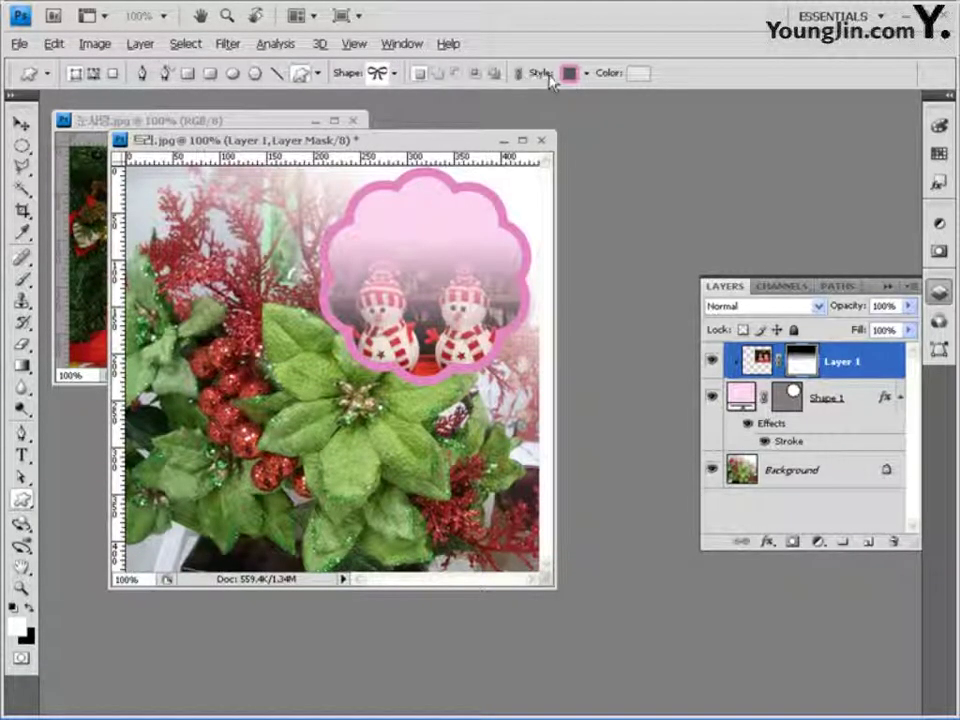
click(569, 73)
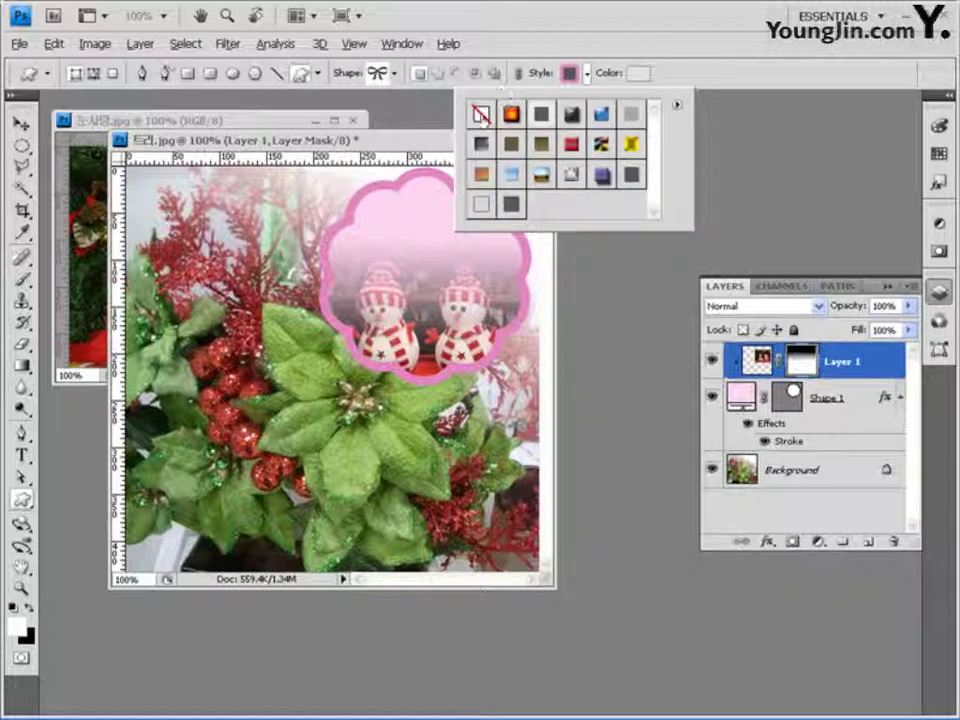
click(481, 114)
click(656, 21)
Try to draw a #e242a7 bow in the upper part of the scalloped shape, and delete that bow layer.
click(640, 75)
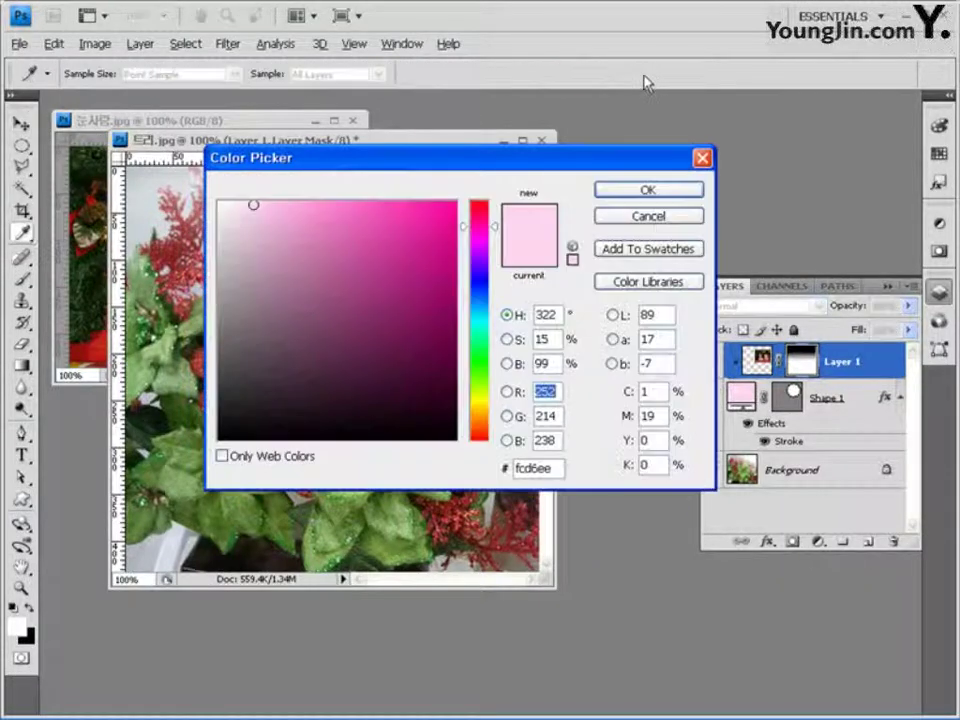
click(545, 468)
drag(560, 468, 399, 461)
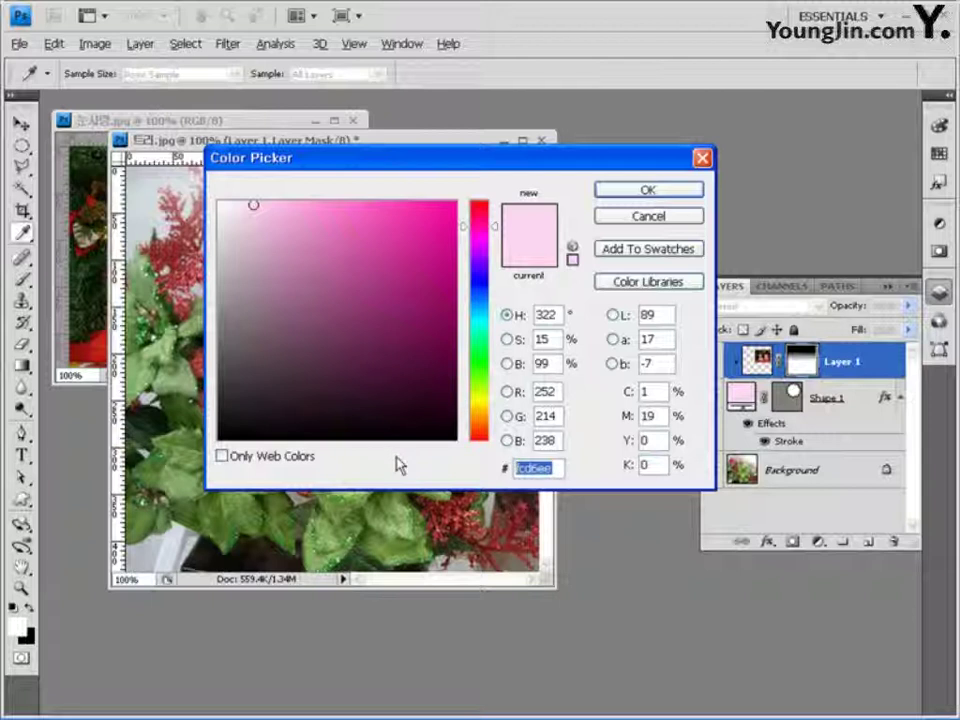
text(e24)
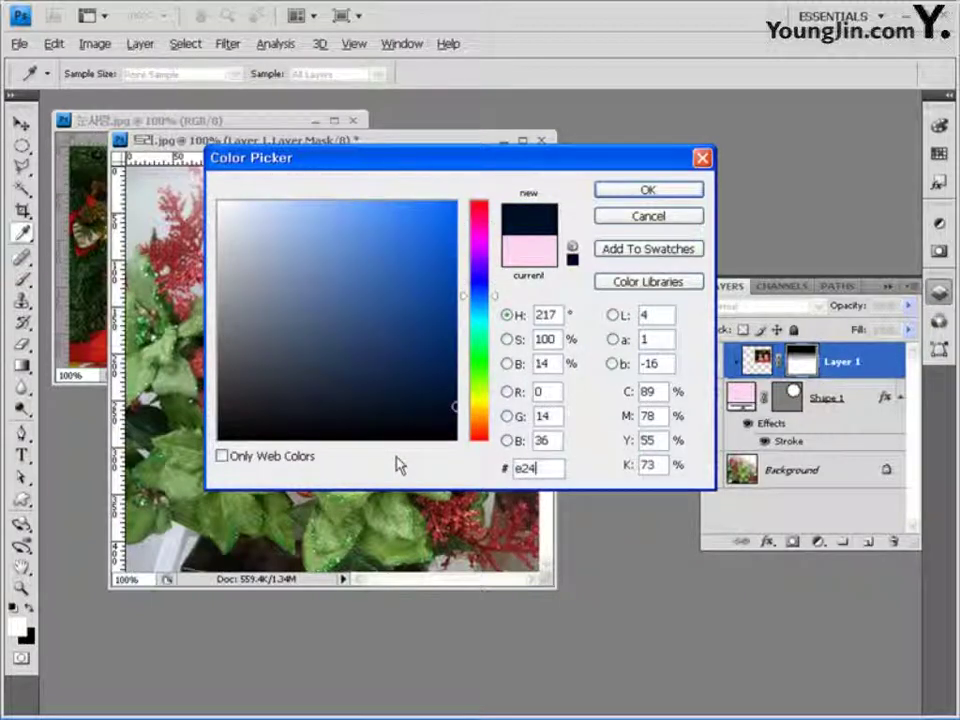
text(2a7)
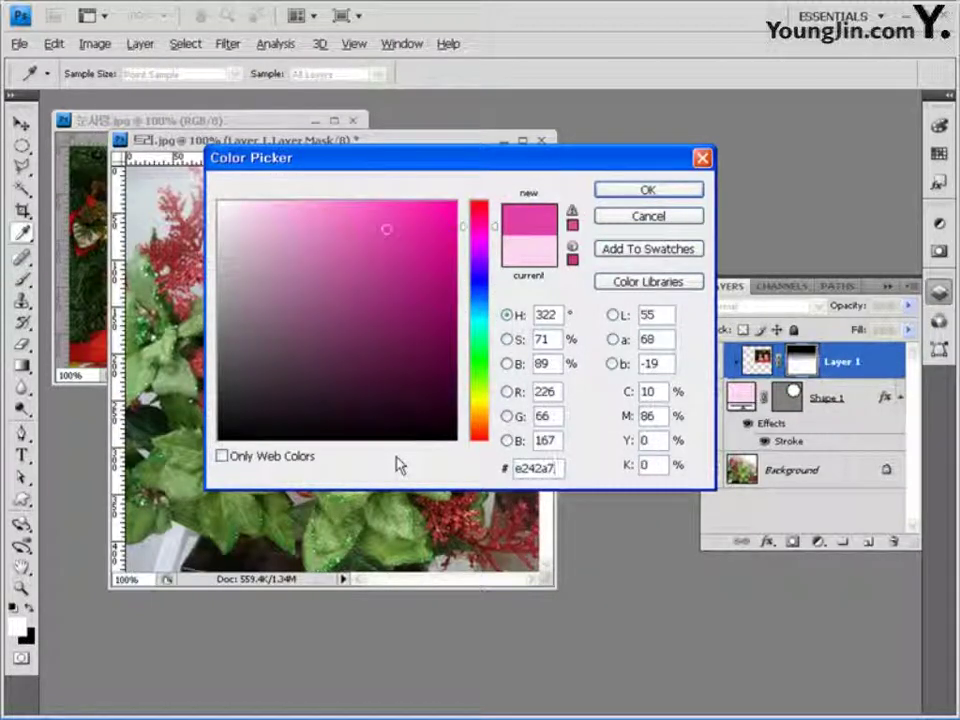
click(680, 192)
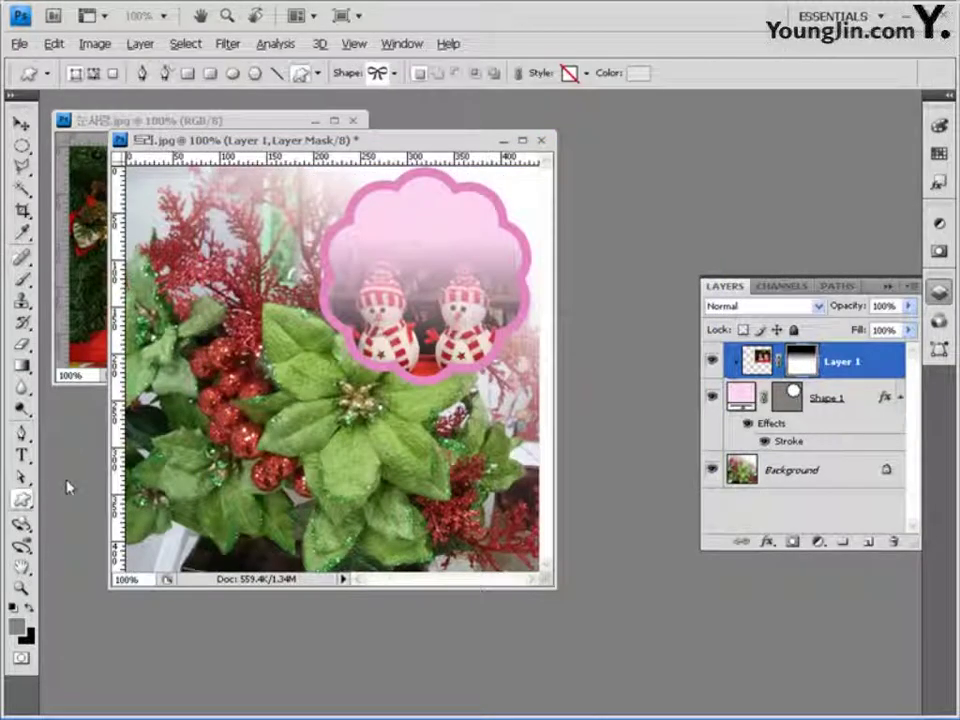
drag(391, 202, 479, 245)
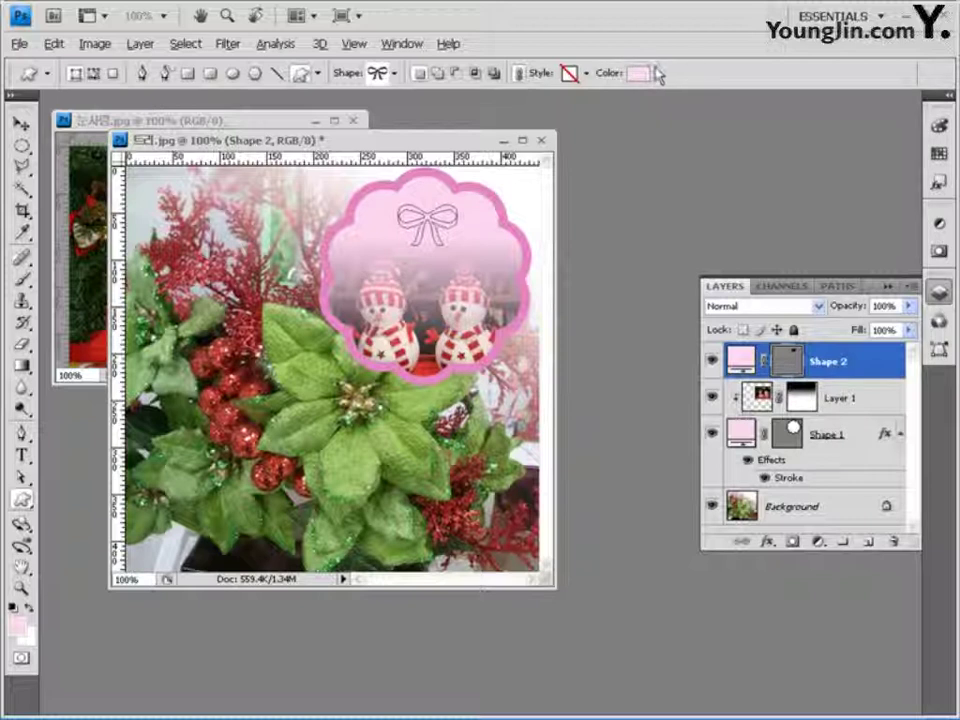
drag(845, 357, 893, 541)
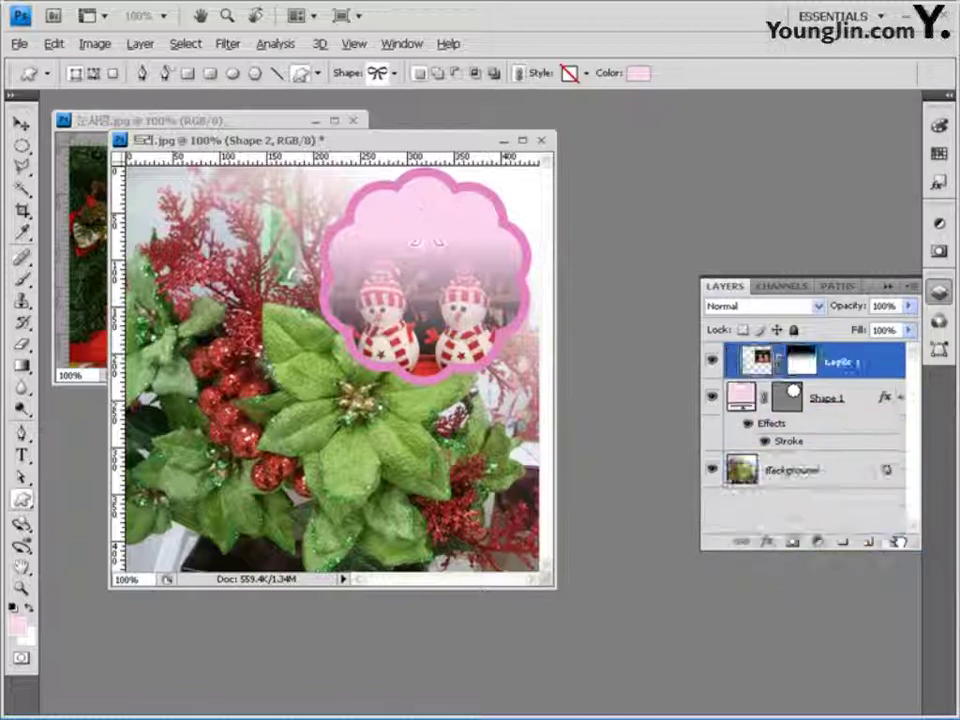
Set the shape colour to #e242a7 and draw a bow centred in the upper part of the scalloped shape.
click(634, 72)
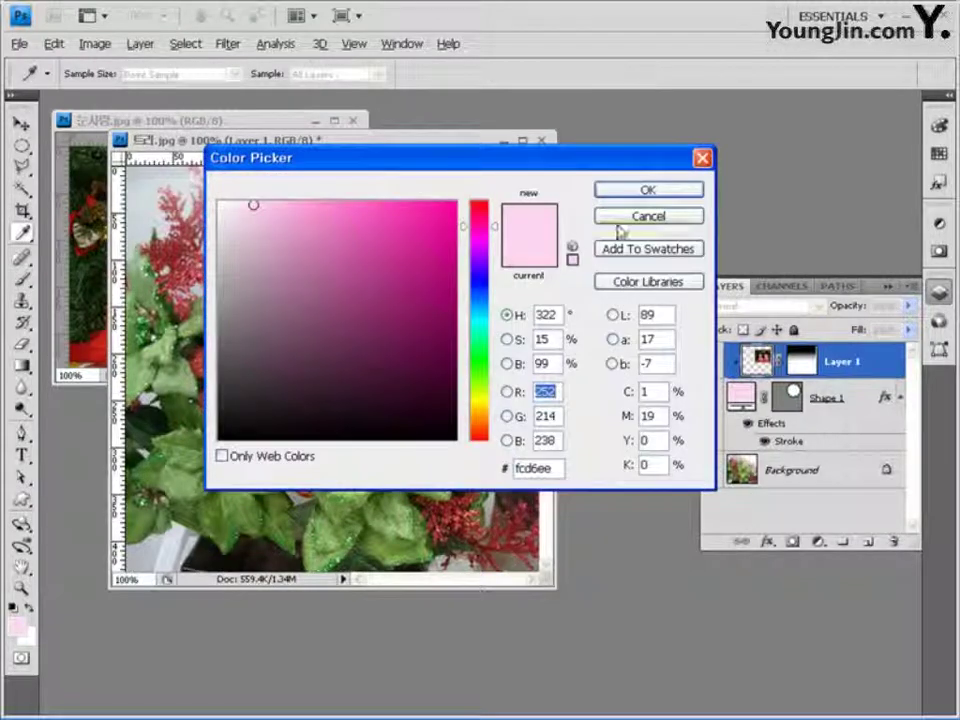
click(545, 469)
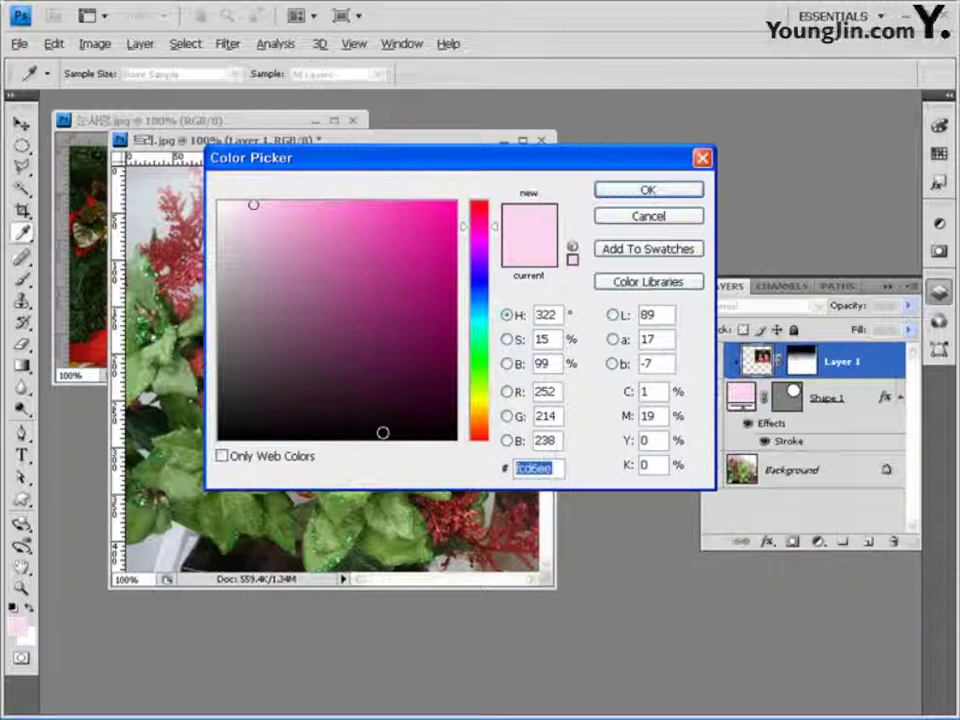
text(e)
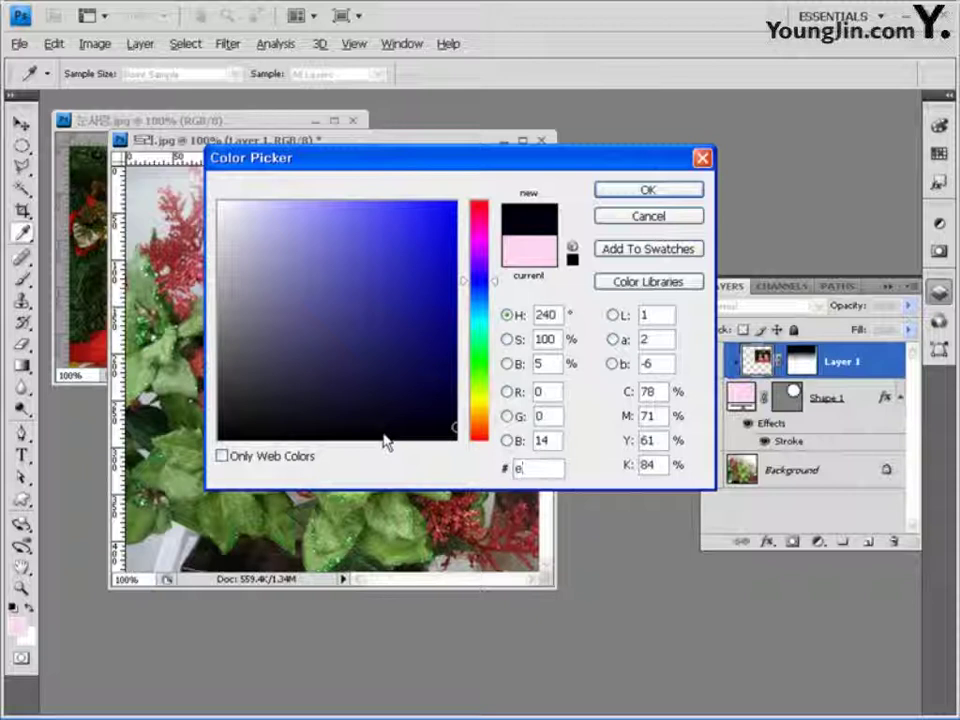
text(242a7)
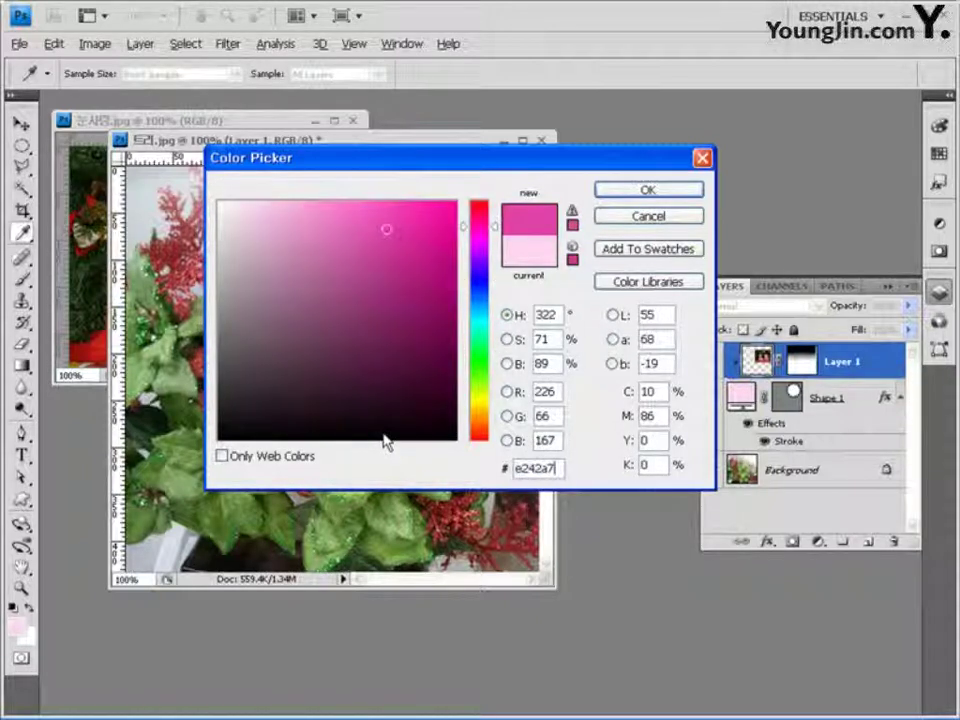
drag(661, 159, 648, 273)
click(634, 304)
key(u)
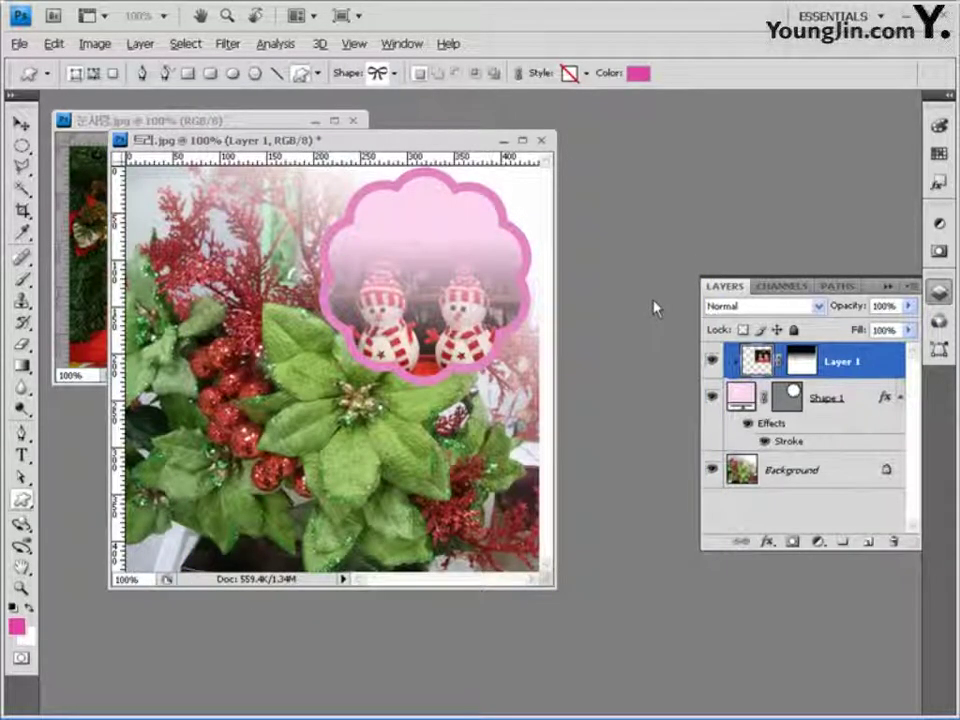
mouse_move(388, 209)
mouse_down()
mouse_move(466, 258)
mouse_move(482, 249)
mouse_up()
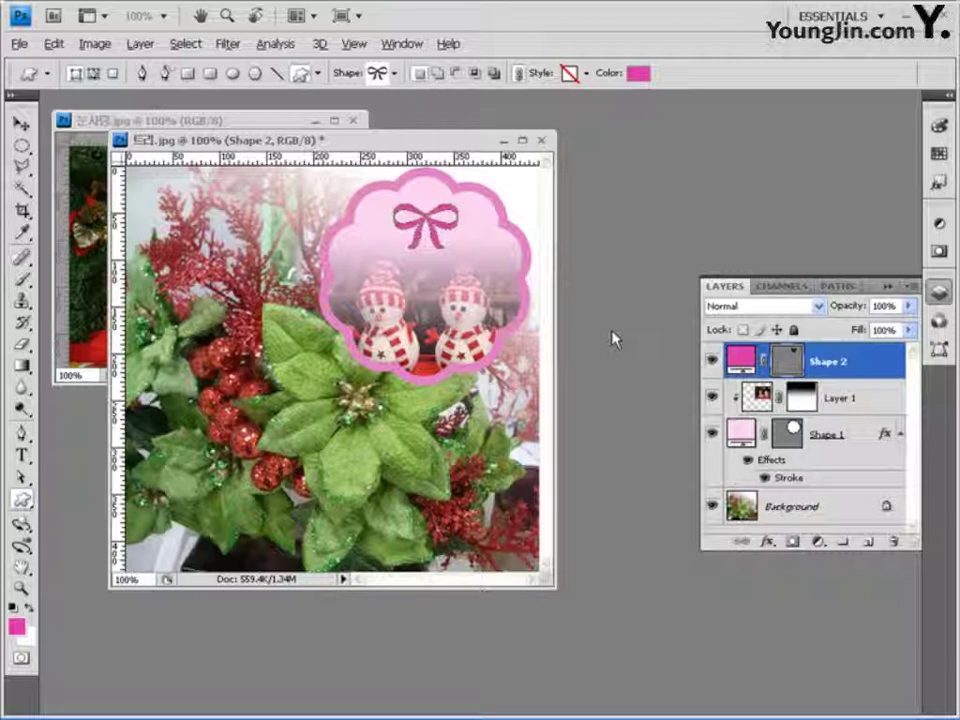
Add a white 2 px outside stroke to the pink bow.
click(768, 541)
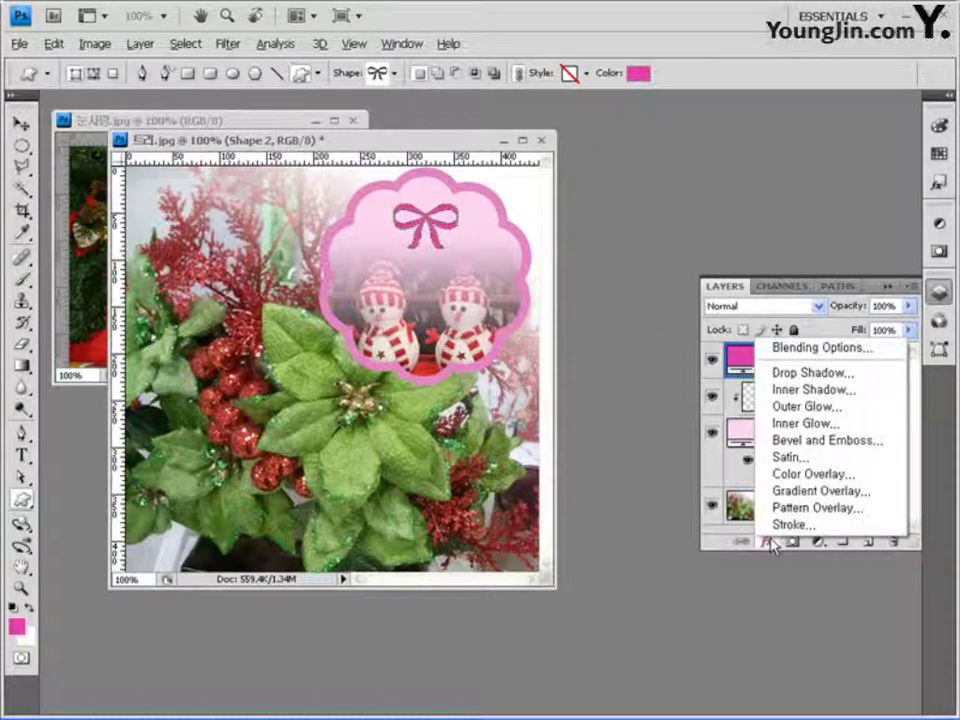
click(827, 524)
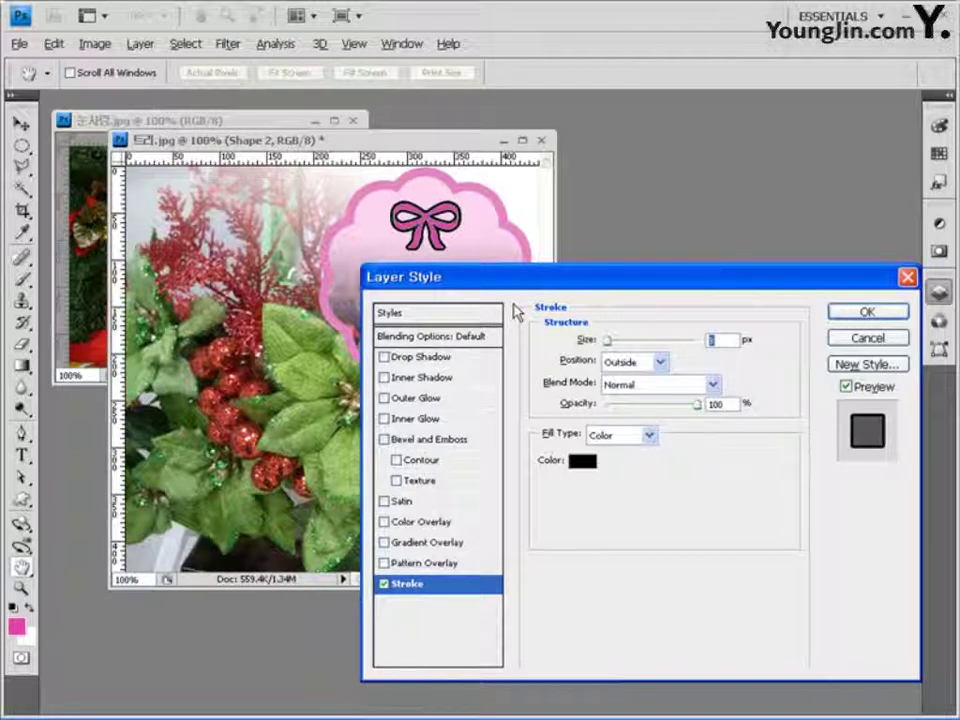
text(2)
key(Tab)
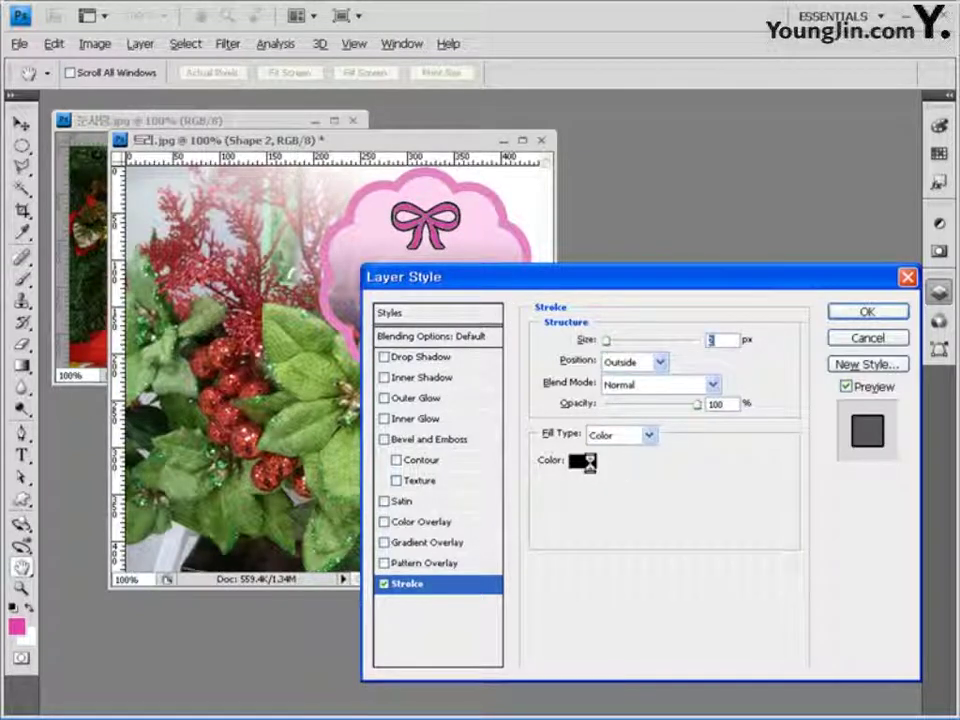
click(583, 460)
click(207, 317)
click(628, 303)
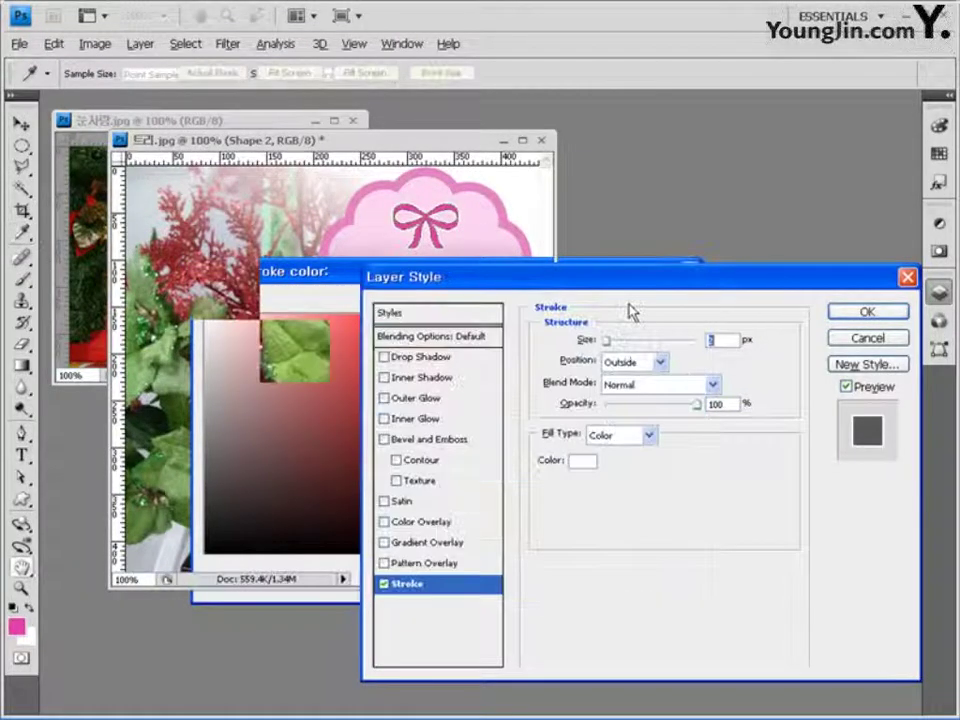
Add a drop shadow to the bow with its angle set to 120° and apply the layer style.
click(412, 357)
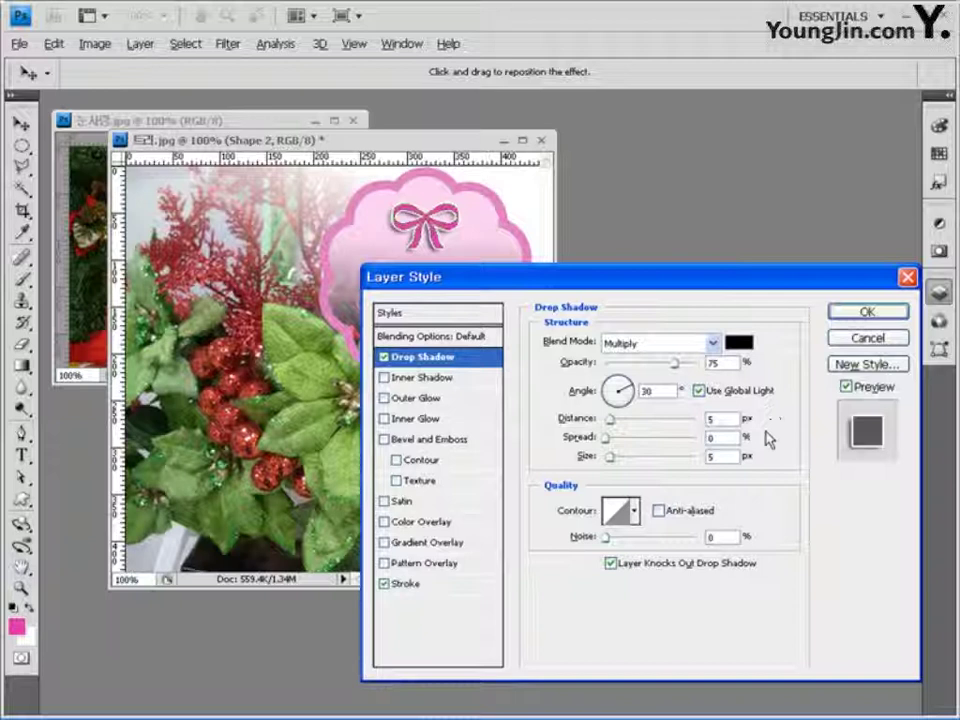
click(597, 390)
text(120)
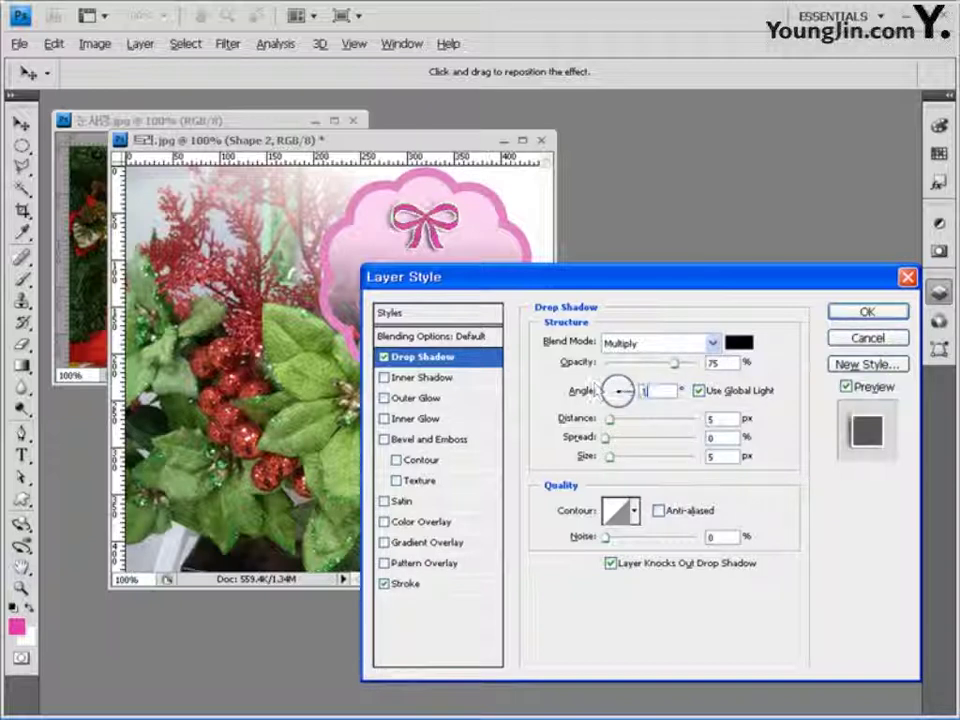
click(866, 312)
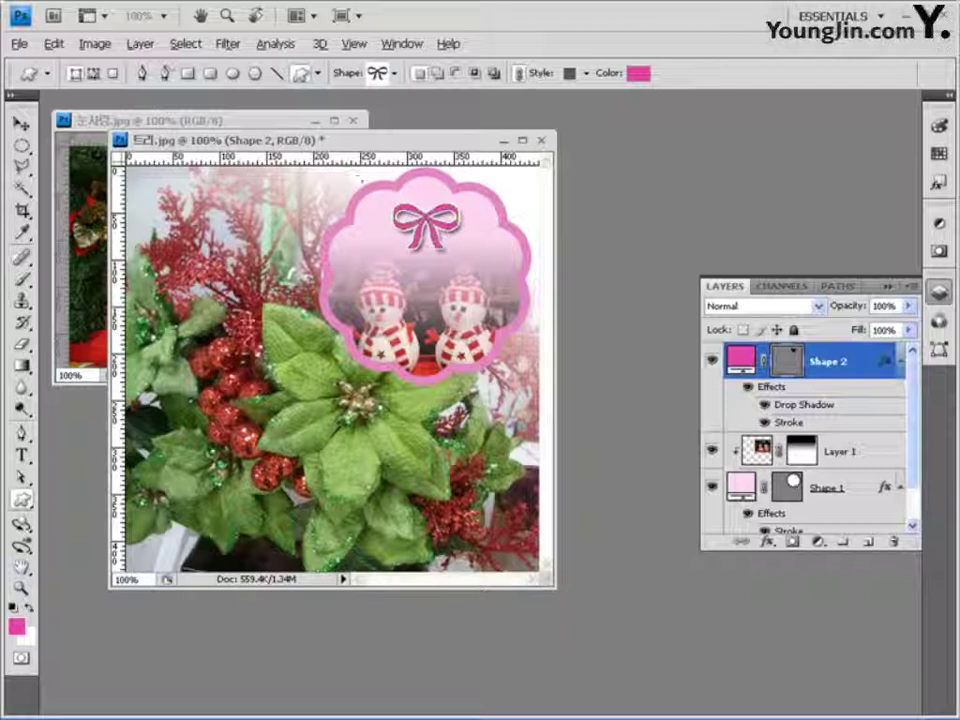
Set up the Horizontal Type tool with the 궁서 font at 36 pt.
click(22, 456)
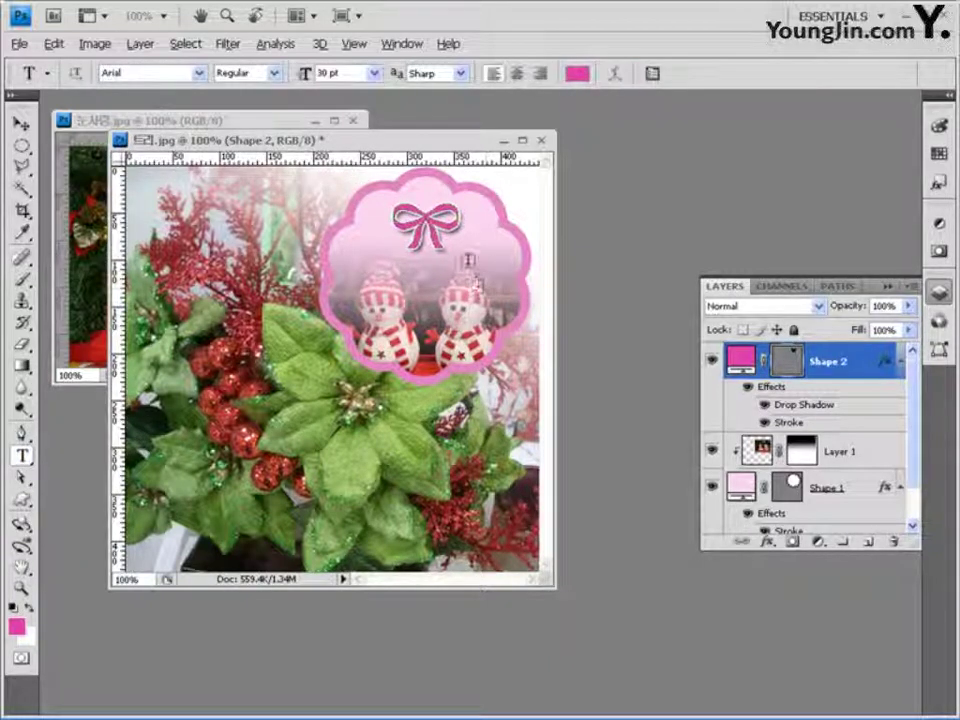
click(199, 73)
click(300, 170)
click(122, 71)
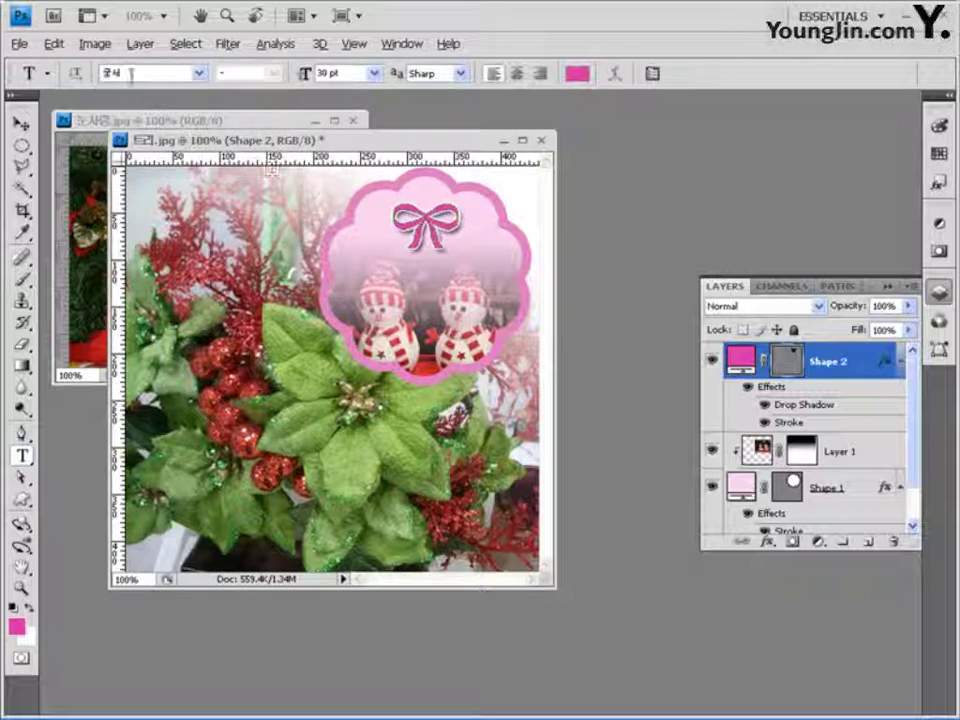
click(333, 70)
text(35)
key(Return)
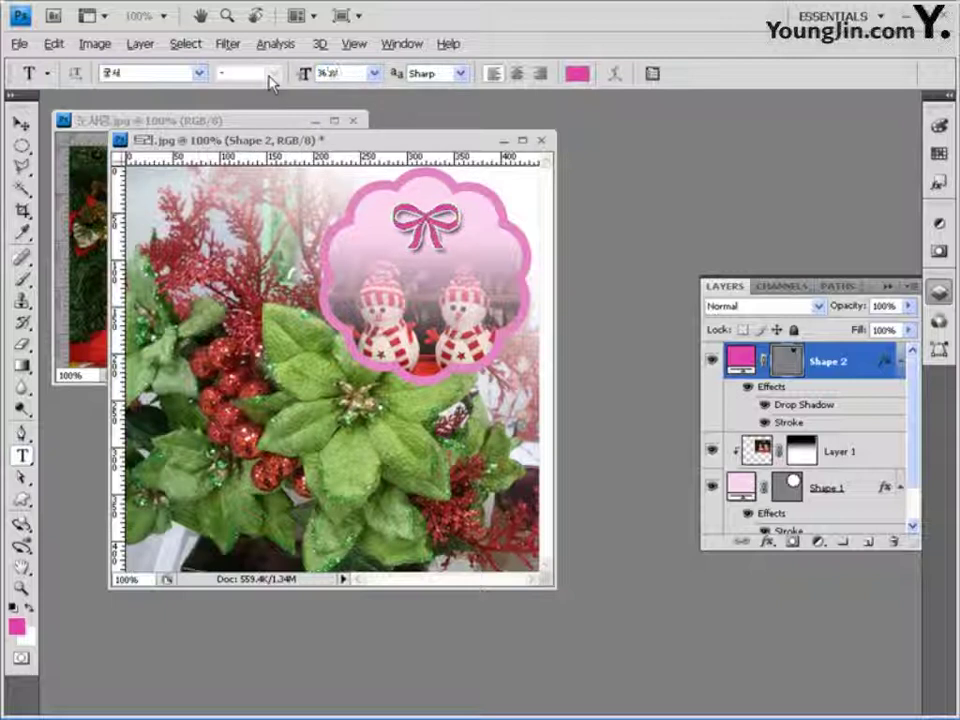
Set the text colour to red #ff0000.
click(577, 73)
click(510, 582)
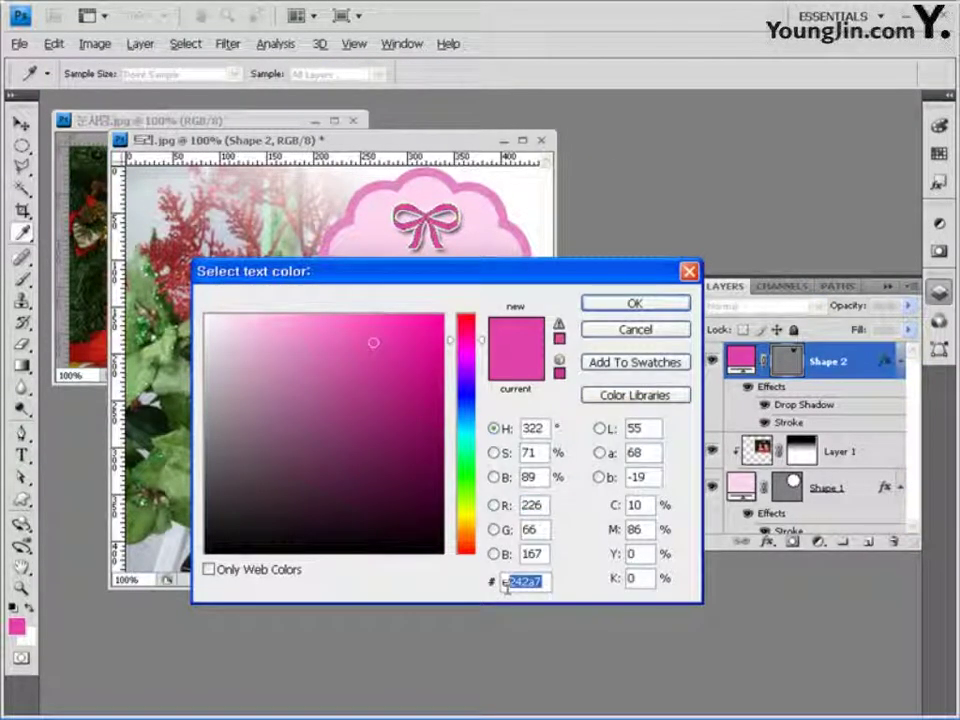
text(ff000)
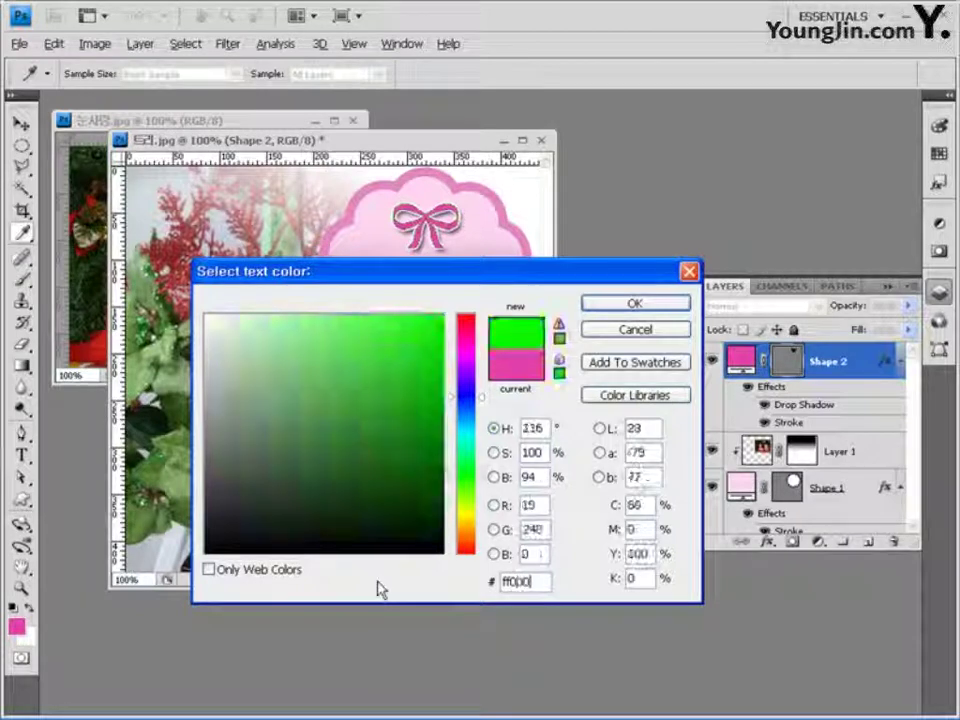
text(0)
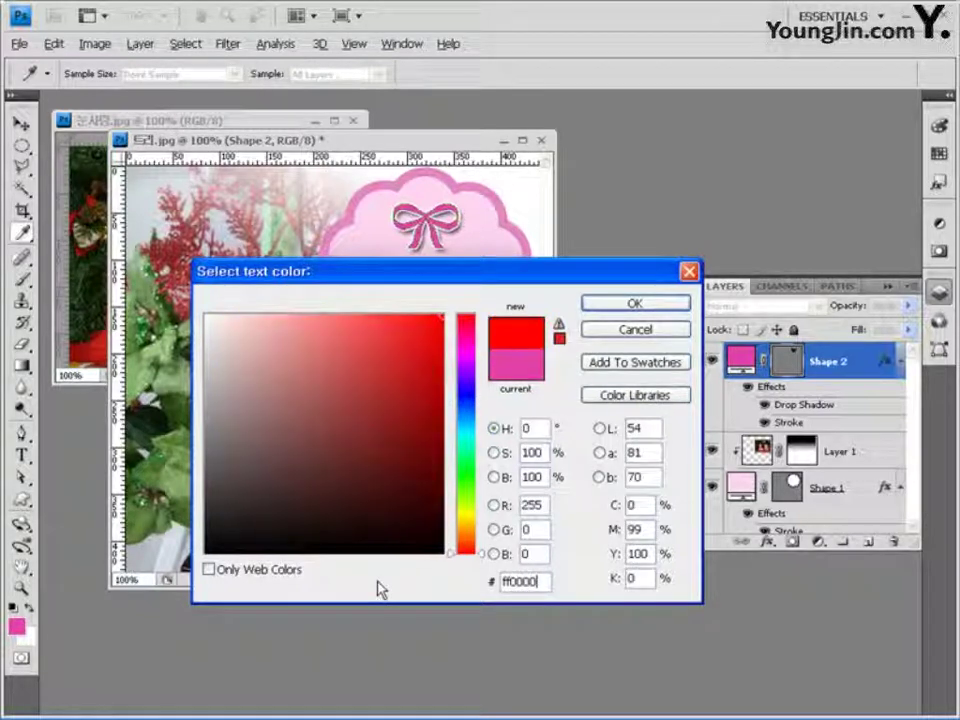
click(656, 304)
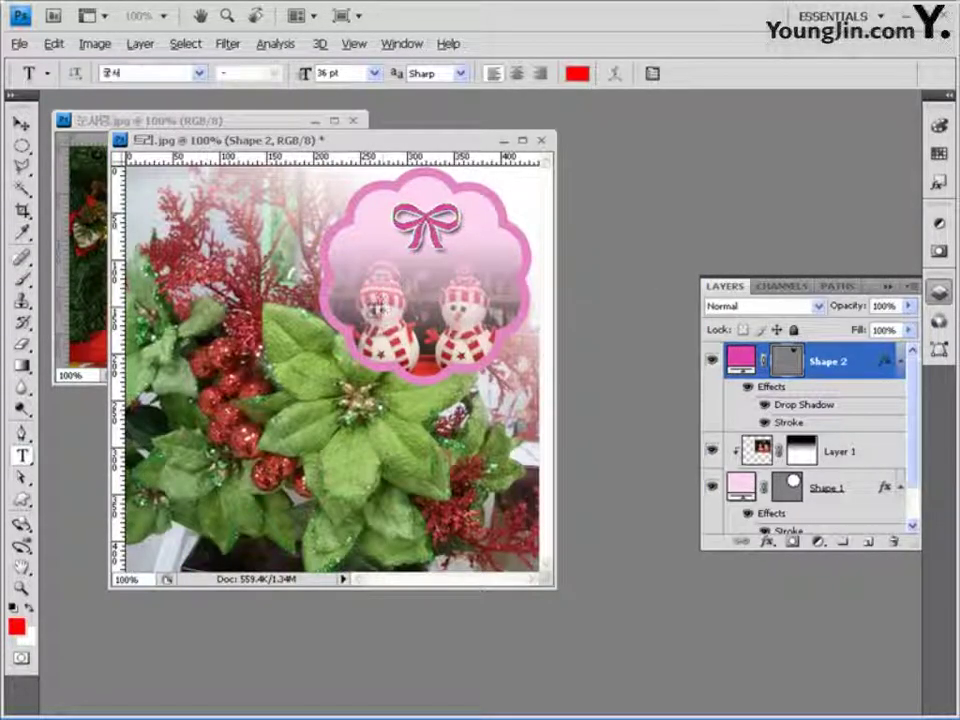
Add the text 커플상 inside the scalloped shape and move it between the bow and the snowmen.
click(376, 310)
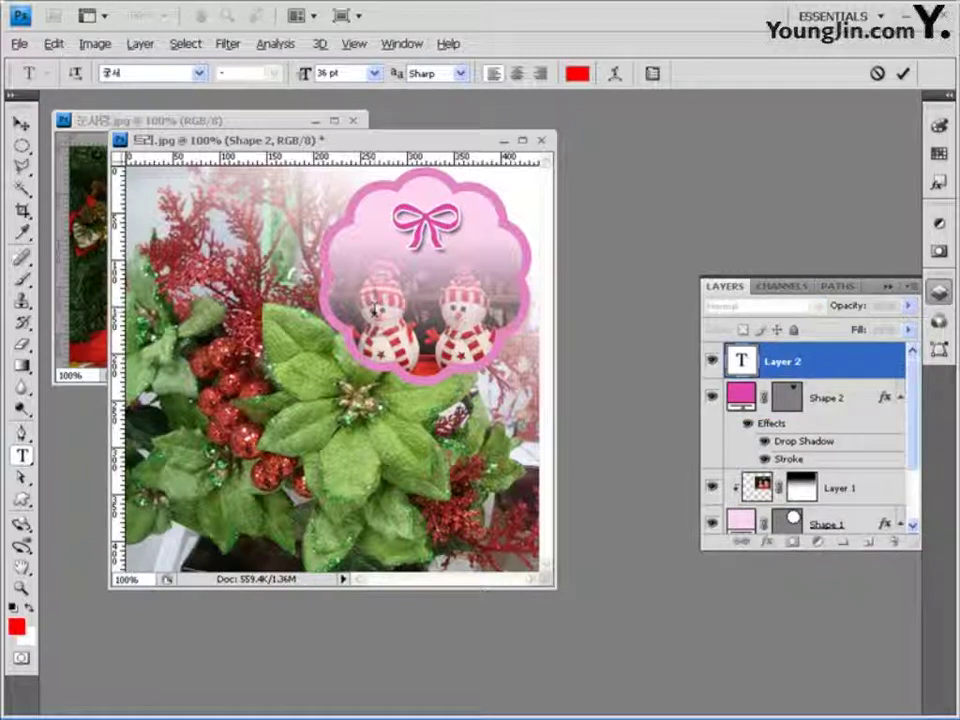
text(커플샷)
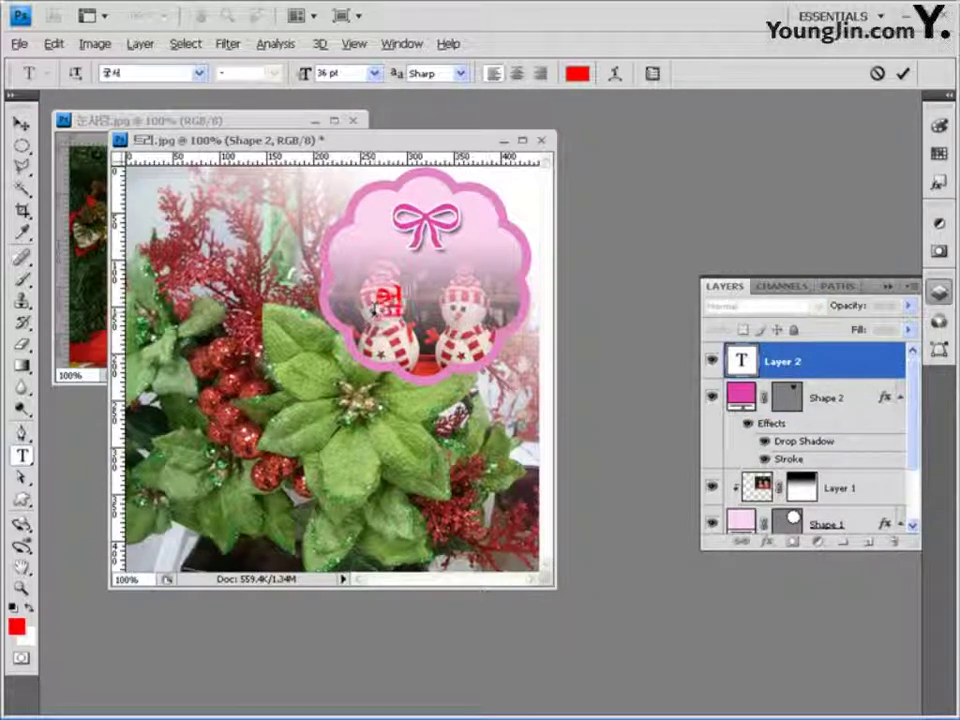
click(20, 123)
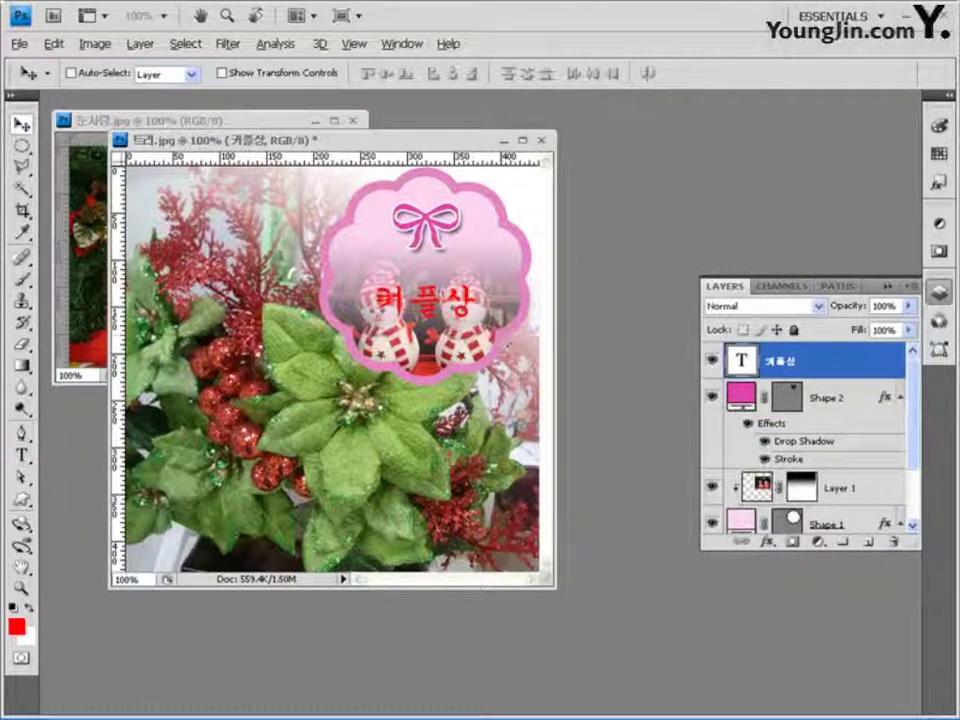
drag(385, 292, 381, 272)
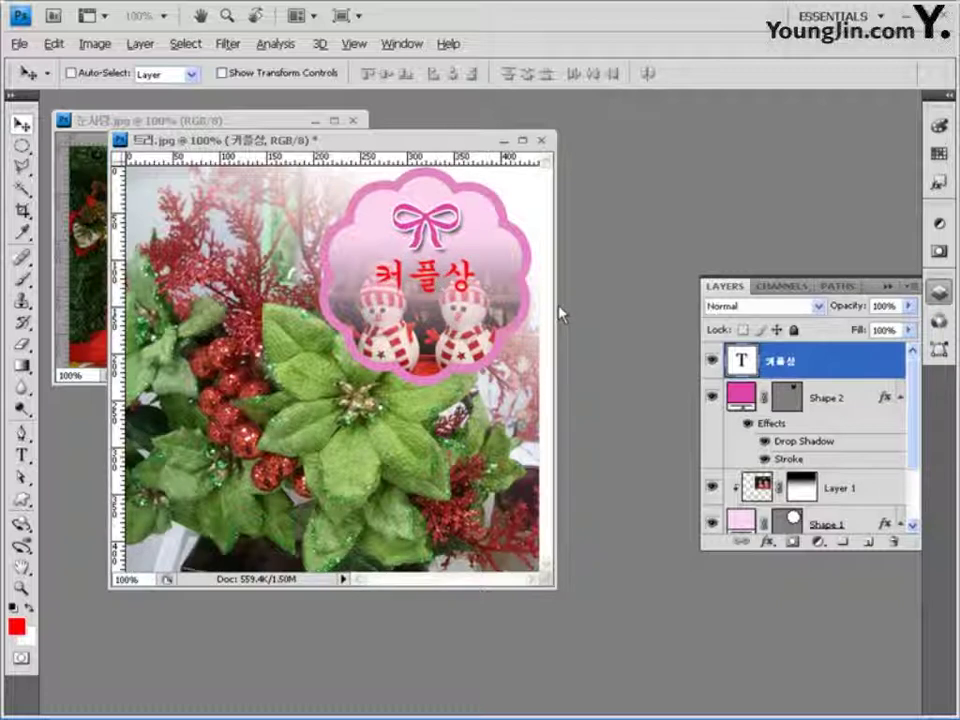
Add a white 2 px outside stroke to the 커플상 text.
click(768, 541)
click(810, 528)
mouse_move(609, 216)
mouse_down()
mouse_move(628, 295)
mouse_move(577, 354)
mouse_up()
text(2)
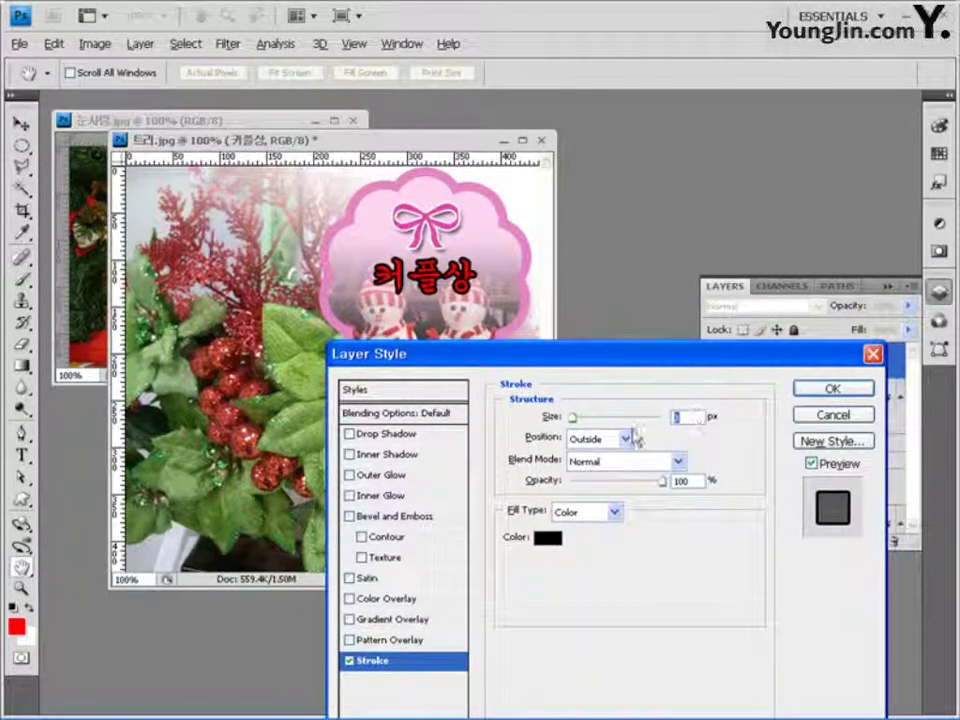
click(533, 540)
click(207, 318)
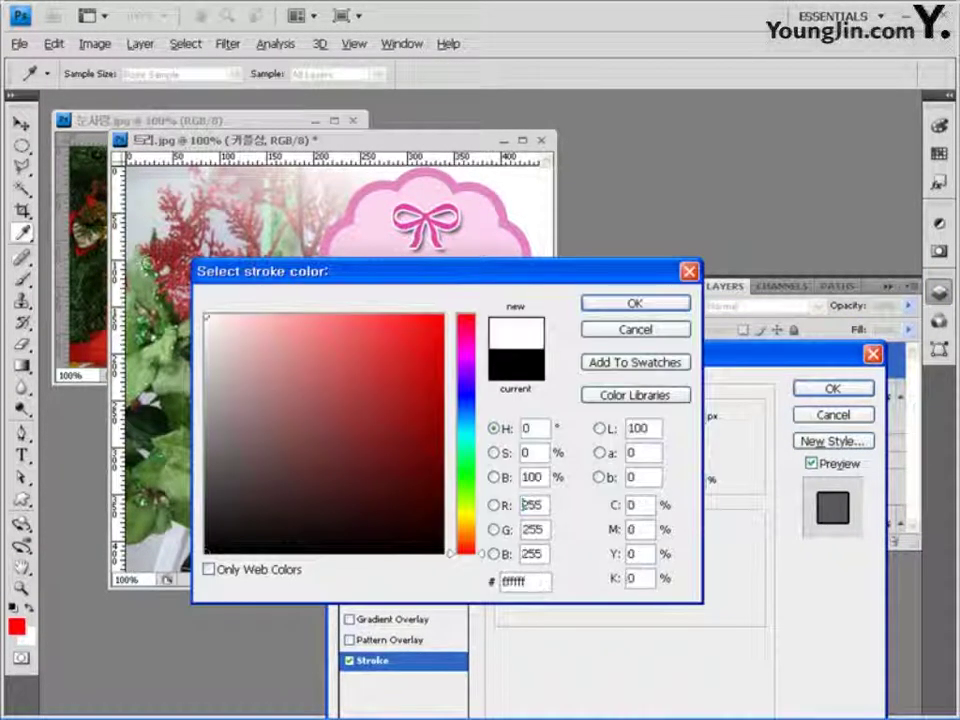
click(637, 302)
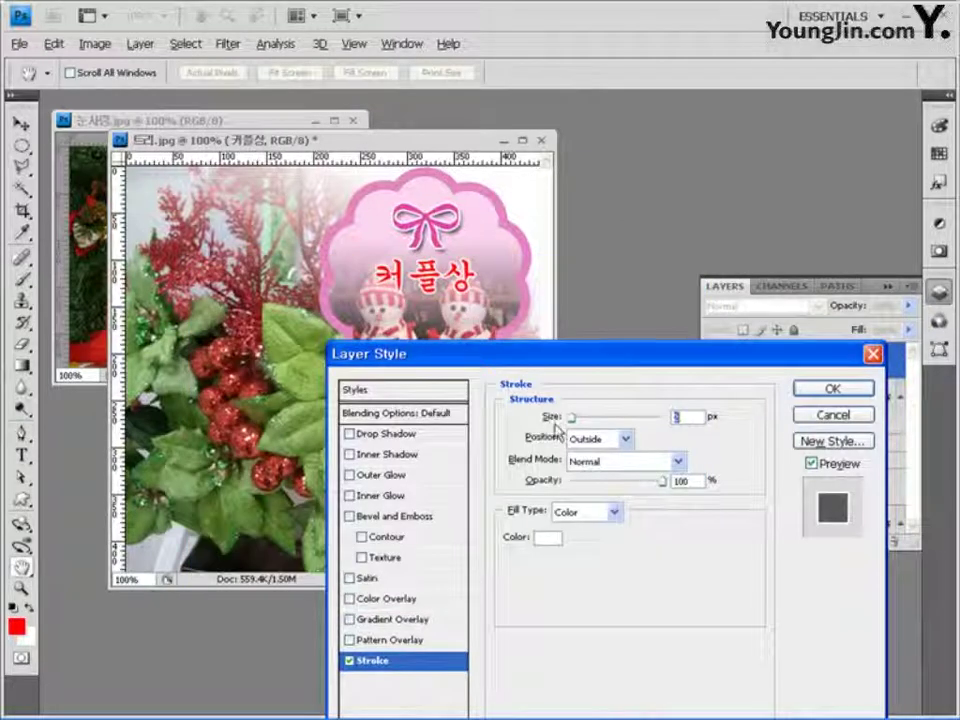
click(838, 391)
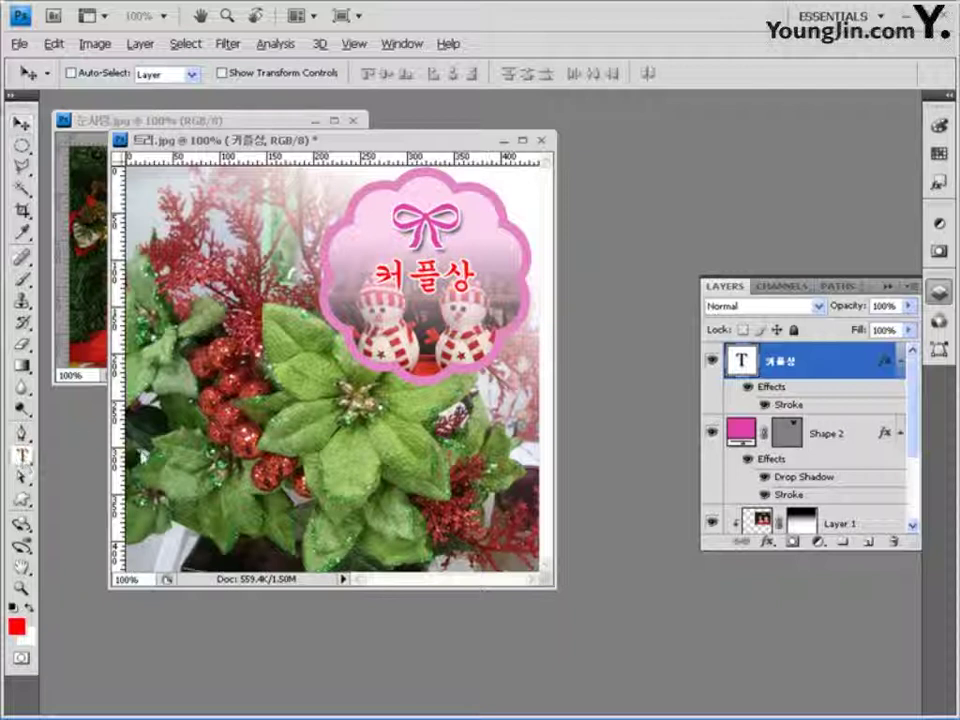
Add the text 크리스마스 이벤트행사 in 16 pt black (#000000) just below the scalloped shape.
click(22, 456)
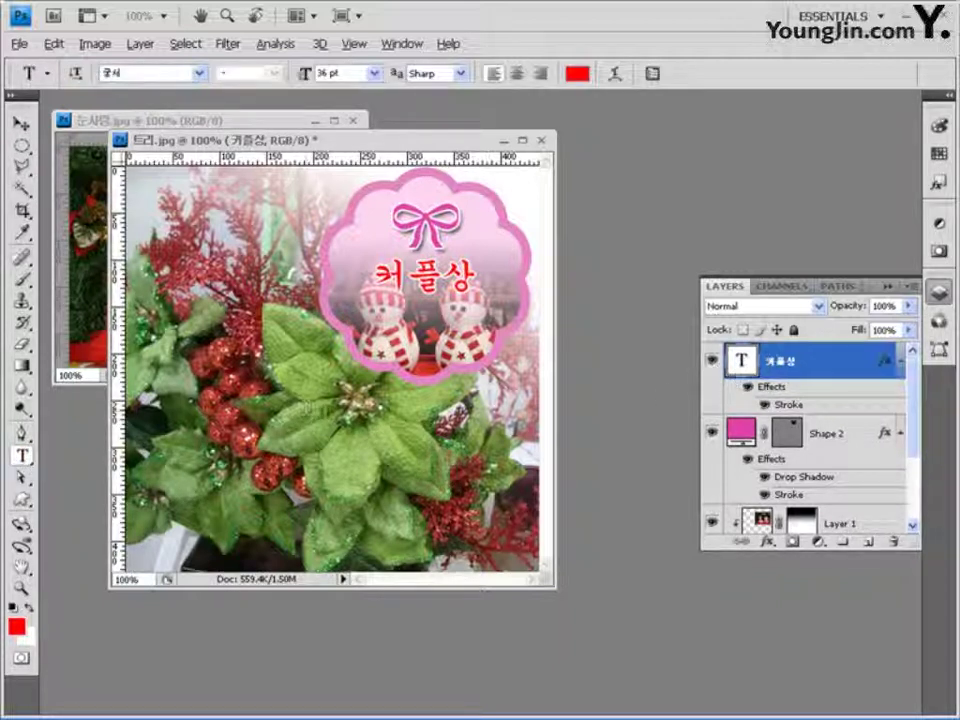
click(250, 318)
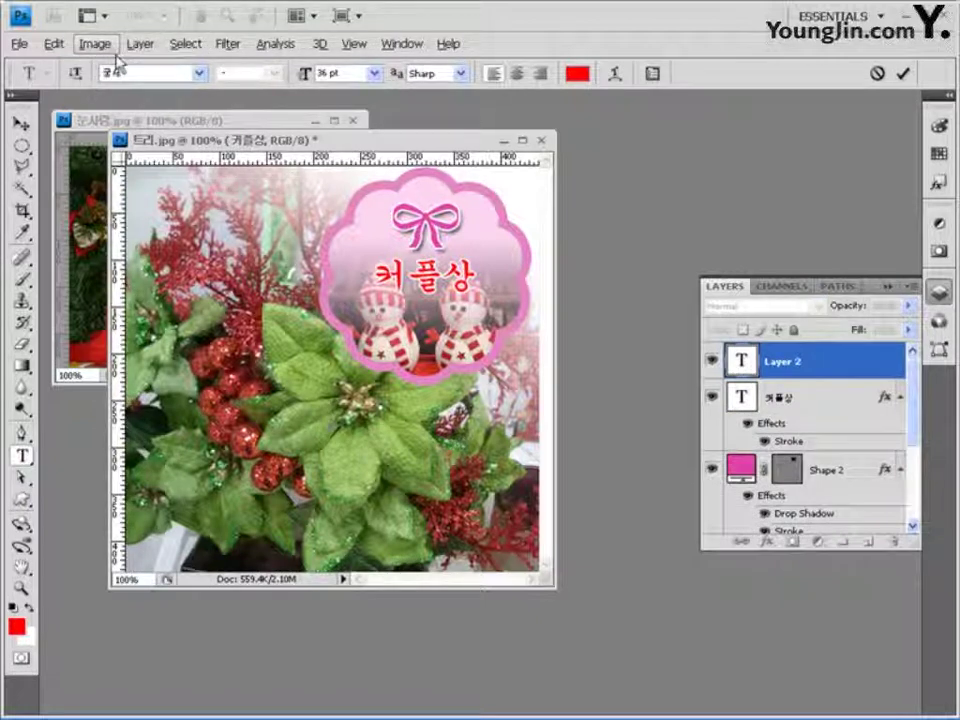
click(330, 73)
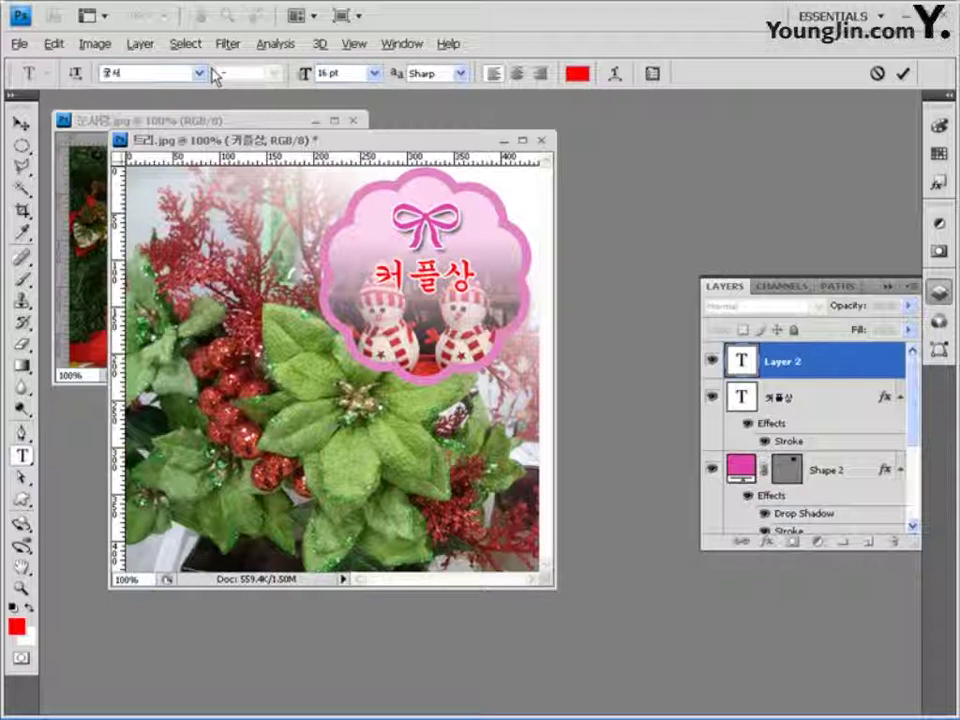
click(577, 73)
drag(240, 500, 225, 600)
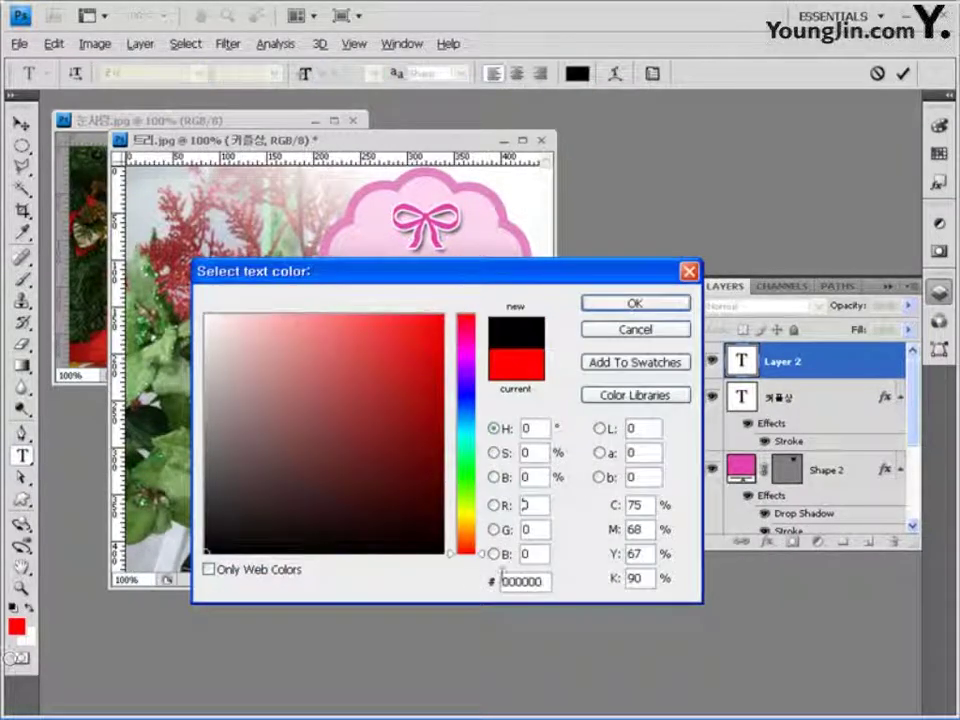
click(646, 303)
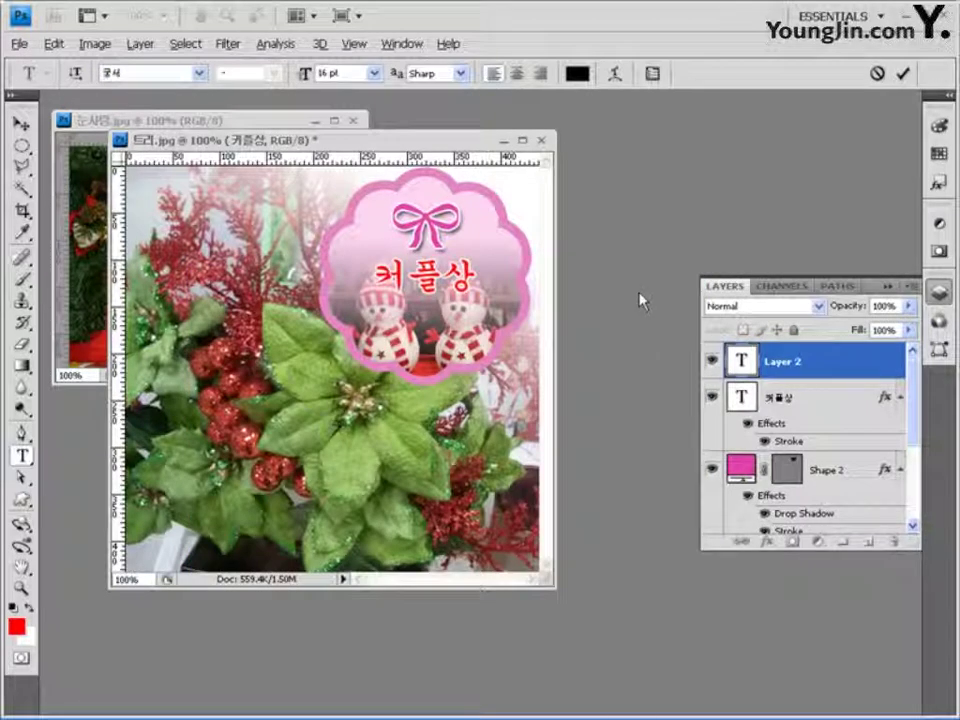
text(크리스마스)
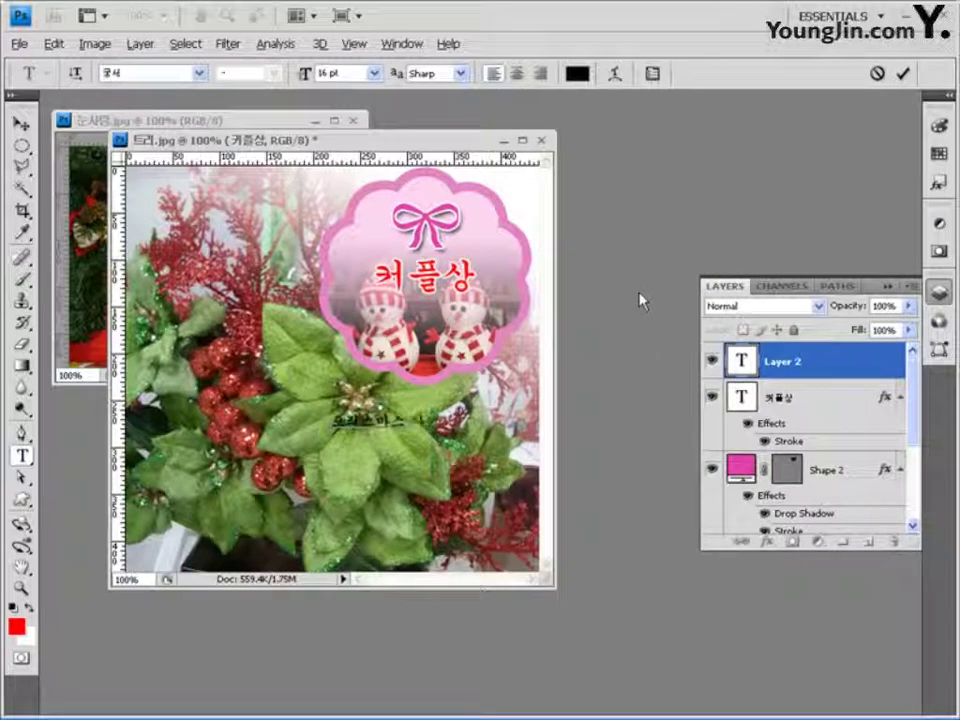
text( 이브 행사)
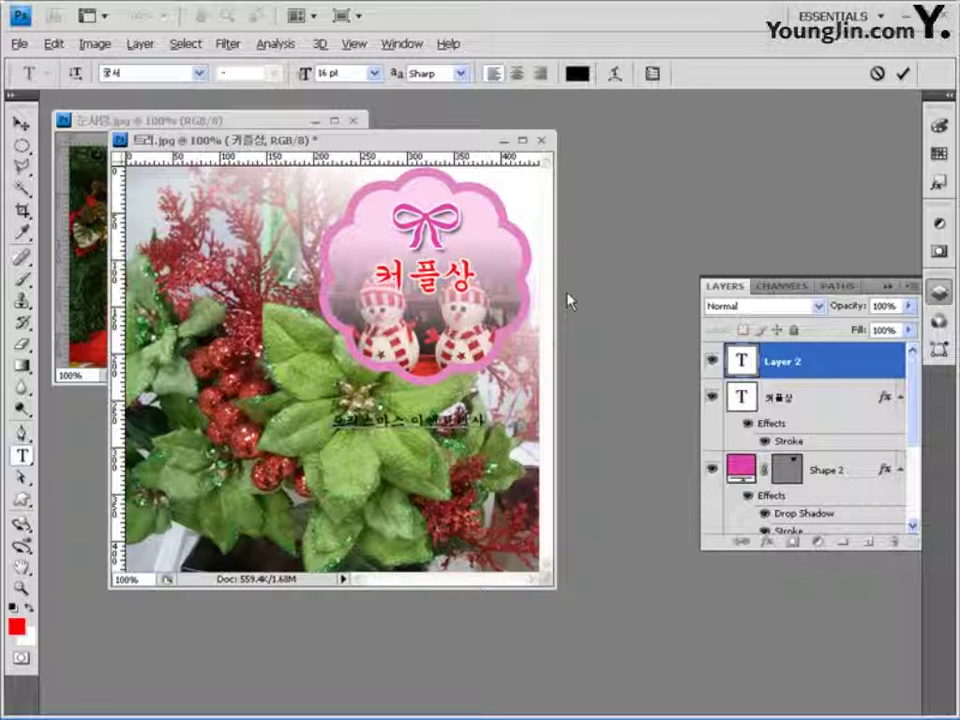
key(ctrl+a)
key(ctrl+Return)
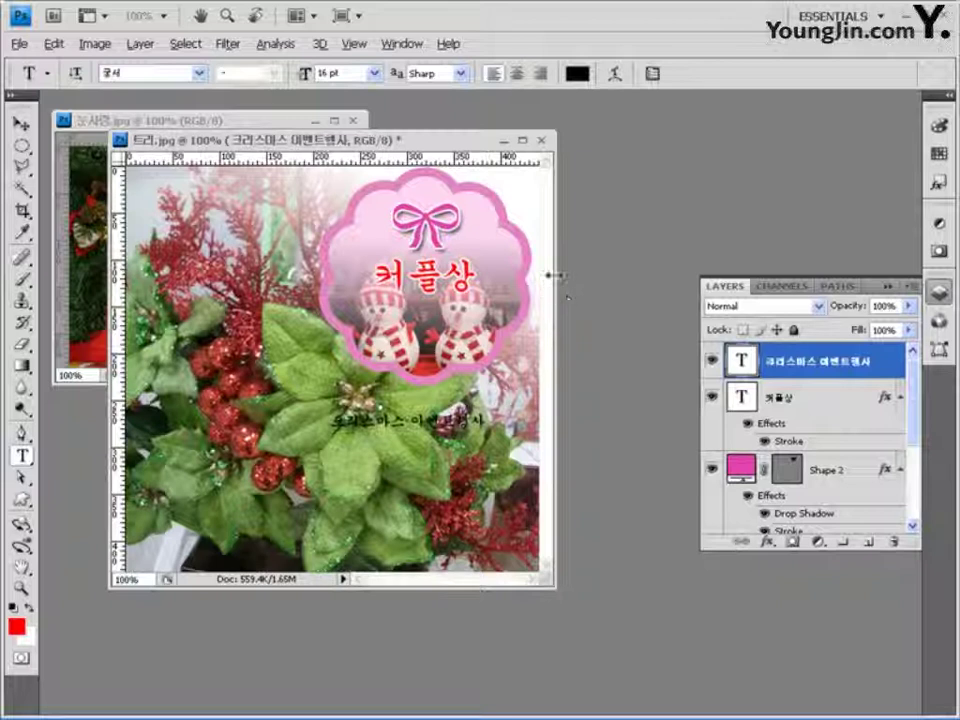
Warp the 크리스마스 이벤트행사 text with a horizontal Arc style and a bend of -50%.
click(617, 76)
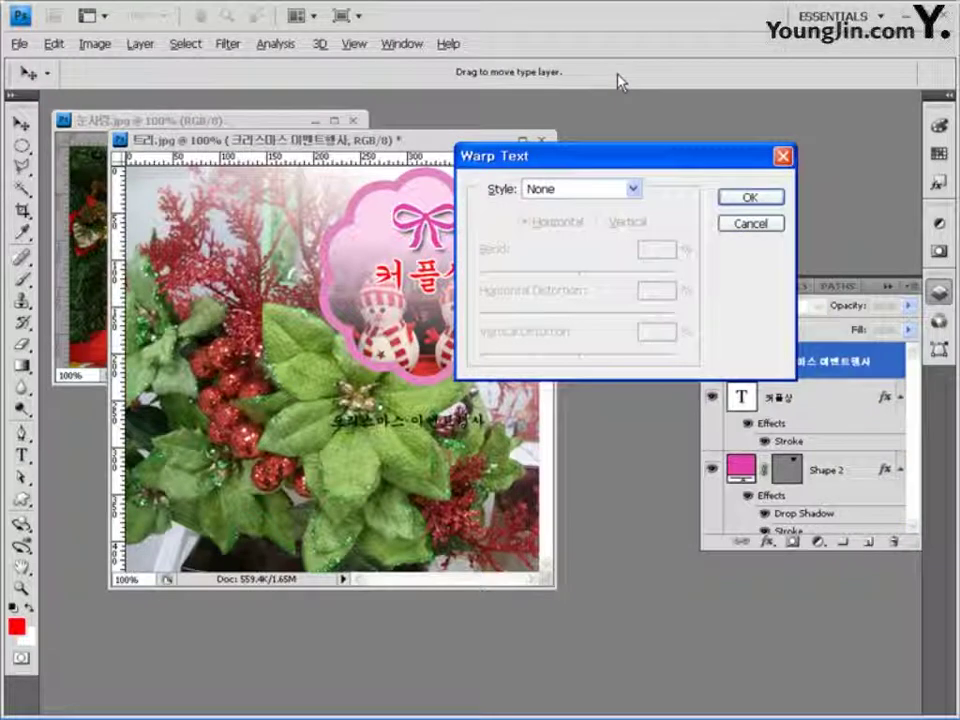
click(574, 196)
click(553, 238)
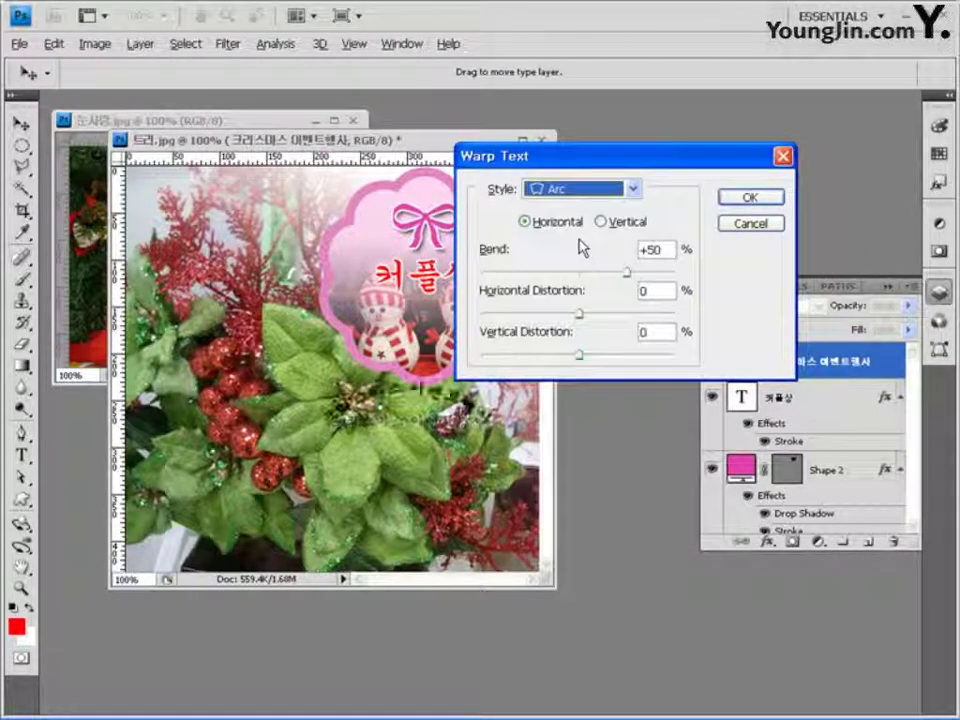
double_click(652, 249)
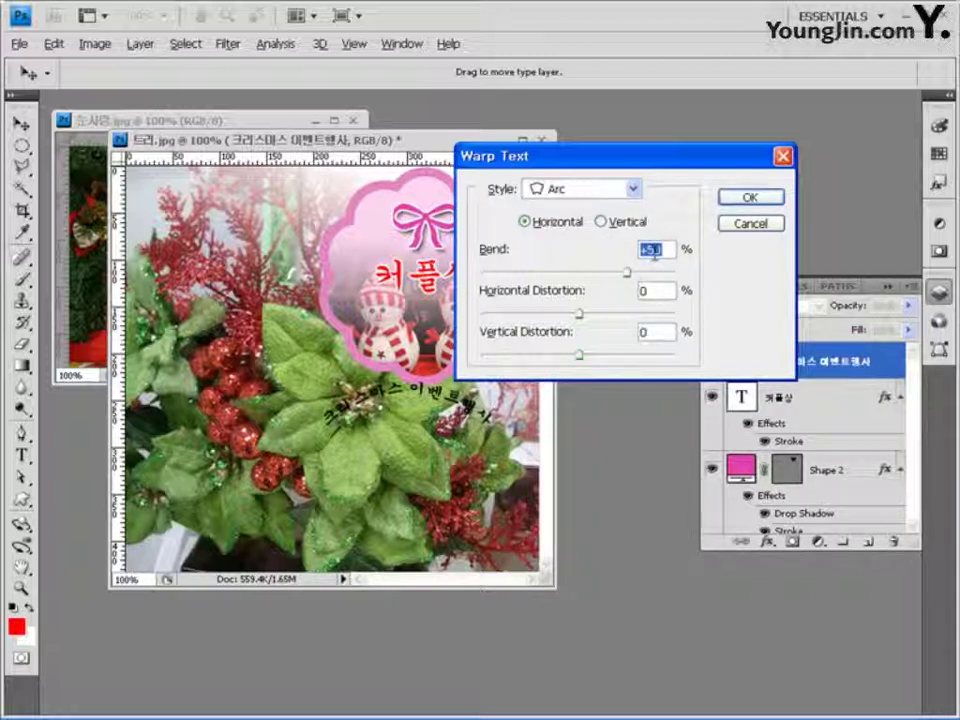
text(-50)
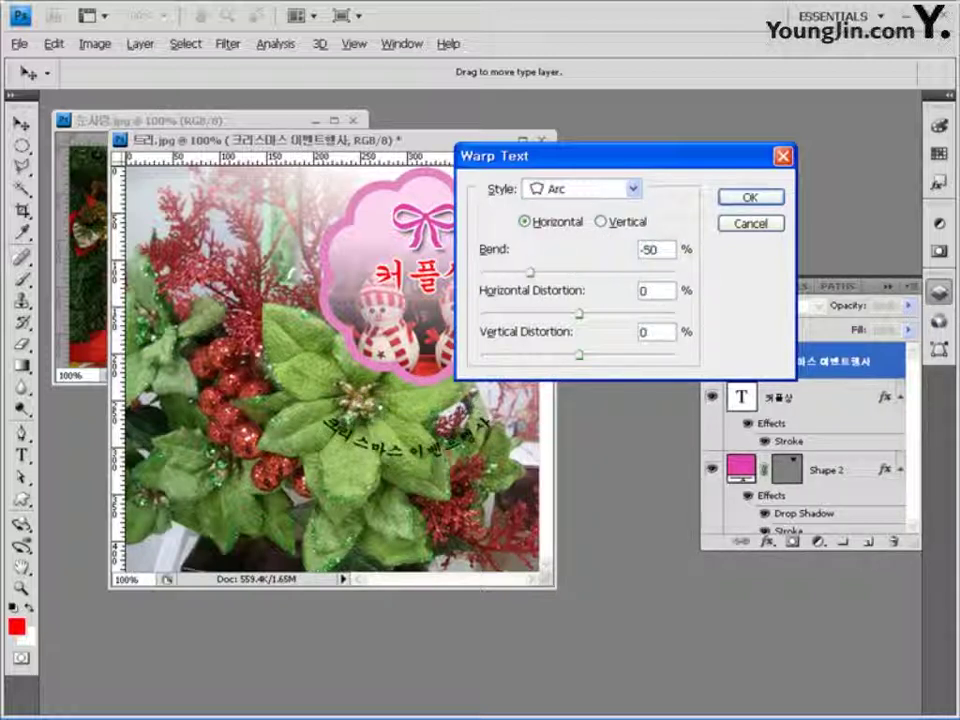
click(752, 199)
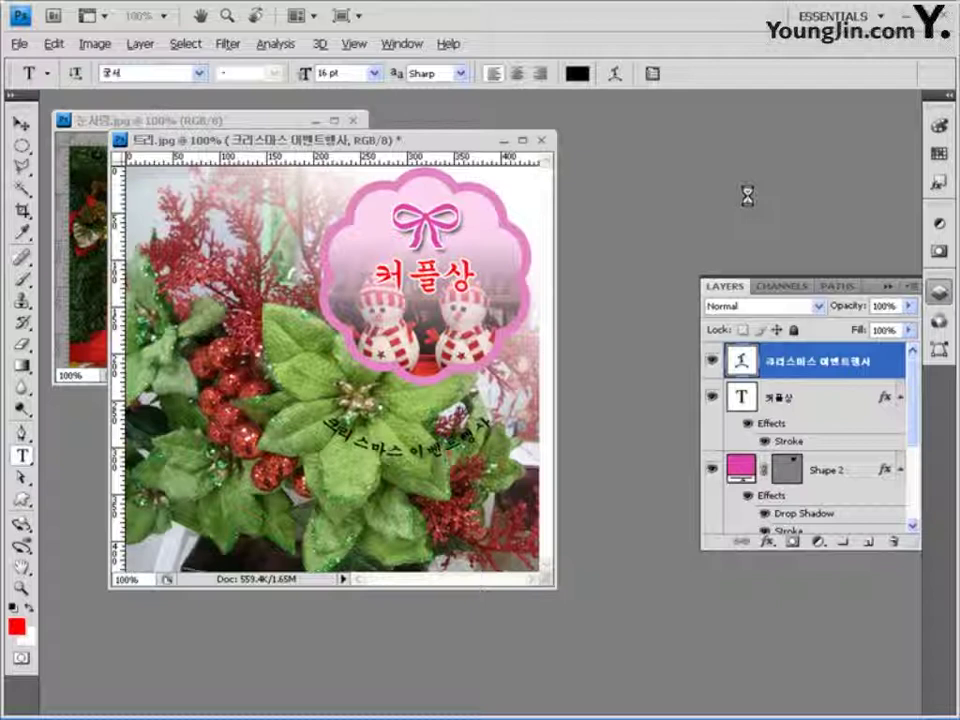
Add a white Outer Glow with 15% spread and 5 px size to the 크리스마스 이벤트행사 text.
click(769, 541)
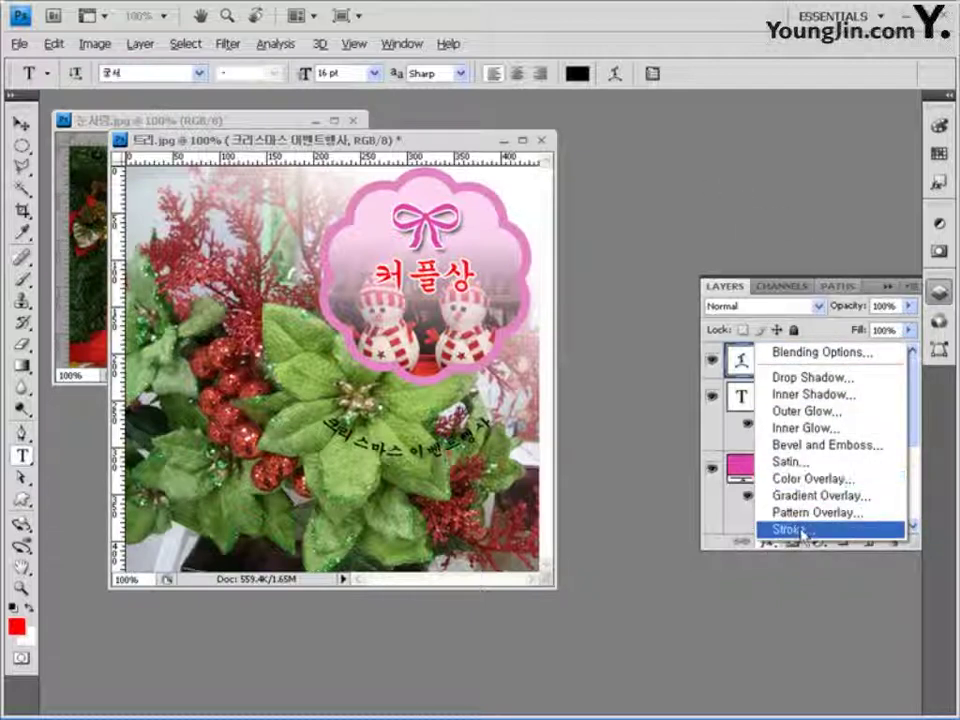
click(850, 413)
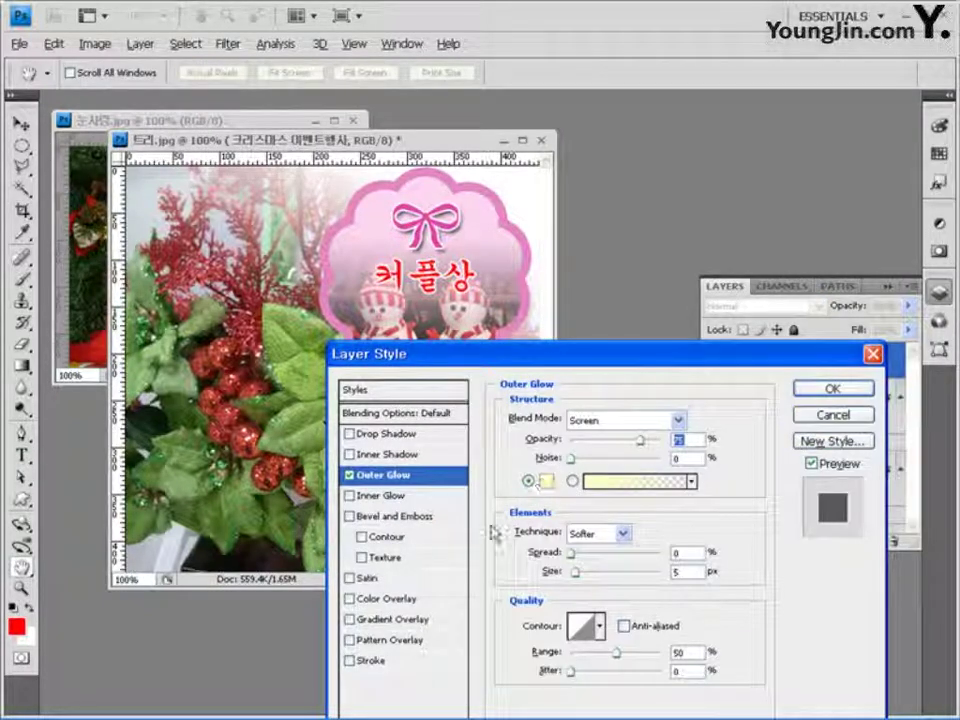
click(545, 481)
drag(339, 386, 311, 300)
click(638, 301)
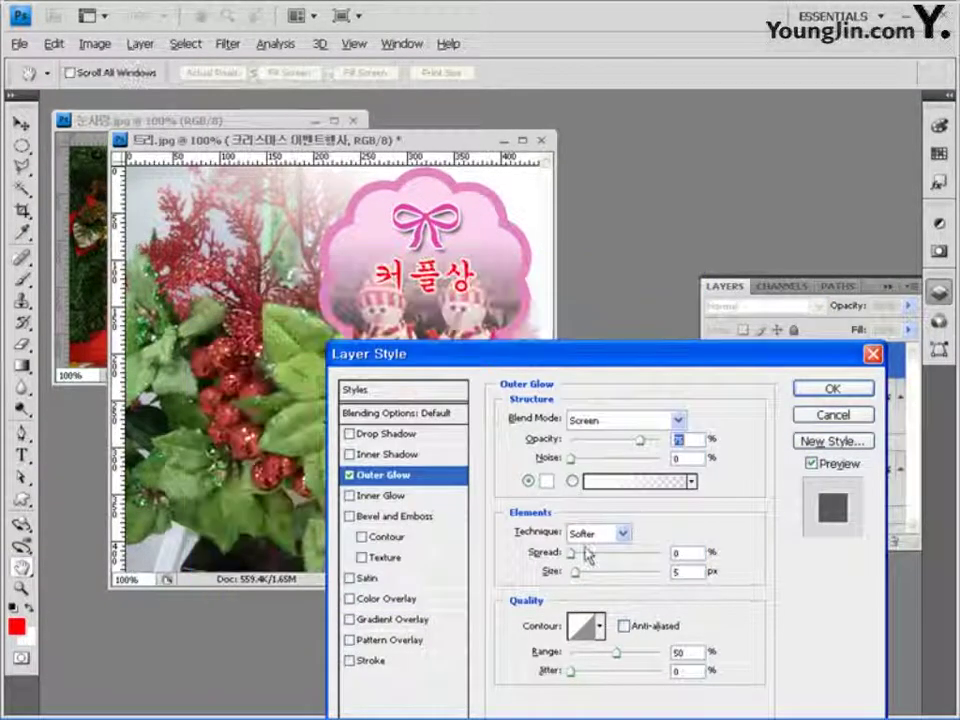
click(684, 552)
drag(704, 376, 871, 399)
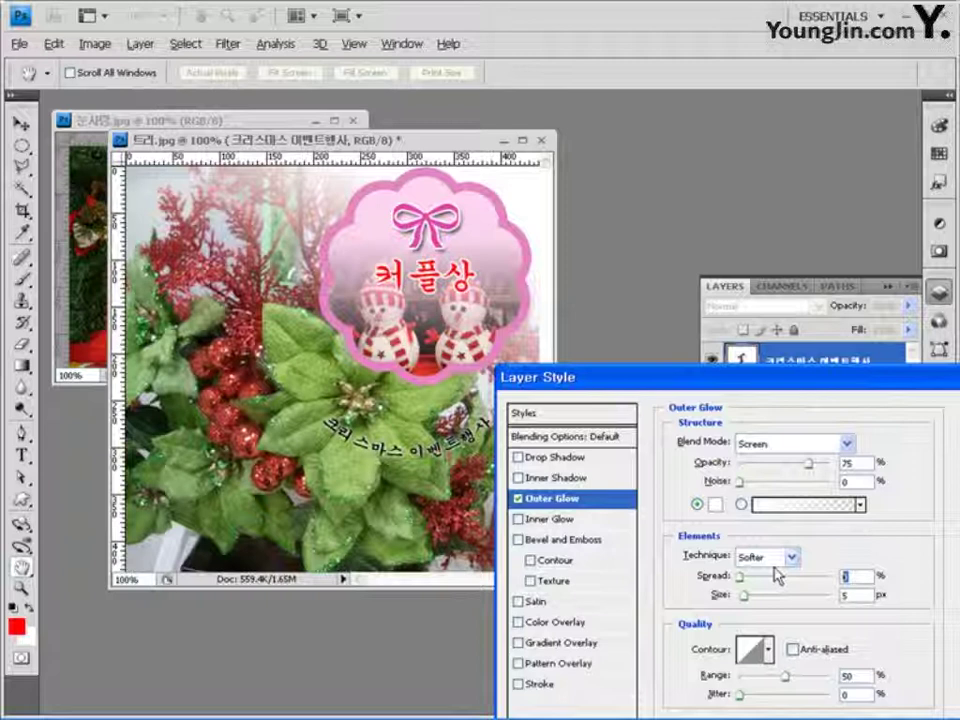
text(15)
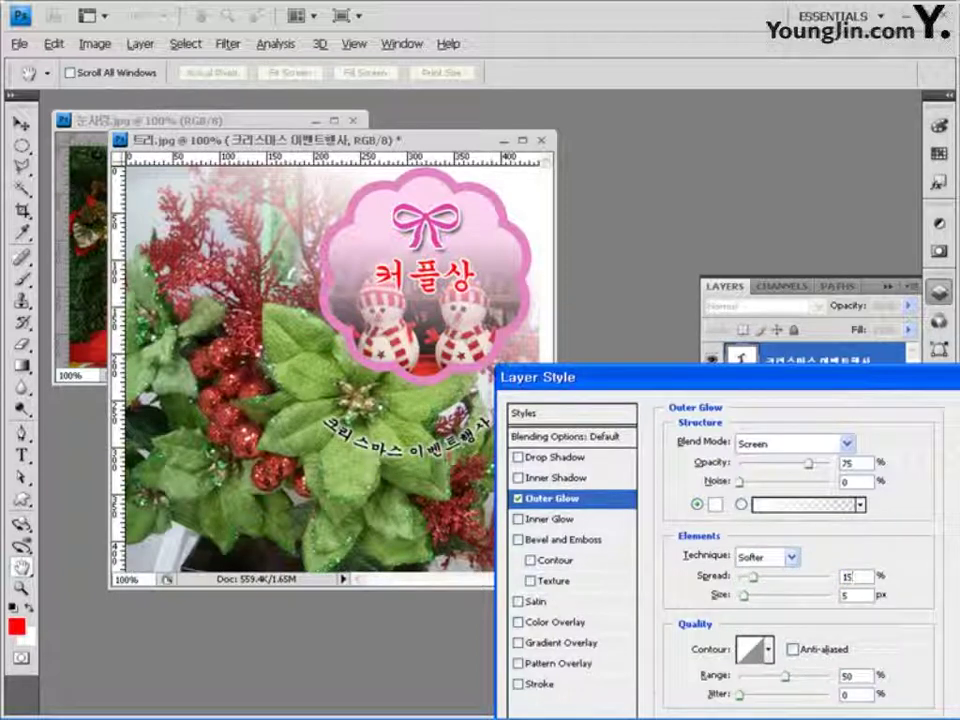
drag(876, 379, 716, 326)
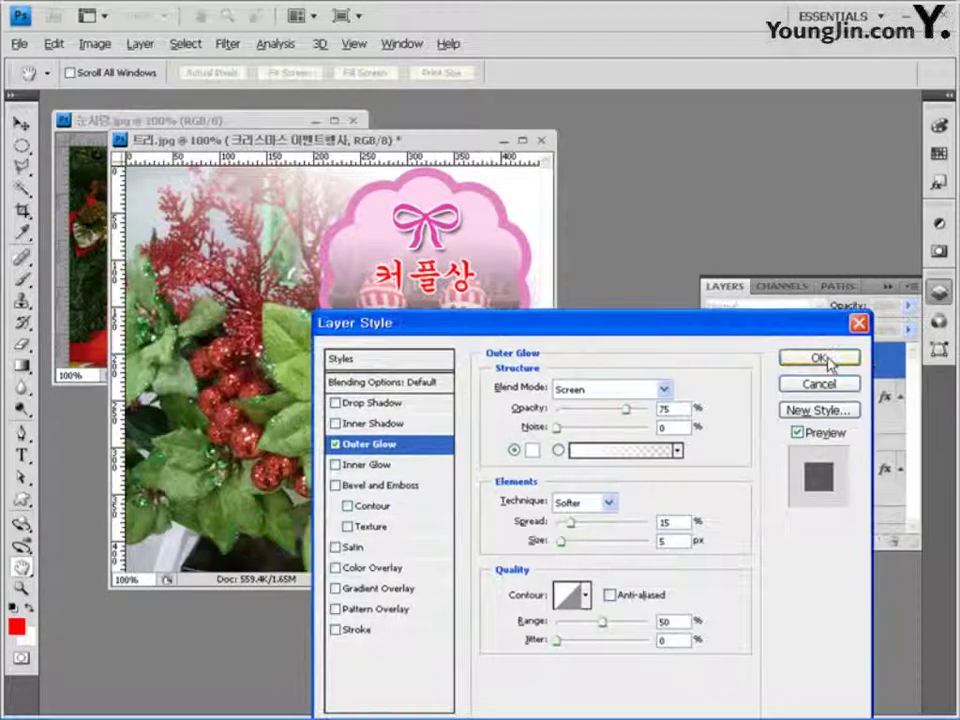
click(820, 358)
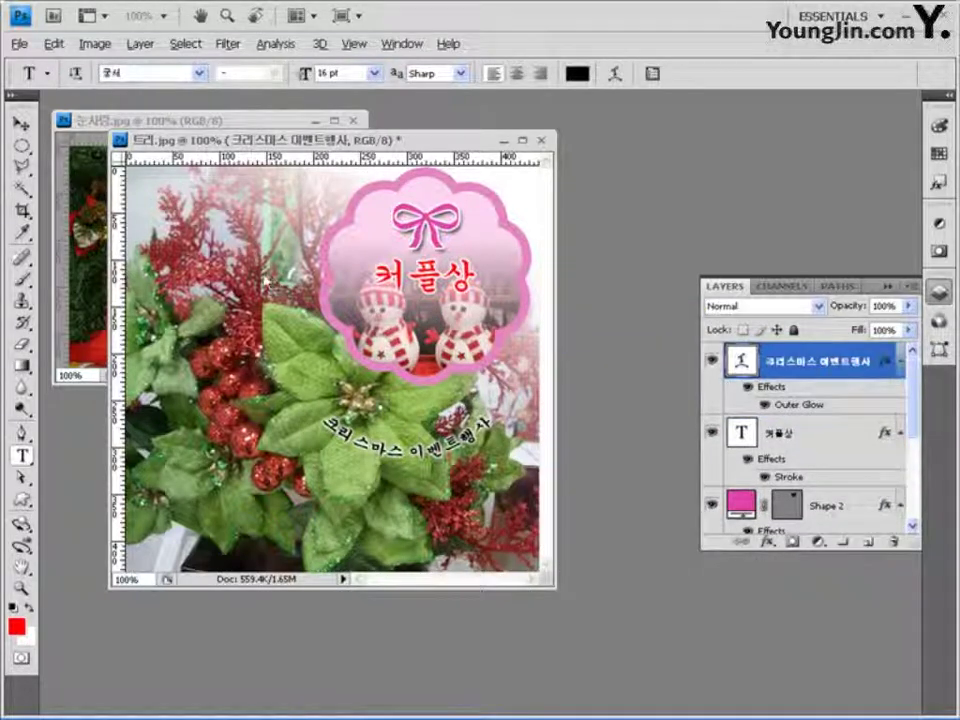
Rotate the 크리스마스 이벤트행사 text about 28.5° and place it along the lower-left edge of the scalloped shape.
click(19, 123)
key(ctrl+t)
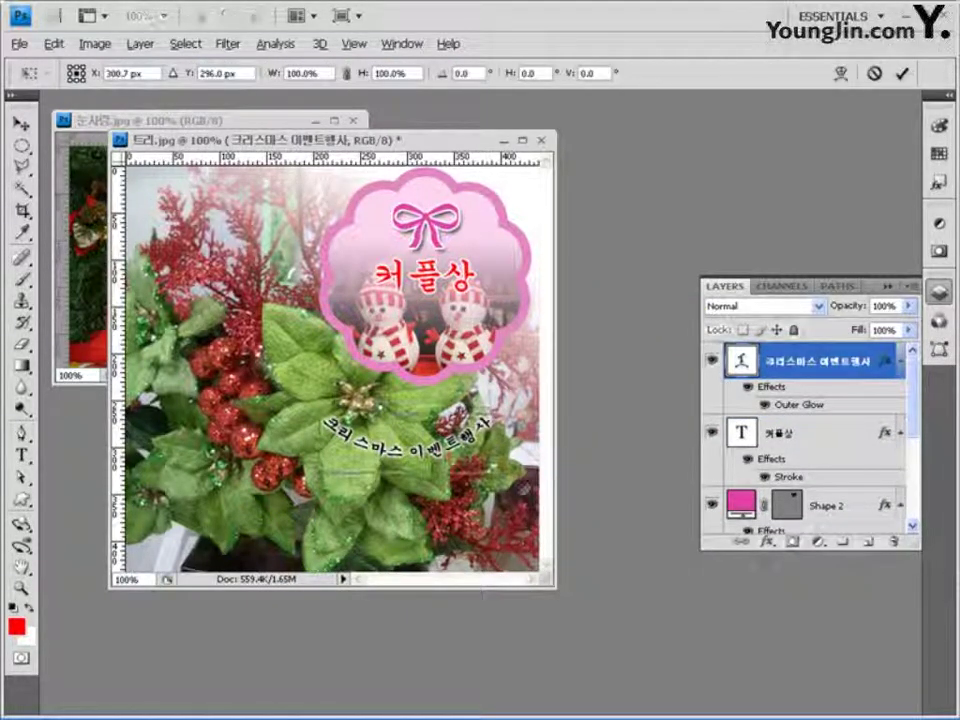
drag(281, 370, 255, 270)
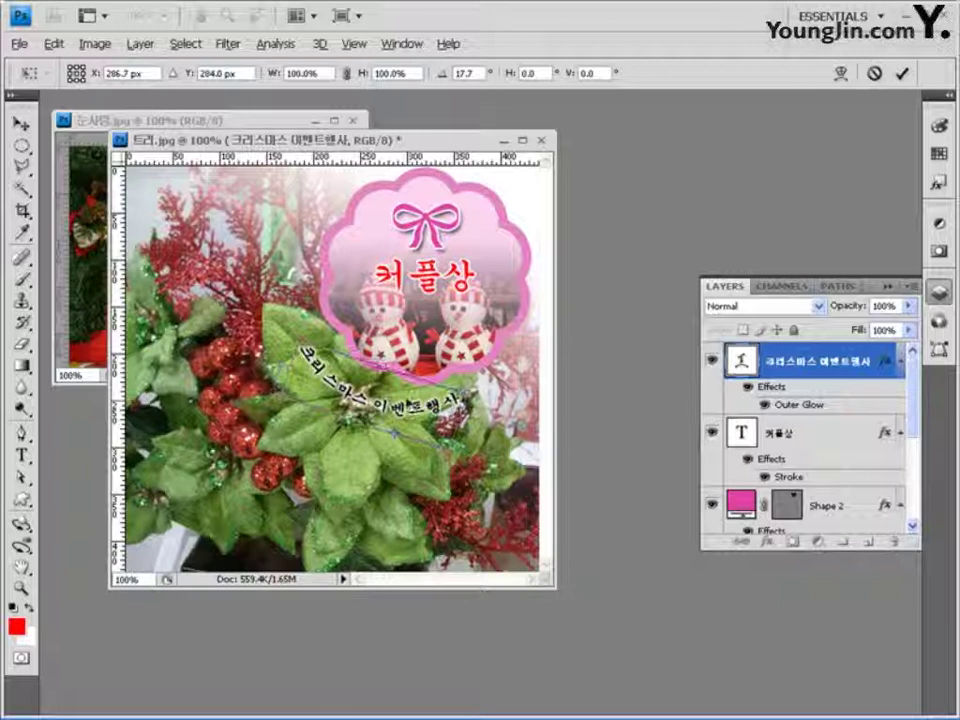
mouse_move(300, 292)
mouse_down()
mouse_move(332, 266)
mouse_move(333, 332)
mouse_move(298, 310)
mouse_move(296, 285)
mouse_up()
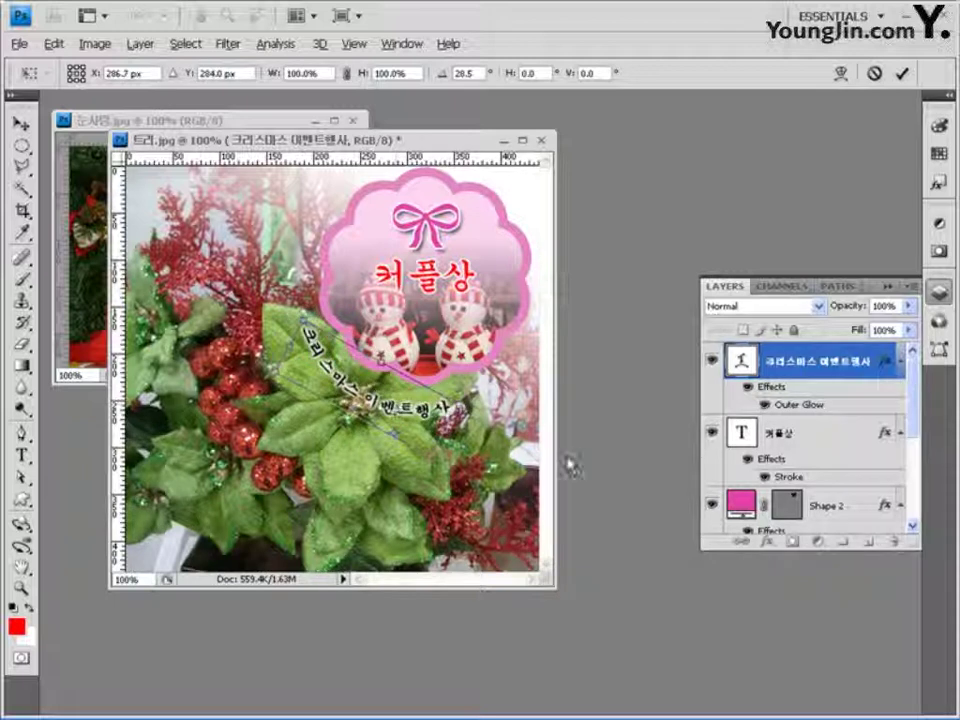
key(Return)
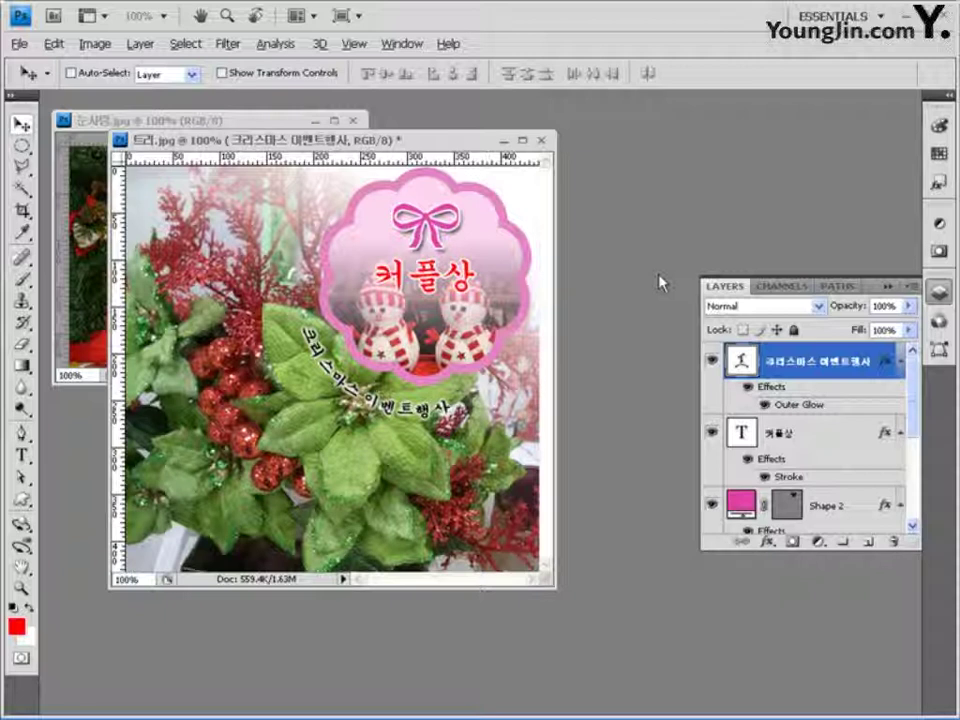
Close all open images and create a new 400 × 150 pixel RGB document at 72 pixels/inch with a white background.
key(ctrl+alt+w)
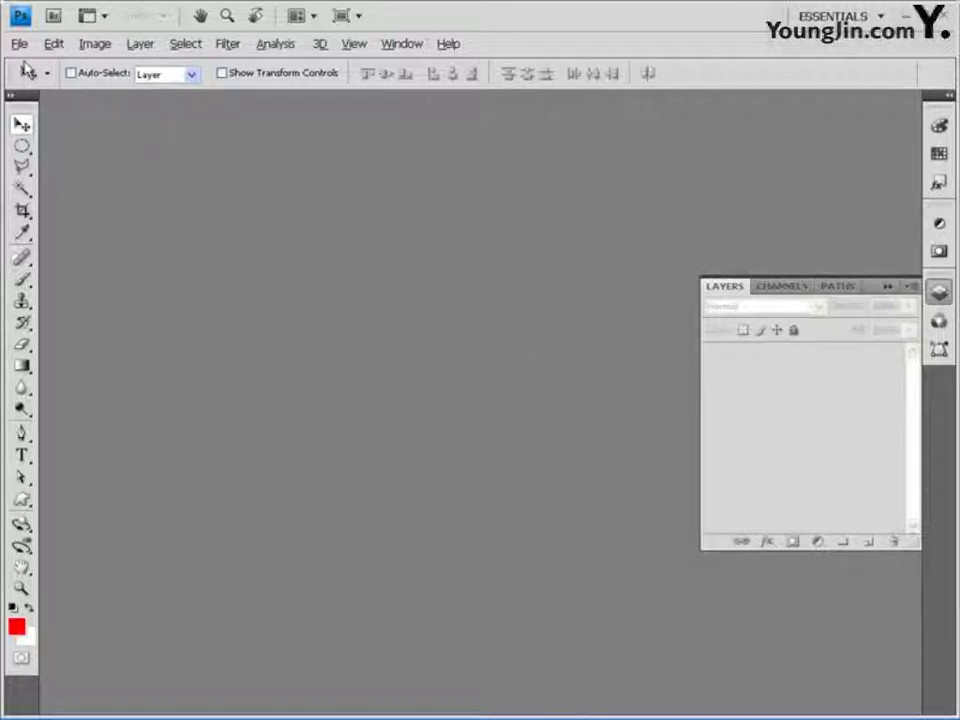
click(20, 46)
click(32, 63)
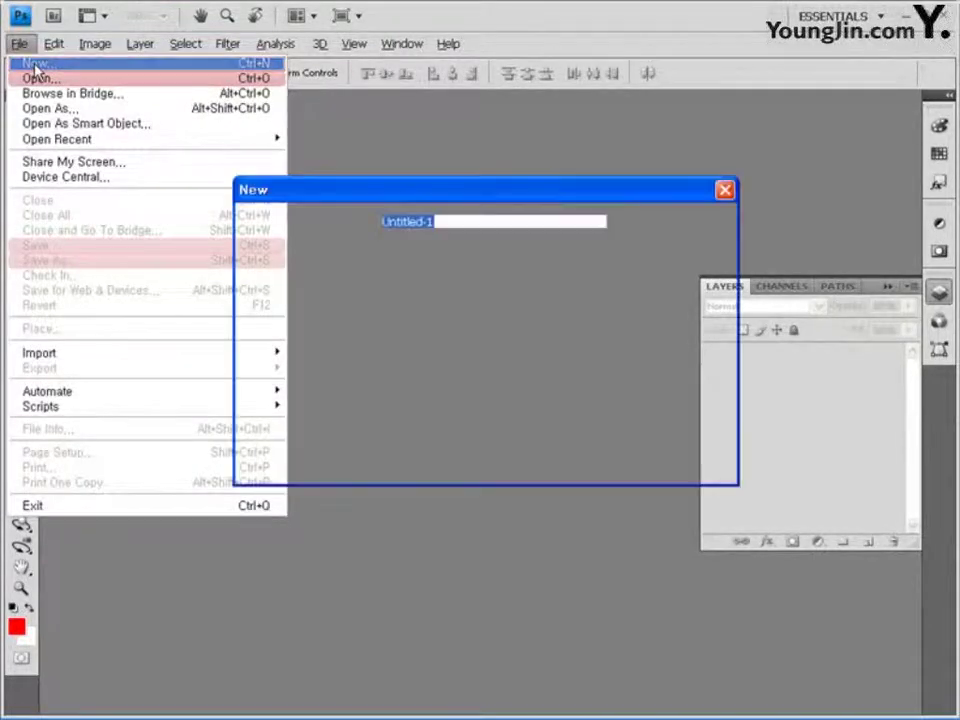
double_click(395, 301)
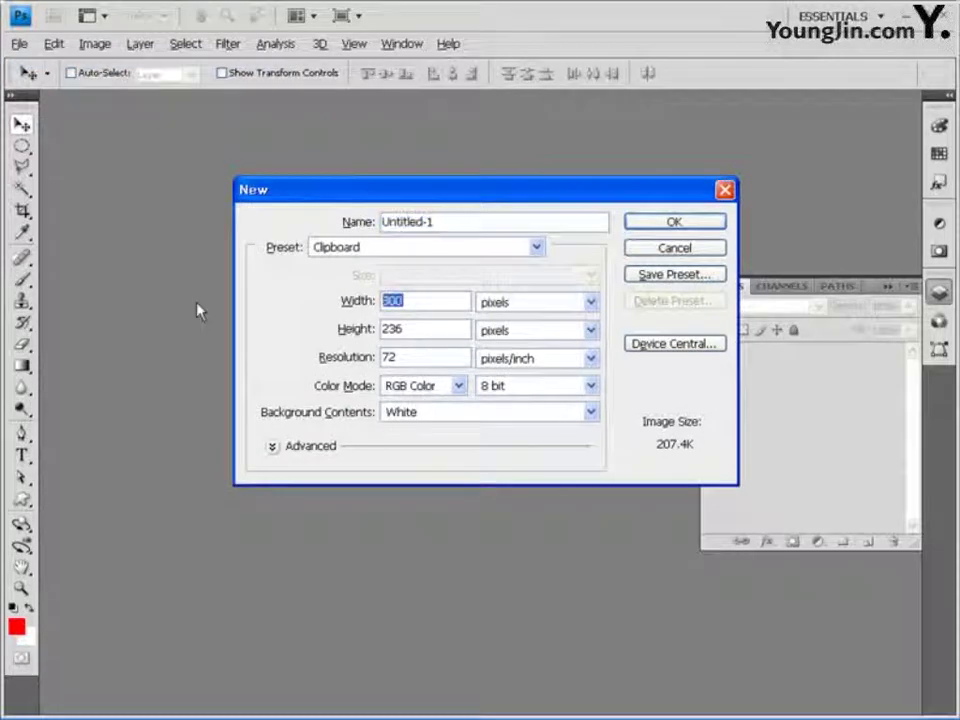
text(400)
key(Tab)
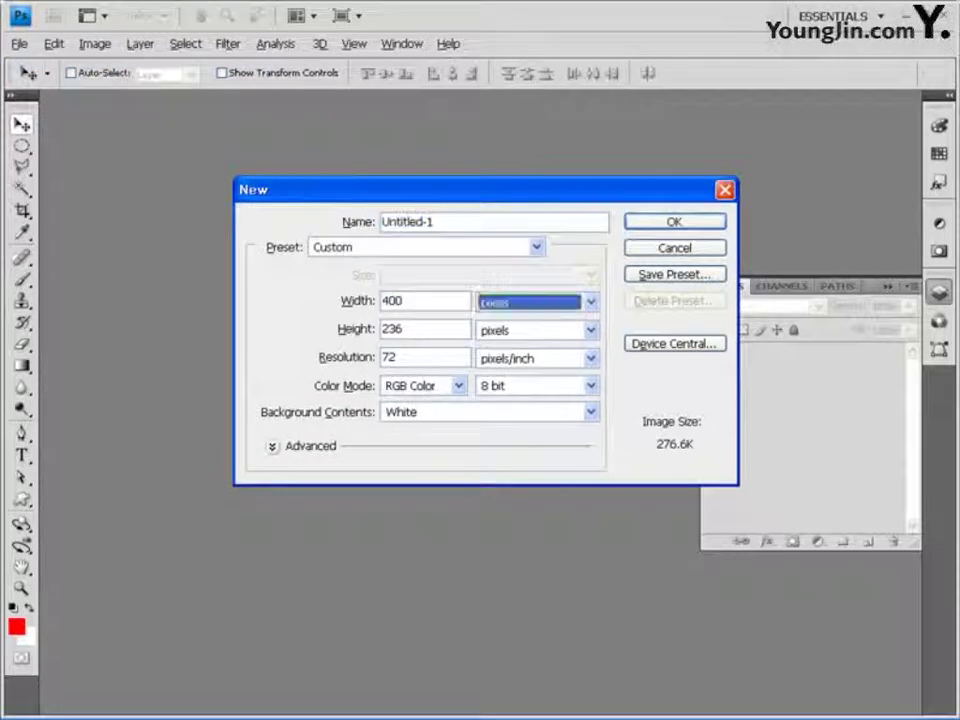
key(Tab)
text(150)
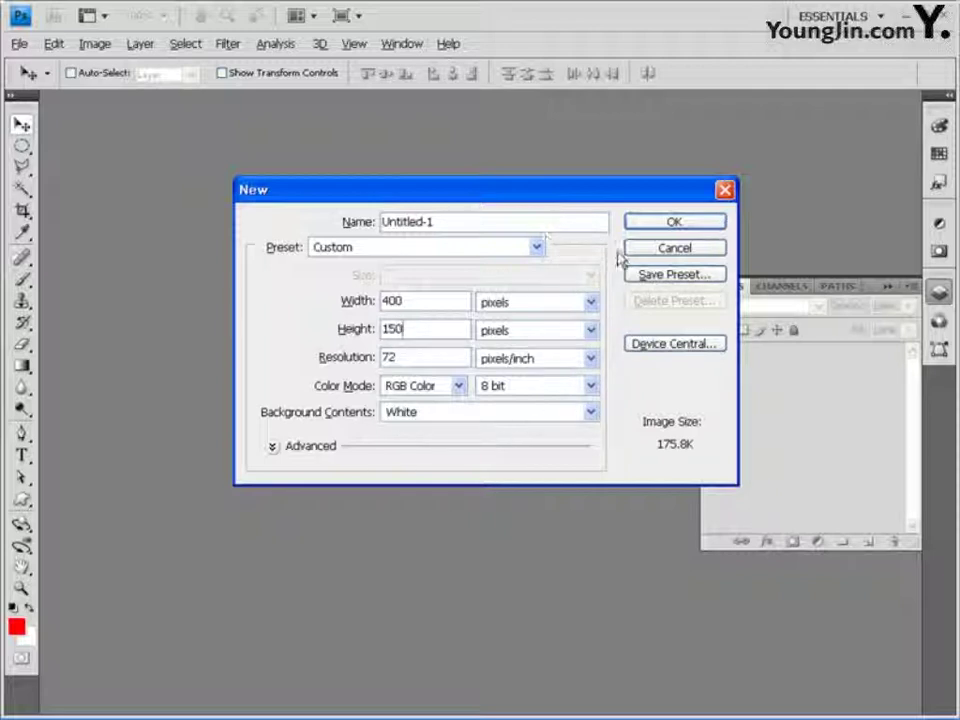
click(664, 221)
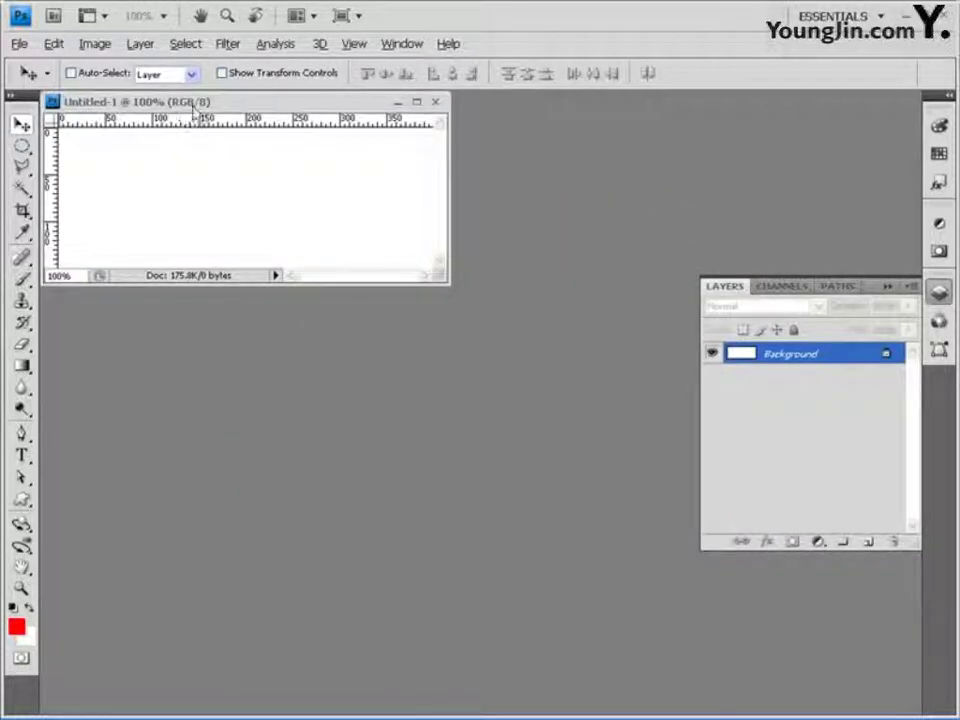
drag(150, 101, 186, 145)
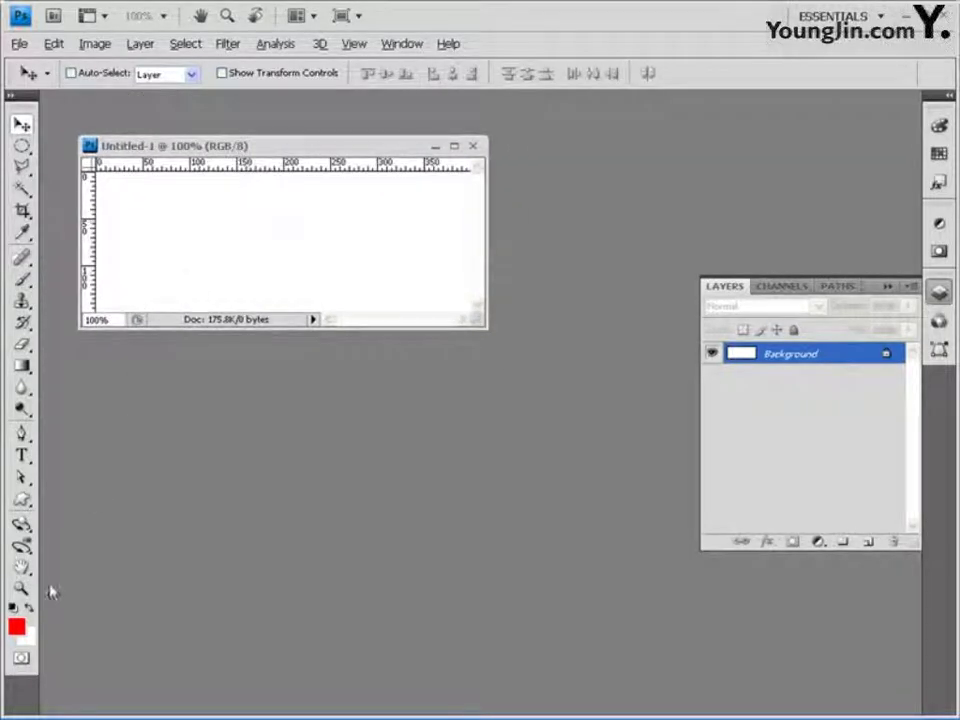
Set the foreground color to #84c20b and fill the Background layer with it.
click(19, 630)
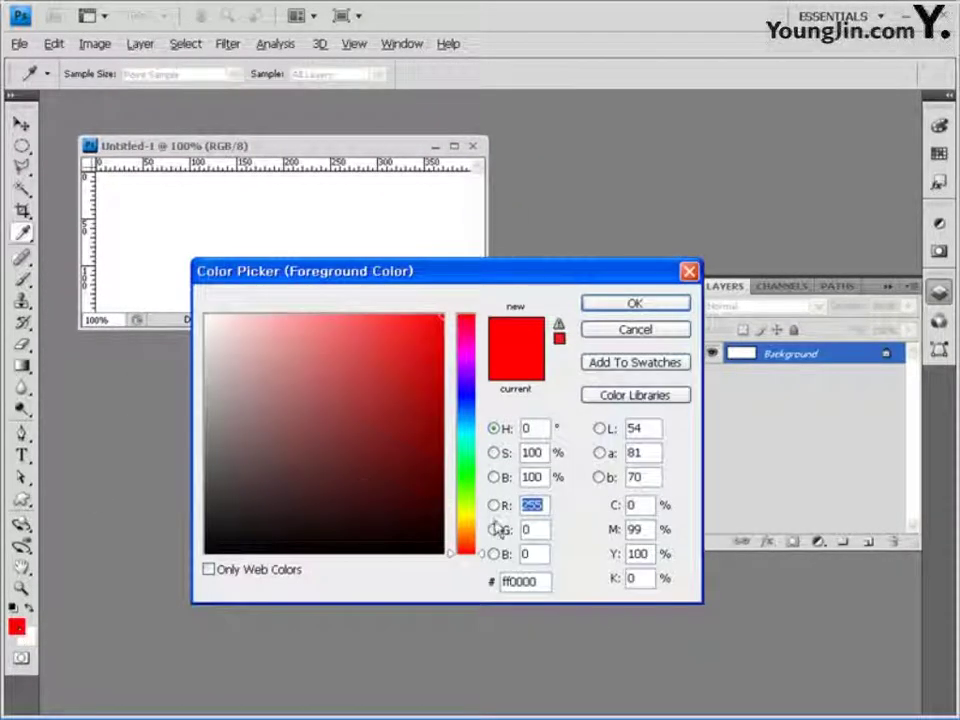
click(530, 584)
text(8)
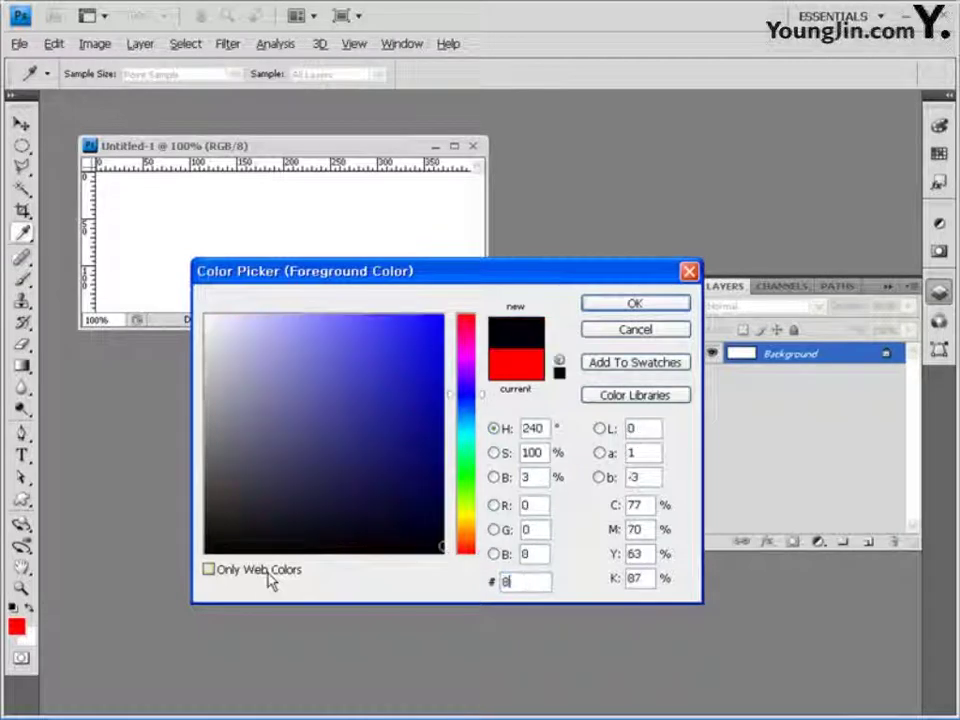
text(4c20)
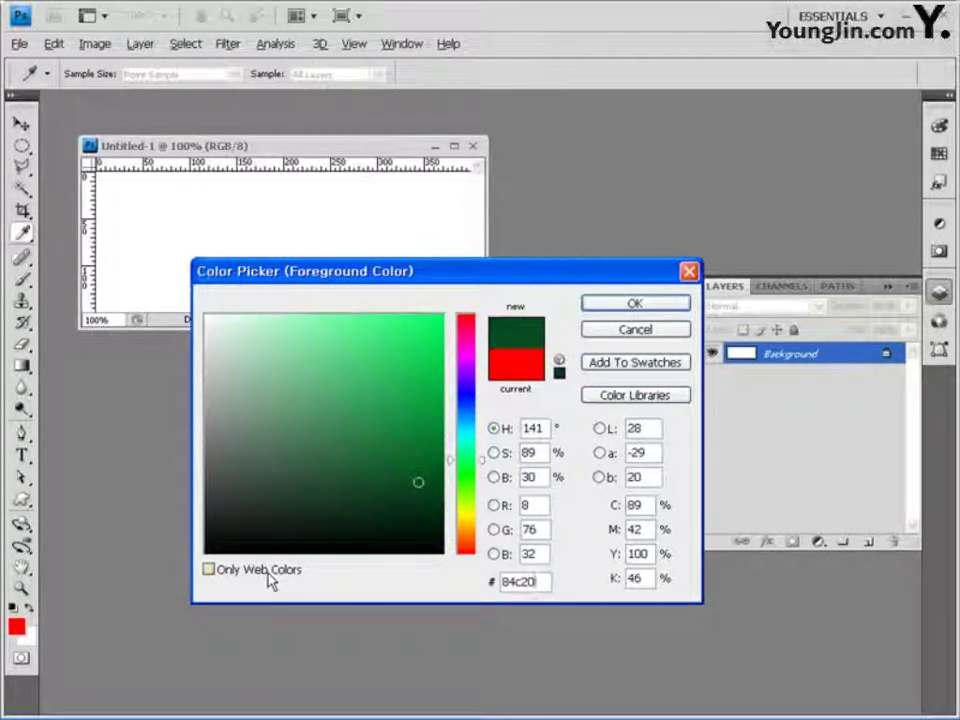
text(b)
click(648, 306)
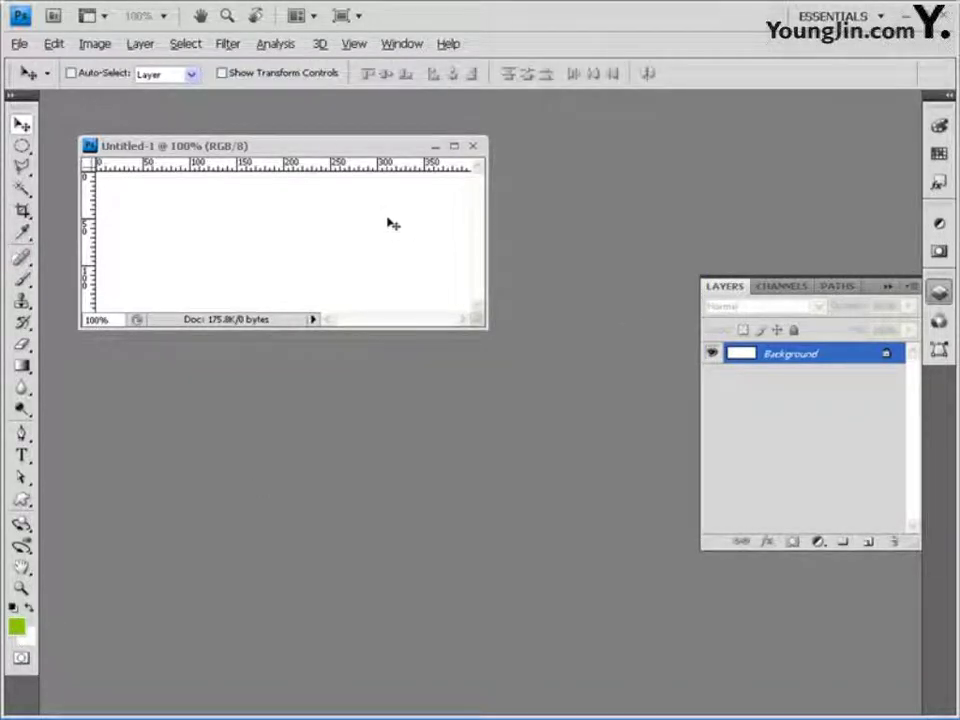
key(alt+BackSpace)
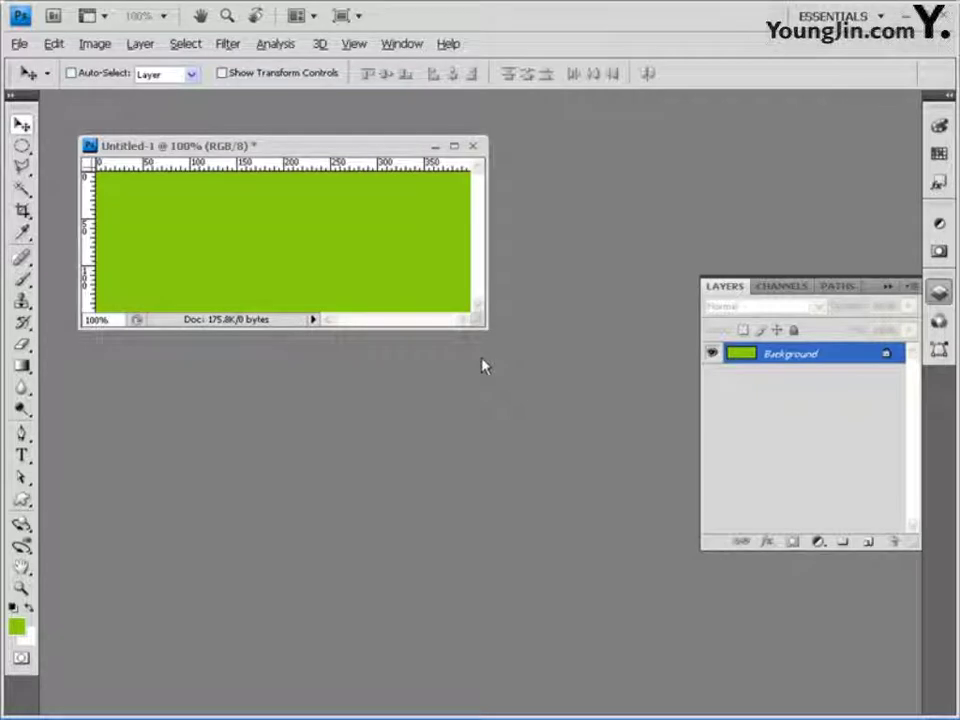
Draw a white rectangle shape without a layer style, about 230 × 27 px, in the lower-left part of the green canvas.
click(22, 498)
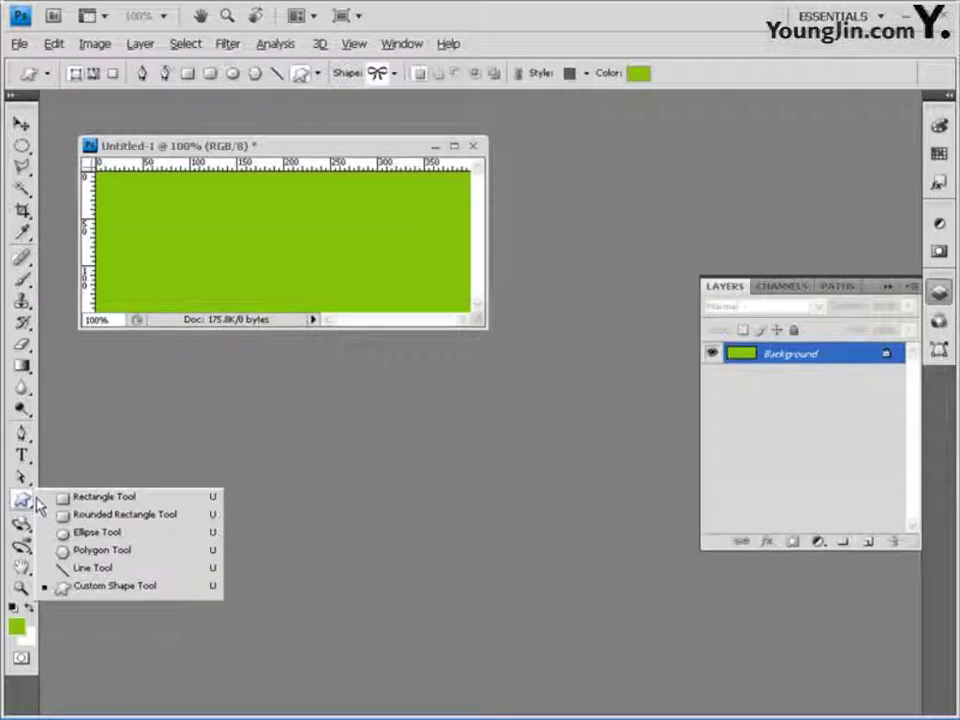
click(97, 500)
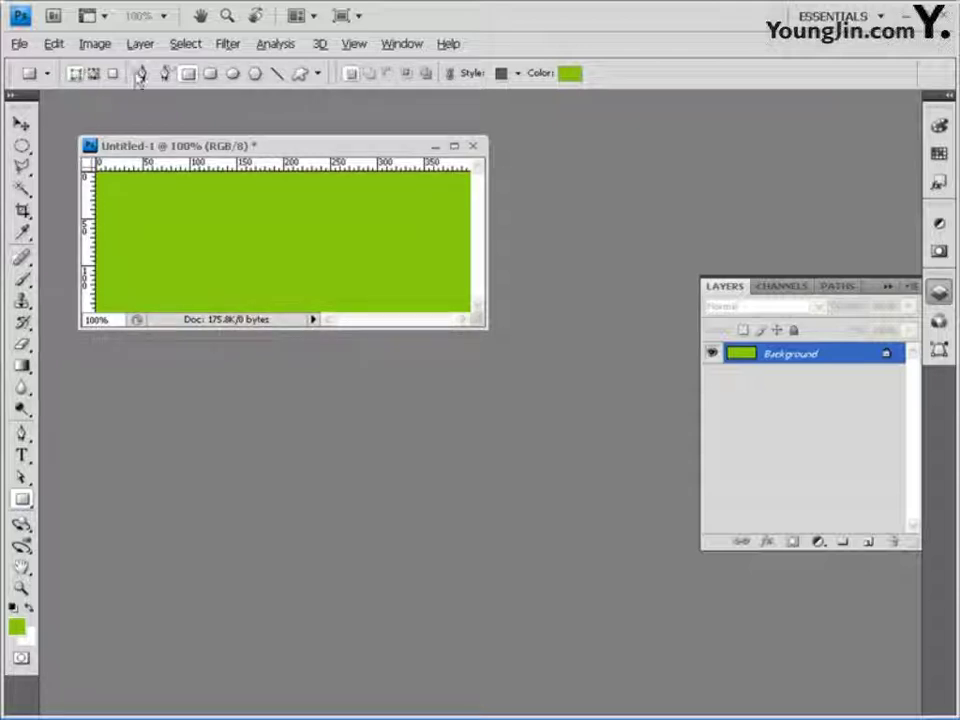
click(518, 76)
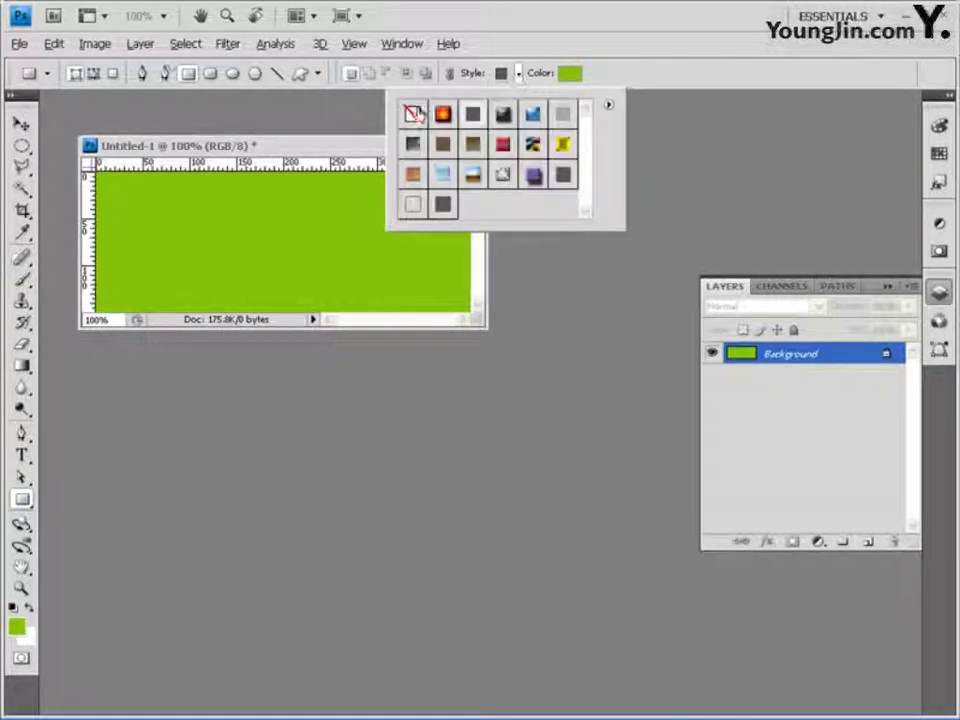
click(407, 114)
click(613, 47)
click(569, 73)
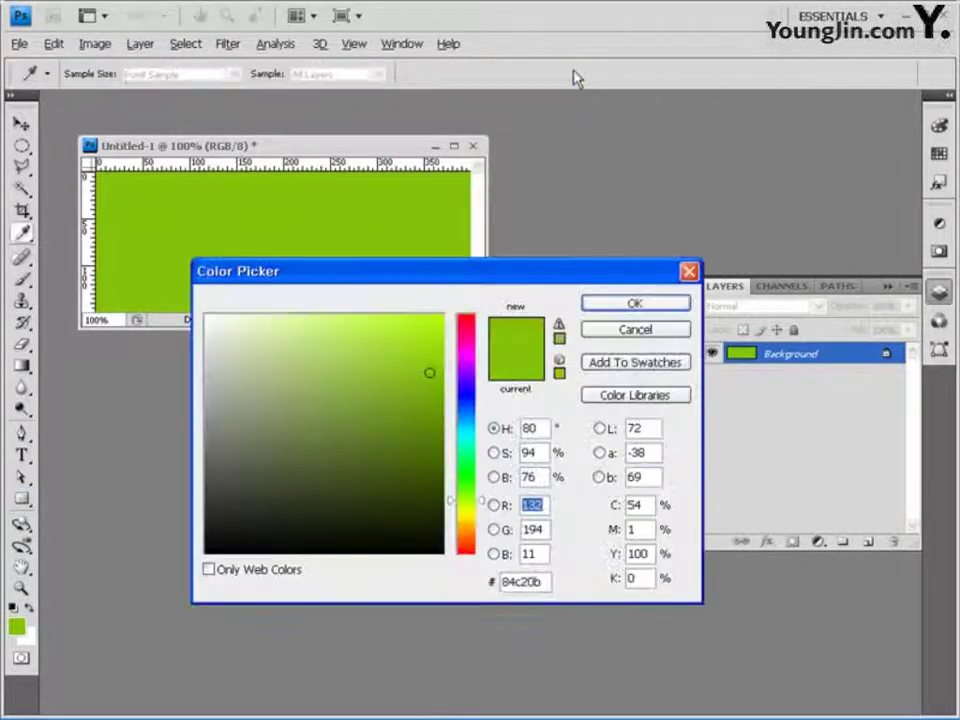
click(206, 314)
click(636, 302)
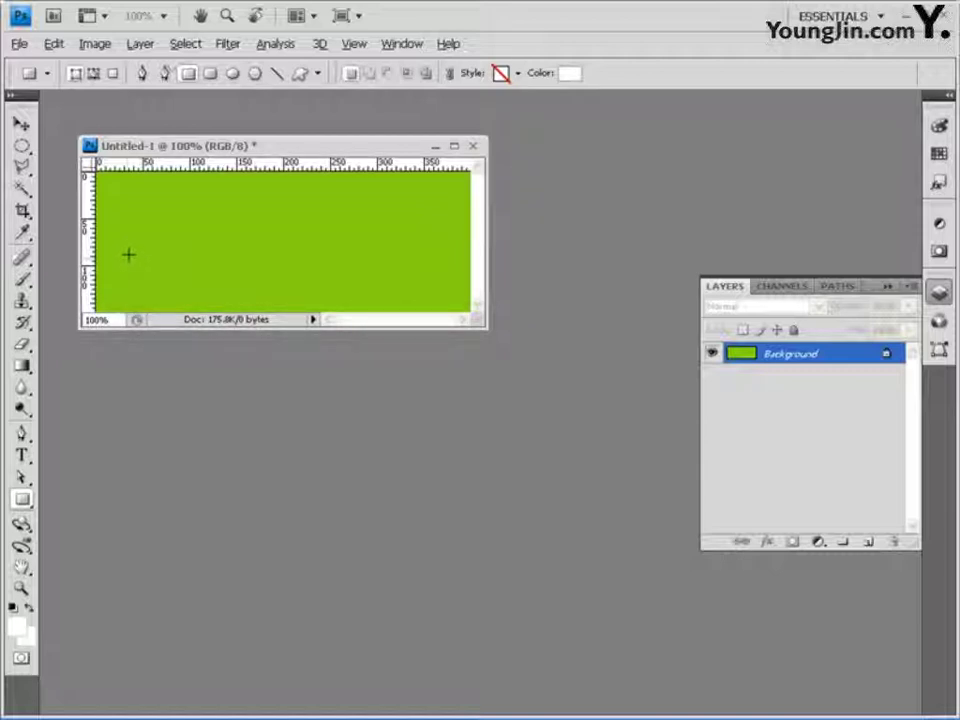
drag(128, 254, 345, 280)
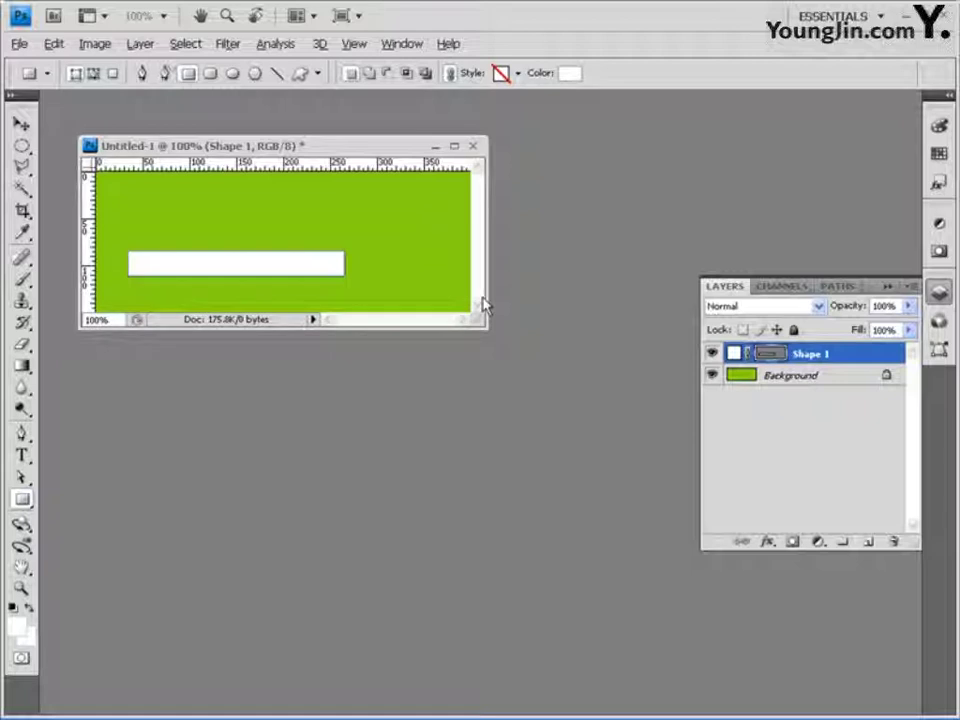
Give the white rectangle a 1 px outside stroke in #547f00 and an inner shadow with the default settings.
click(767, 541)
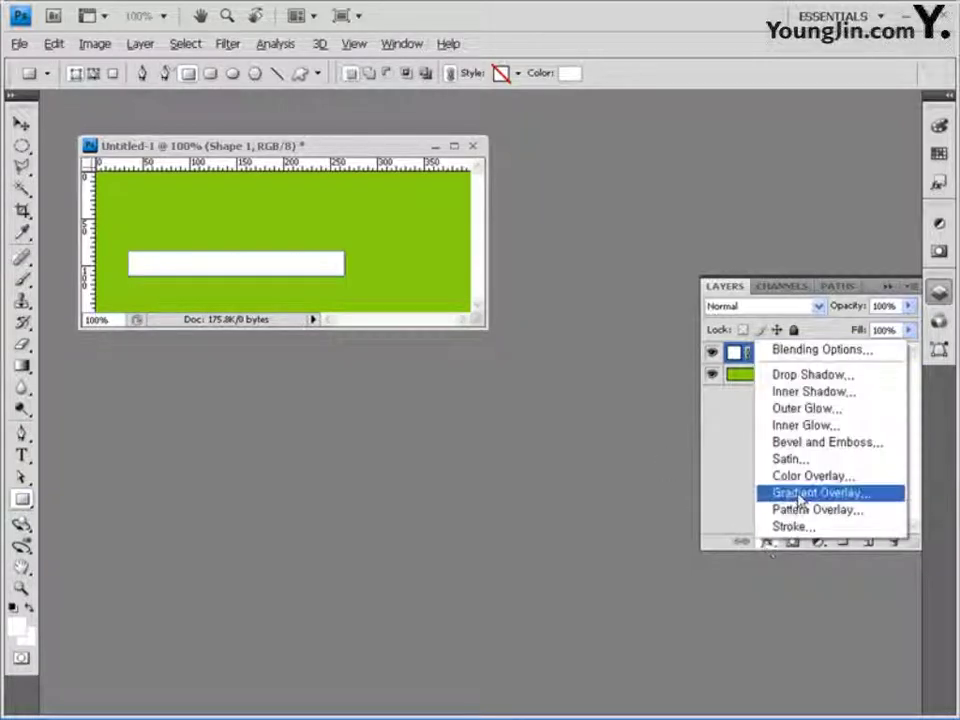
click(800, 527)
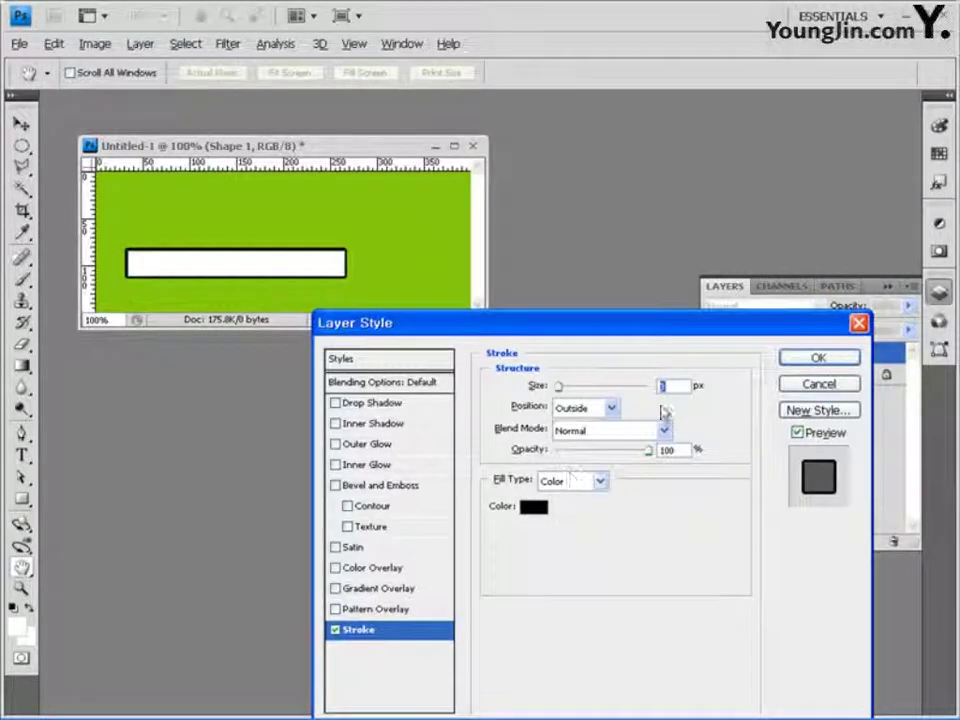
text(1)
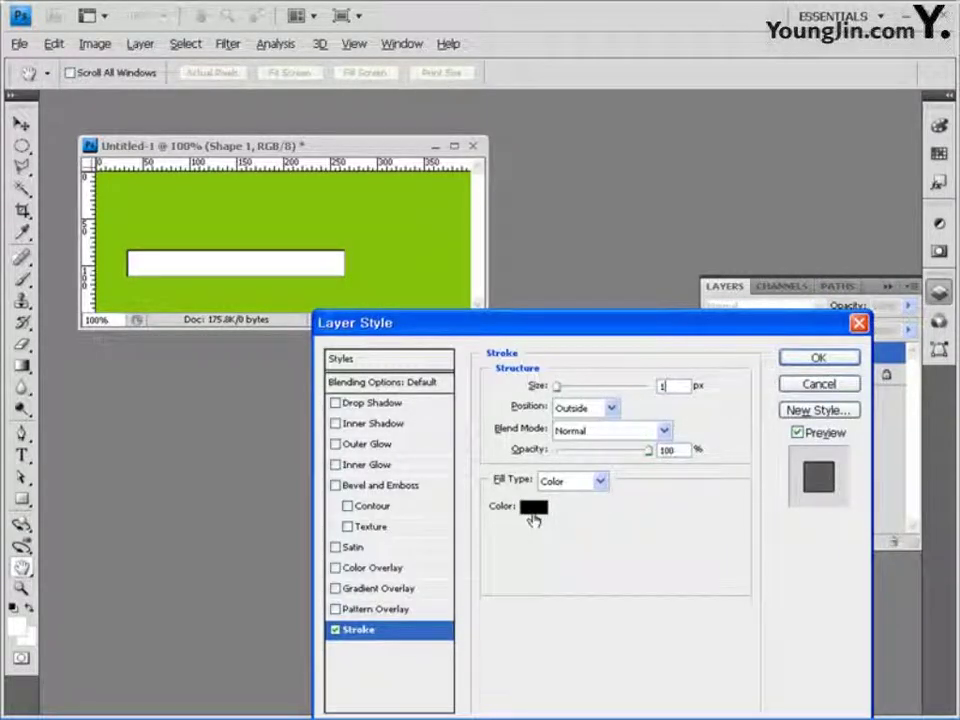
click(533, 510)
click(546, 581)
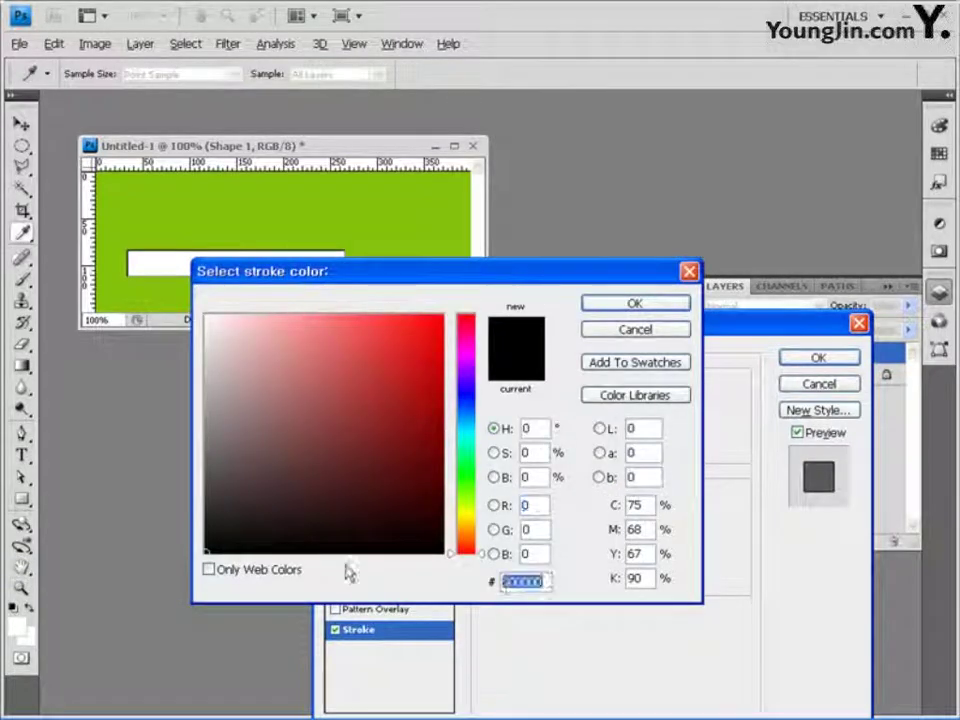
text(547)
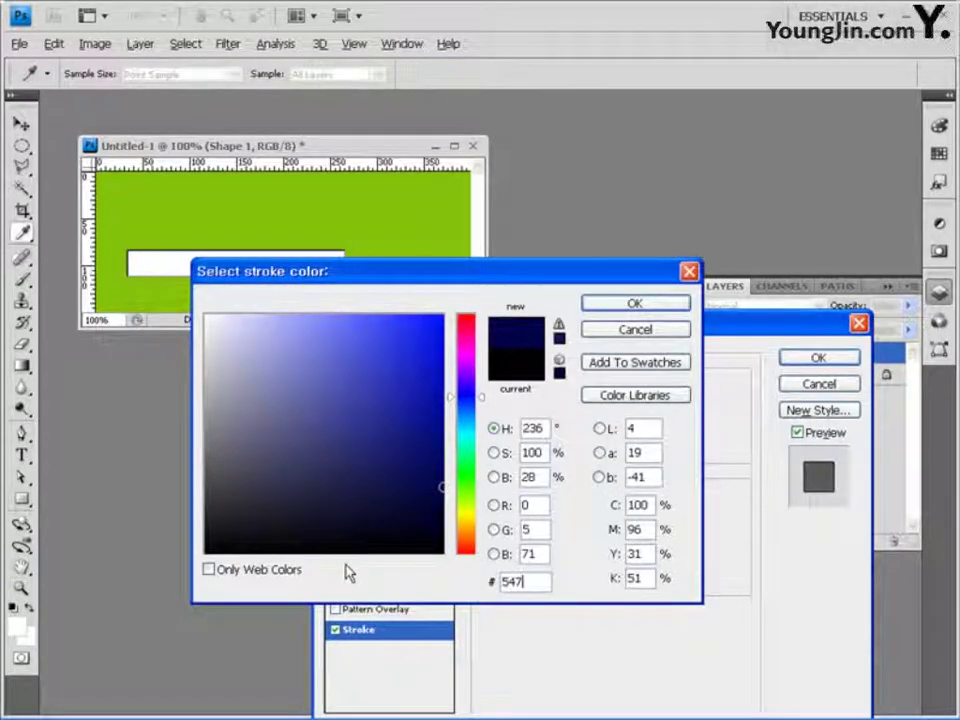
text(f00)
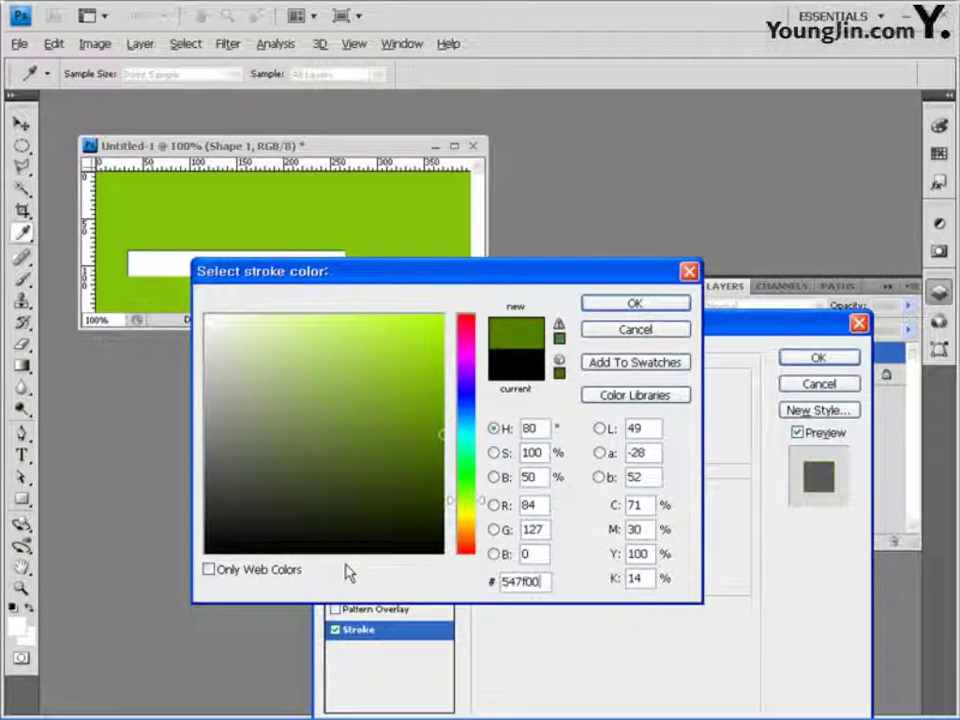
click(663, 309)
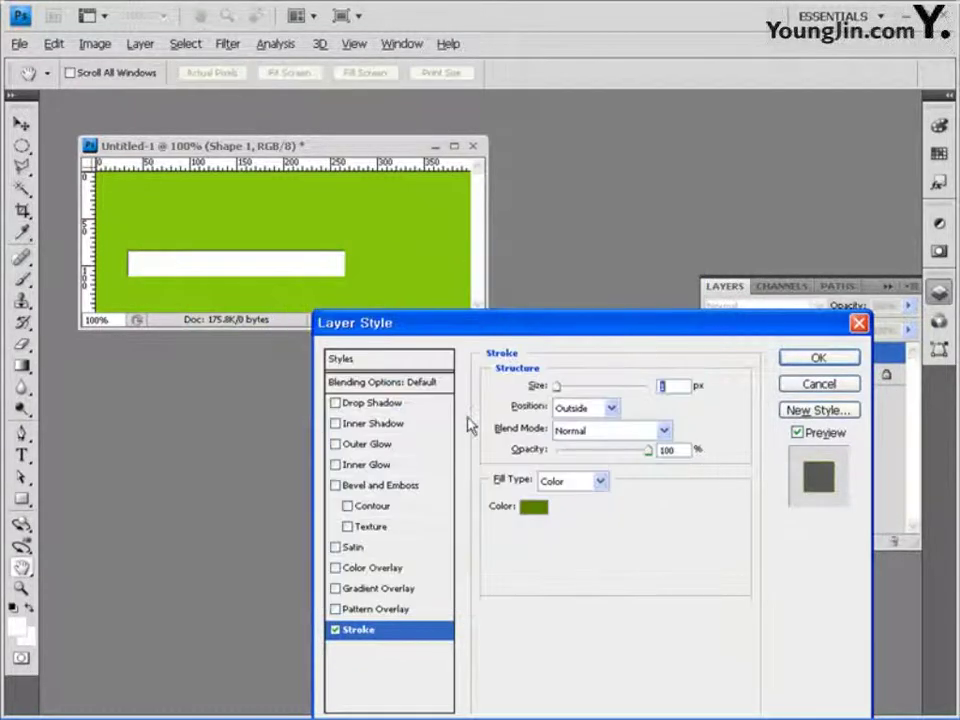
click(376, 428)
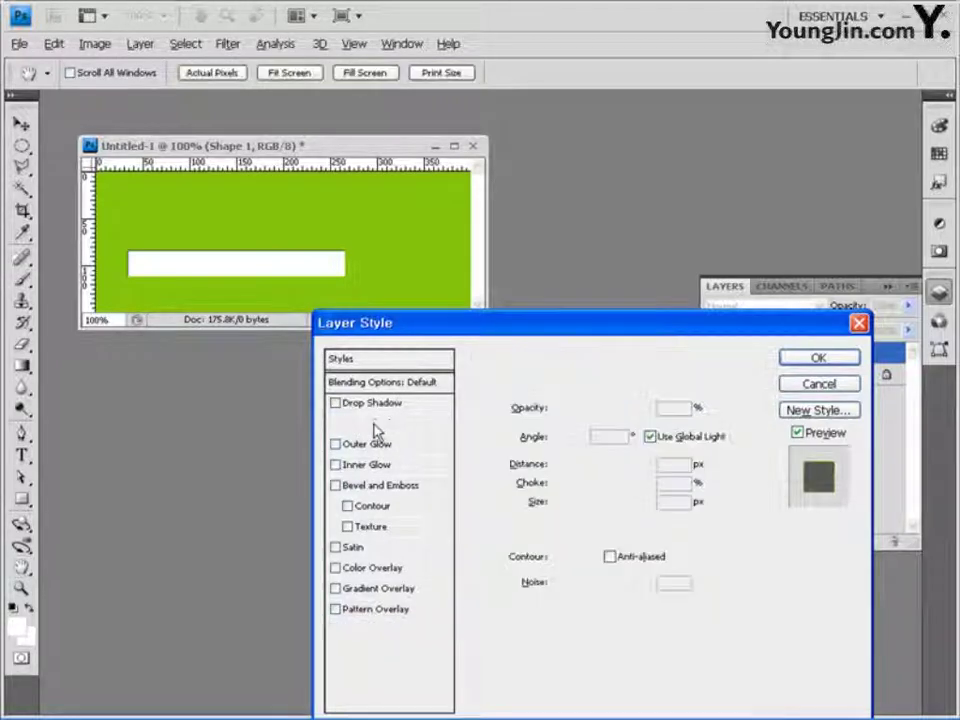
click(828, 358)
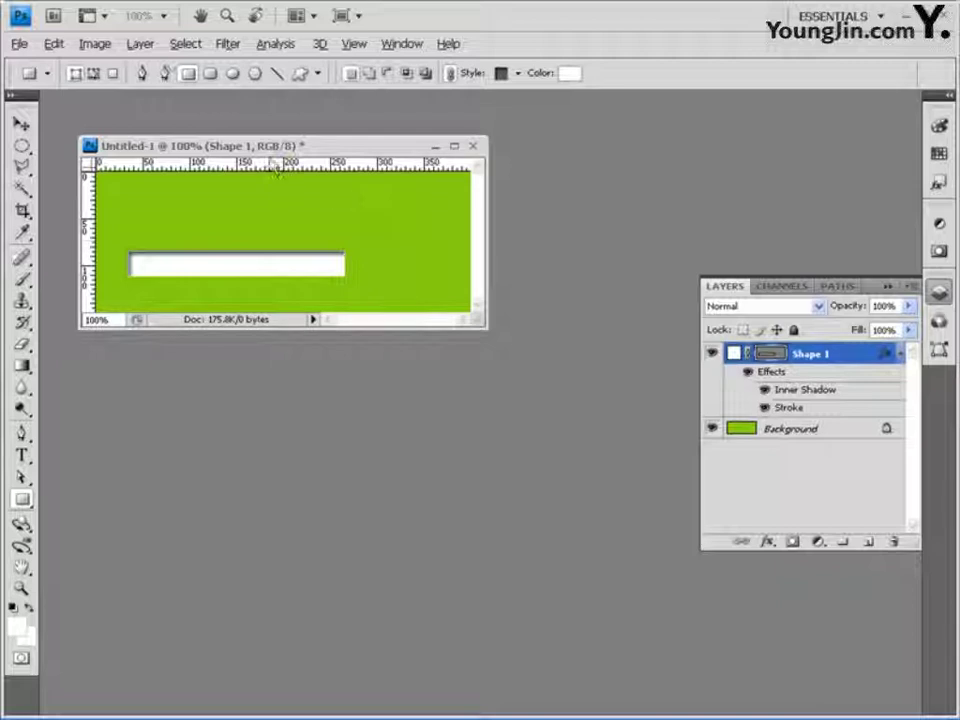
Draw a white rounded rectangle with a 4 px radius and no layer style, about 107 × 27 px, just right of the white bar.
click(211, 76)
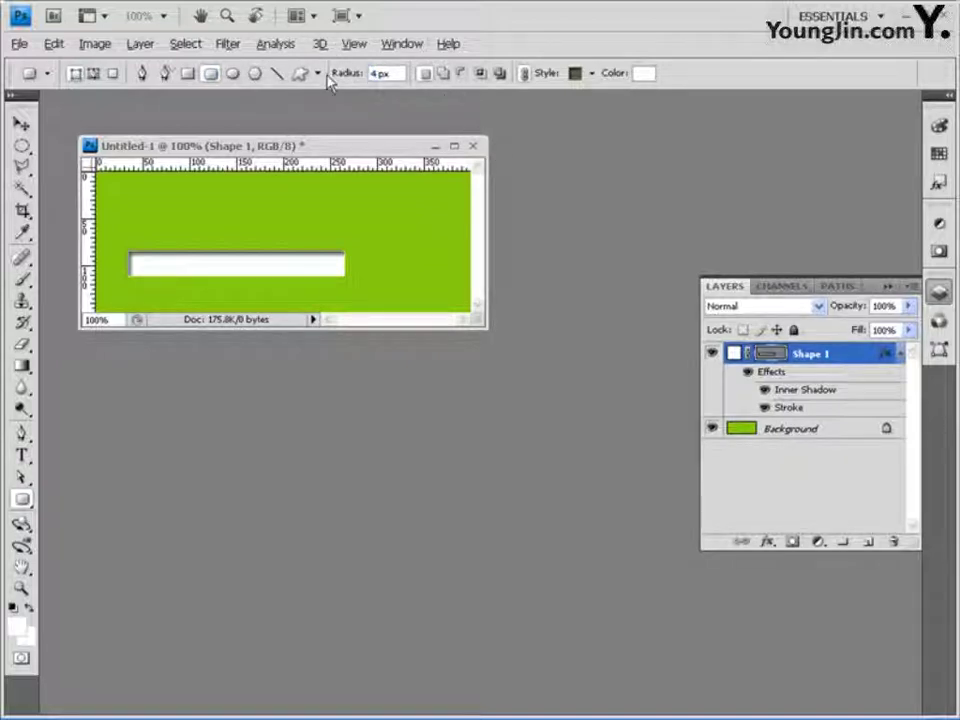
text(84)
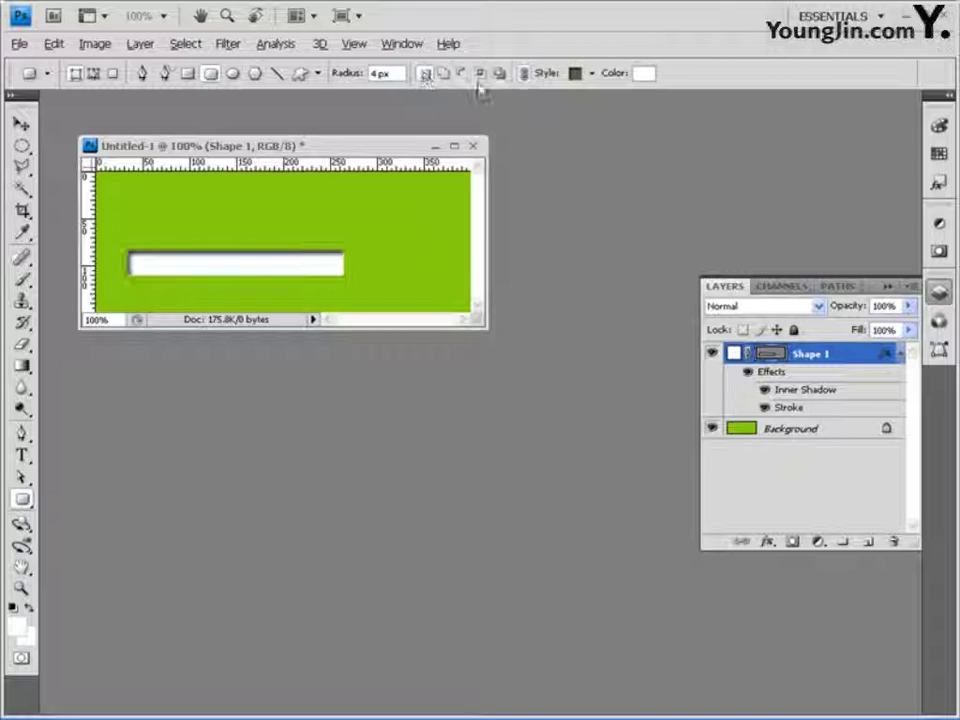
click(593, 74)
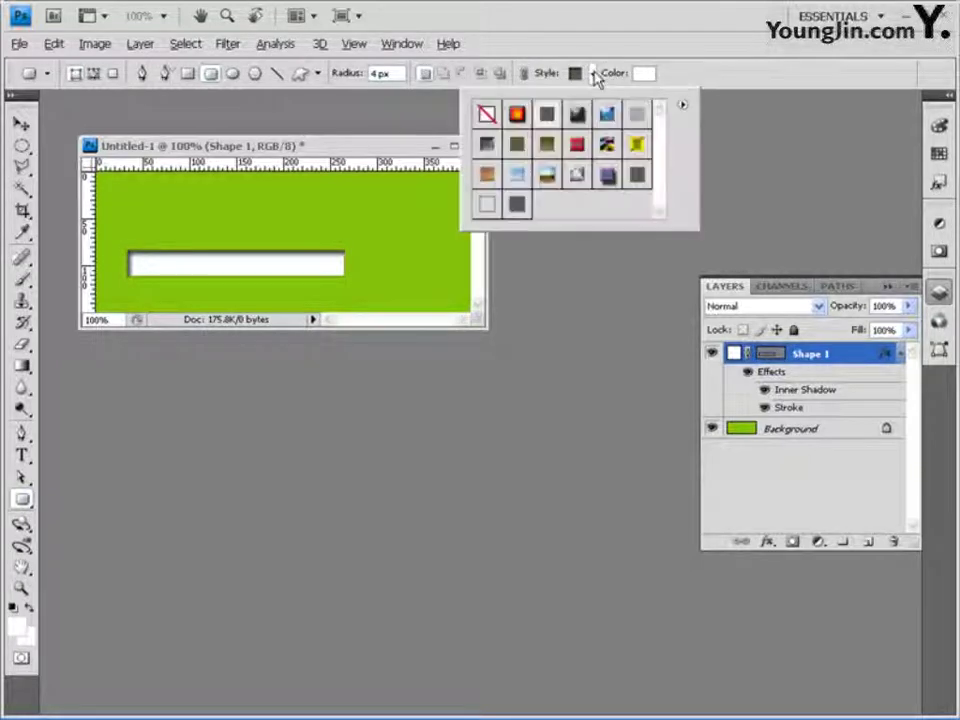
click(486, 115)
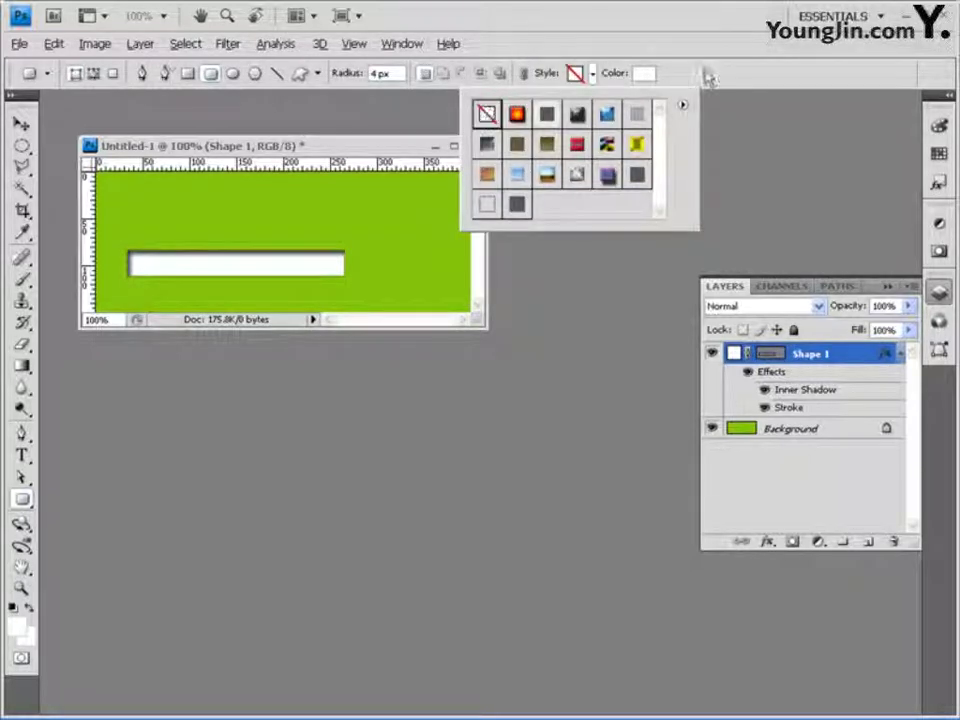
click(718, 60)
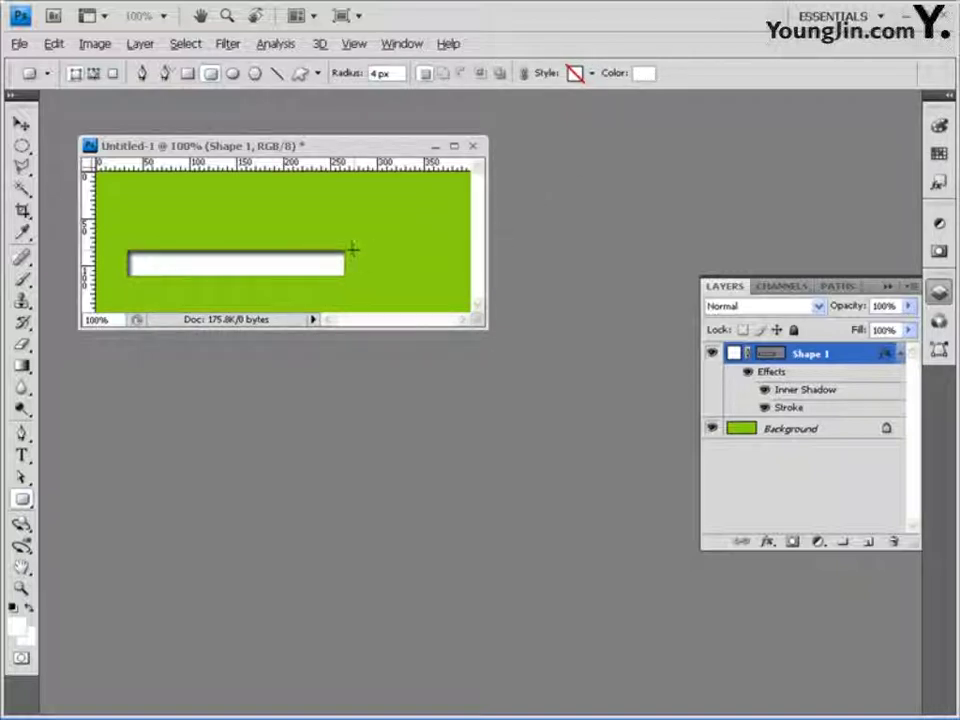
drag(349, 250, 450, 274)
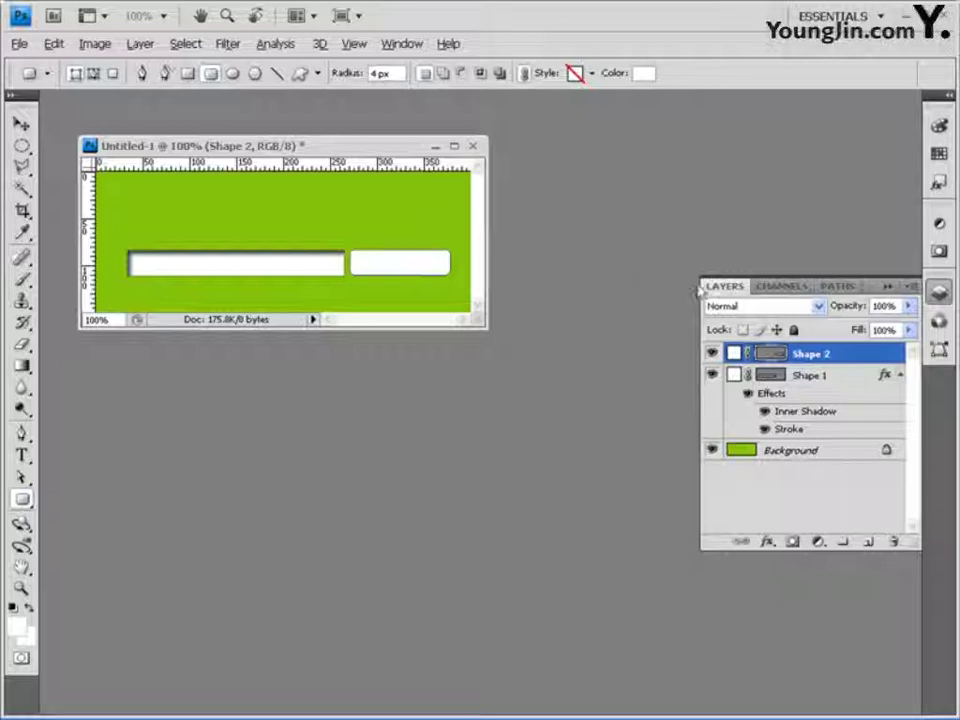
Add a 1 px outside stroke in #5b8a00 to the rounded rectangle.
click(767, 541)
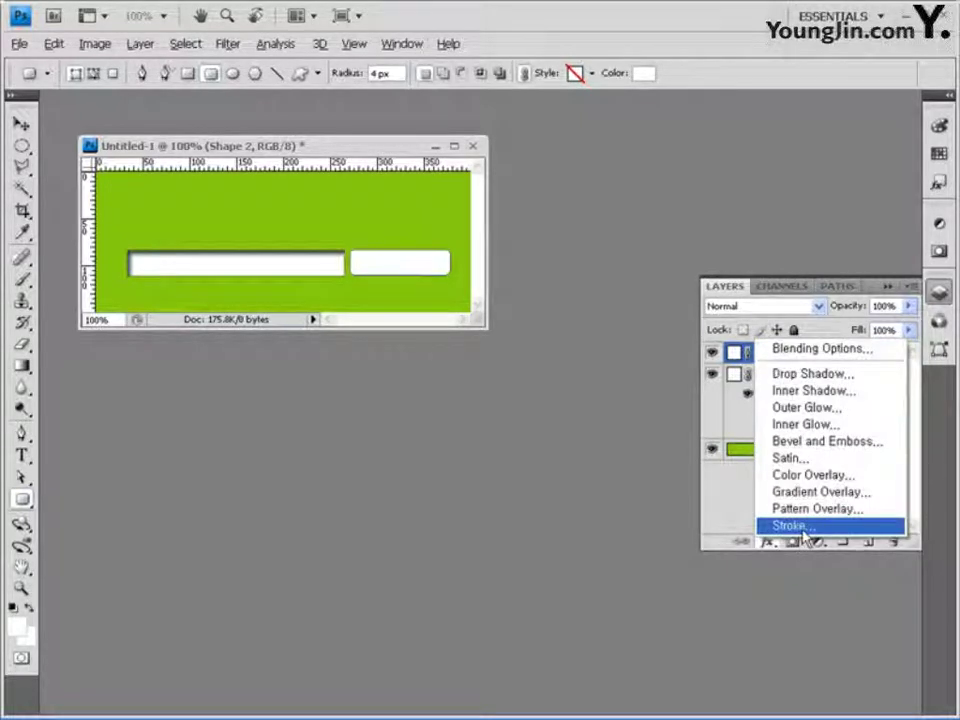
click(790, 527)
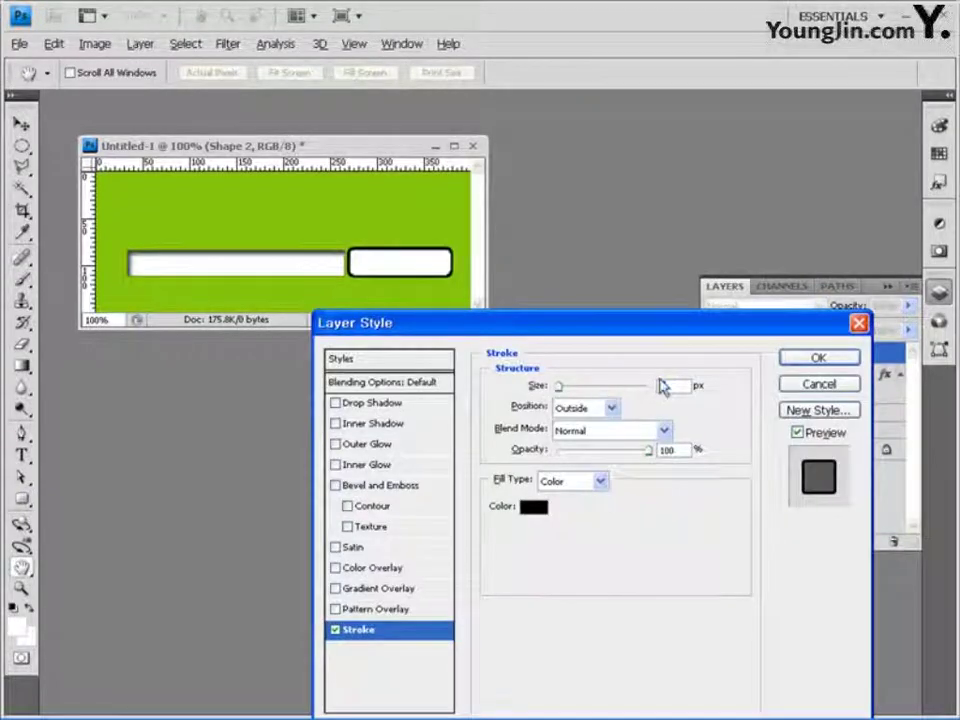
click(534, 507)
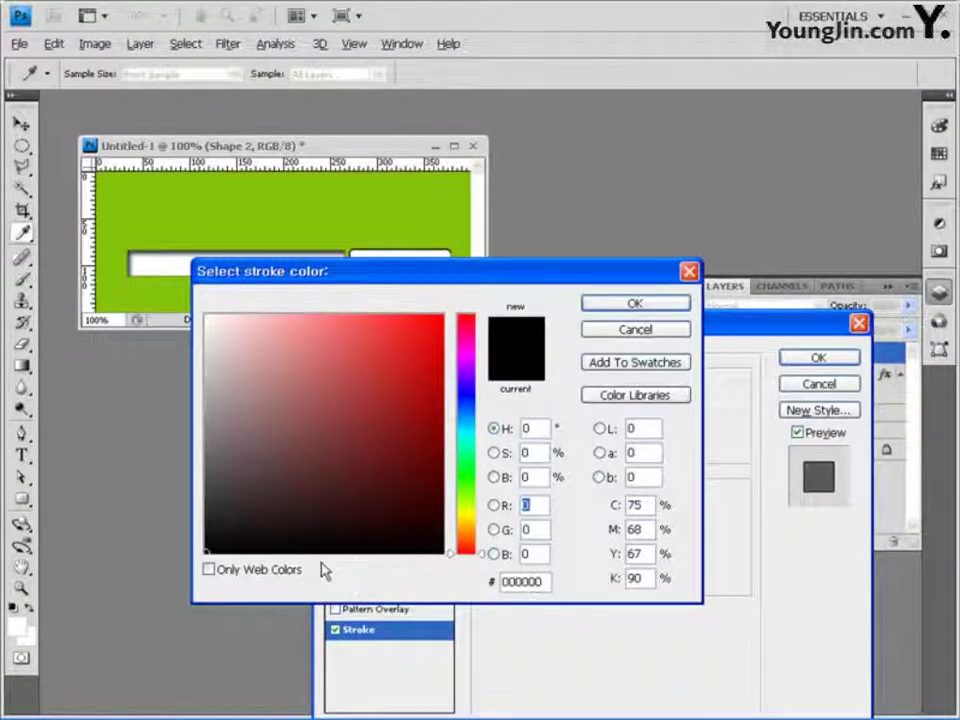
text(58)
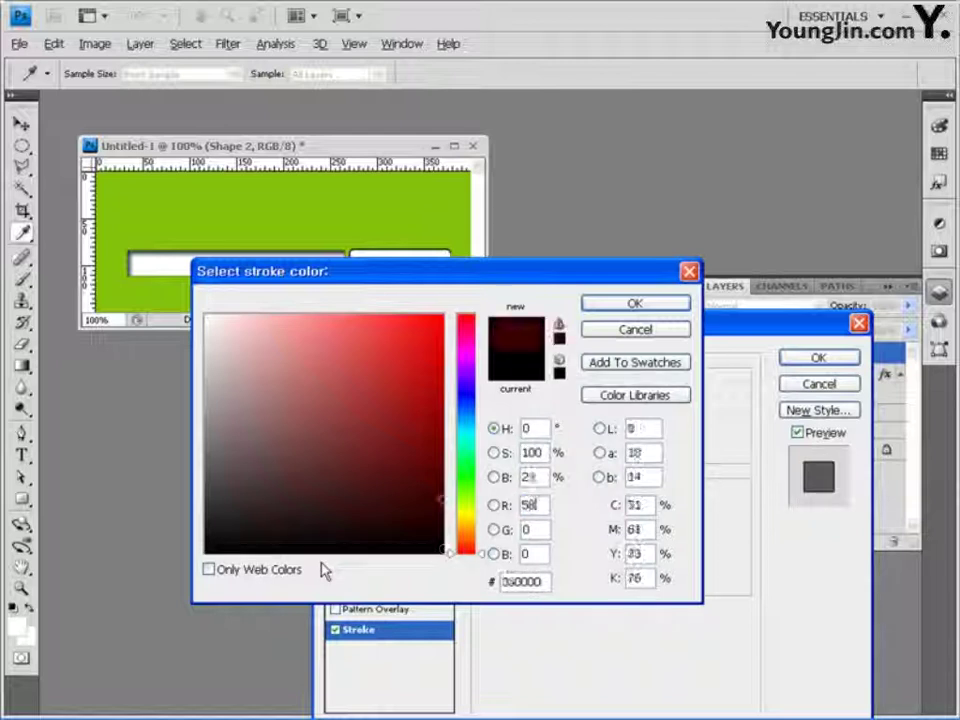
double_click(537, 580)
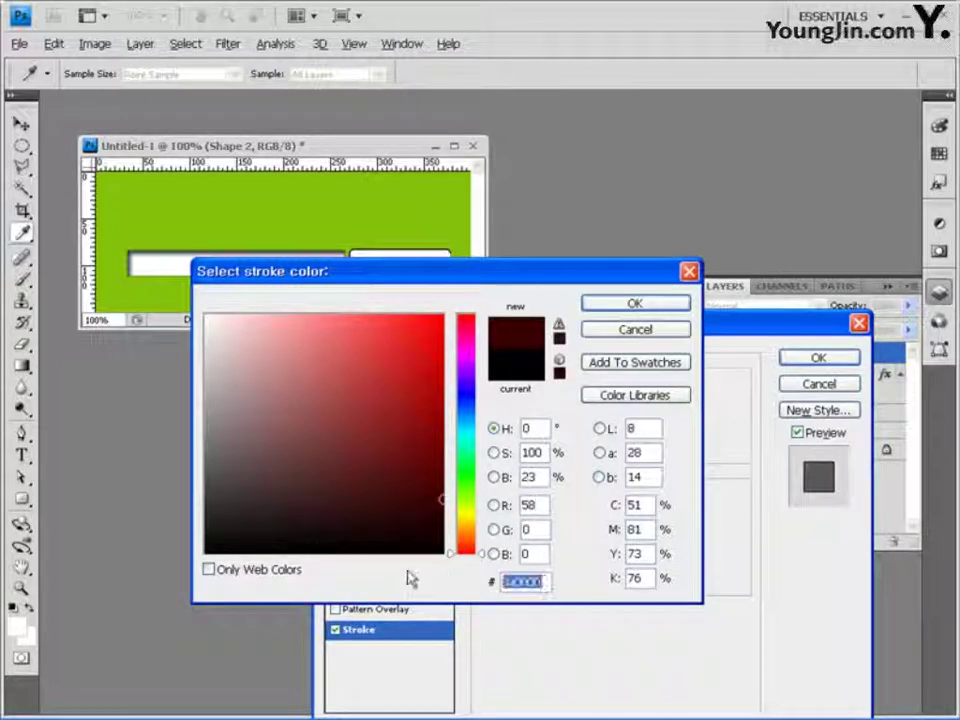
text(5b8)
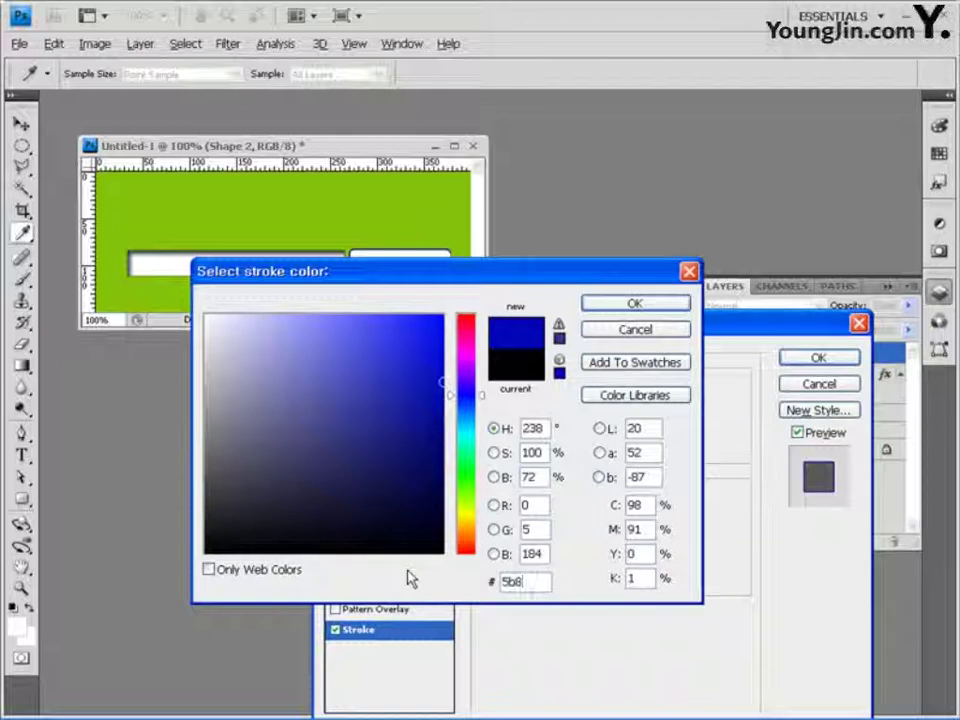
text(a00)
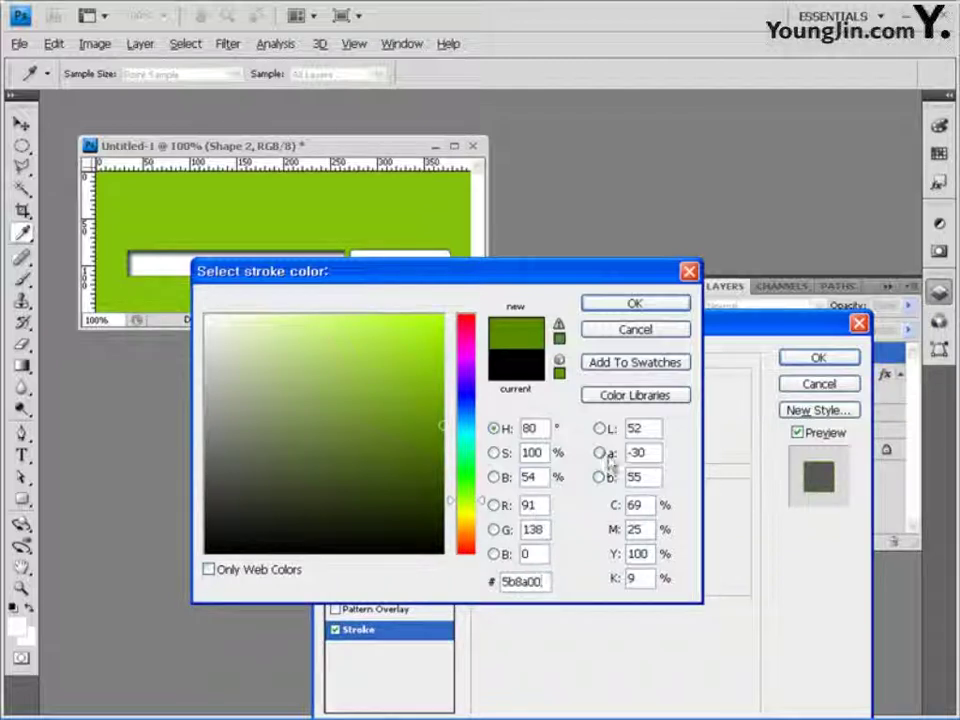
click(636, 303)
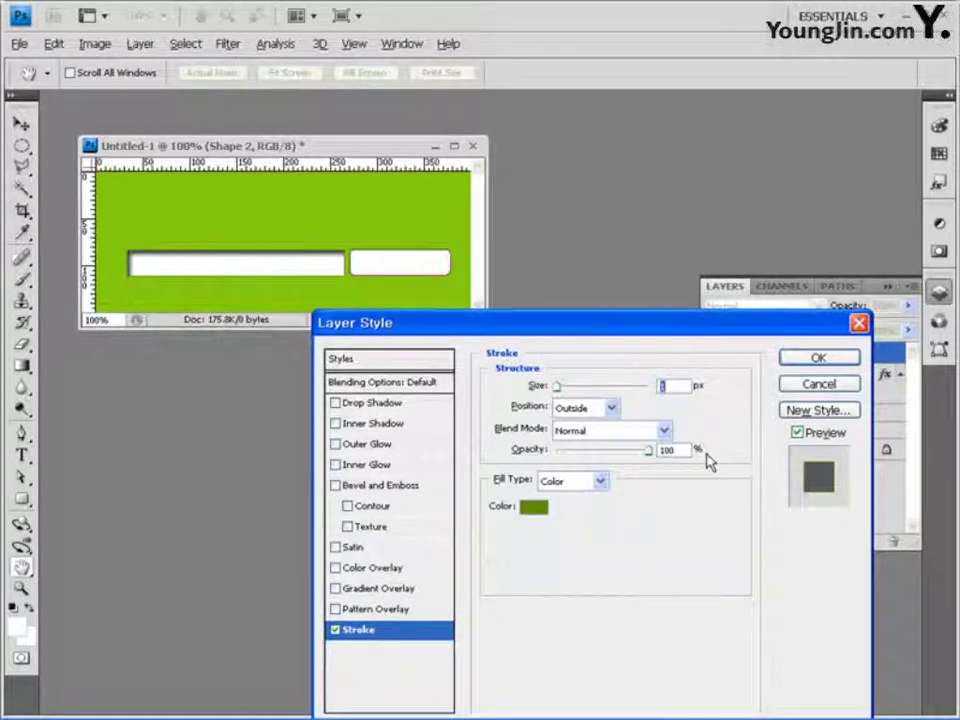
Add a linear 90° gradient overlay from #b2b2b2 to white and a default inner glow to the rounded rectangle.
click(389, 590)
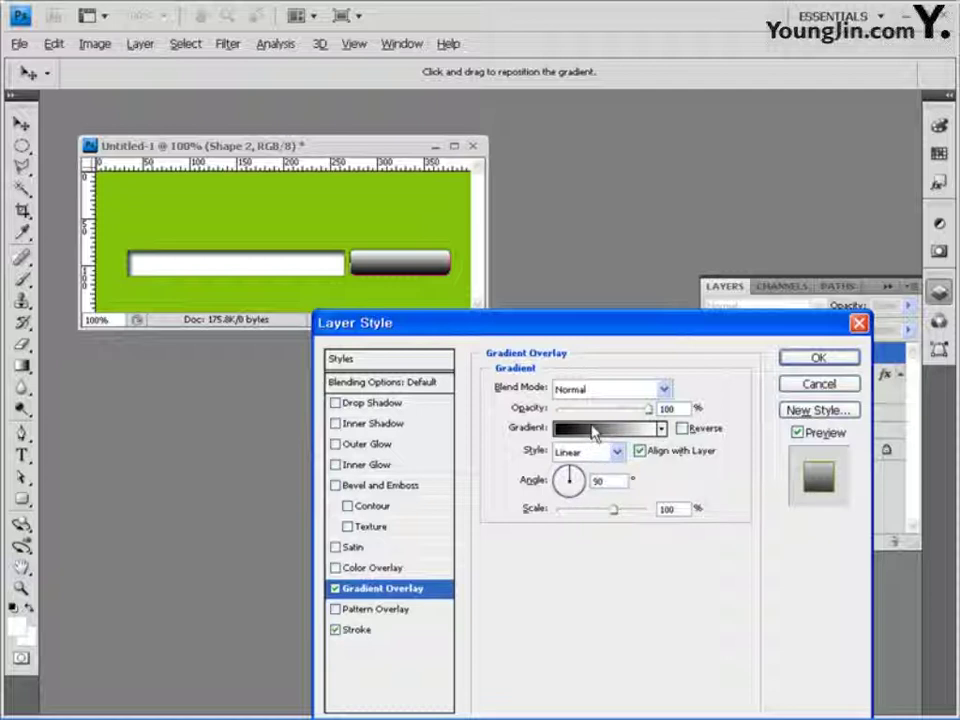
click(593, 430)
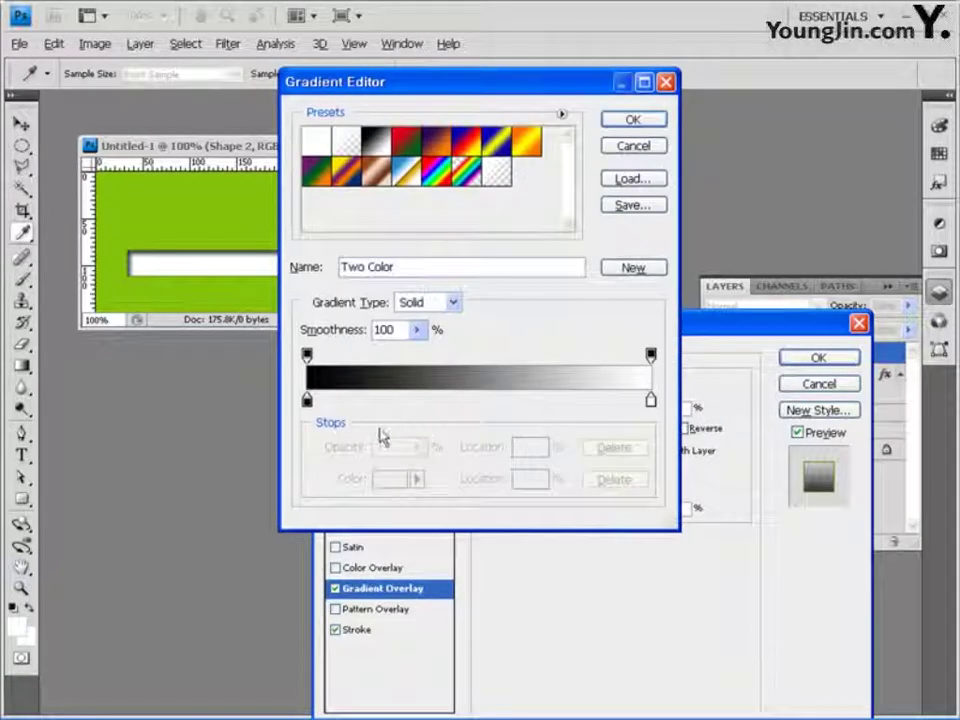
click(307, 400)
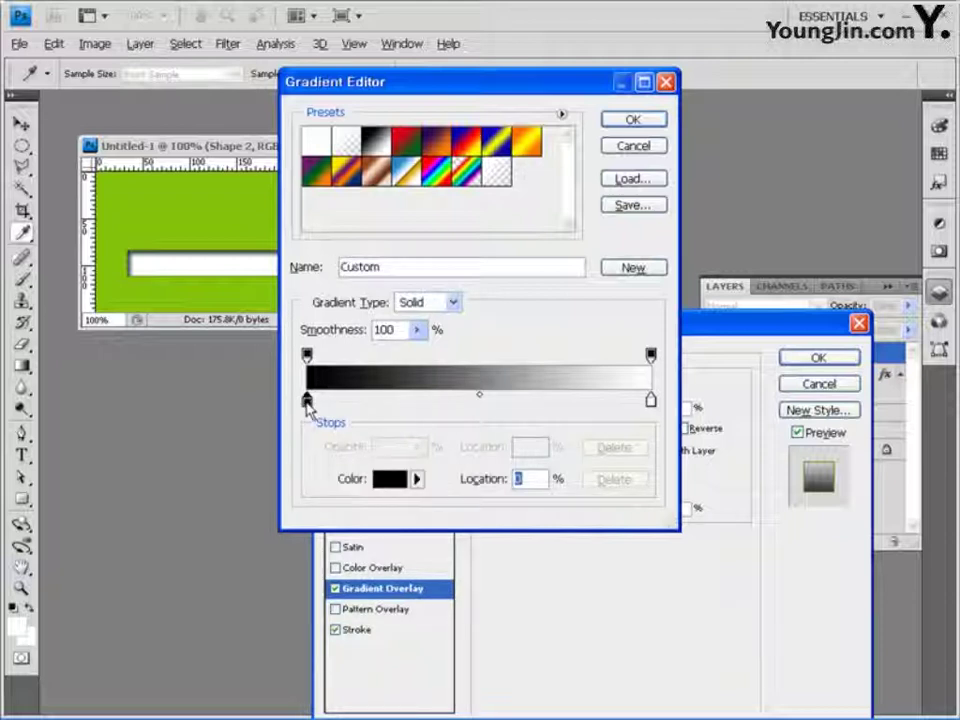
double_click(307, 400)
click(530, 581)
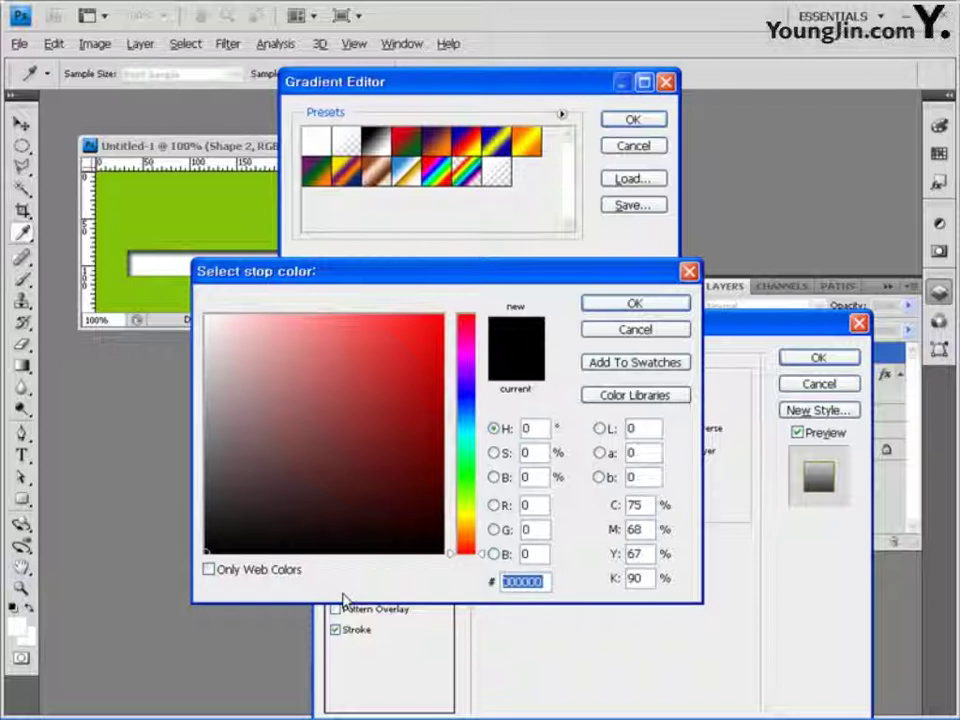
text(b2b2b2)
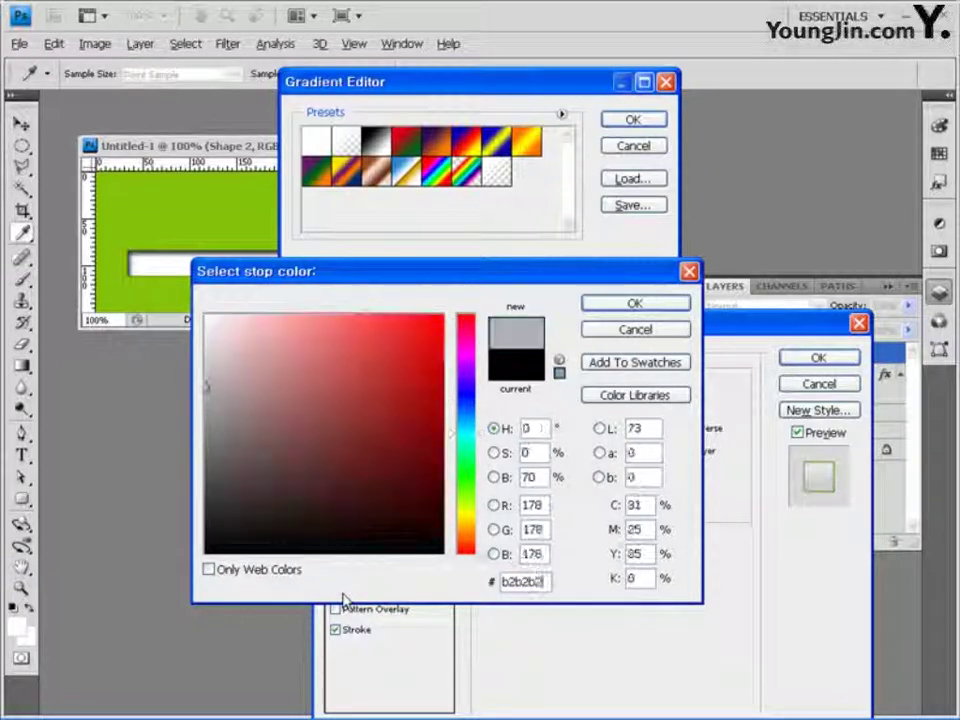
click(648, 303)
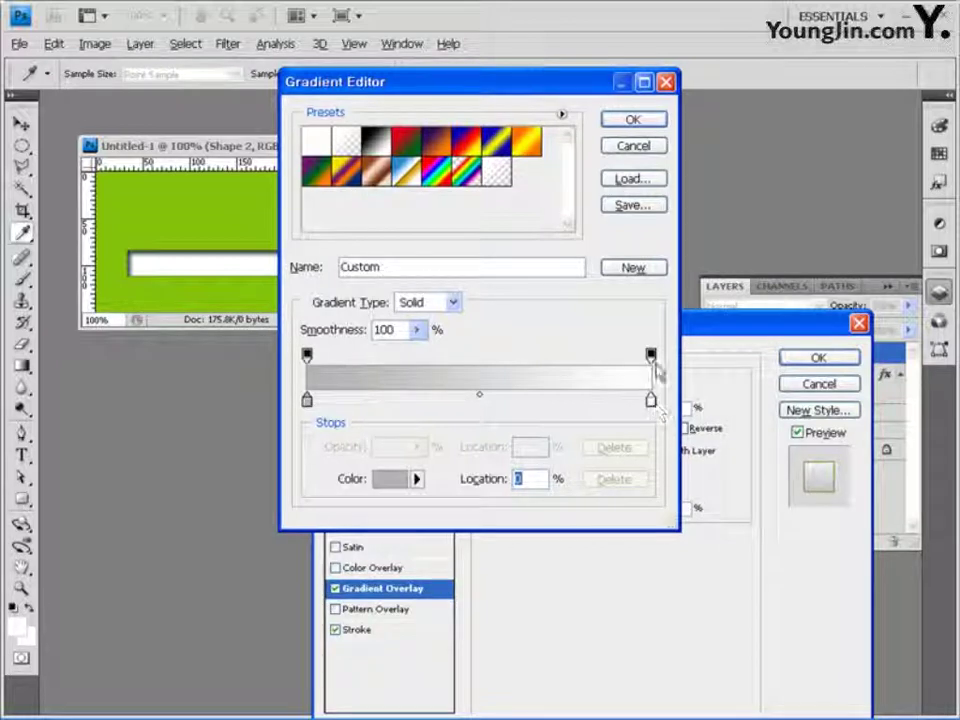
click(640, 122)
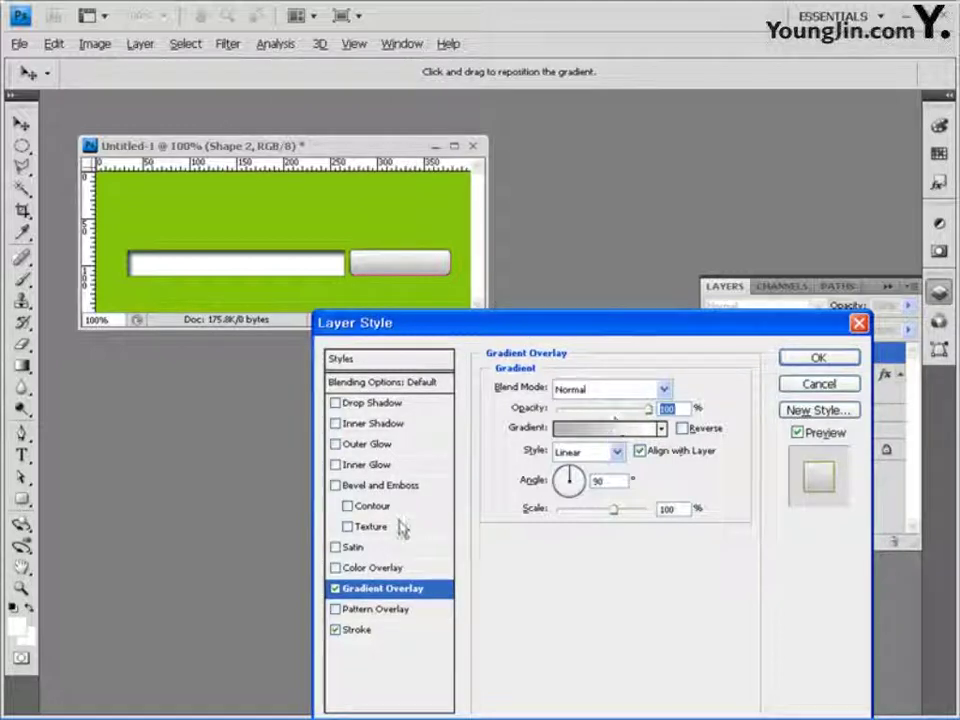
click(365, 474)
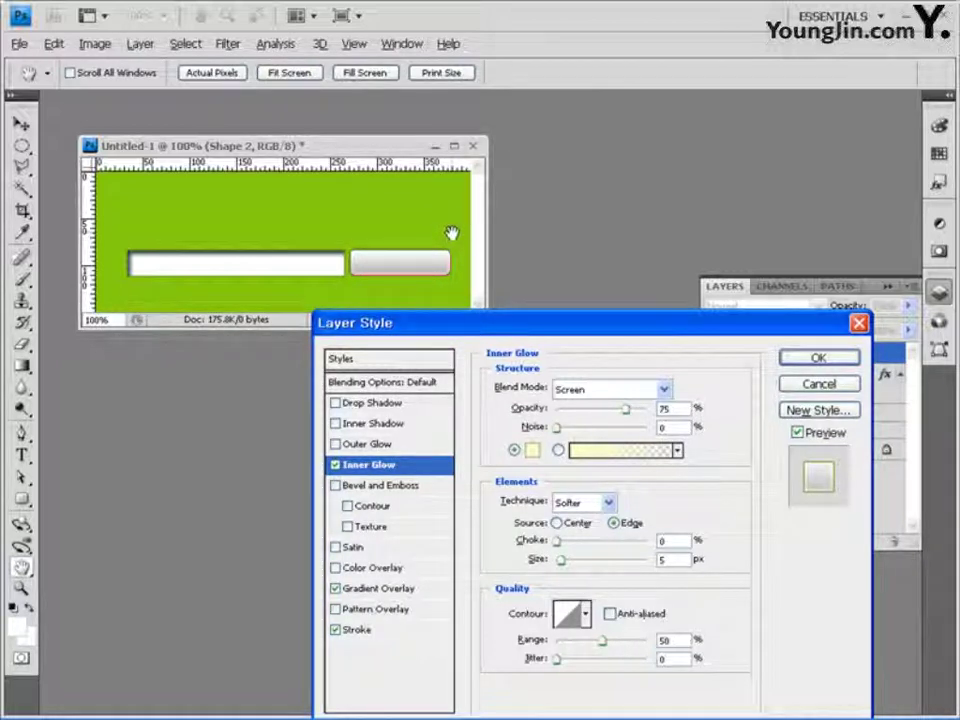
click(833, 362)
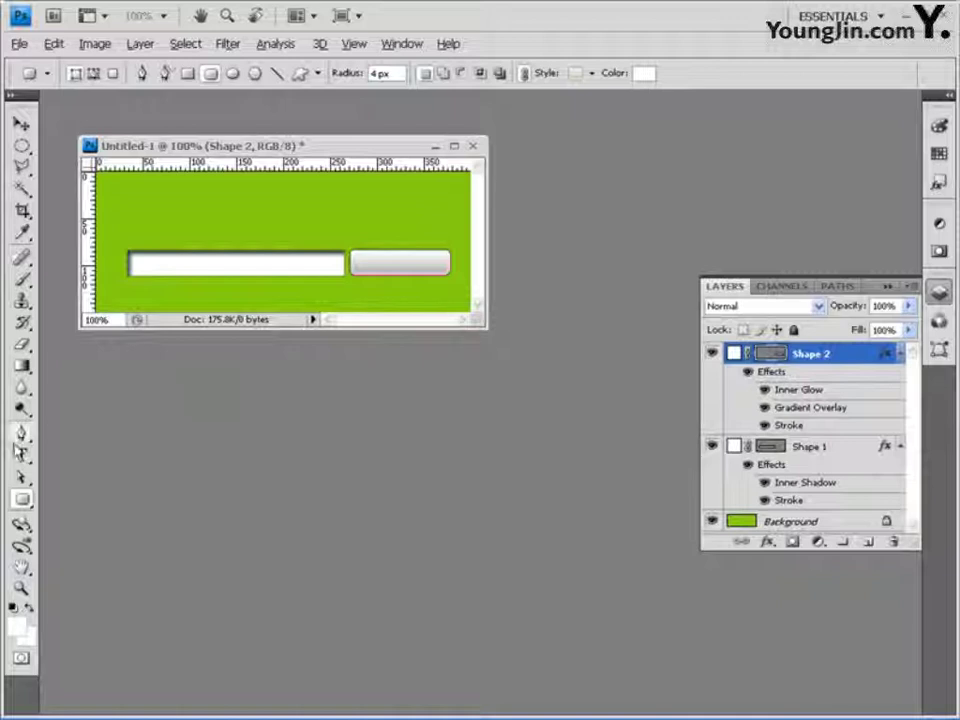
Add the white 18 pt 굴림 text "행운권번호를 입력하세요!" above the left end of the white bar.
click(22, 458)
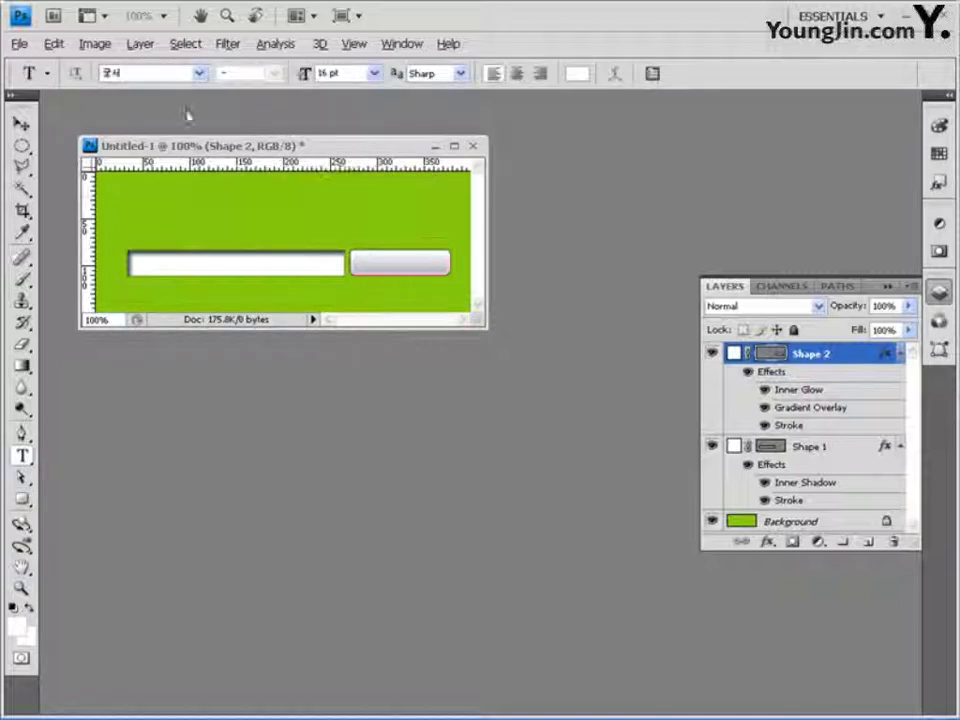
click(124, 74)
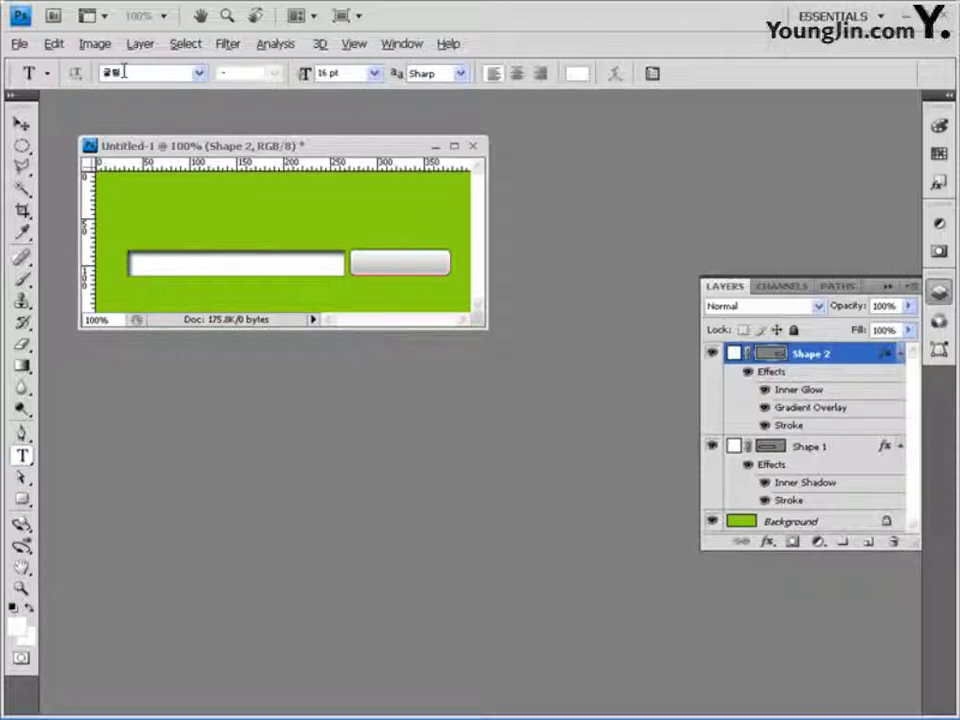
key(Tab)
click(127, 230)
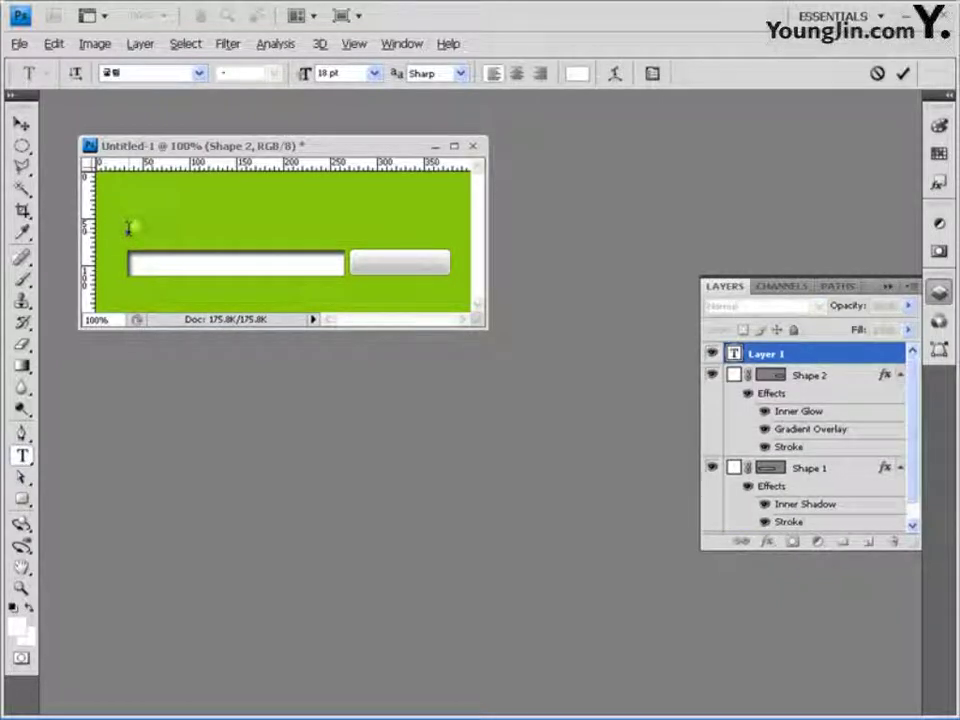
text(회원권번호)
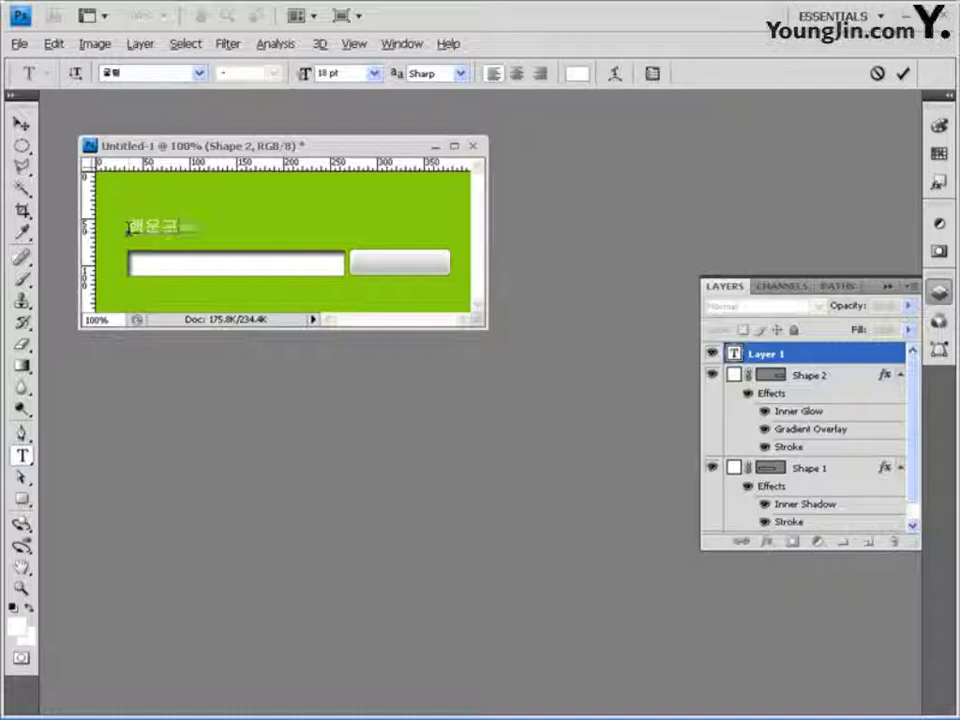
text(를 입력하세요!)
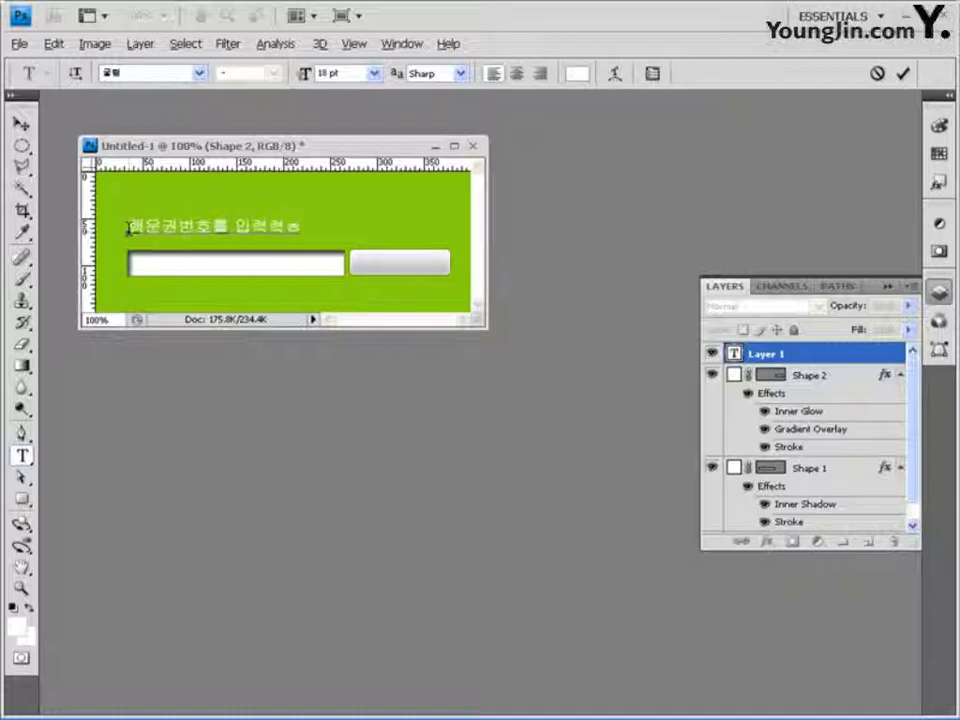
click(22, 123)
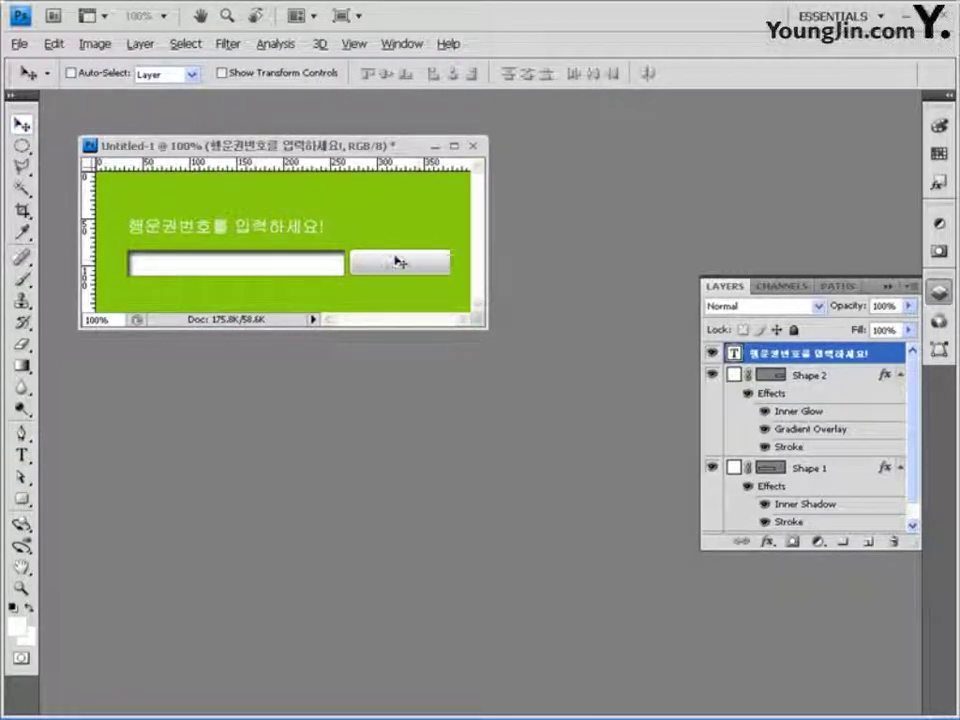
Add the black 16 pt 굴림 text "응모하기" on the rounded button.
click(21, 456)
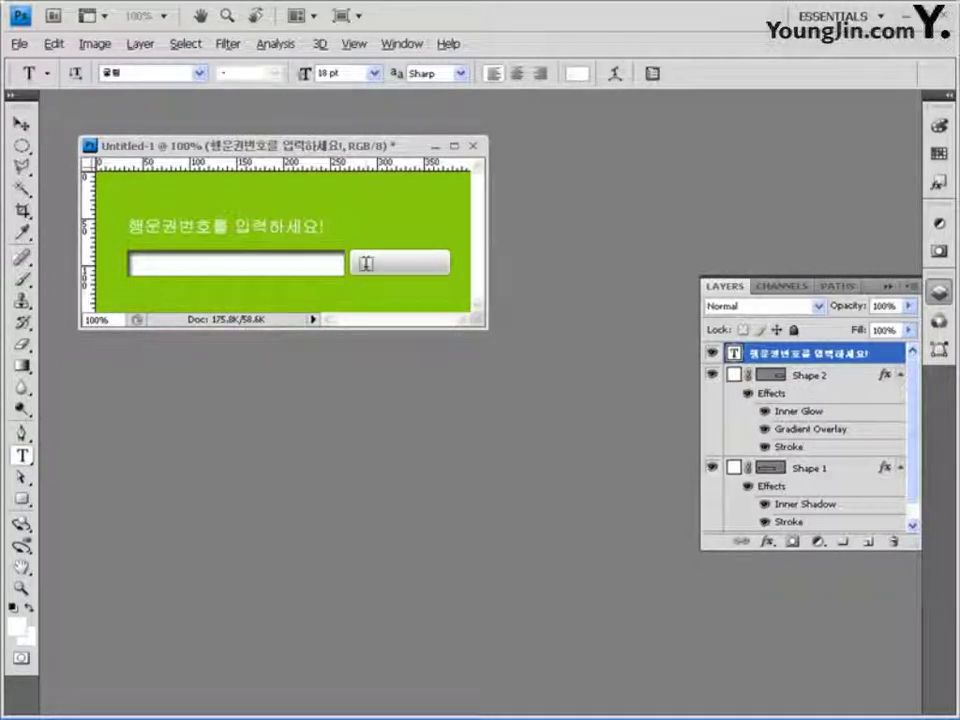
click(366, 263)
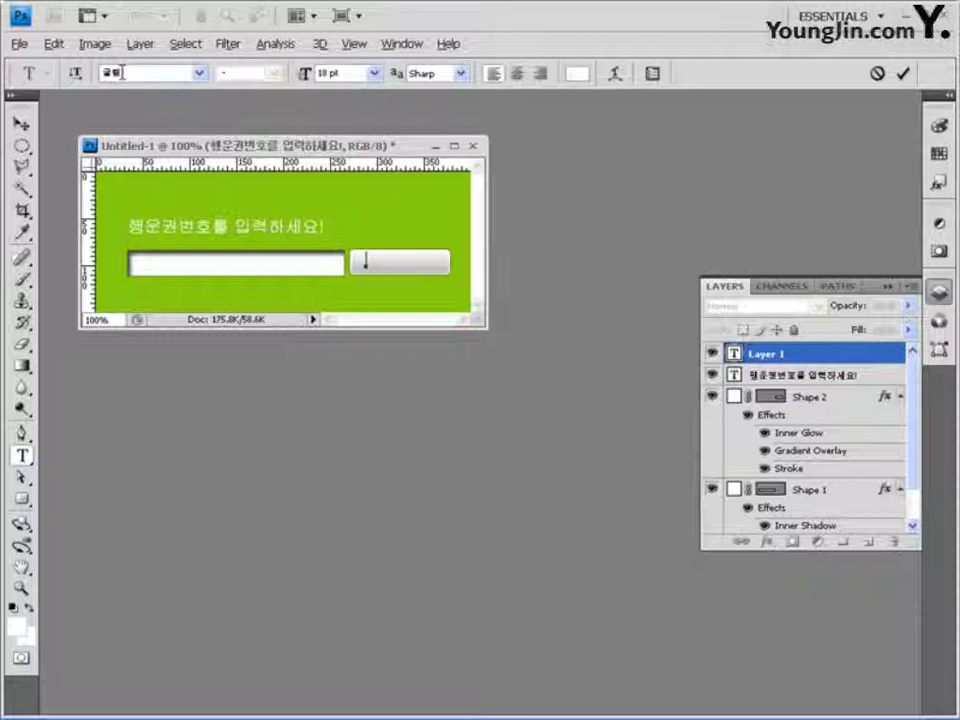
click(322, 73)
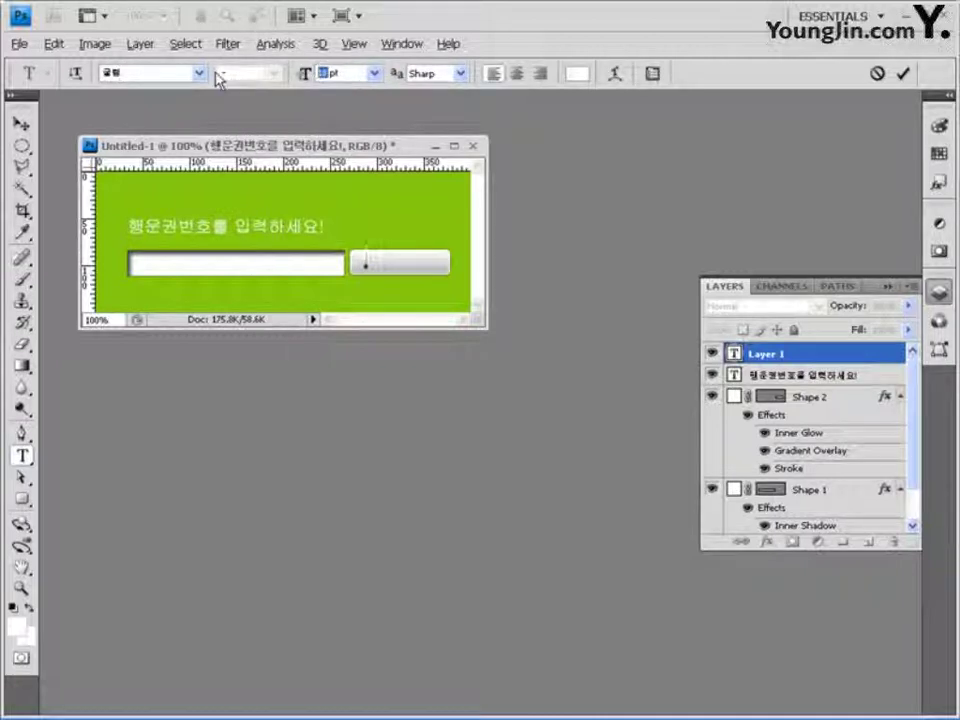
click(577, 73)
drag(377, 391, 205, 553)
click(635, 302)
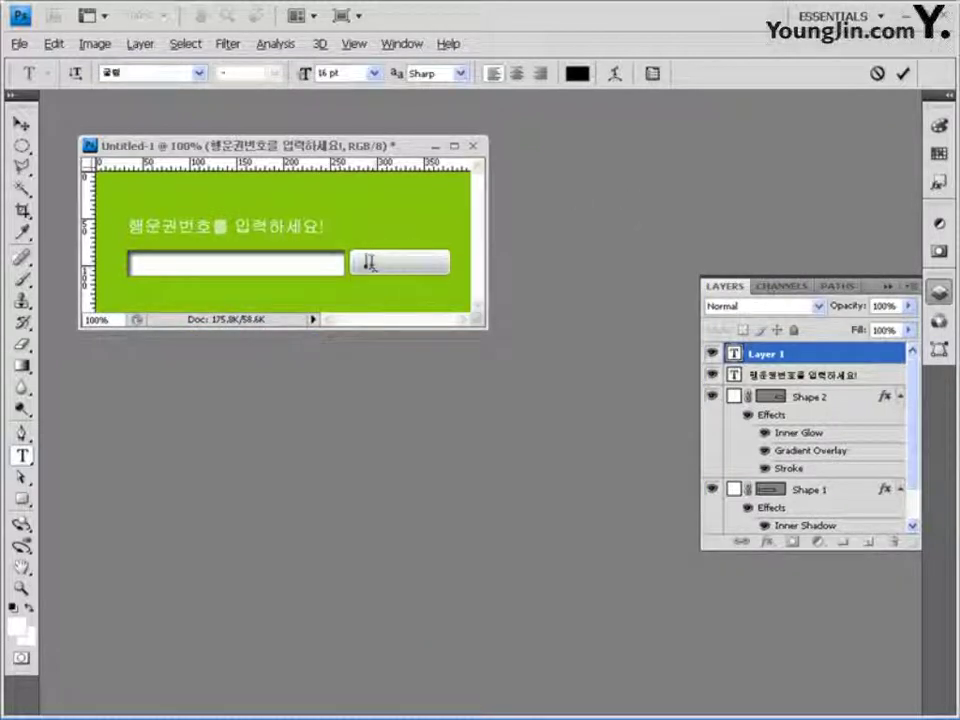
text(모하기)
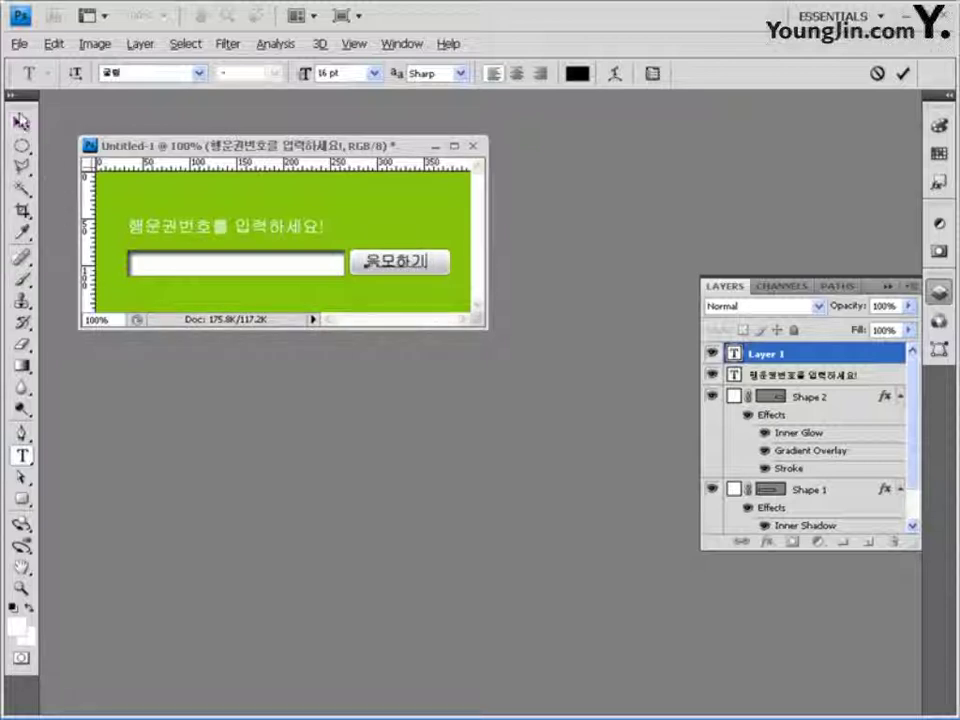
click(21, 122)
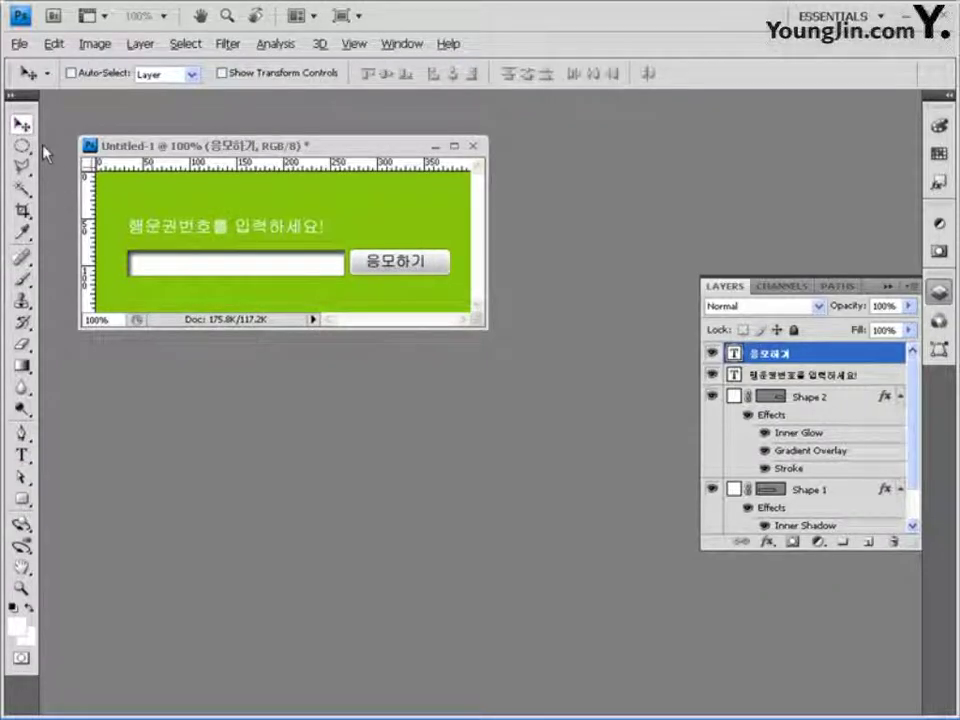
Nudge the "응모하기" label a few pixels right and down to centre it on the button.
key(Right)
key(Right)
key(Down)
key(Down)
key(Right)
key(Right)
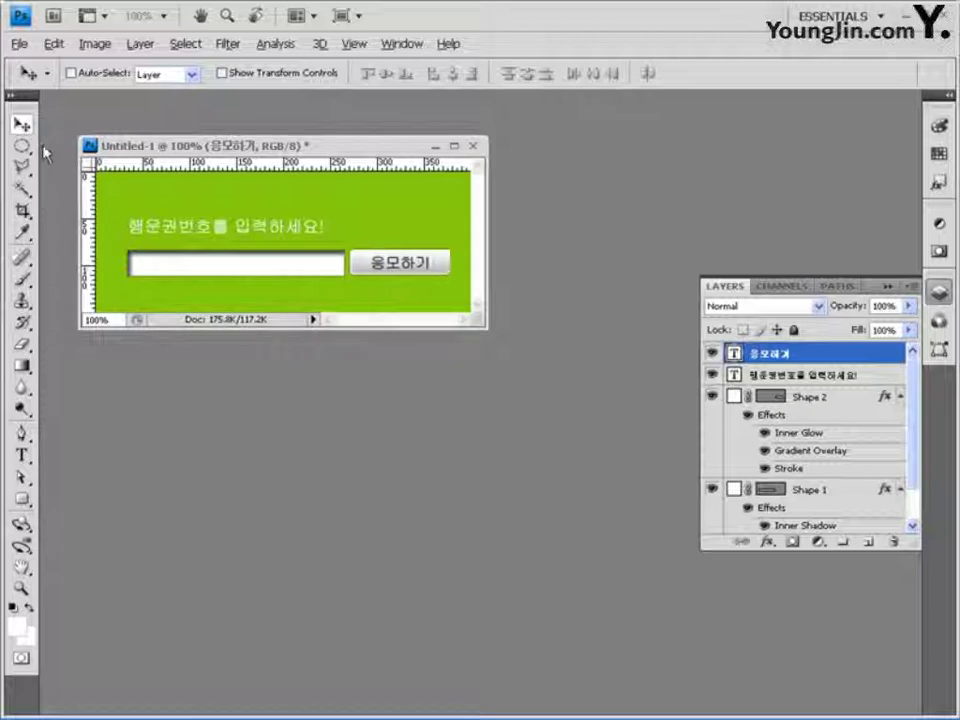
key(Right)
key(Right)
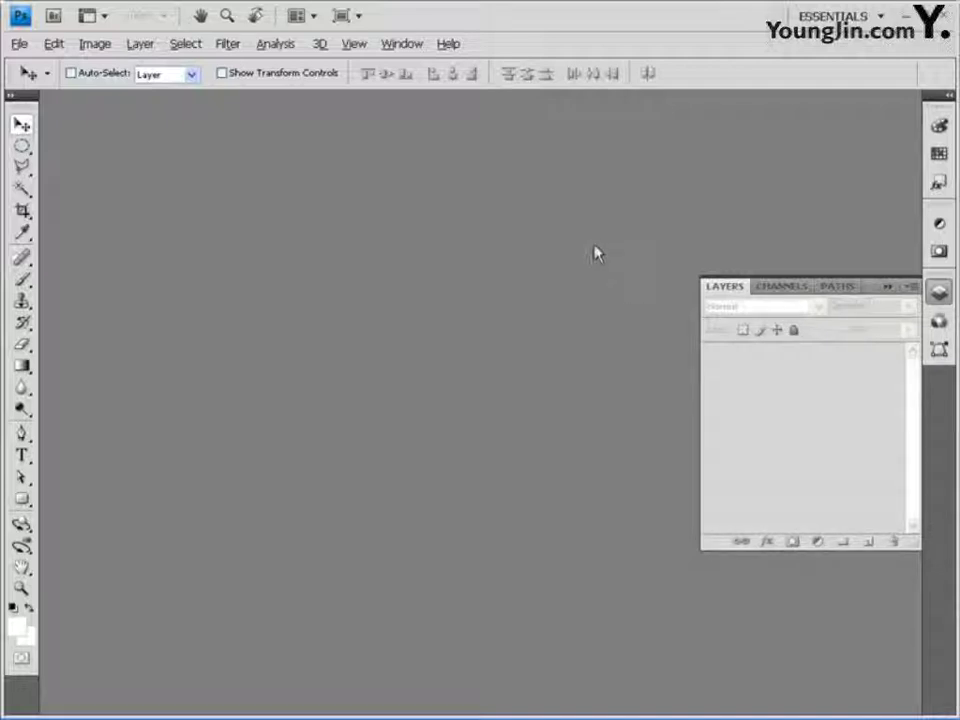
Create a new RGB document of 400 × 500 px at 72 pixels/inch with a white background.
click(17, 44)
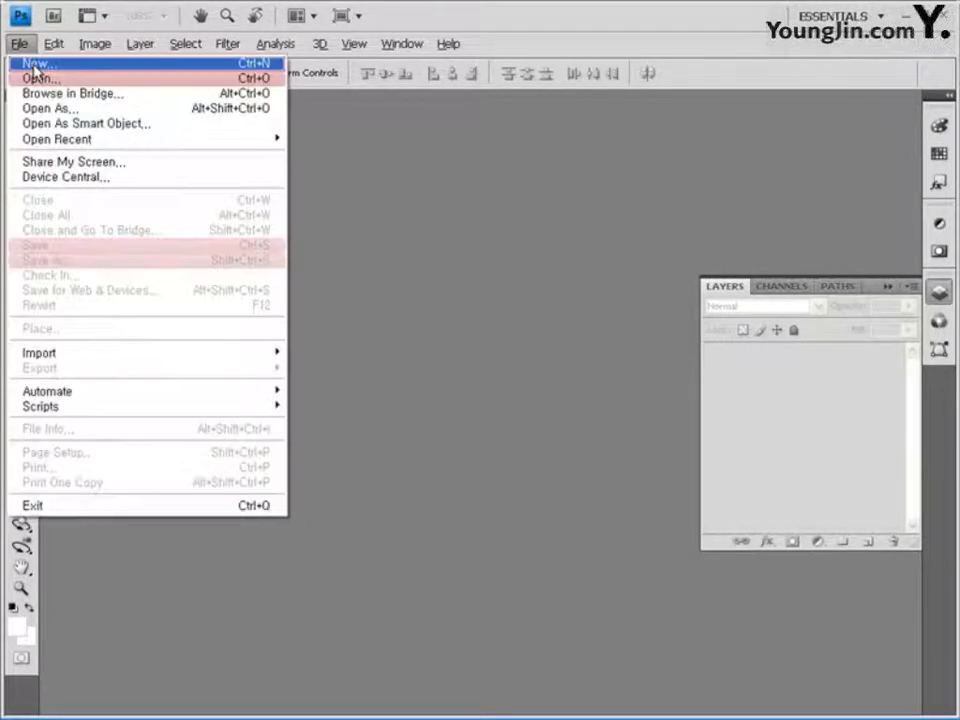
click(35, 66)
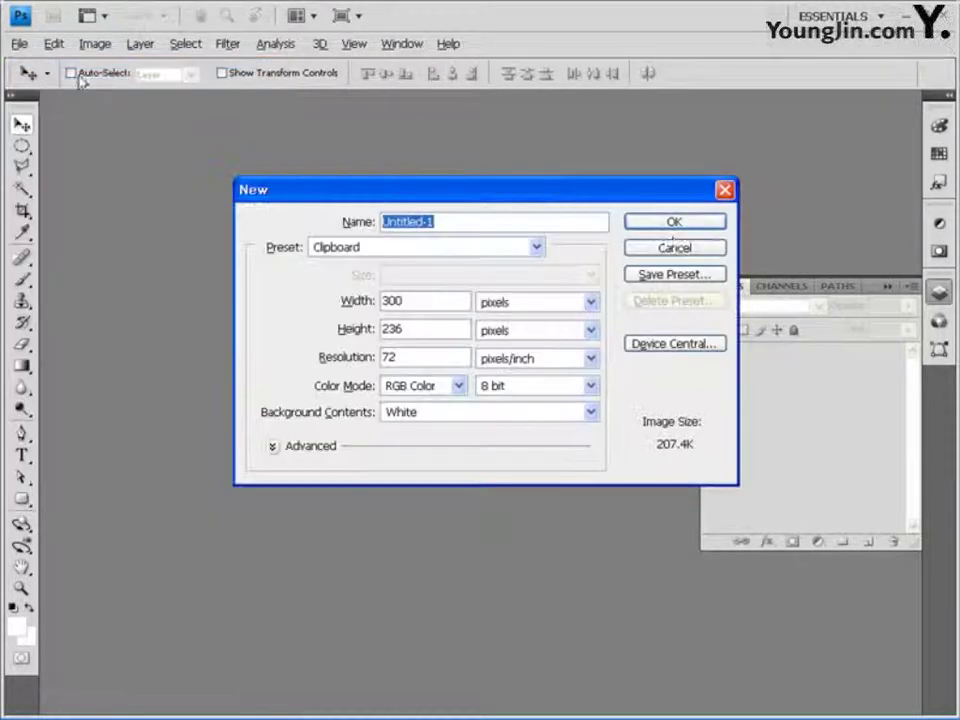
double_click(408, 298)
text(400)
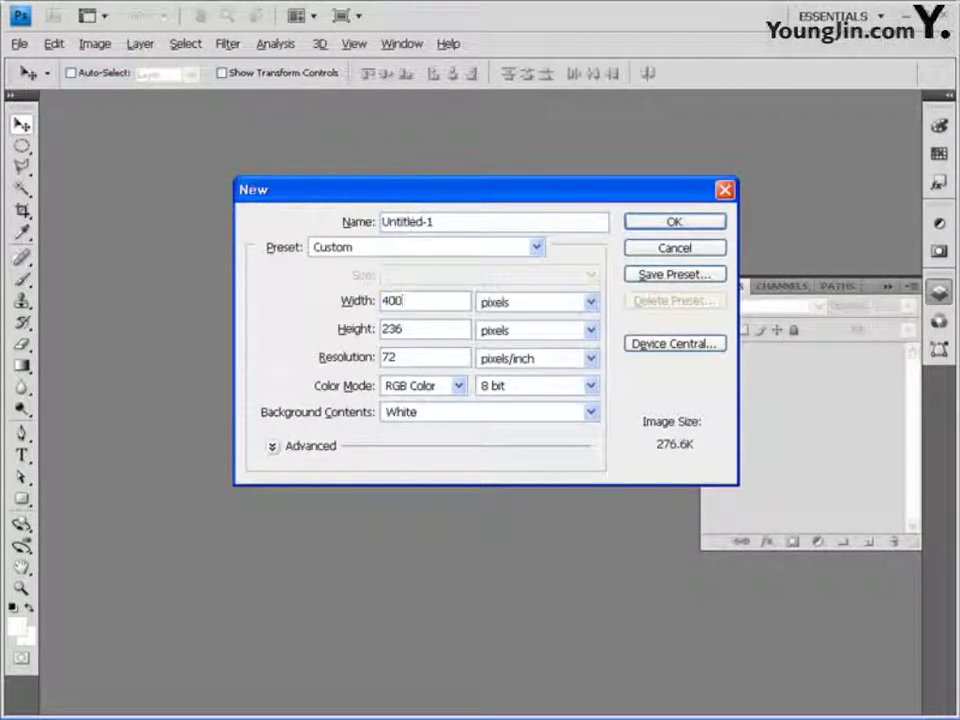
key(Tab)
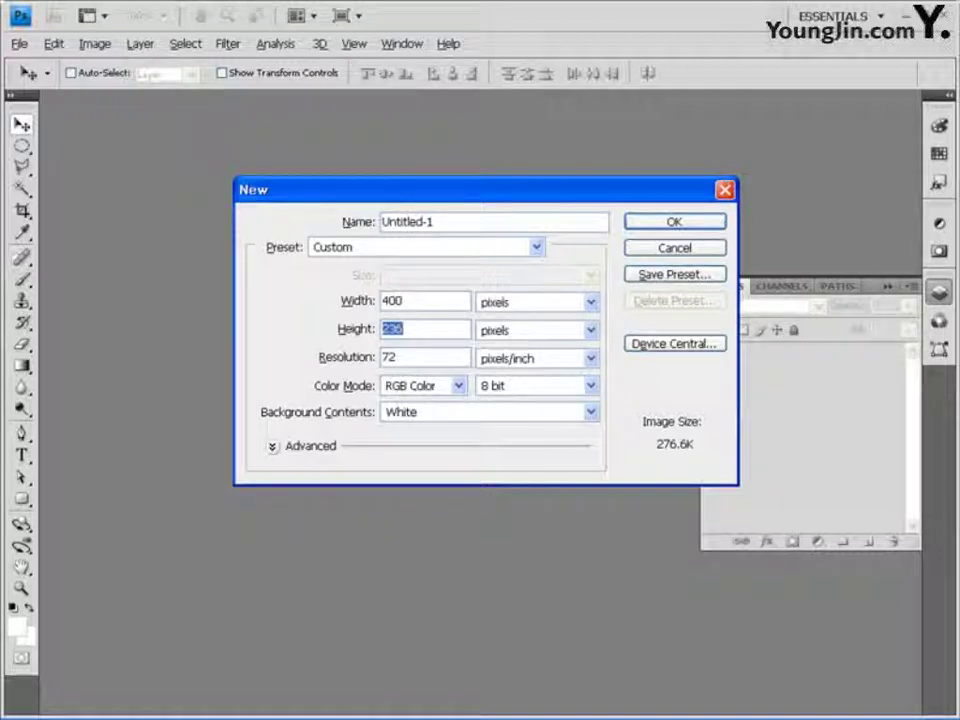
text(500)
key(Tab)
key(Tab)
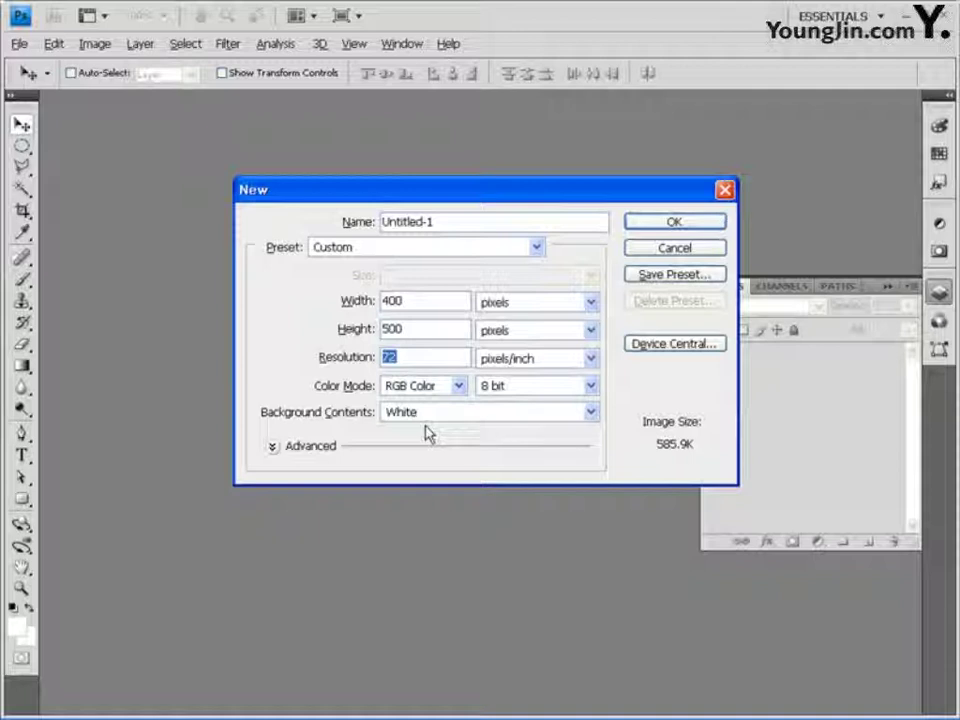
click(677, 225)
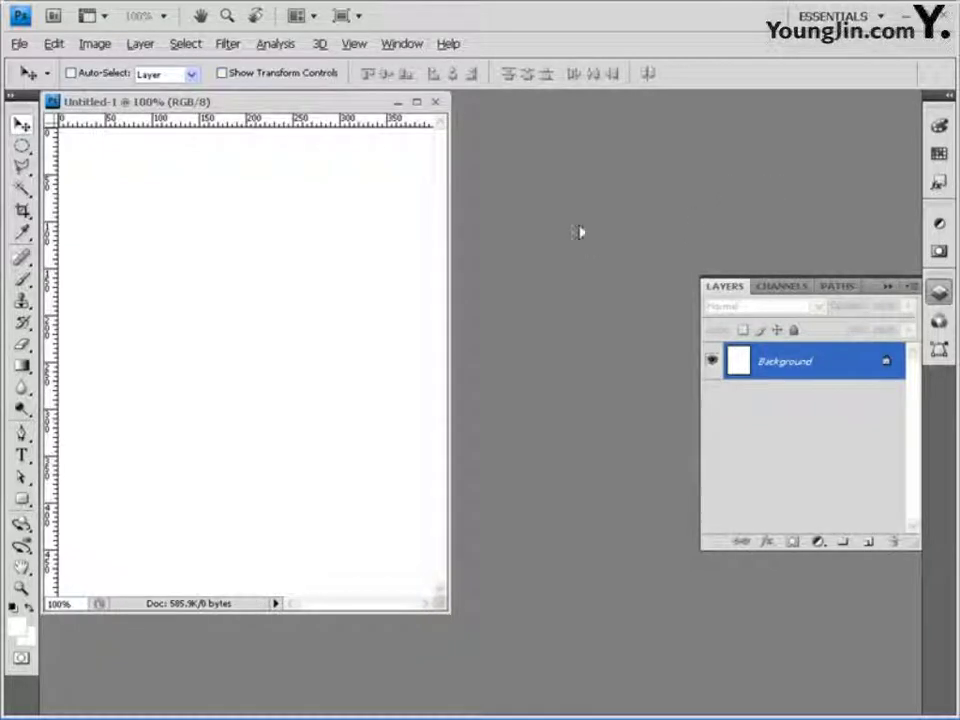
Activate the Gradient tool and set the foreground colour to #597846.
click(21, 365)
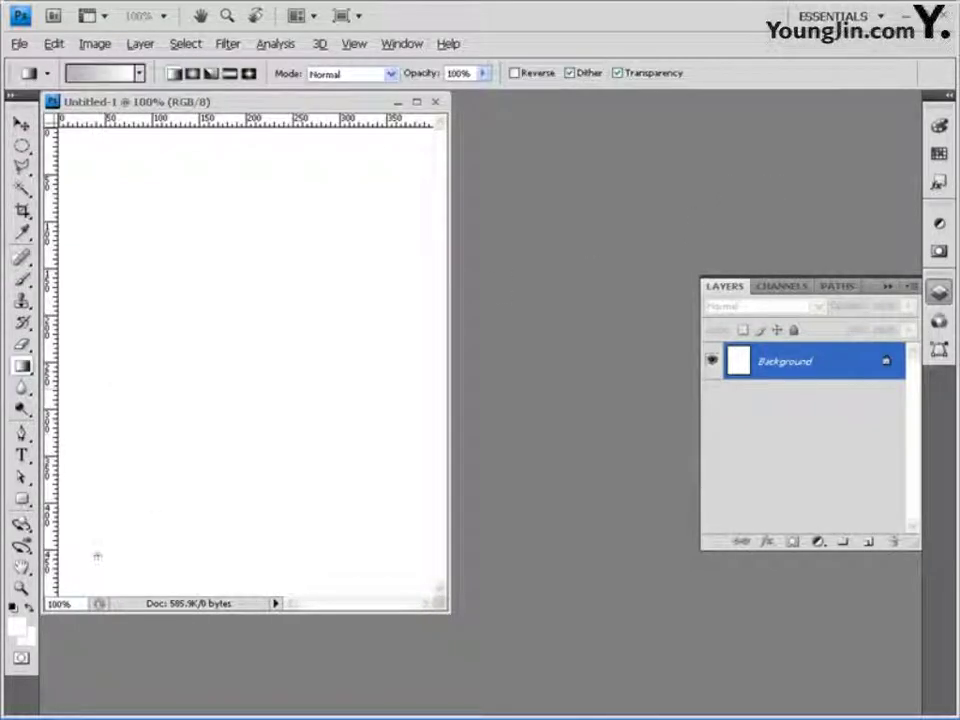
click(16, 628)
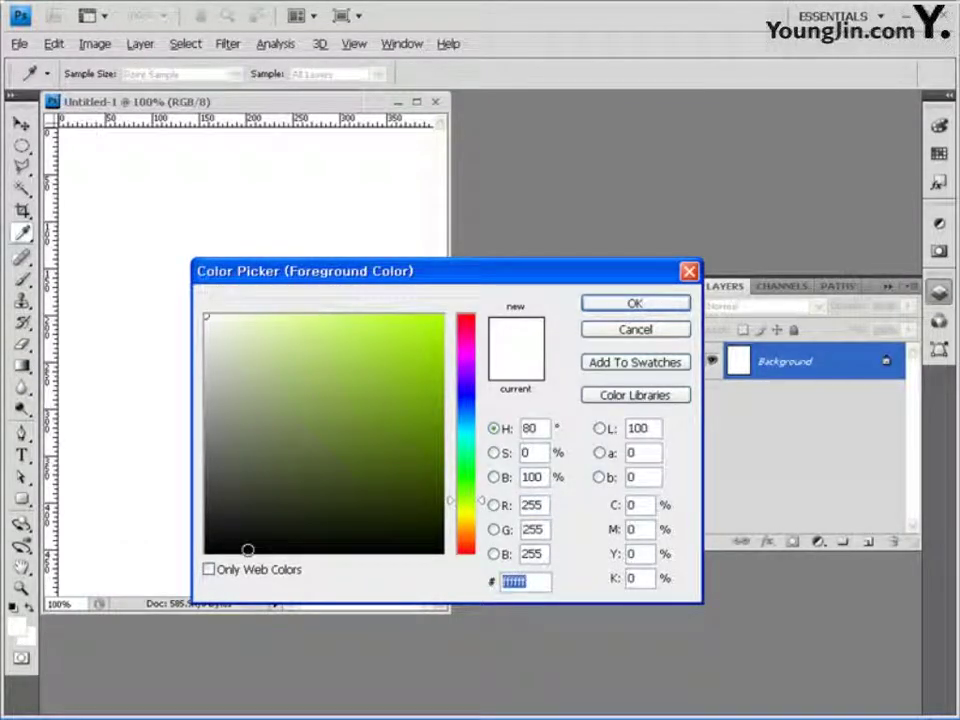
text(59784)
text(6)
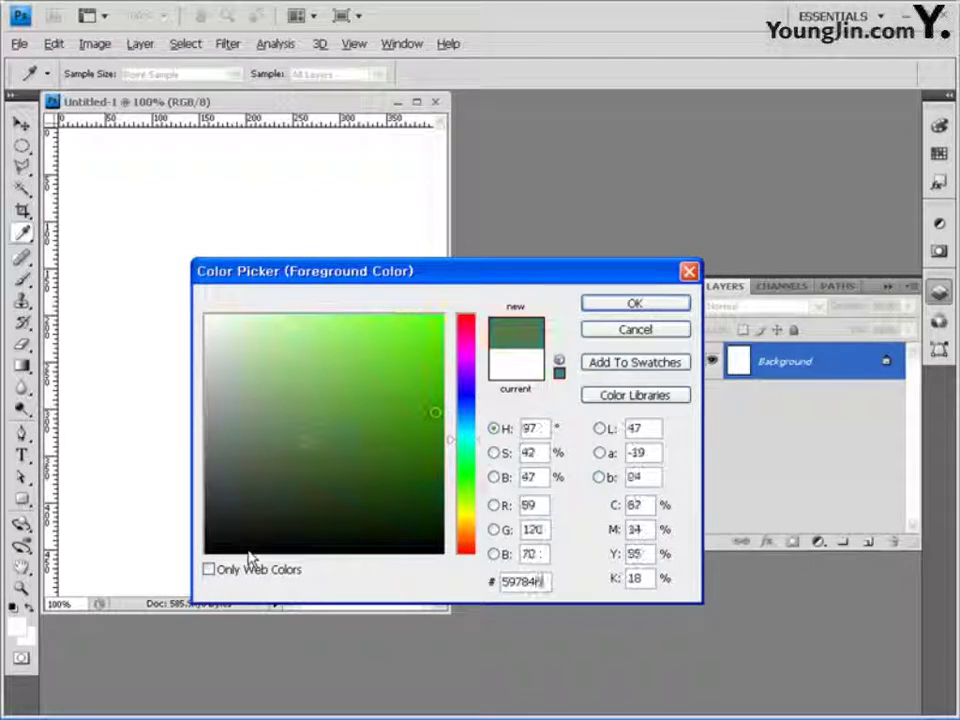
click(648, 304)
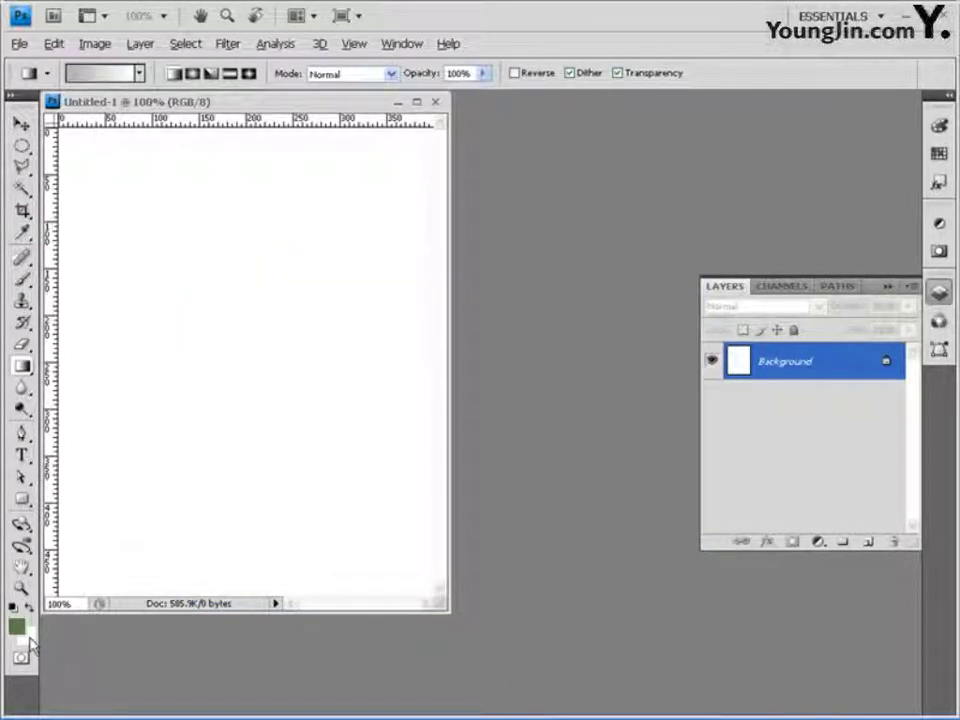
Set the background colour to #d1f000.
click(27, 637)
click(525, 582)
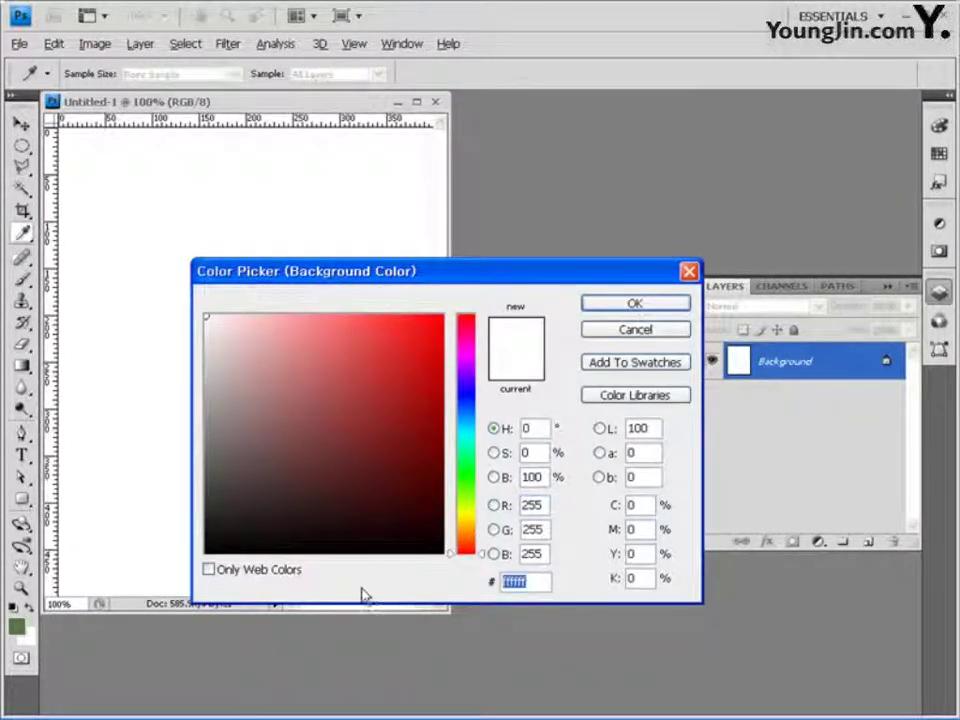
text(d1f)
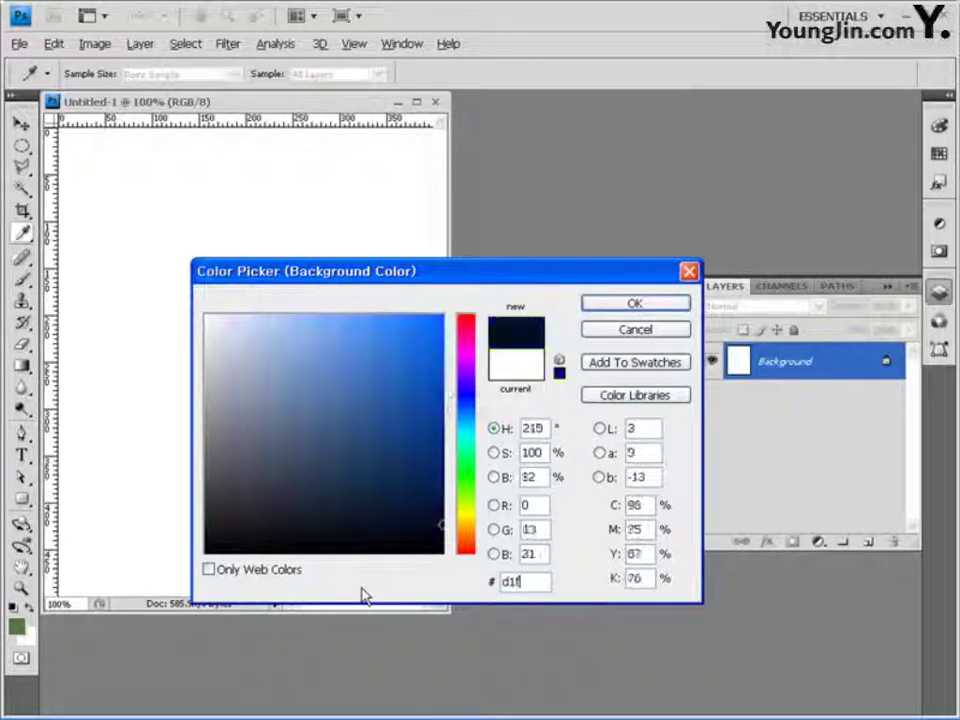
text(000)
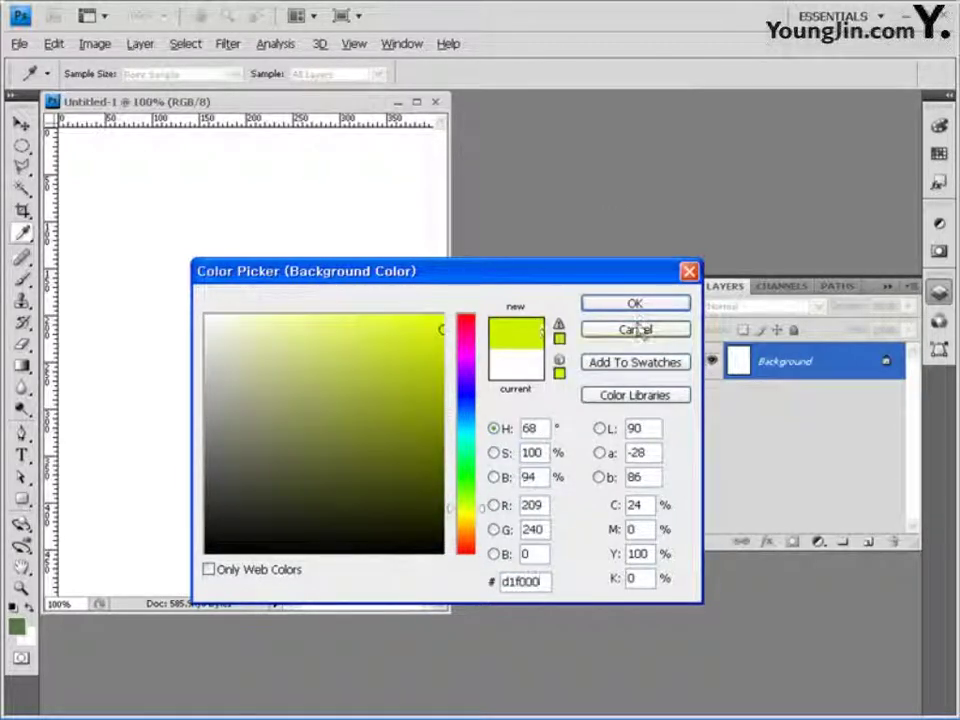
click(648, 304)
Fill the background layer with a linear foreground-to-background gradient running vertically from the canvas's top edge to its bottom edge.
drag(326, 104, 424, 140)
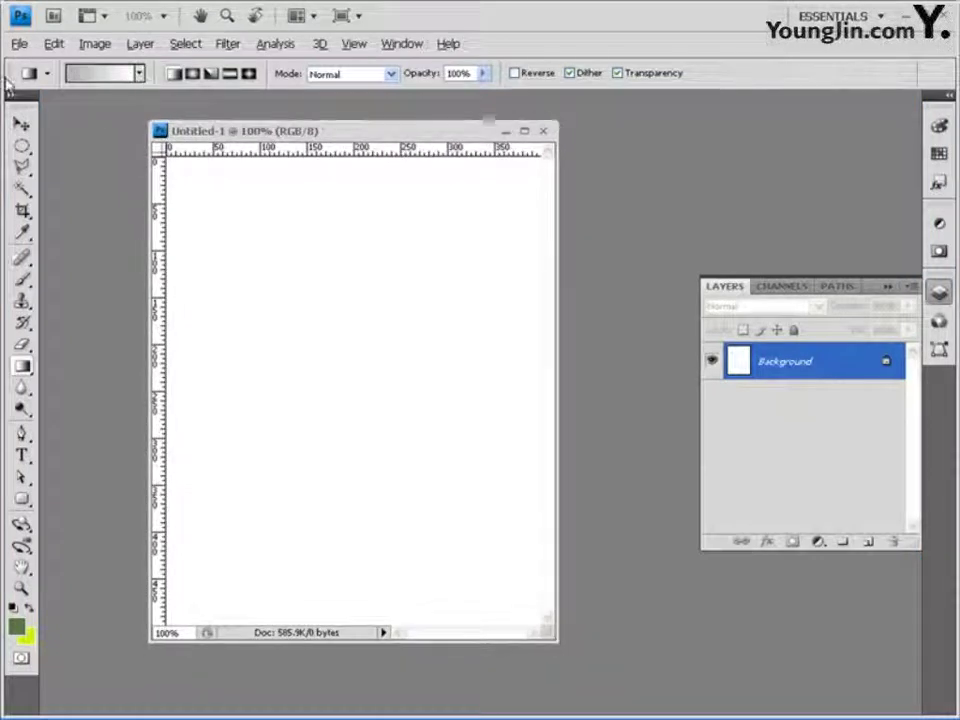
click(140, 74)
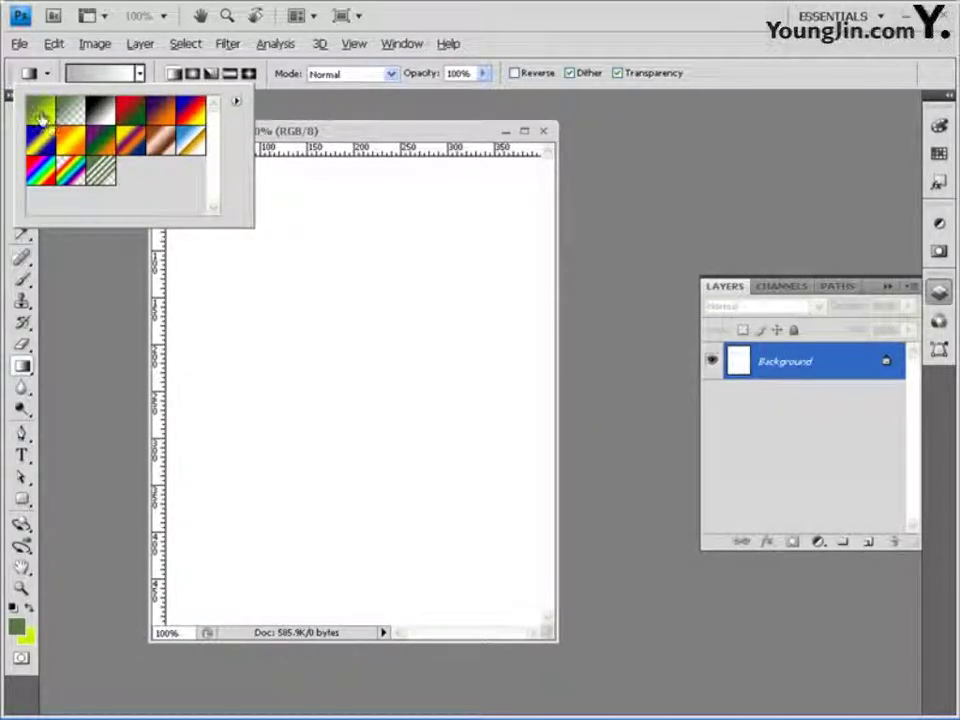
click(39, 106)
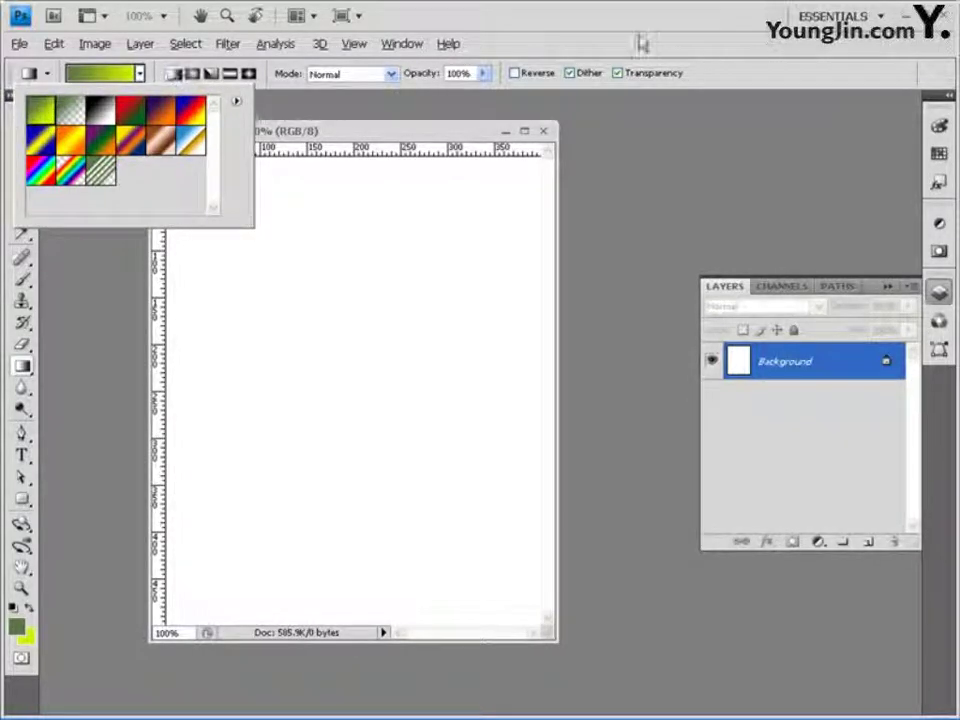
click(639, 43)
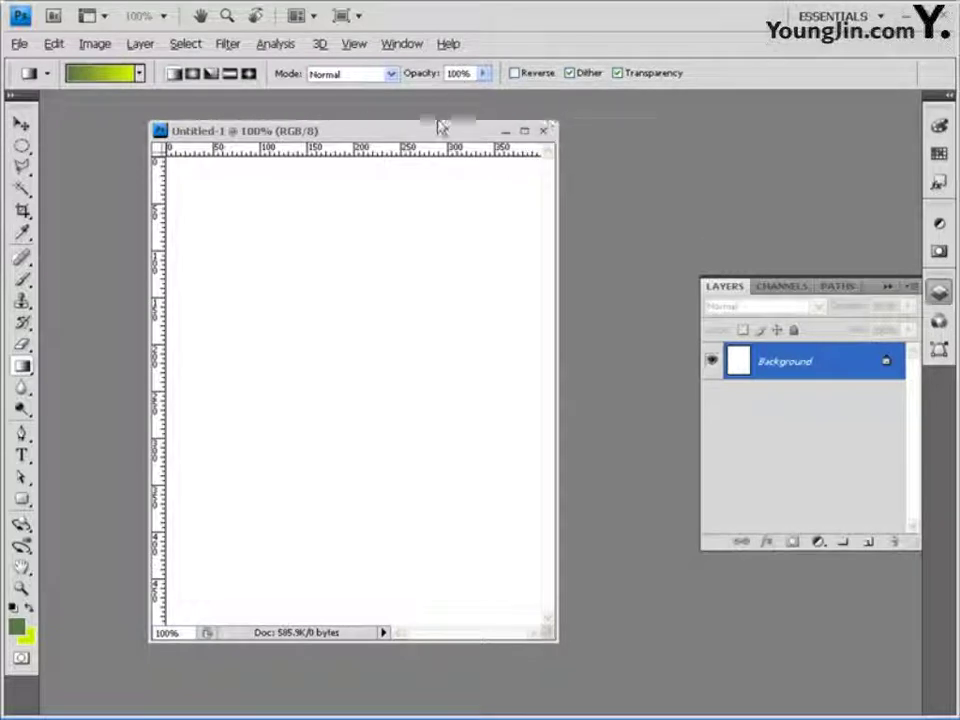
drag(347, 156, 351, 619)
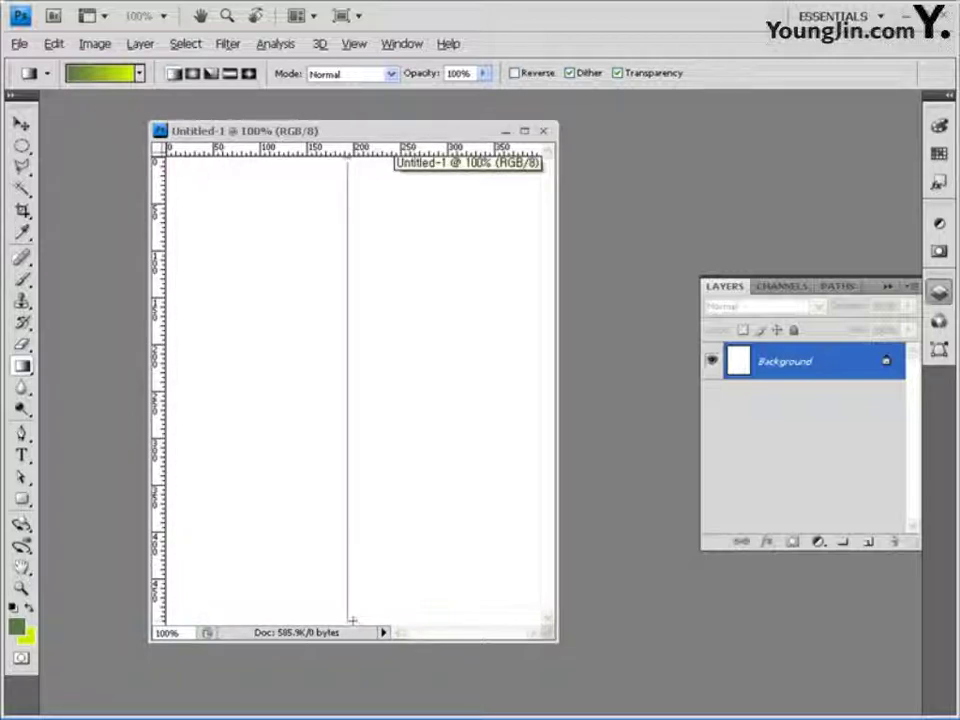
drag(352, 621, 421, 568)
drag(403, 618, 401, 623)
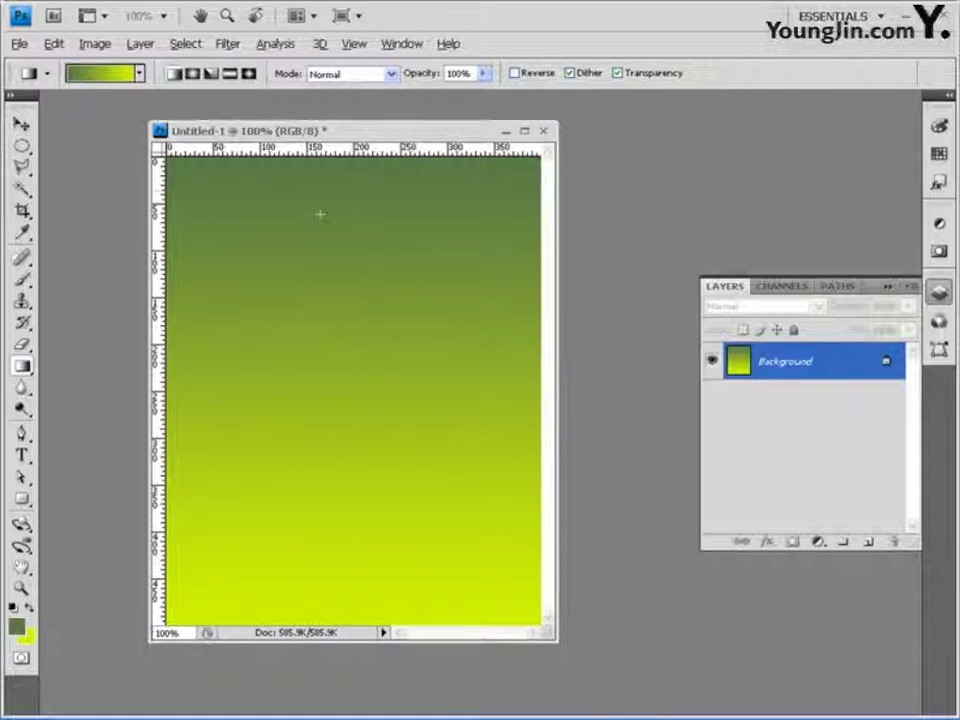
Try a short vertical gradient across the canvas middle and refill the background with one spanning nearly the full height, dark green at the top.
drag(447, 372, 447, 372)
drag(327, 257, 327, 418)
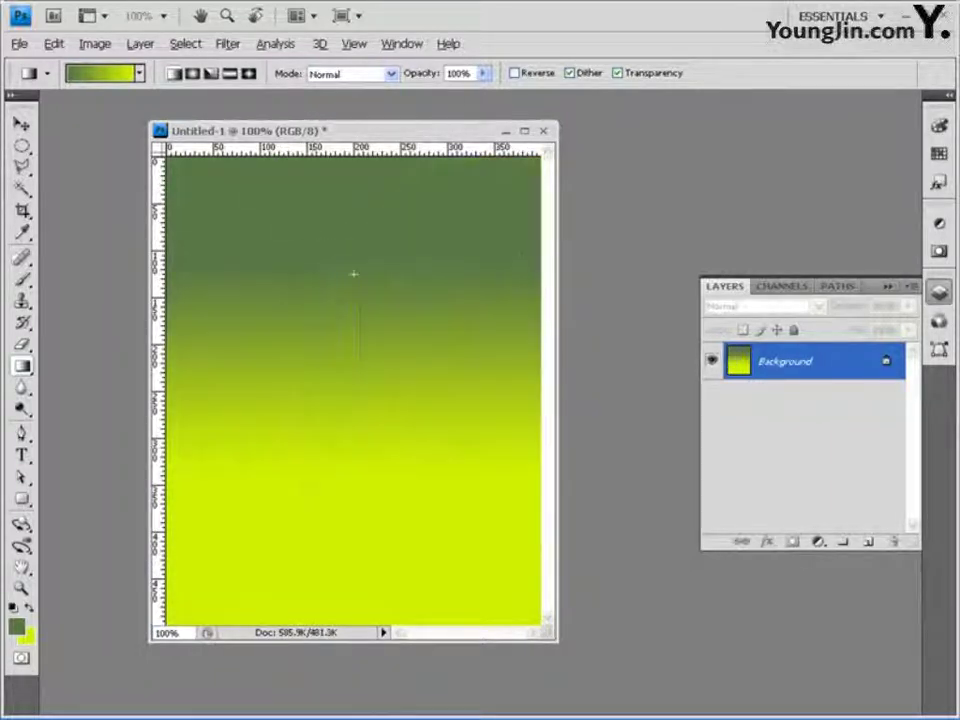
drag(350, 212, 350, 611)
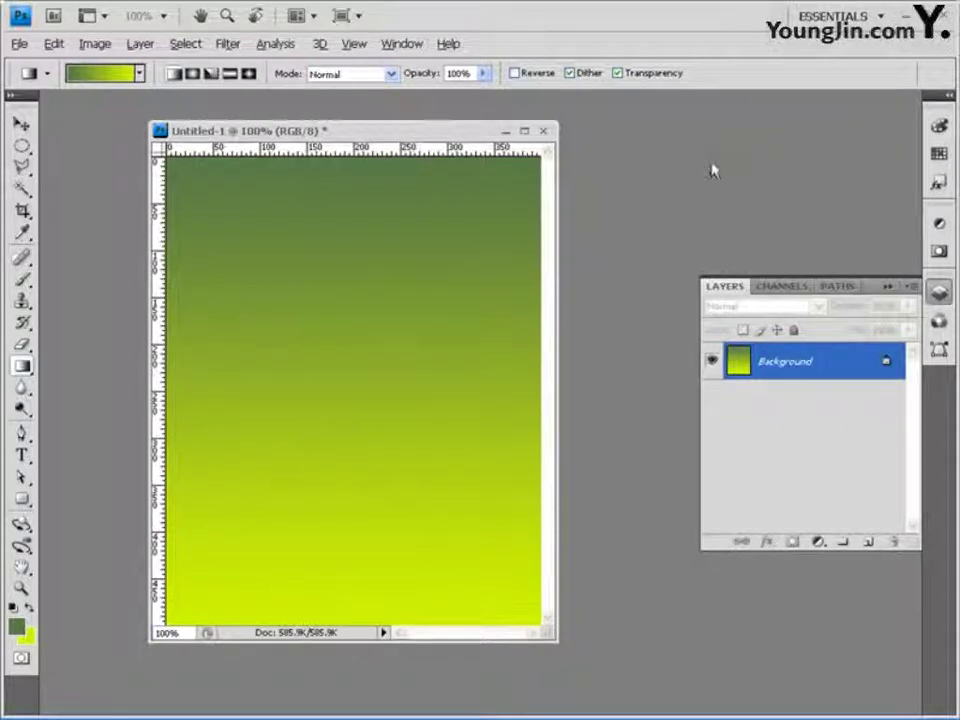
Open the grass photo 잔디 from the Chapter04 folder and paste its entire image into Untitled-1 as a new layer.
double_click(646, 196)
click(283, 350)
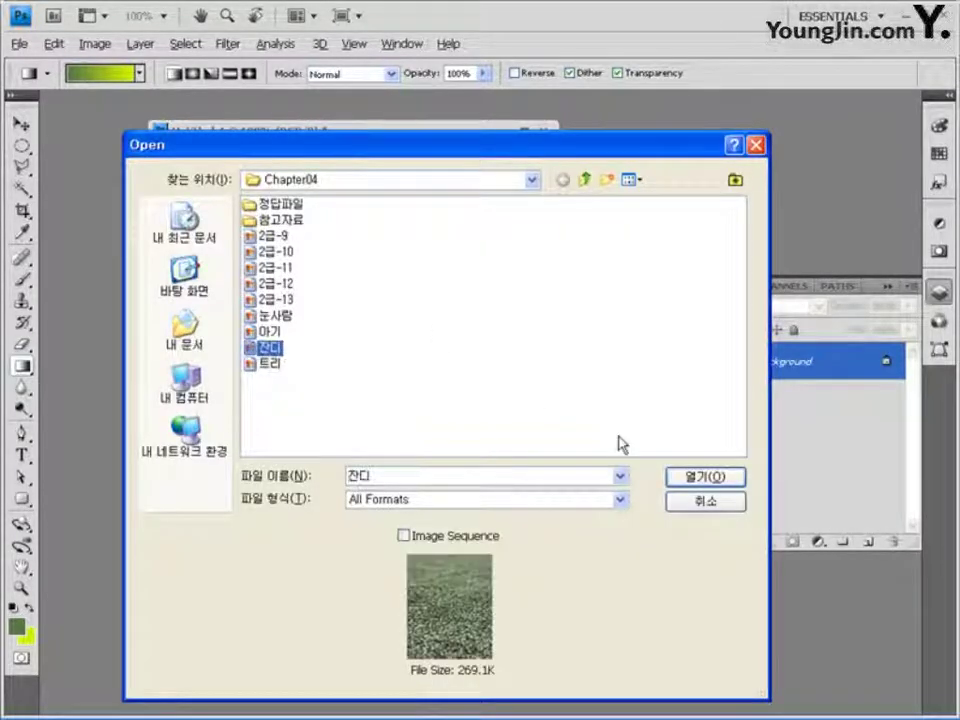
click(705, 476)
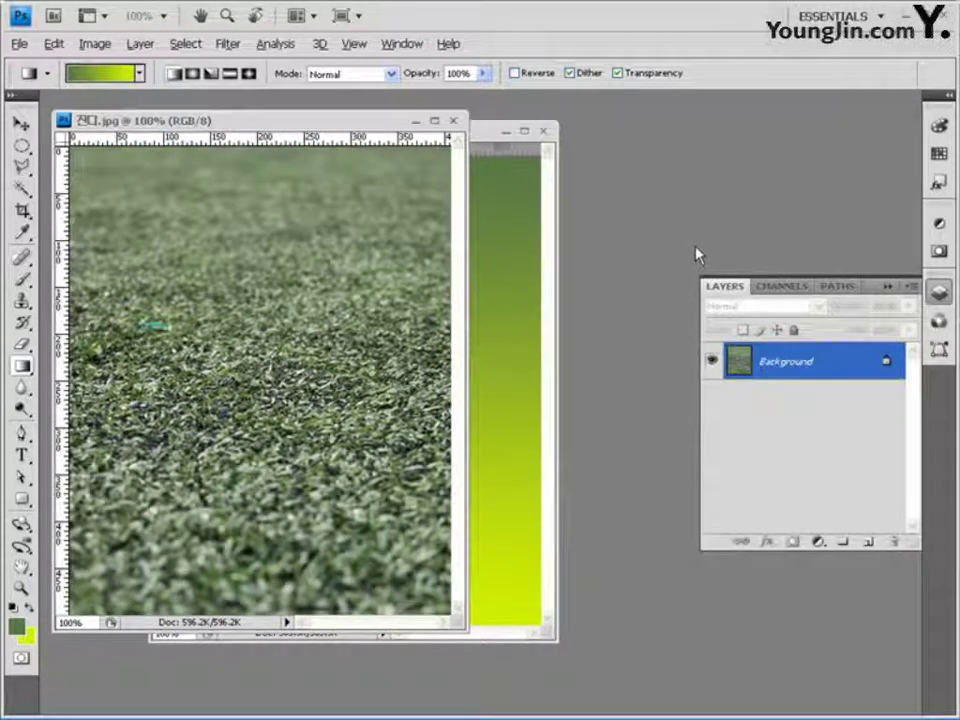
key(ctrl+a)
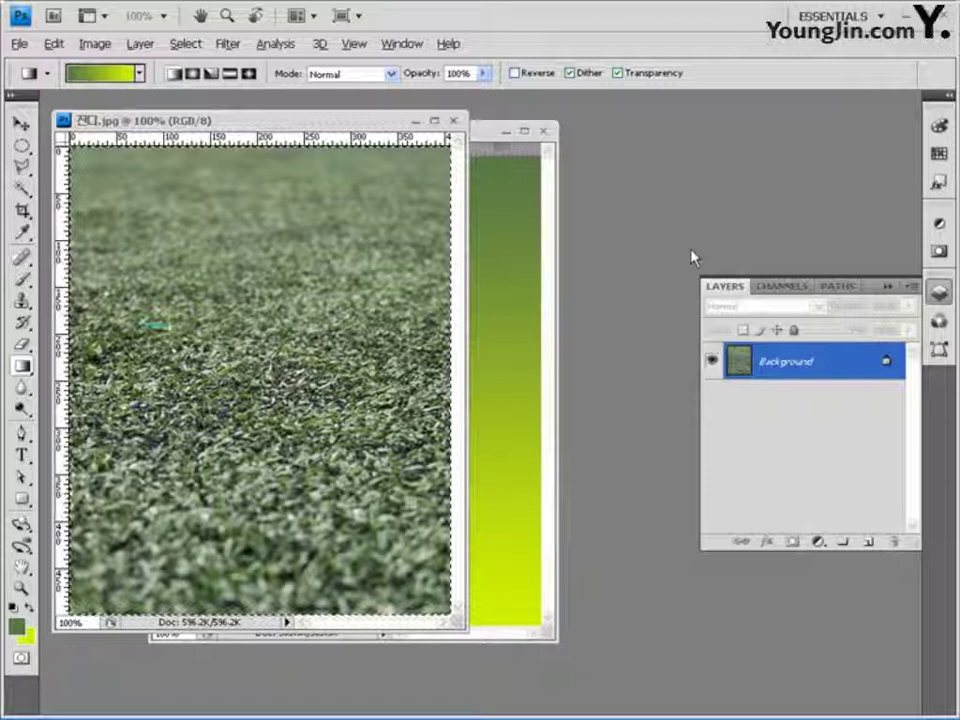
click(480, 132)
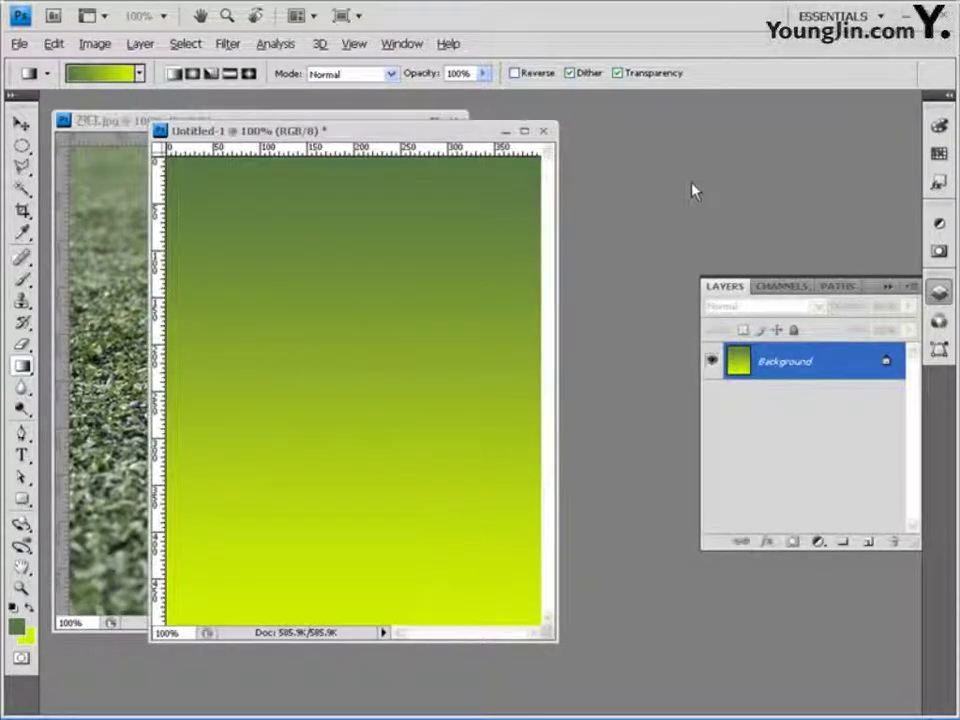
key(ctrl+v)
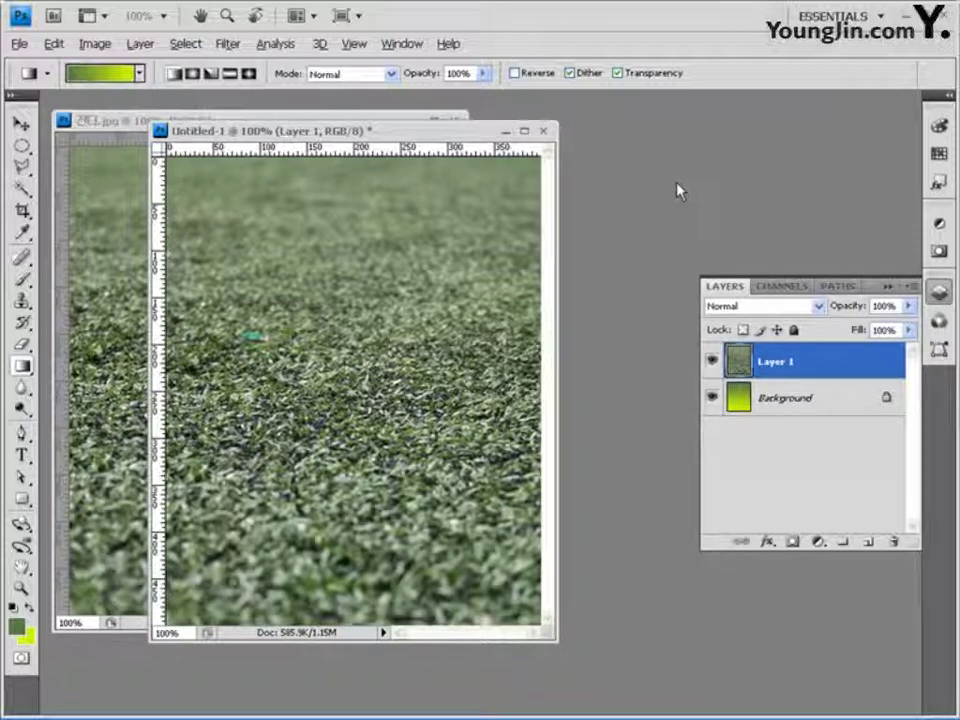
Add a layer mask to the grass layer and apply a vertical black-to-white linear gradient across the canvas's upper half, hiding the top.
click(792, 541)
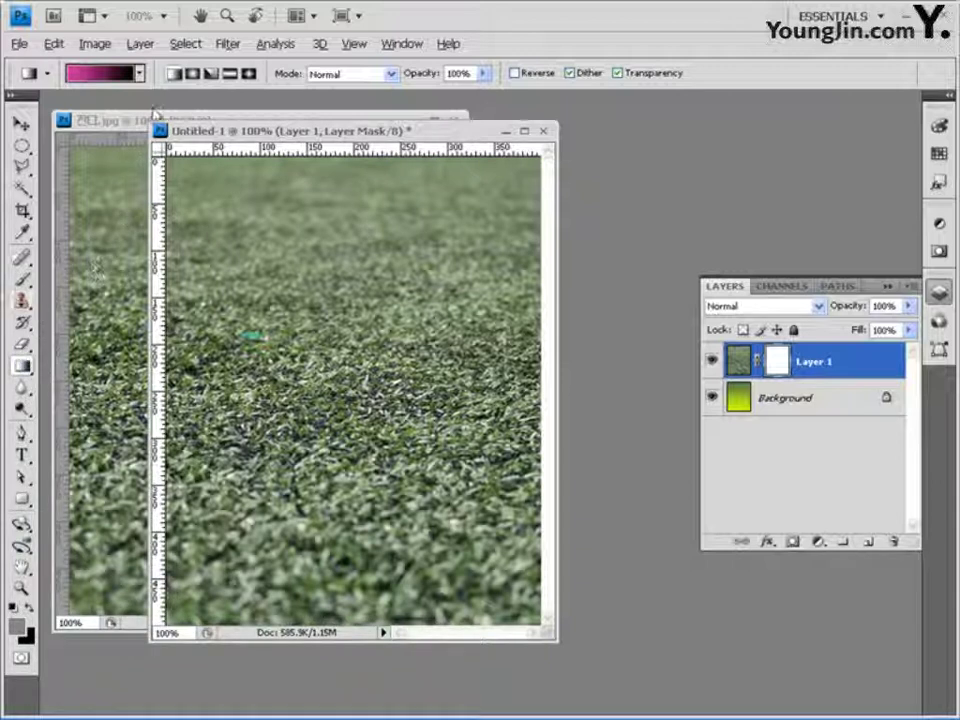
click(140, 73)
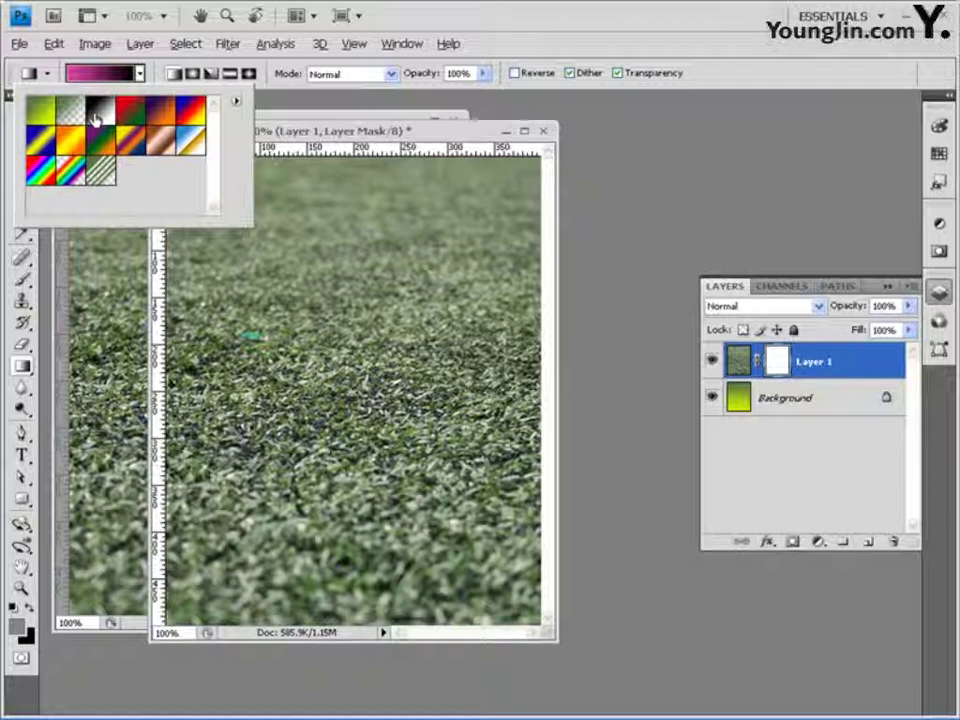
click(94, 120)
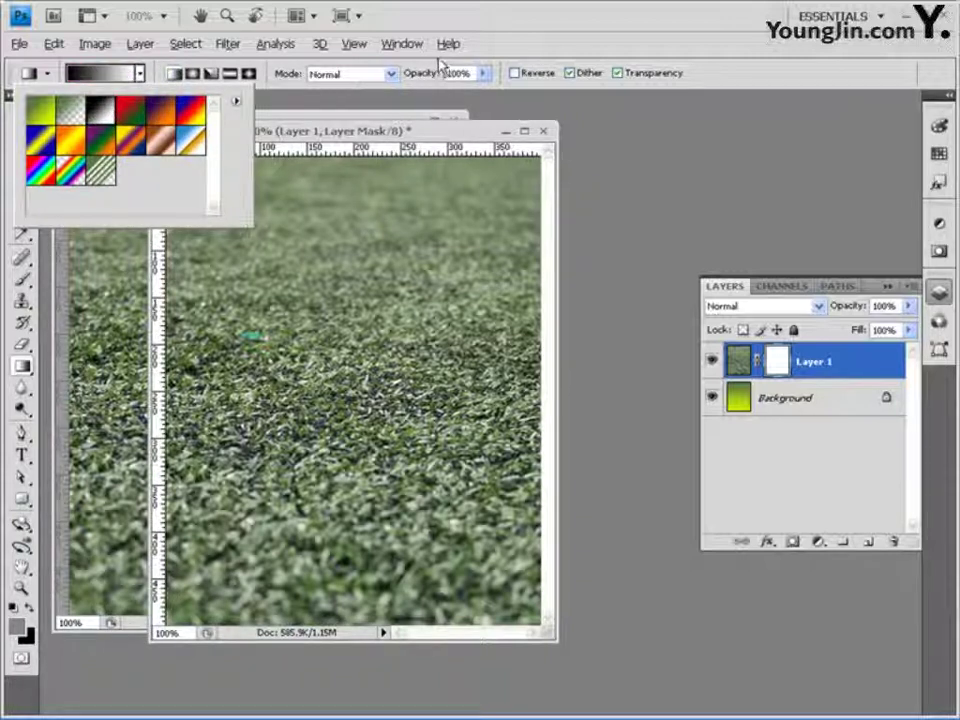
click(574, 79)
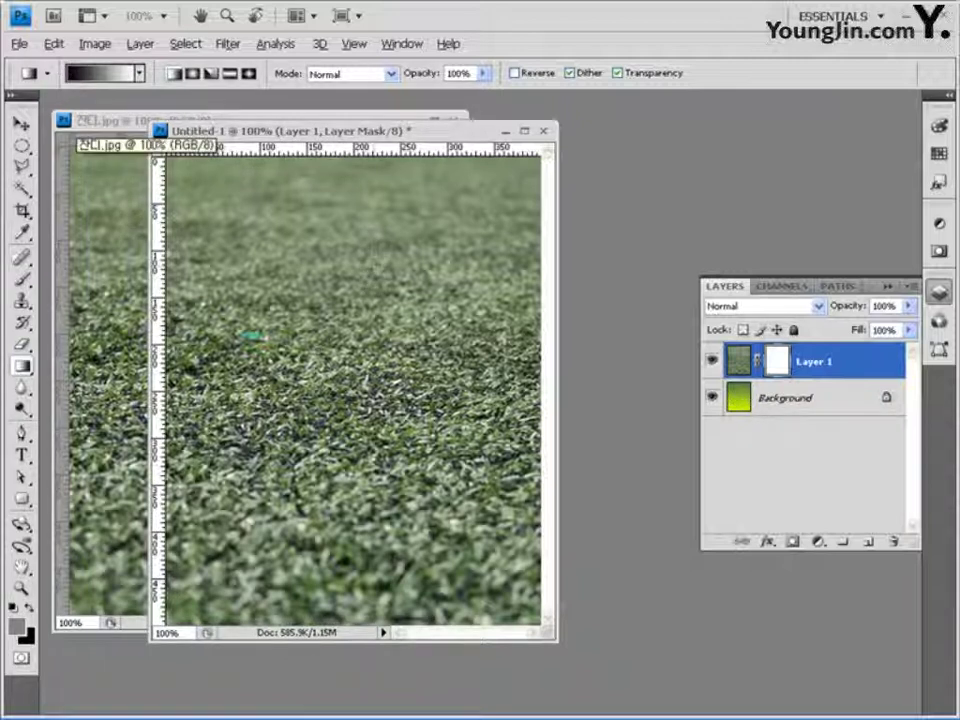
drag(371, 270, 371, 426)
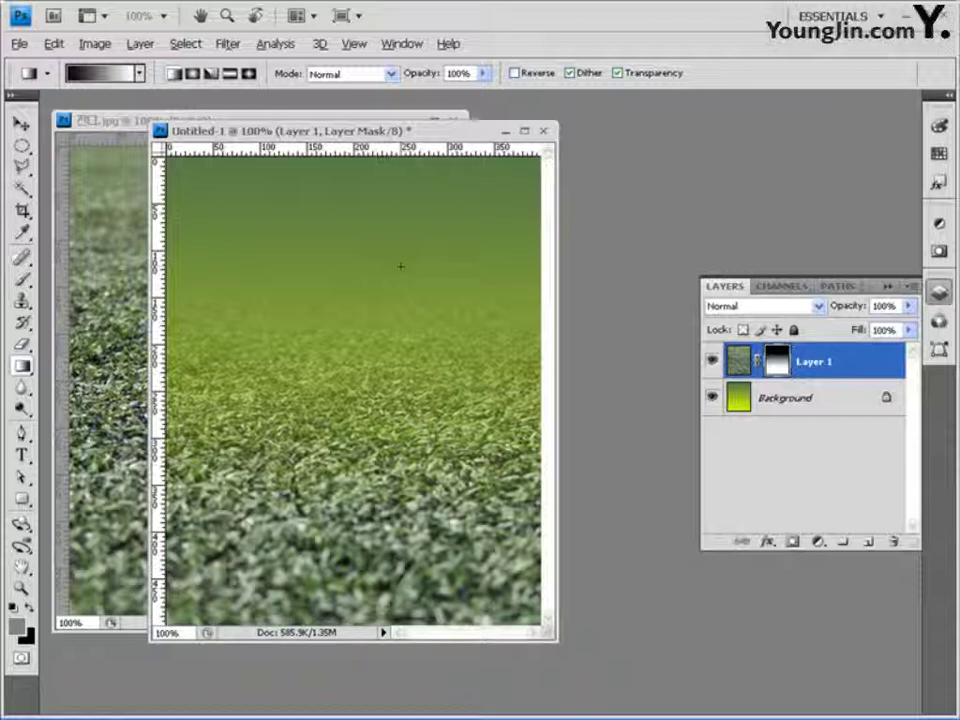
Marquee-select a central rectangle about 260 × 320 px and fill it with white (#ffffff) on a new layer.
drag(21, 145, 63, 148)
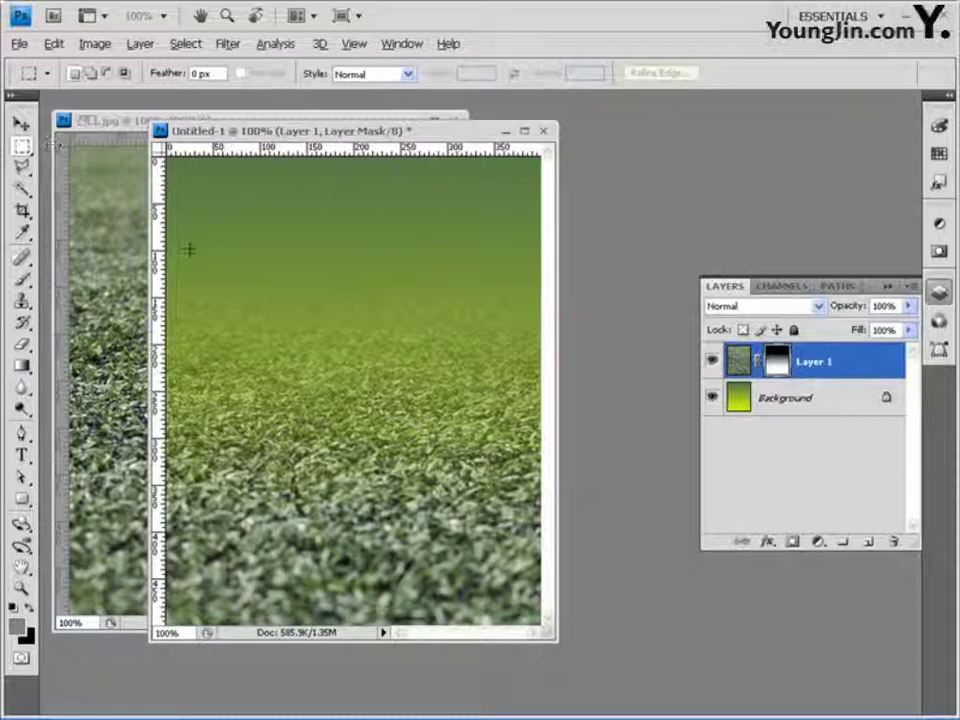
drag(237, 226, 487, 530)
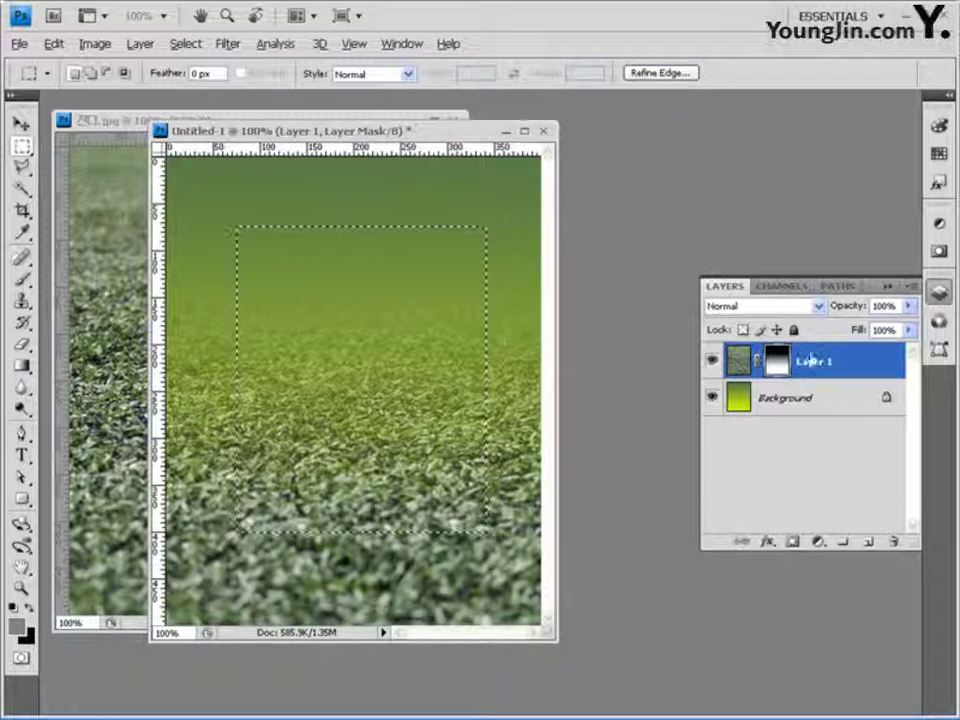
click(868, 543)
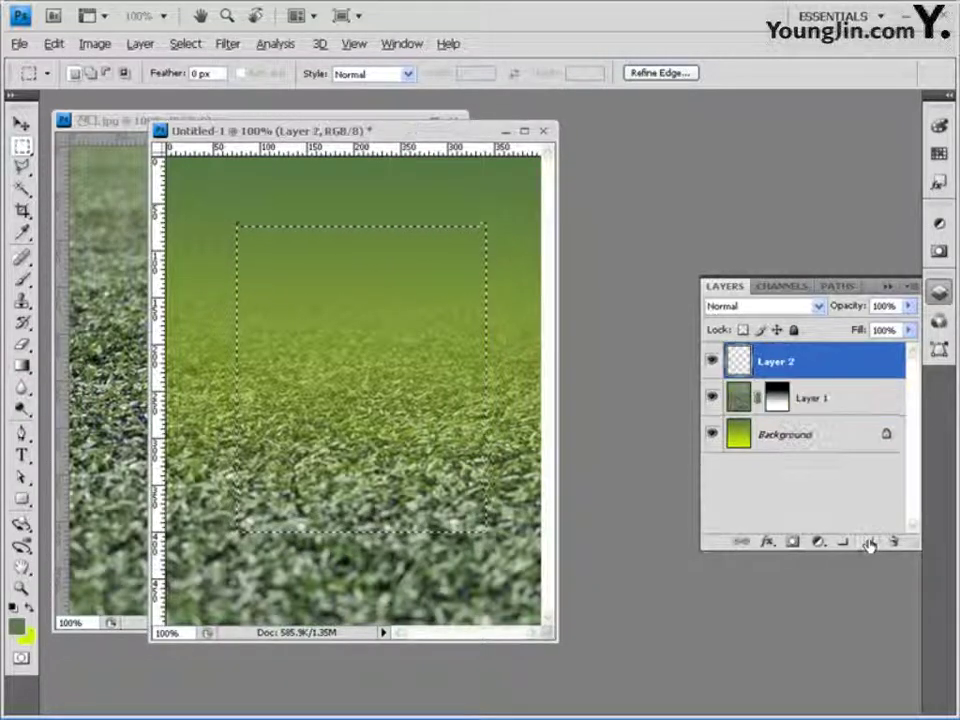
click(15, 625)
click(207, 316)
click(658, 308)
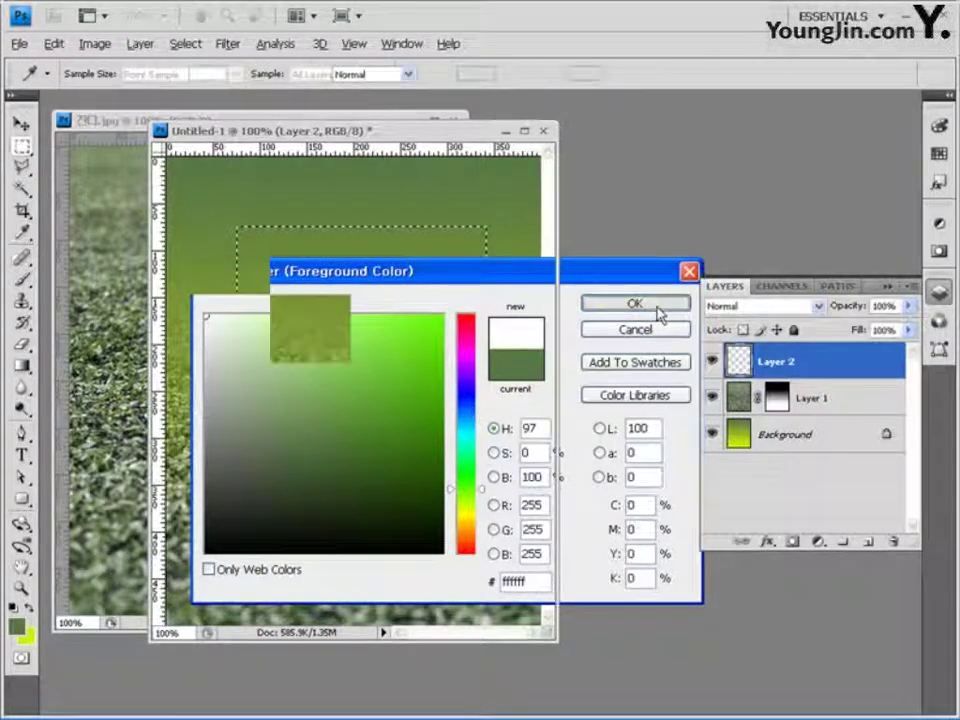
key(alt+BackSpace)
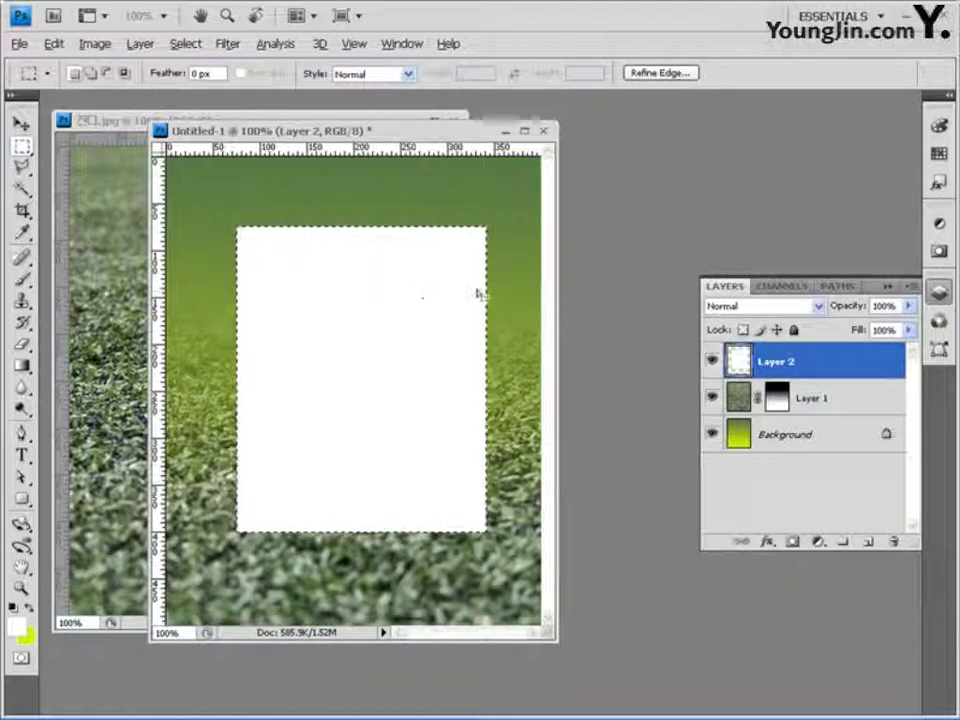
Apply a Drop Shadow to the white rectangle layer with a distance of 0 px and a slightly larger size.
click(768, 541)
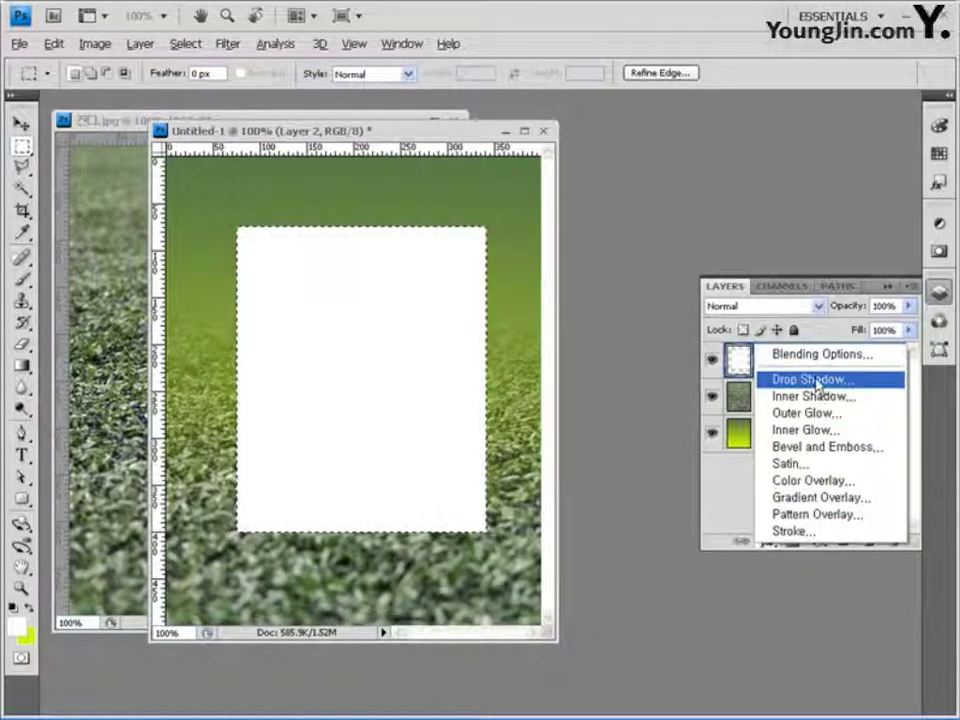
click(822, 380)
drag(648, 328, 819, 328)
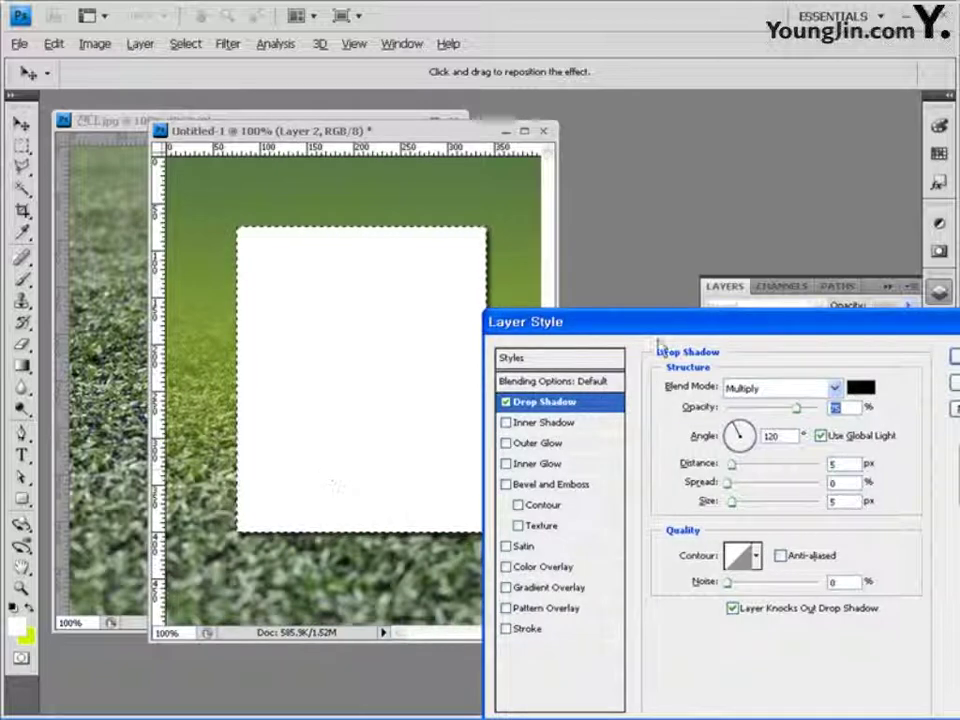
drag(660, 322, 505, 339)
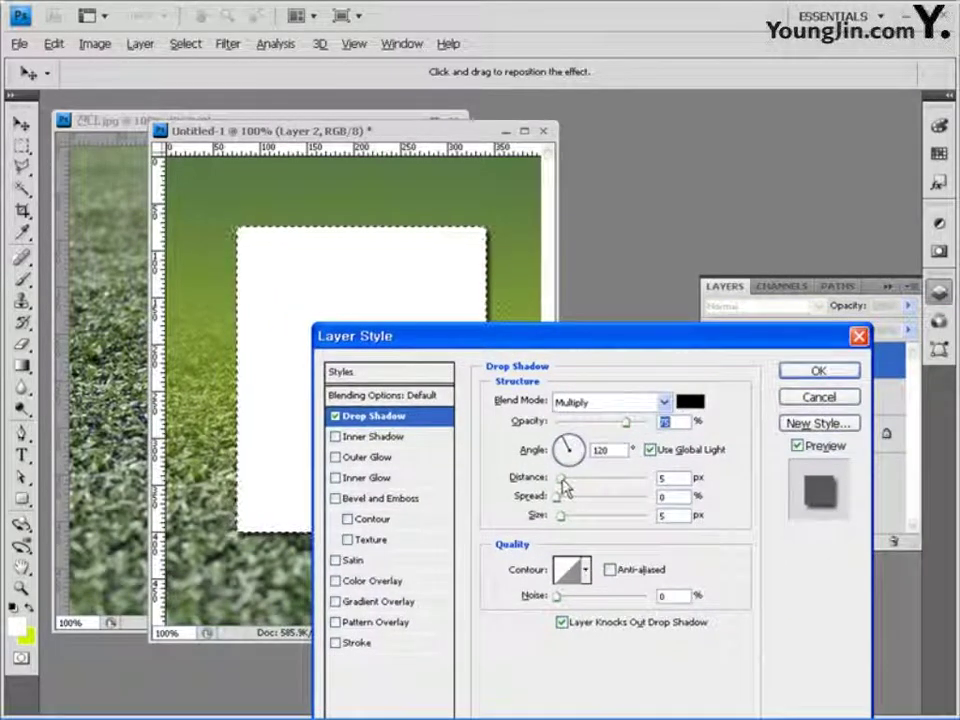
drag(561, 479, 567, 516)
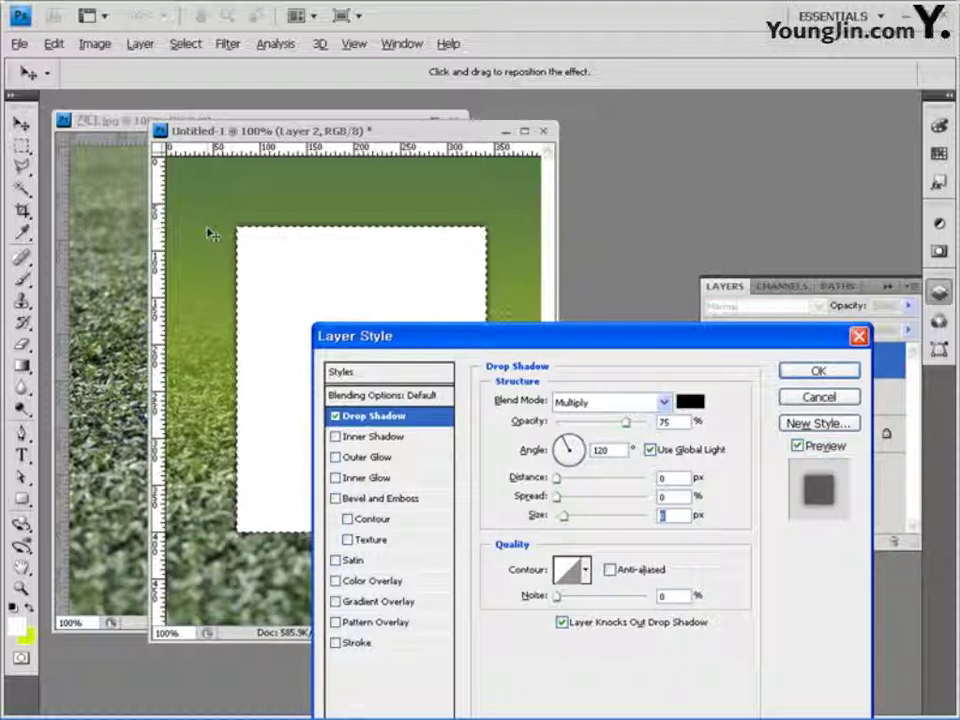
click(795, 370)
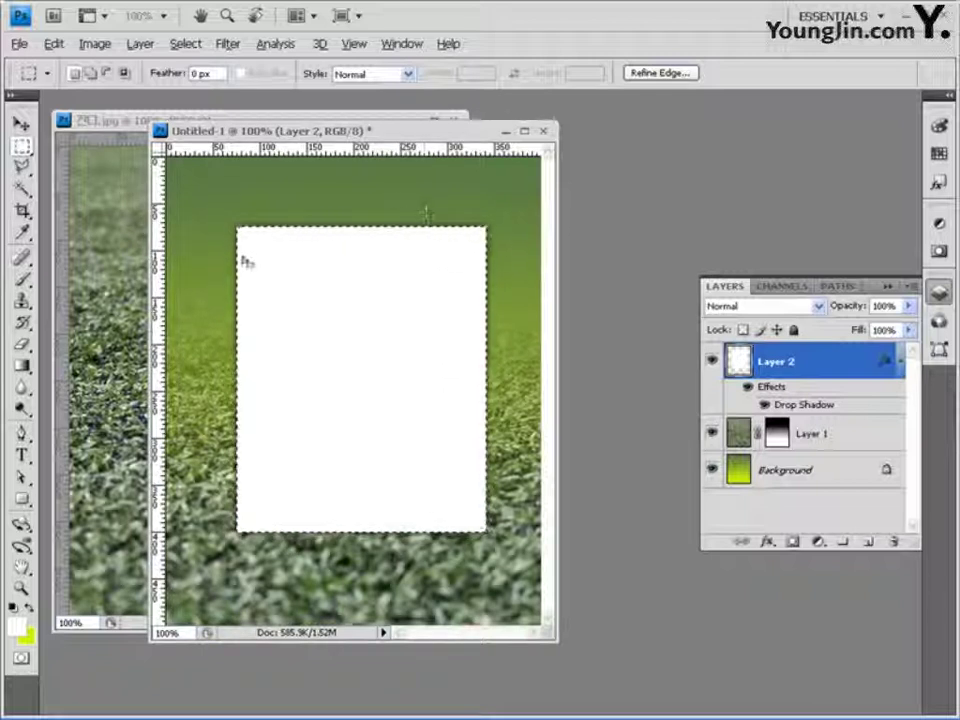
Contract the rectangle selection by 16 pixels and trim its lower part, leaving a wider white border at the bottom.
click(186, 43)
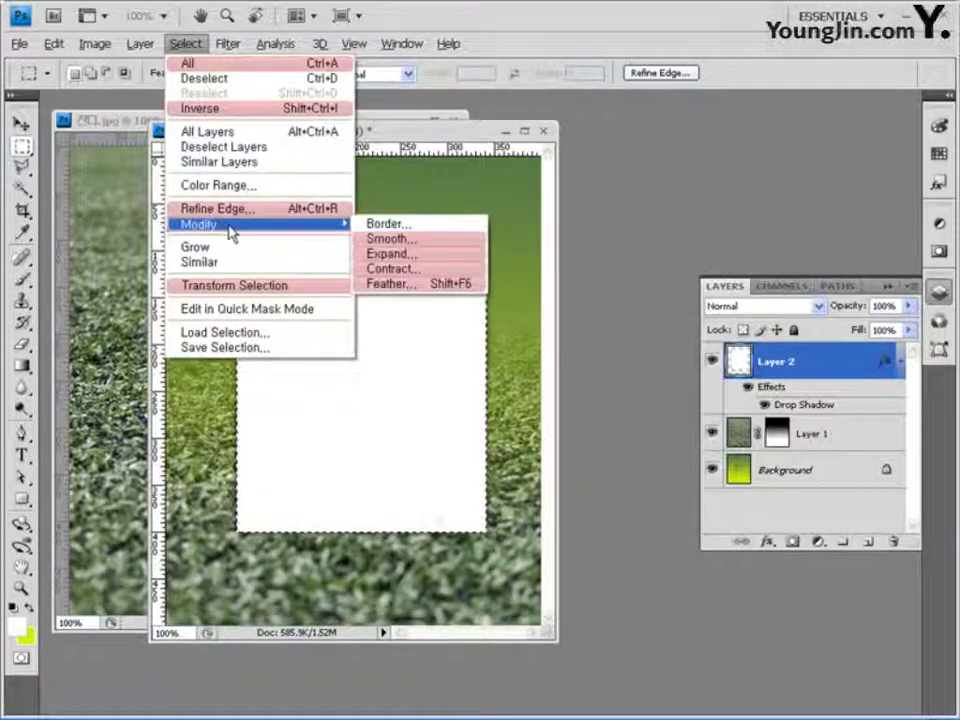
click(419, 270)
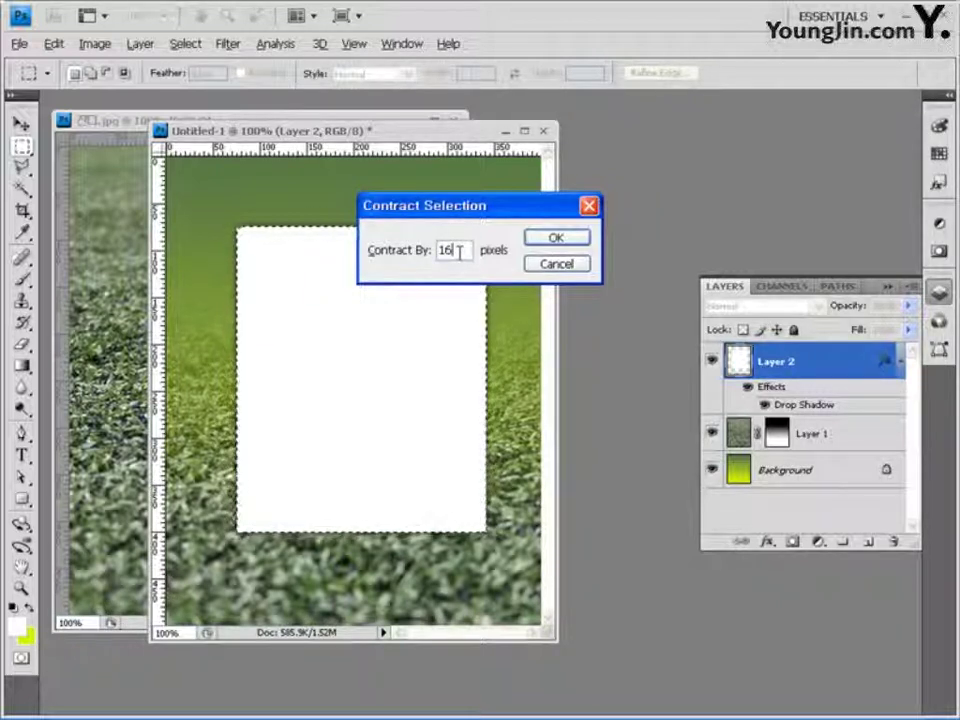
click(557, 240)
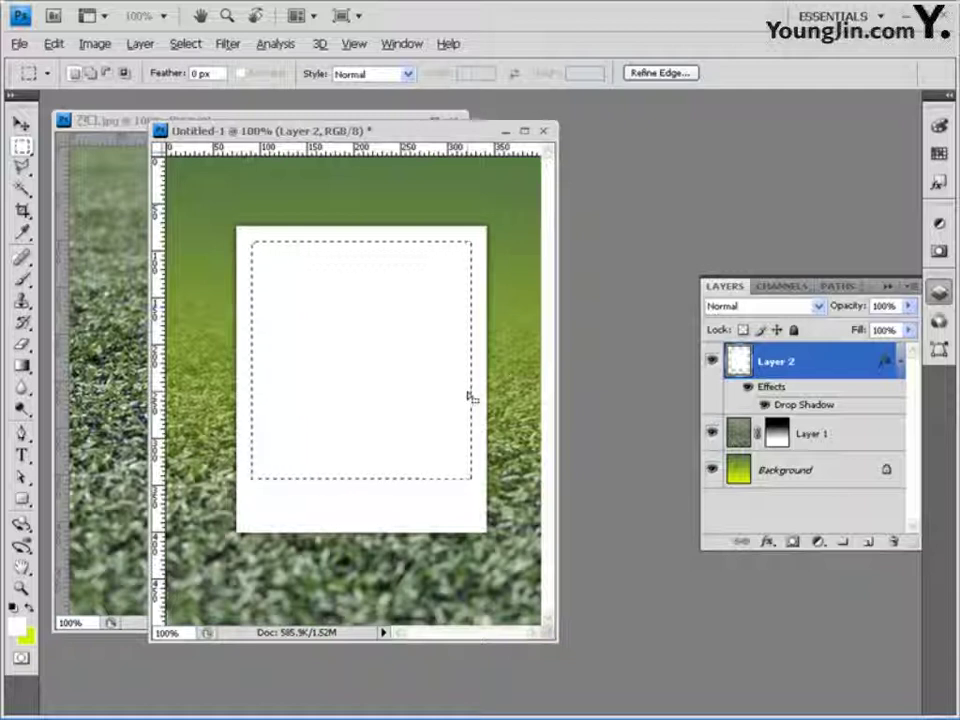
Minimize the grass photo document and open the baby photo 아기 from the Chapter04 folder.
click(393, 116)
click(418, 120)
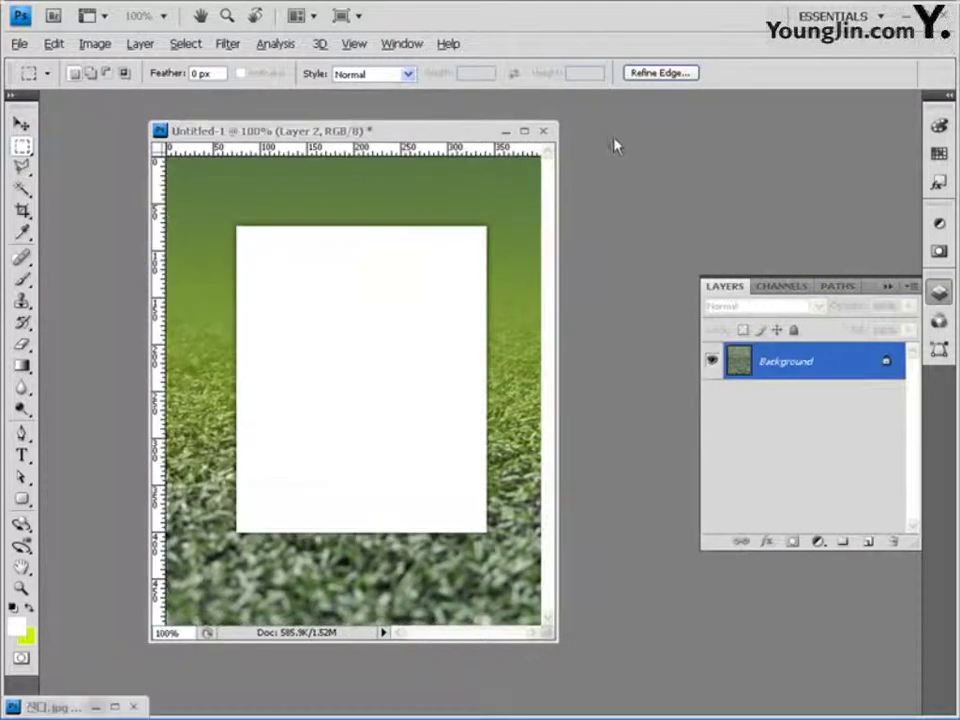
double_click(677, 171)
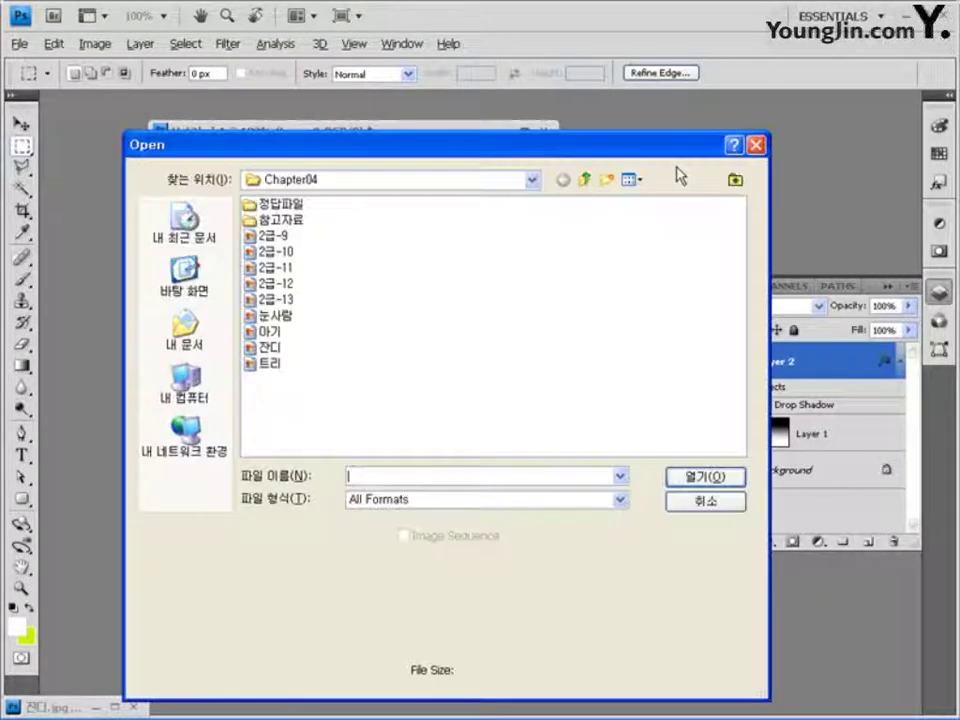
click(272, 331)
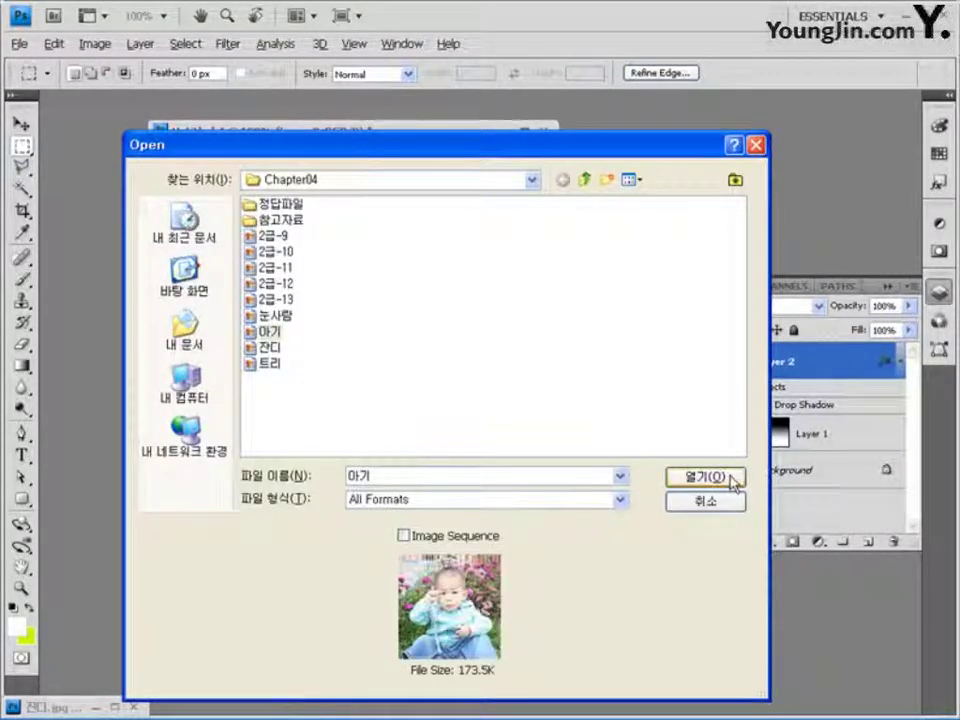
click(728, 477)
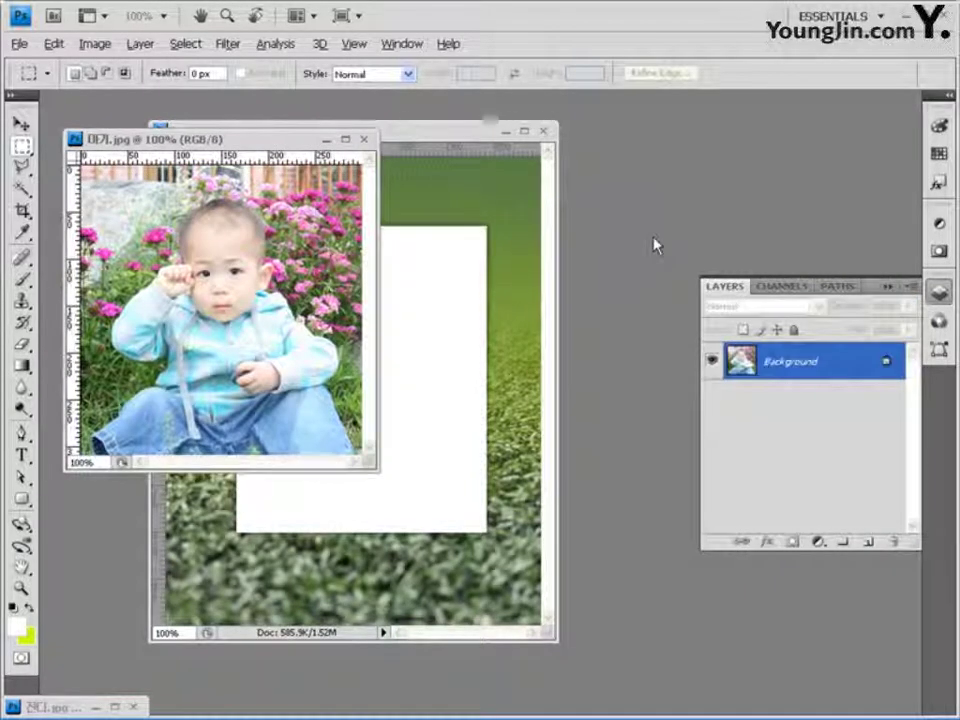
Copy the entire baby photo and use Paste Into to place it inside the selection on the white frame in Untitled-1.
key(ctrl+a)
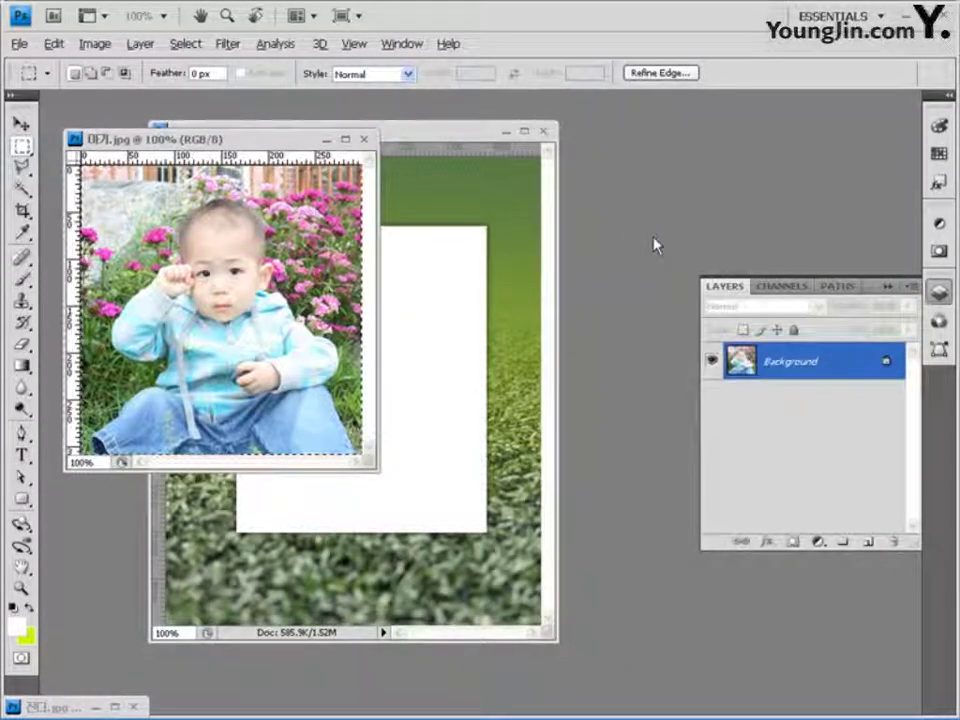
click(443, 133)
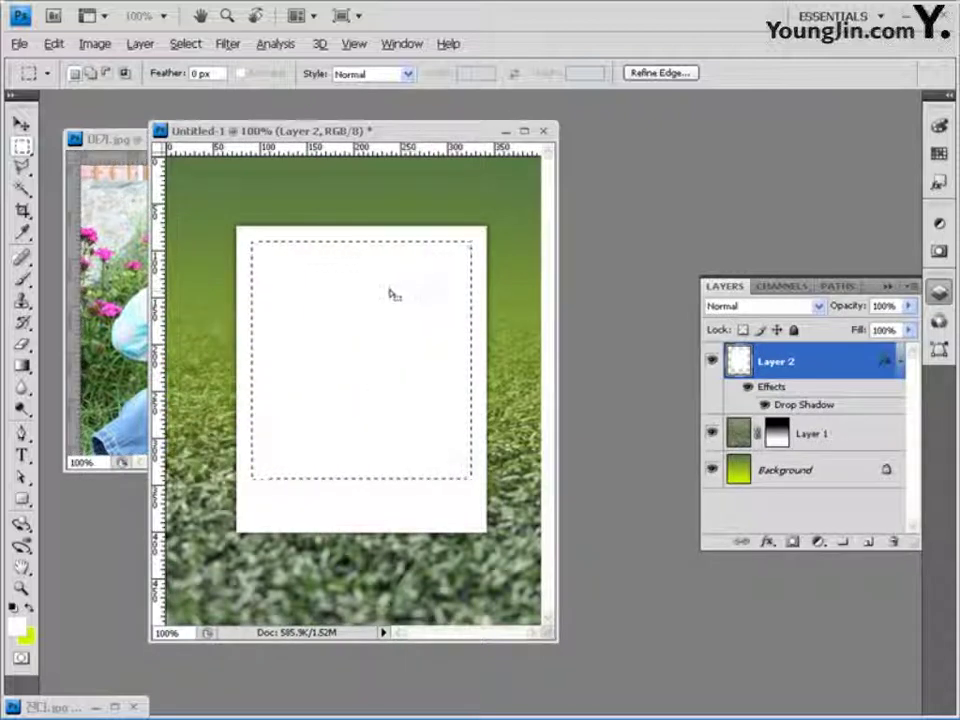
click(54, 44)
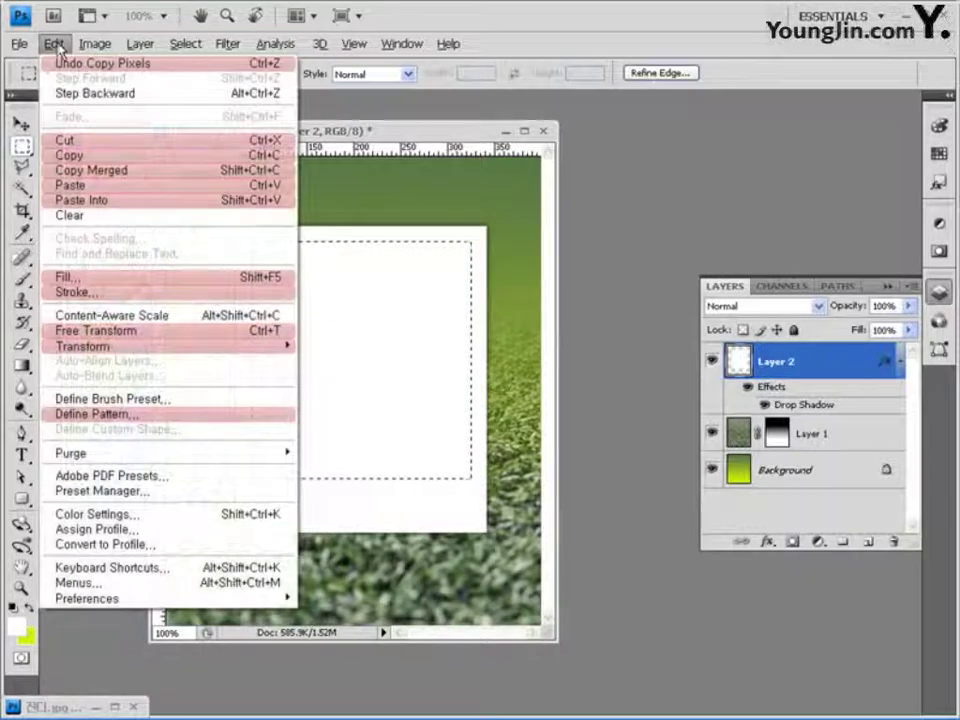
click(270, 204)
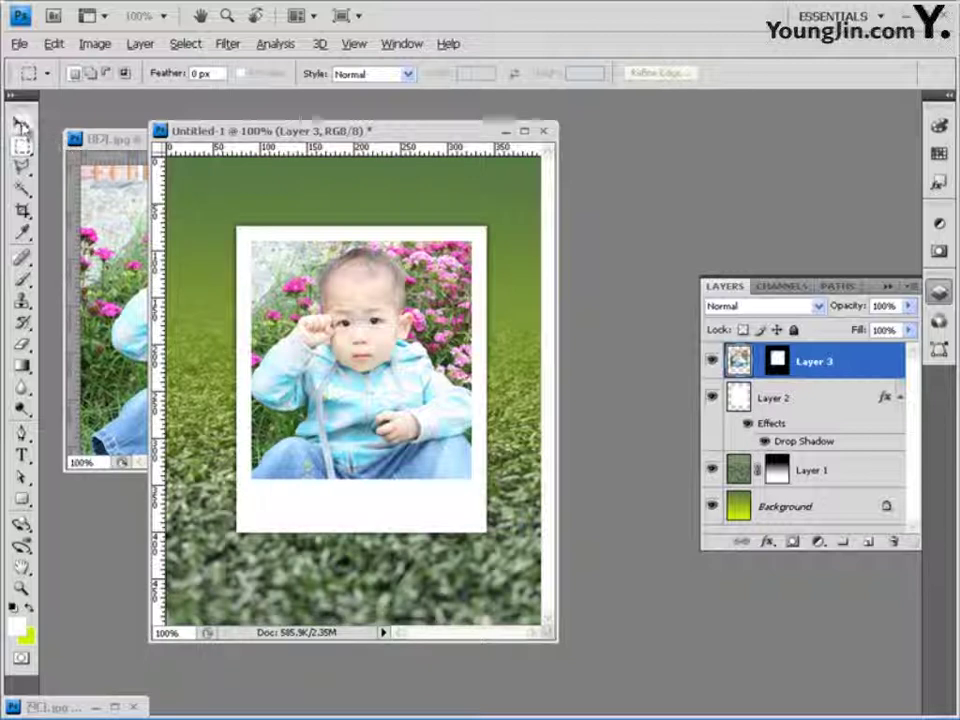
Try different positions for the baby photo inside its masked frame with the Move tool, leaving it slightly lower than where it was pasted.
click(21, 123)
drag(292, 264, 397, 333)
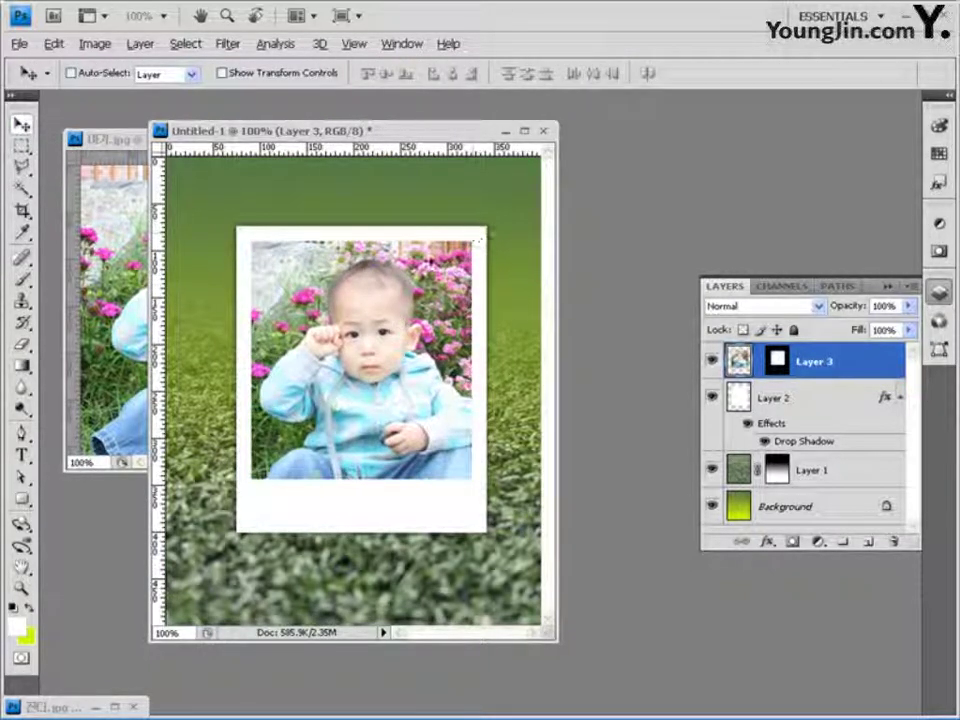
drag(360, 190, 352, 176)
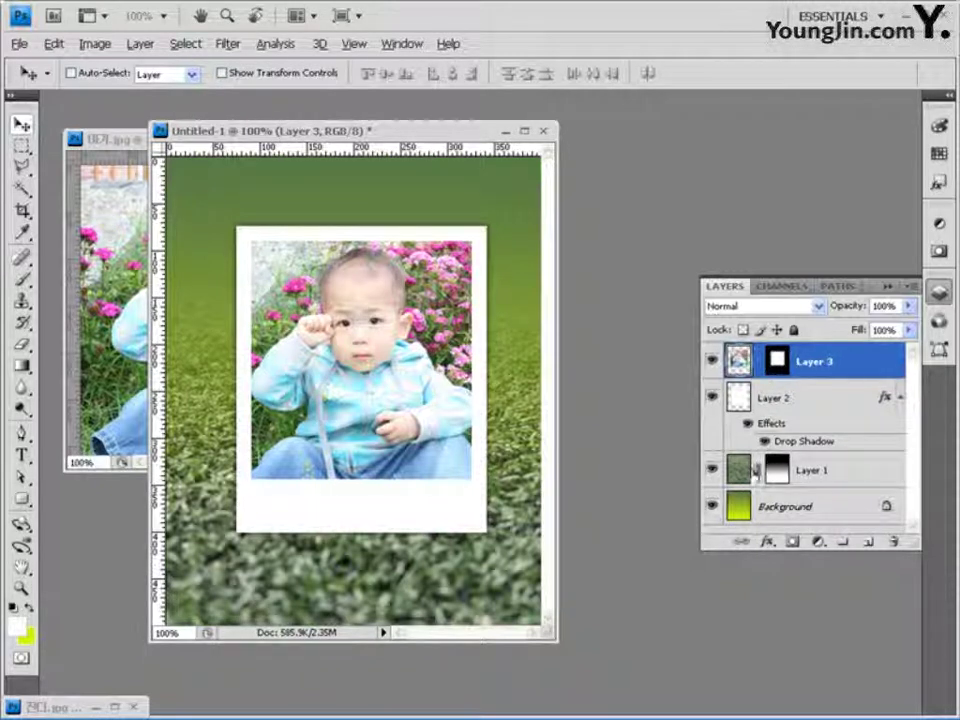
click(757, 362)
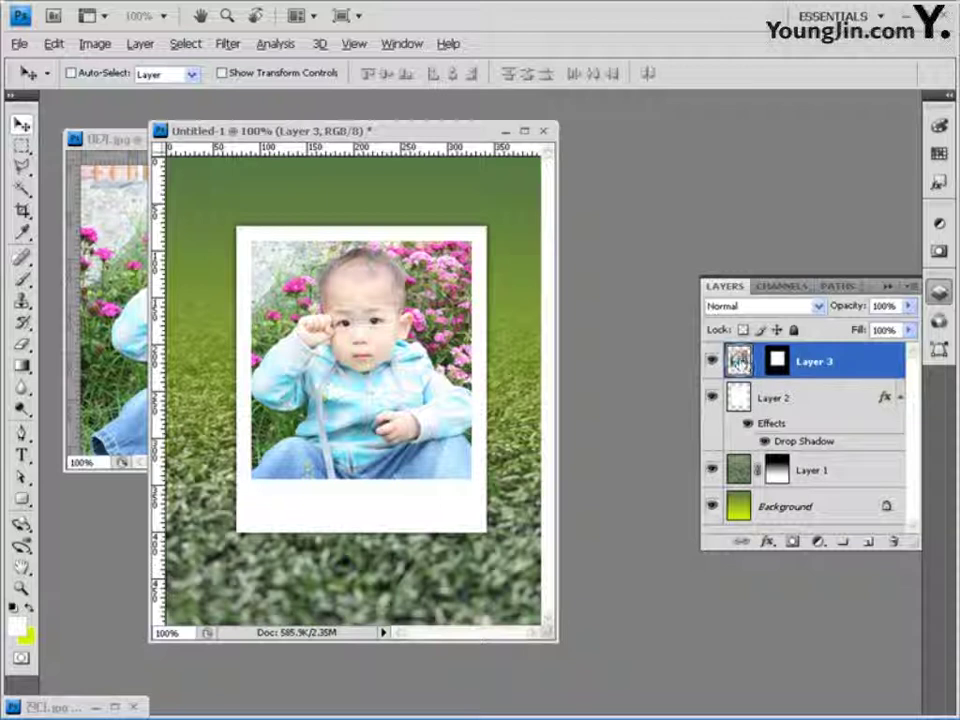
drag(305, 260, 300, 278)
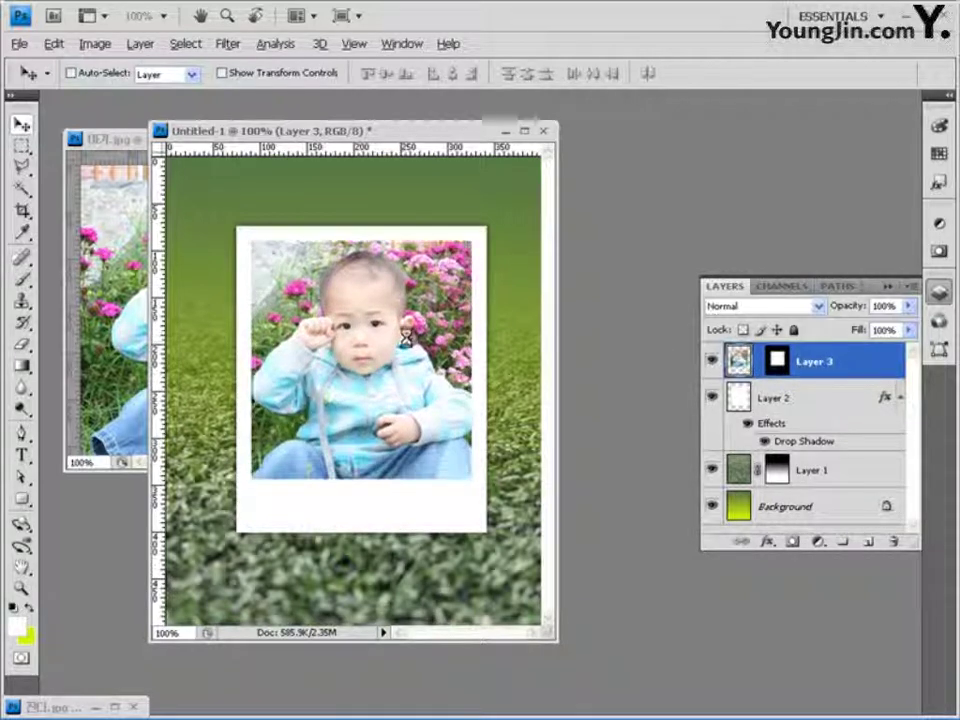
Try moving Layer 3's mask separately from the baby photo, and reselect the photo thumbnail.
click(777, 361)
mouse_move(448, 349)
mouse_down()
mouse_move(497, 355)
mouse_move(422, 355)
mouse_move(465, 355)
mouse_up()
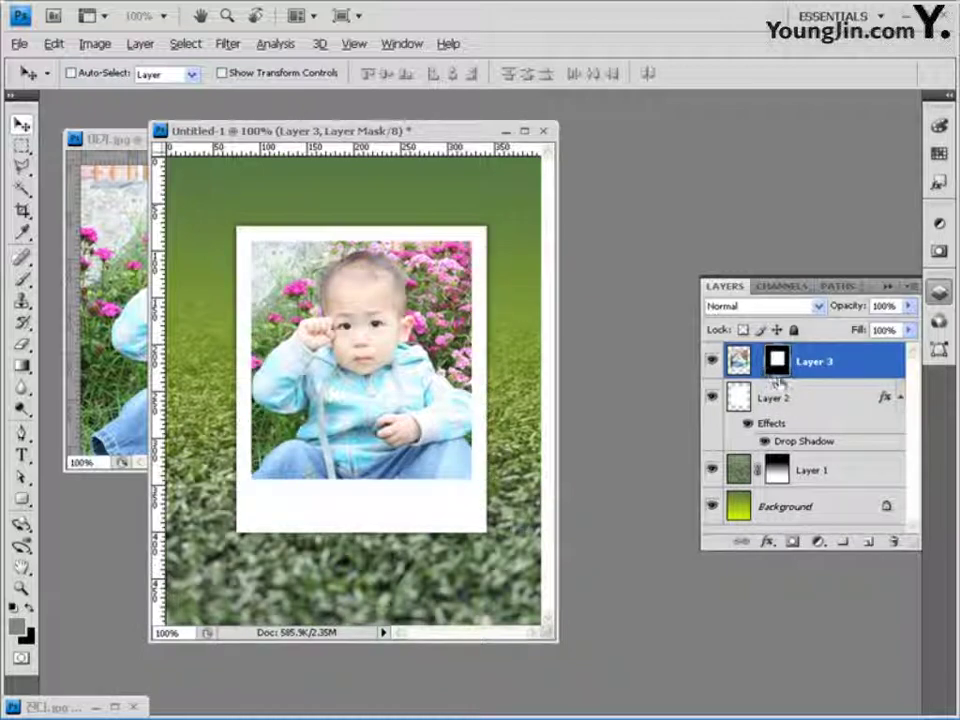
click(738, 364)
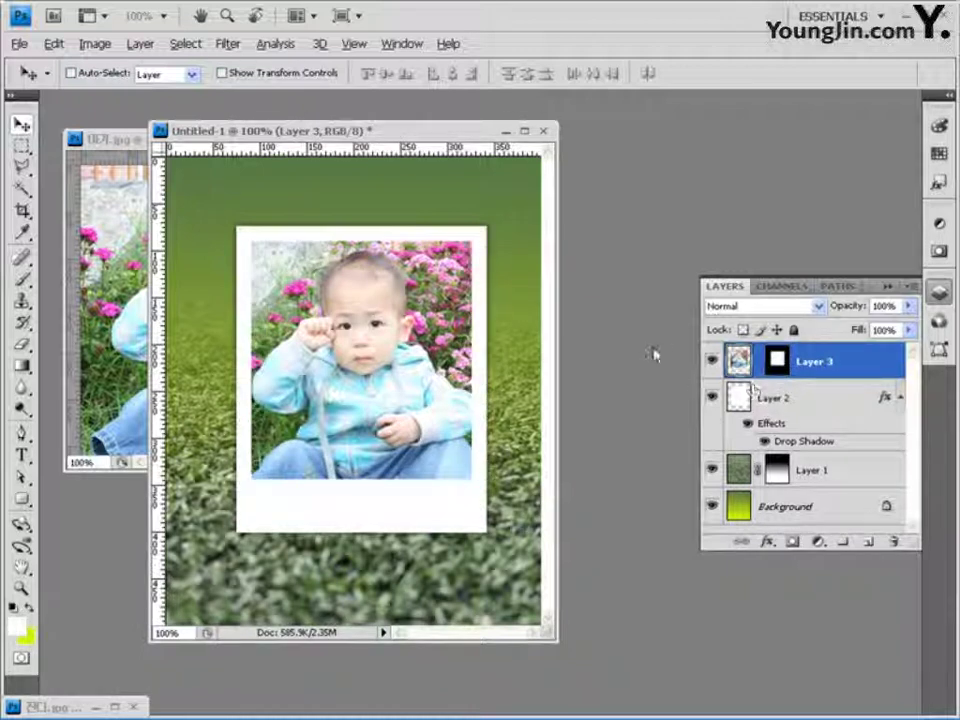
Try rotating the baby photo about 17.8° inside its fixed mask with Free Transform.
key(ctrl+t)
drag(533, 391, 520, 445)
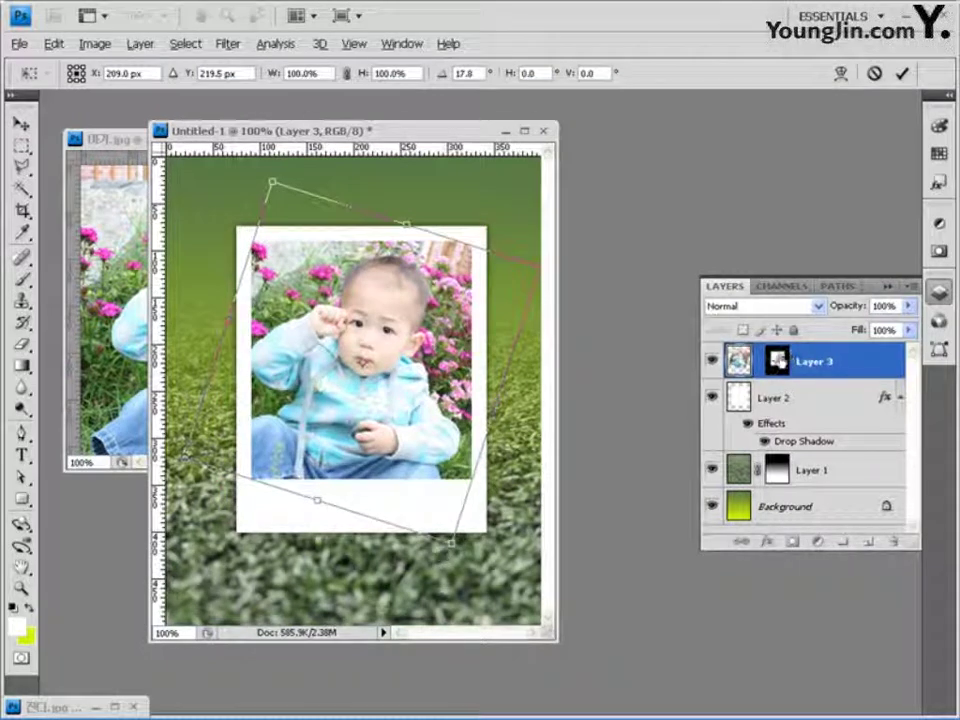
key(Return)
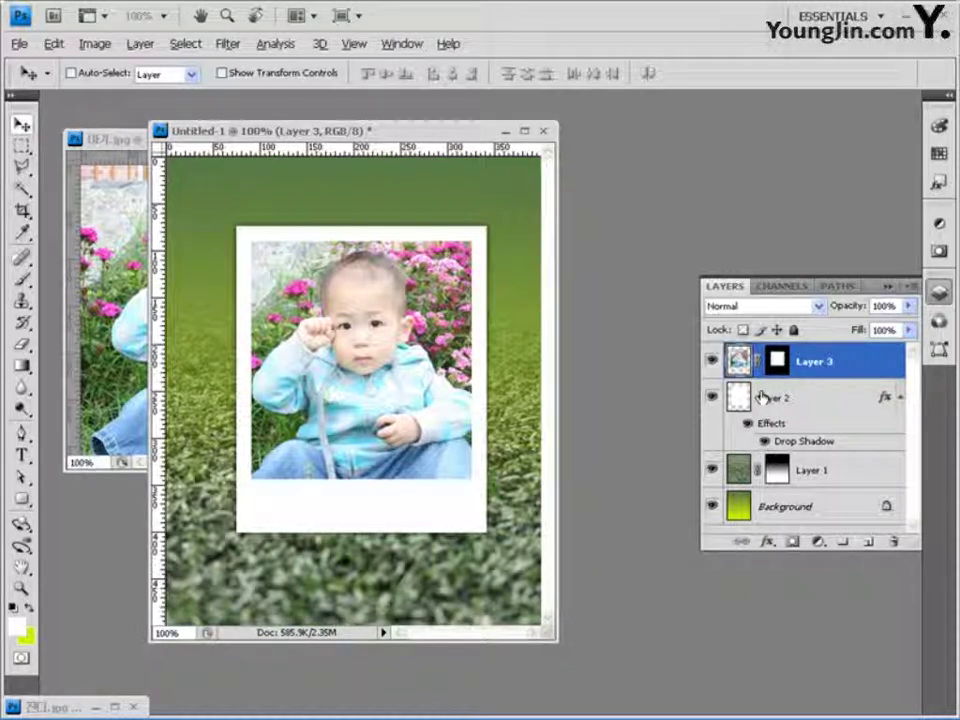
Add the caption 경기도 꽃 박람회 견학 on the grass below the white frame in 18 pt 돋움.
click(21, 455)
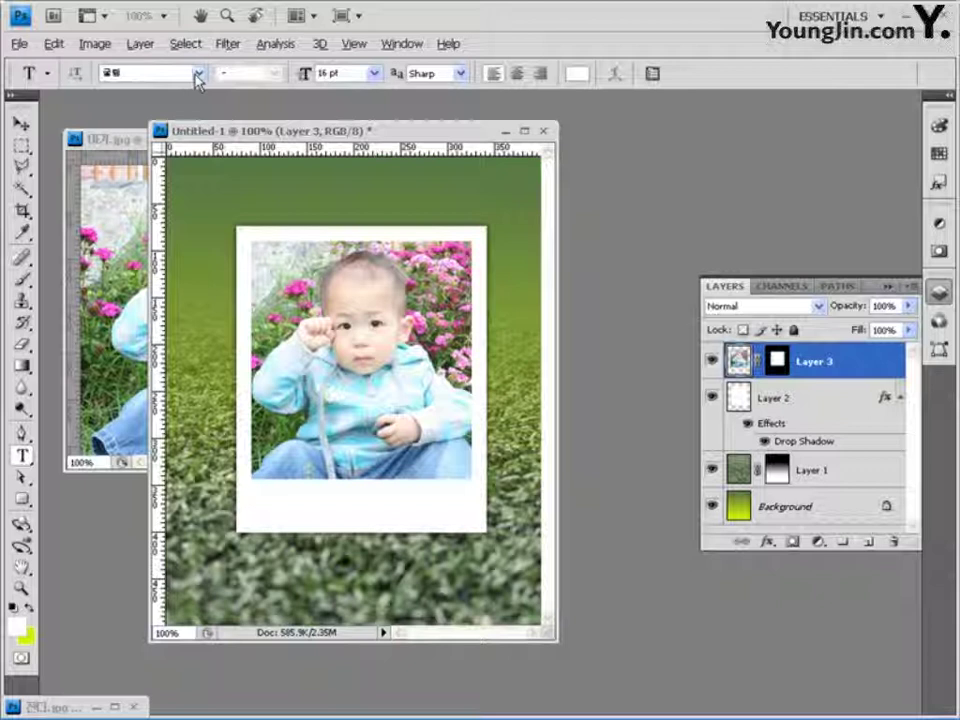
click(147, 76)
text(돋움)
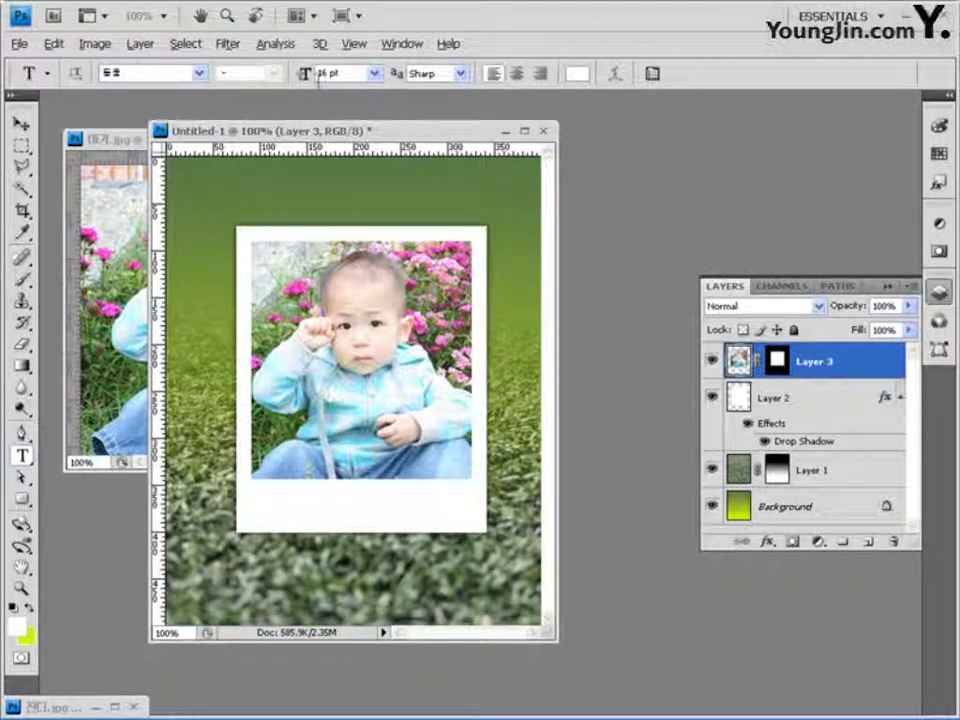
text(18)
click(245, 578)
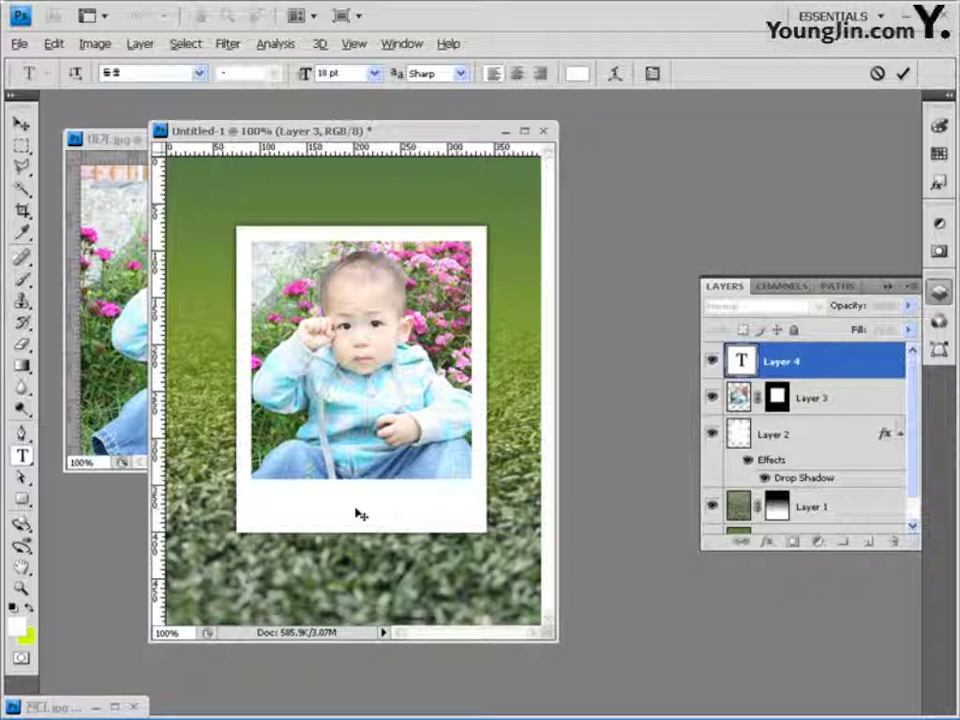
text(꽃)
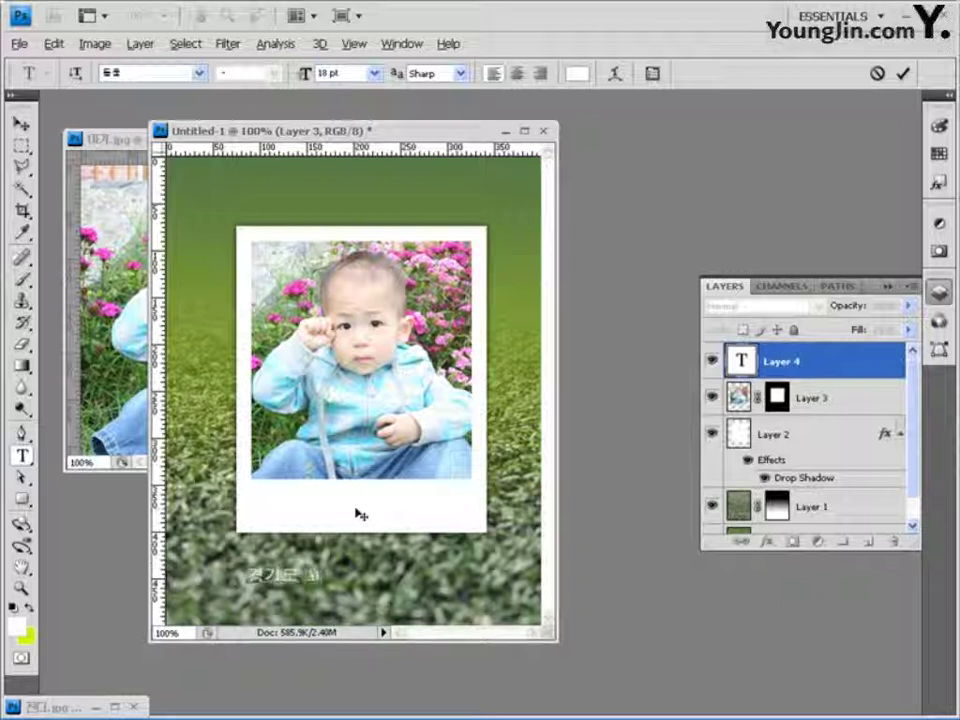
text(길꽃 바)
text(람회)
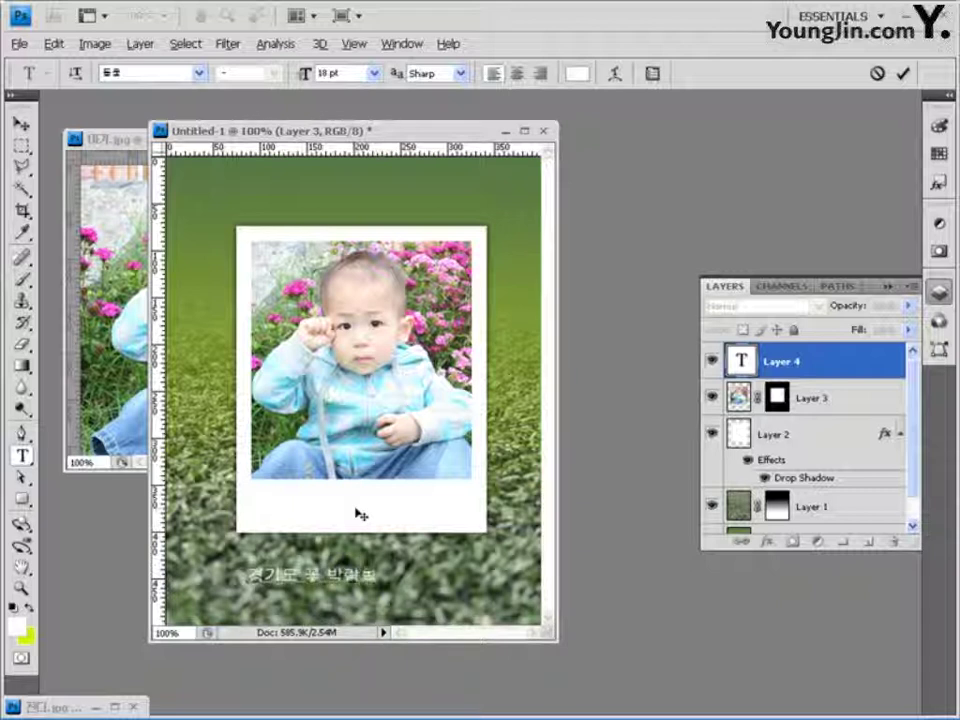
text( 개화)
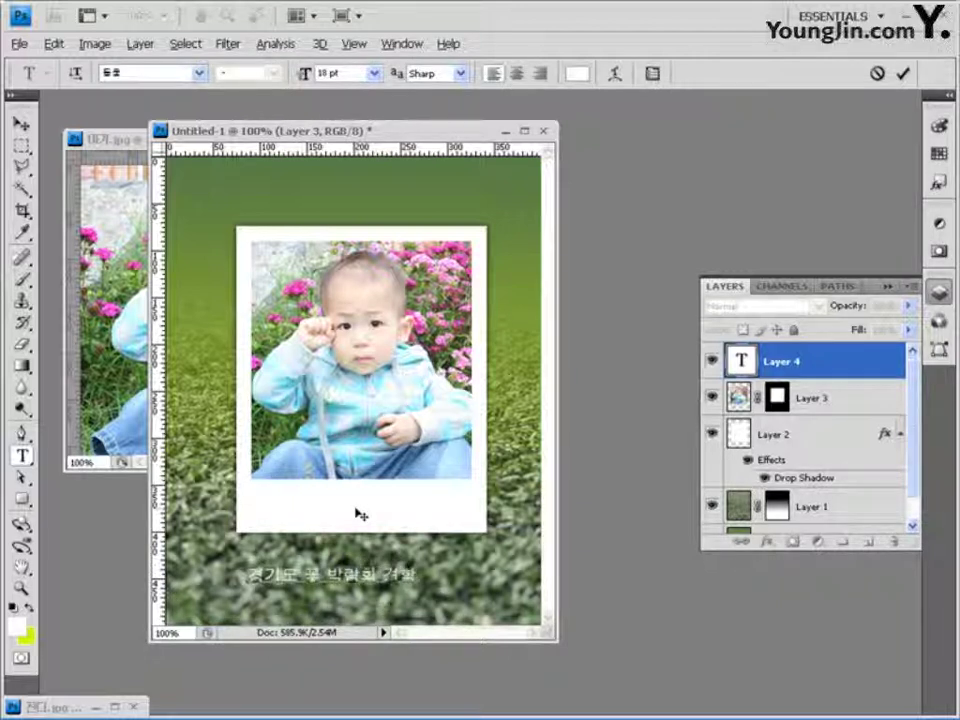
click(20, 123)
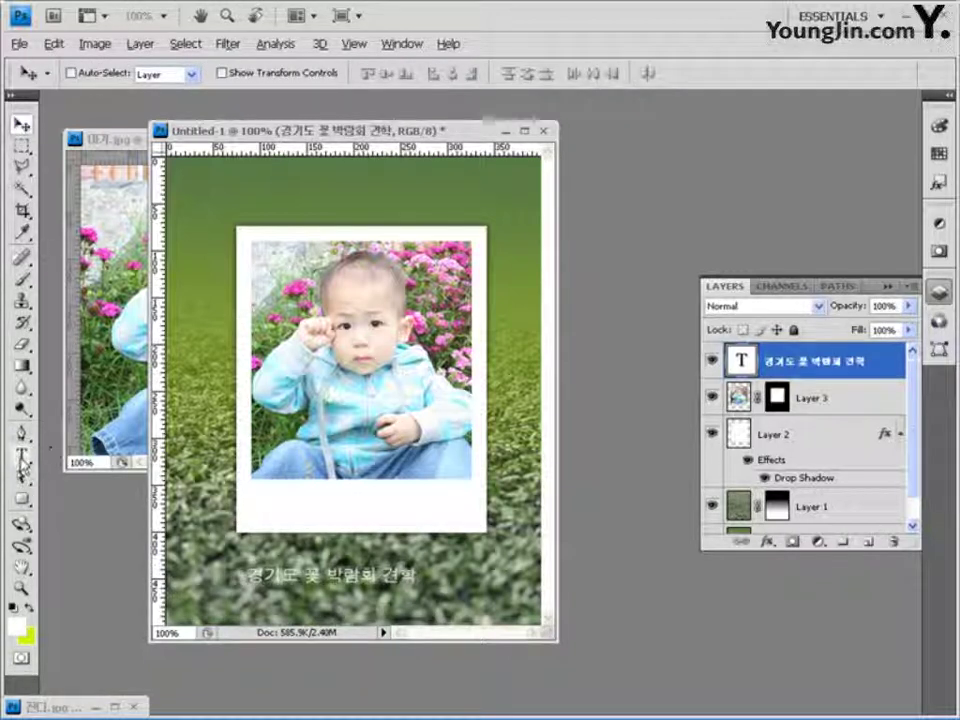
Warp the caption text with the Flag style, horizontal, at a +50% bend.
click(21, 458)
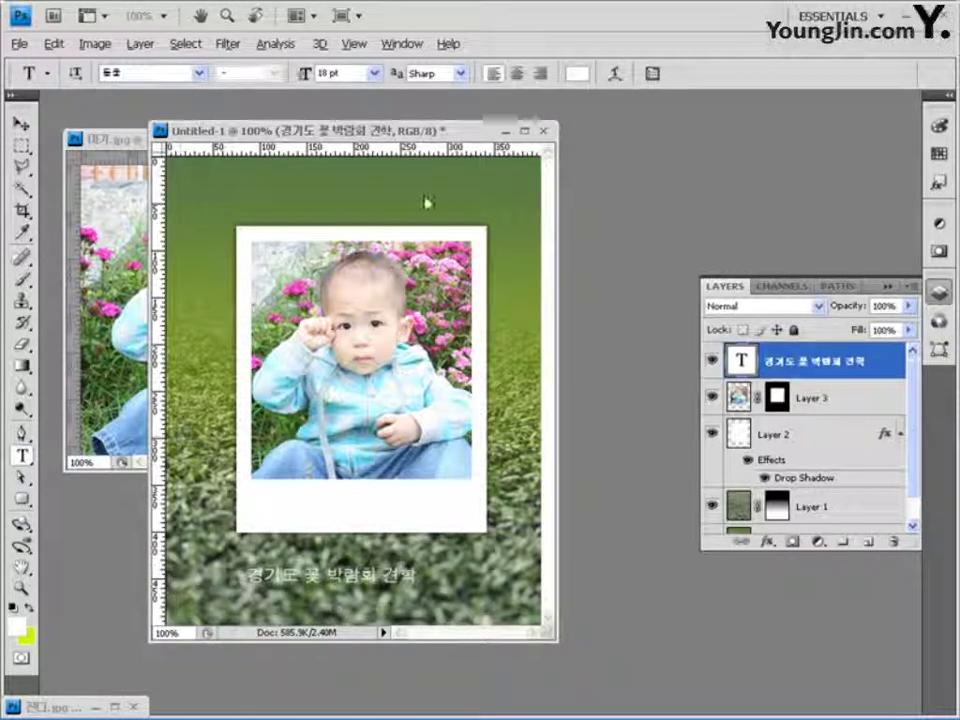
click(617, 74)
click(601, 190)
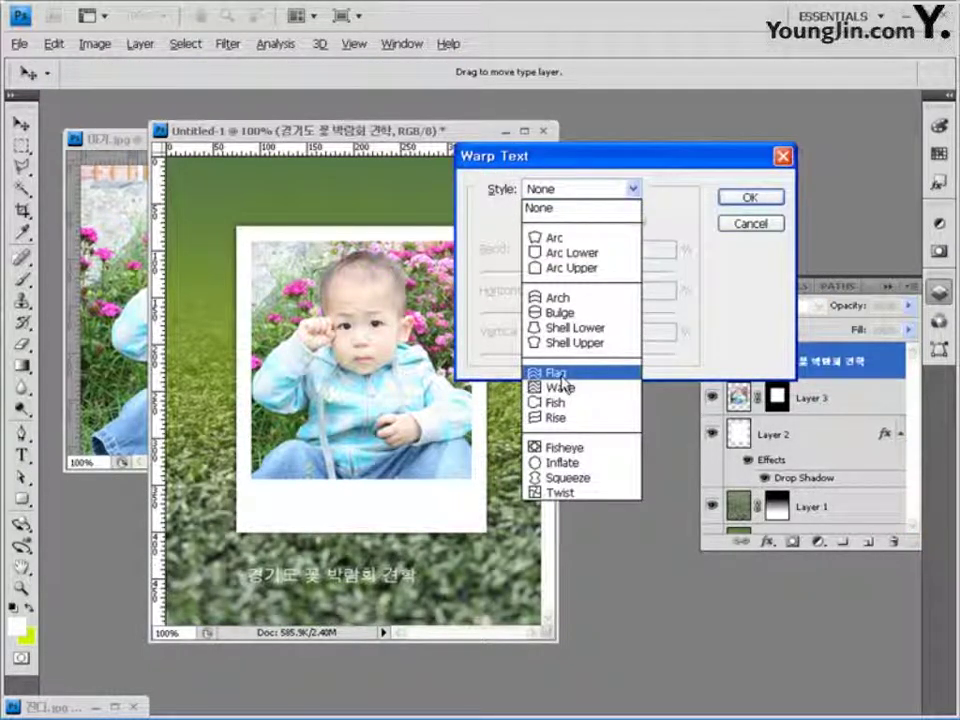
click(561, 375)
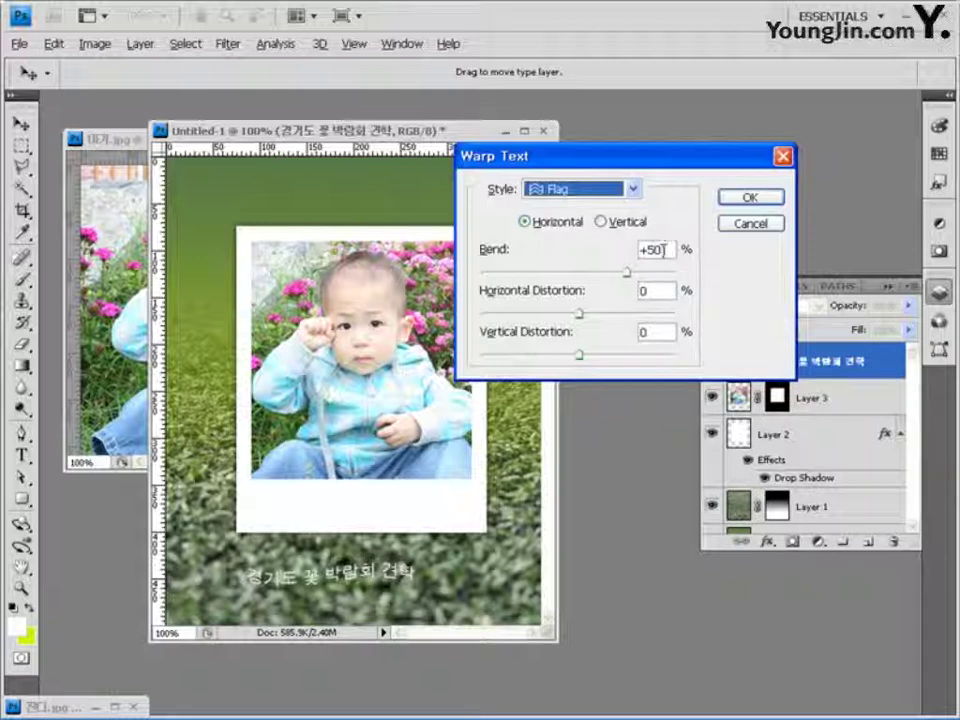
click(650, 249)
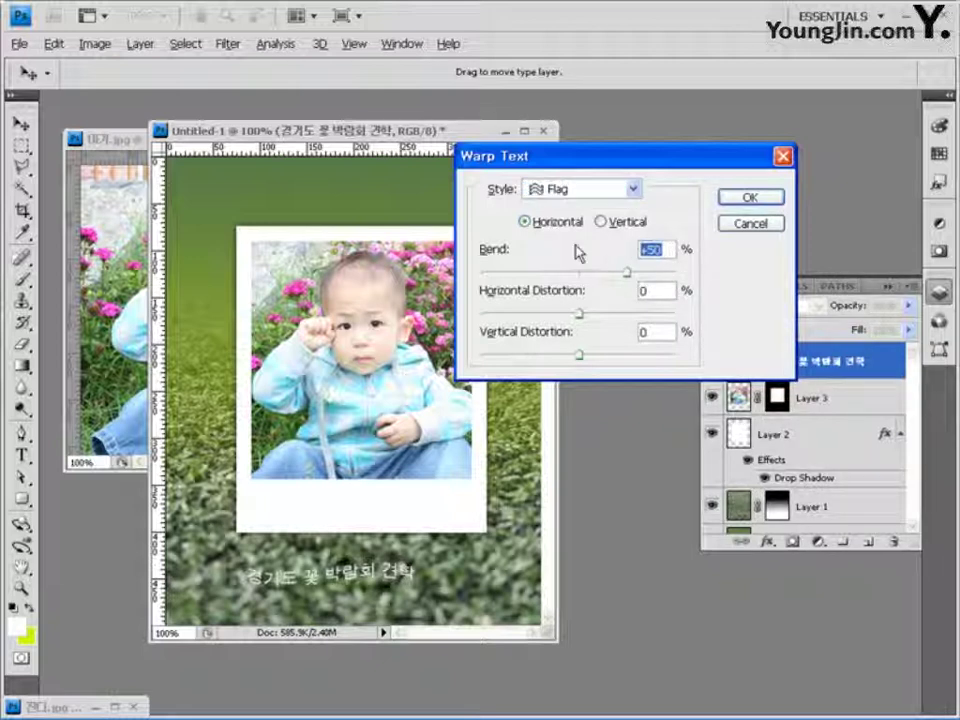
click(751, 199)
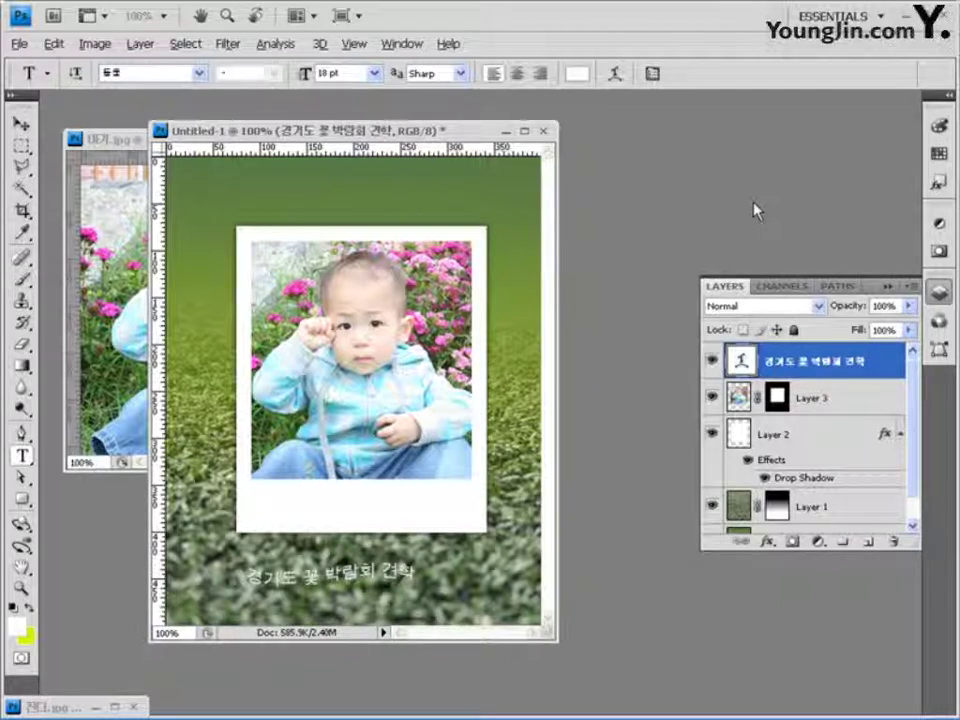
Add a 2 px black outside stroke to the 경기도 꽃 박람회 견학 text layer.
click(772, 545)
click(797, 527)
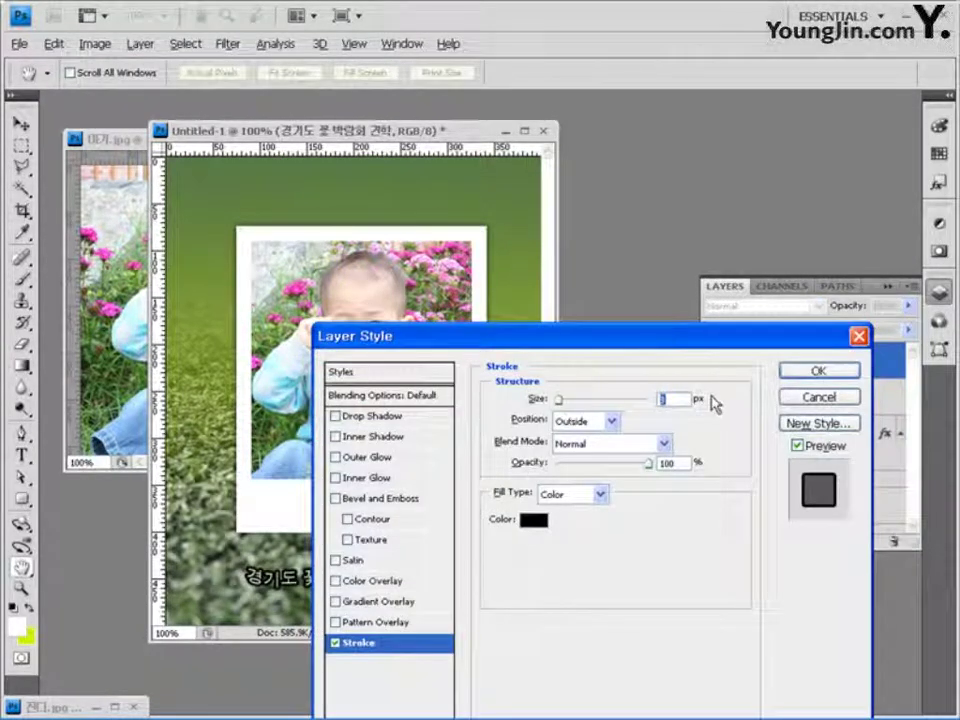
click(536, 520)
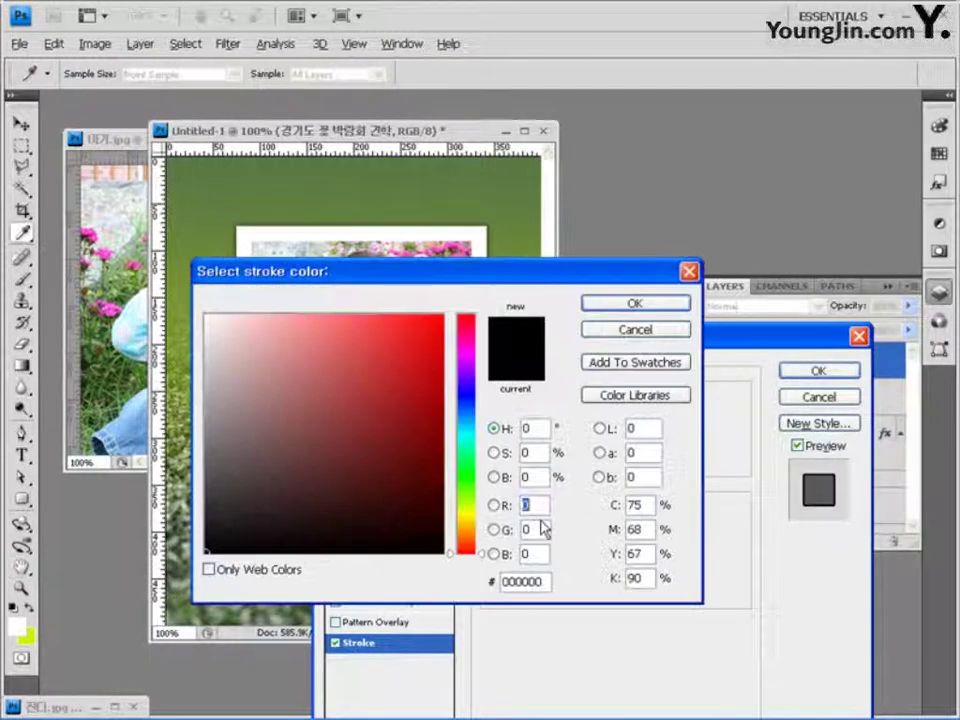
click(668, 308)
click(840, 372)
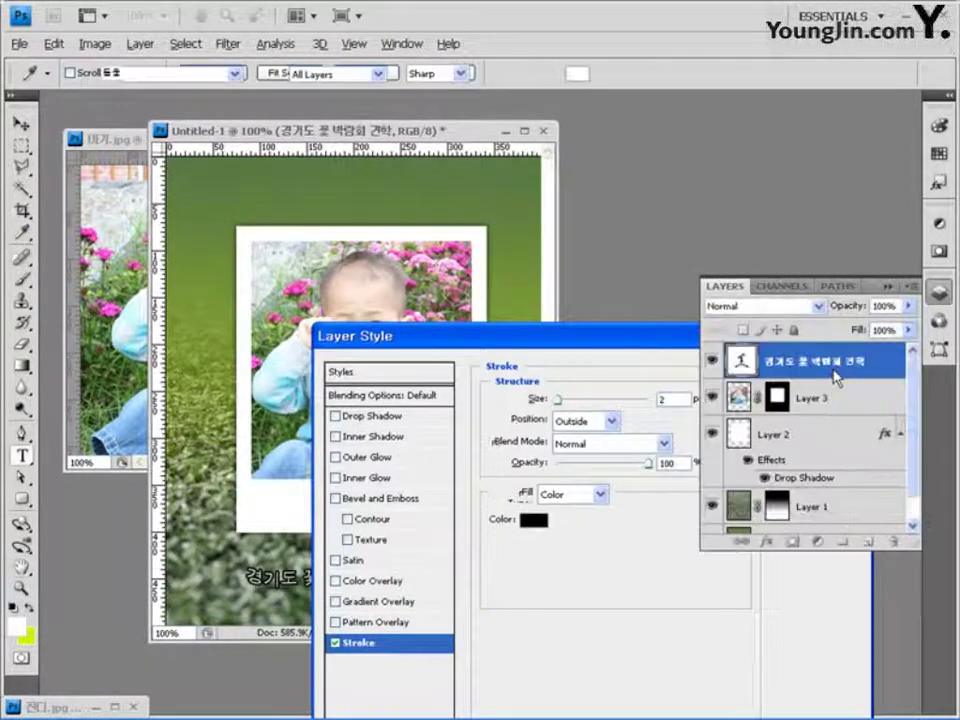
Move the caption text onto the white strip beneath the baby photo and collapse its layer effects.
click(20, 122)
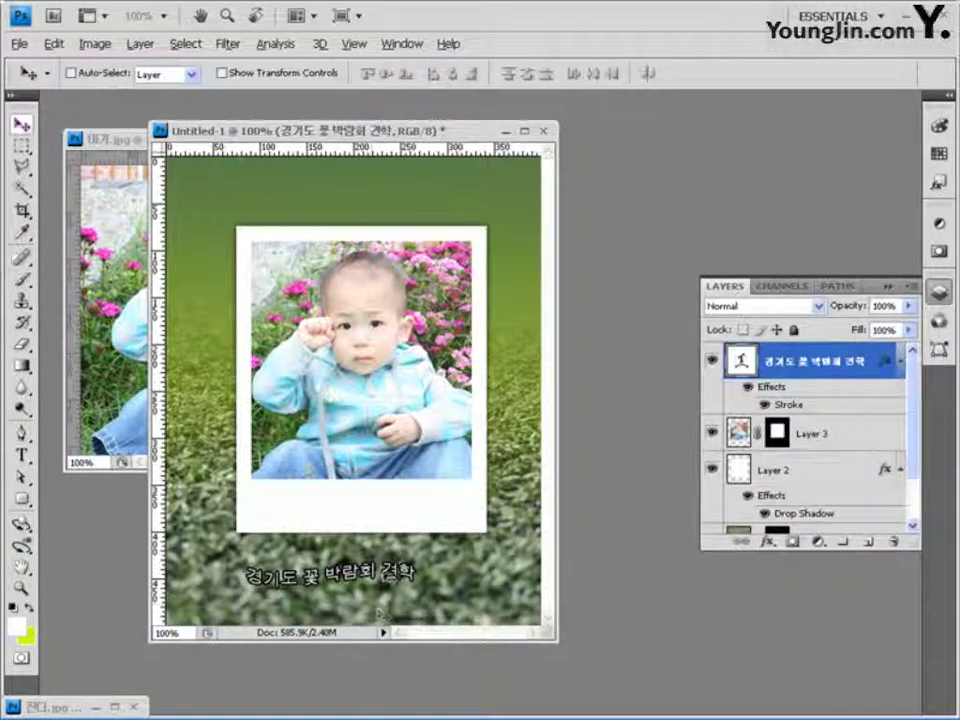
drag(378, 613, 409, 543)
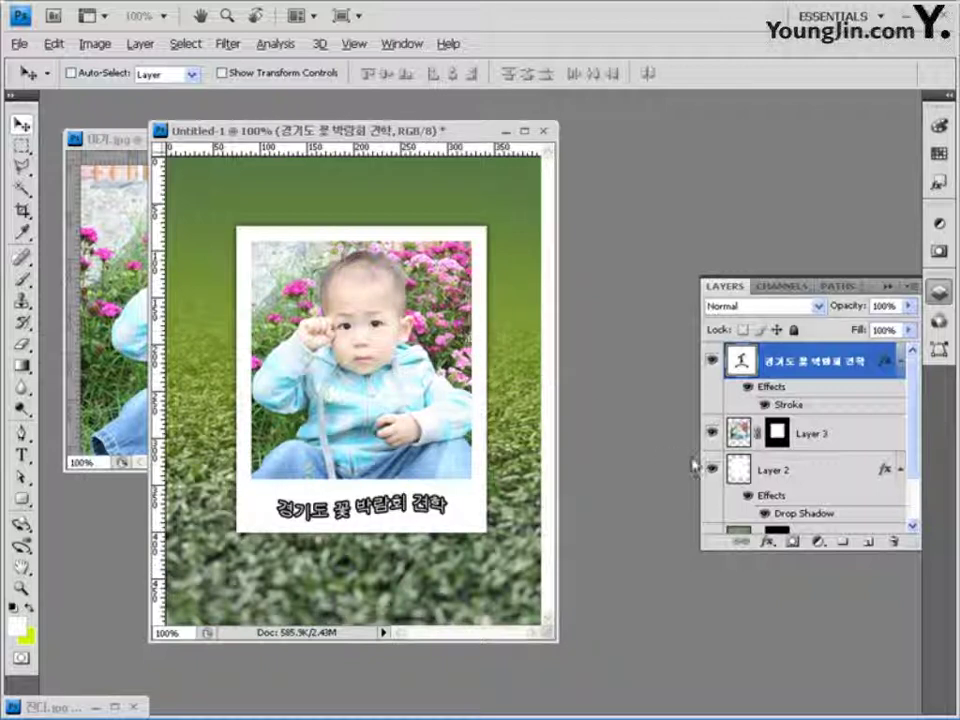
click(900, 360)
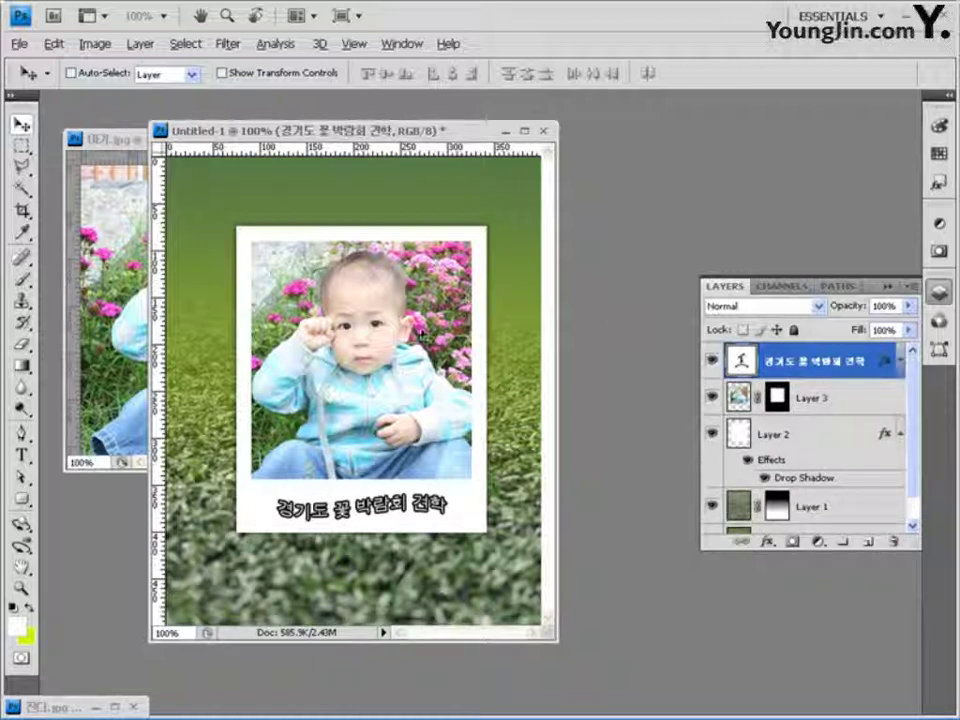
Rotate the caption text layer, Layer 3 and Layer 2 together by about 10 degrees clockwise.
shift+click(814, 399)
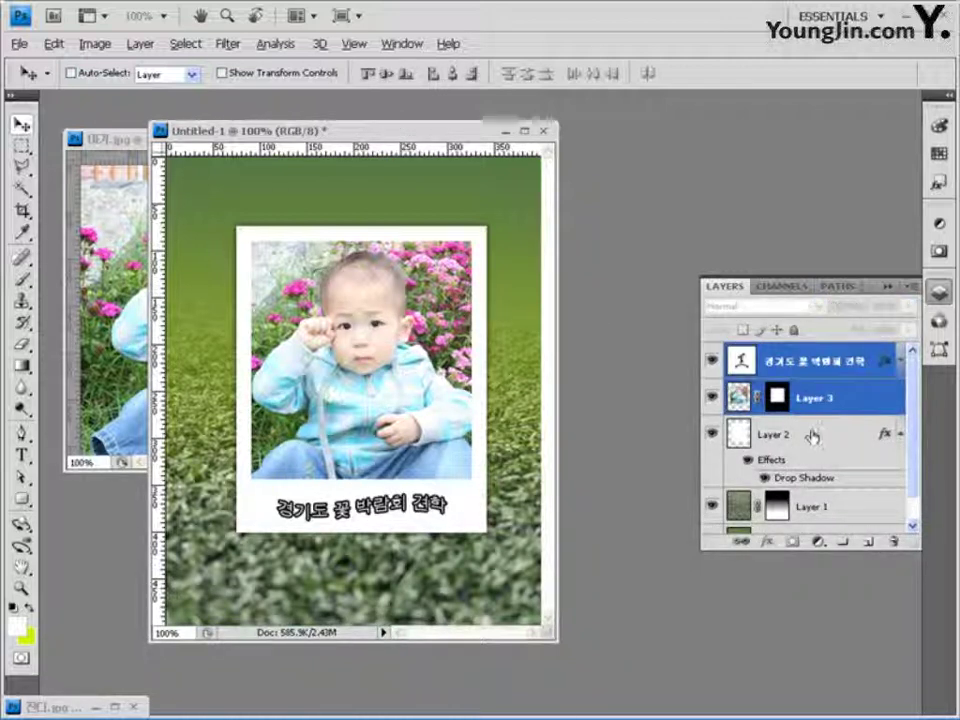
shift+click(812, 436)
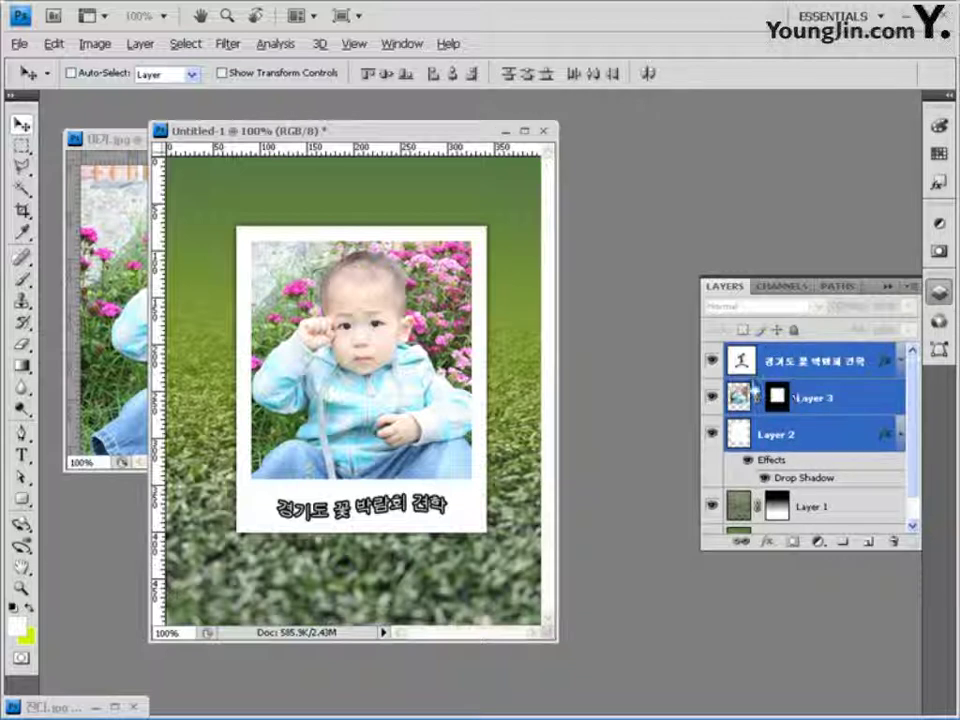
key(ctrl+t)
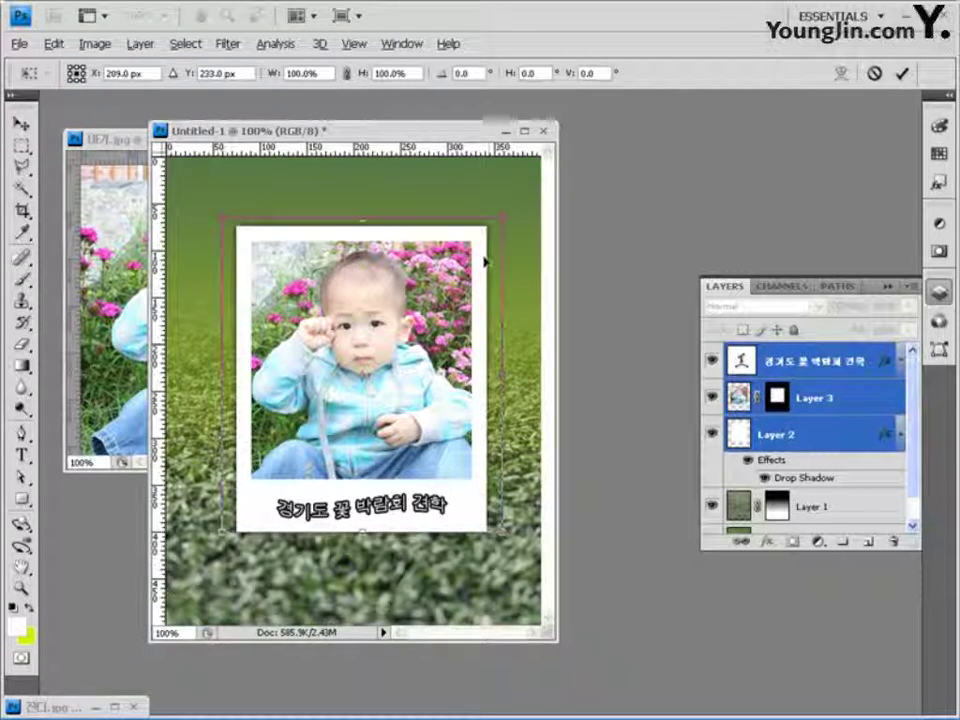
drag(514, 204, 532, 225)
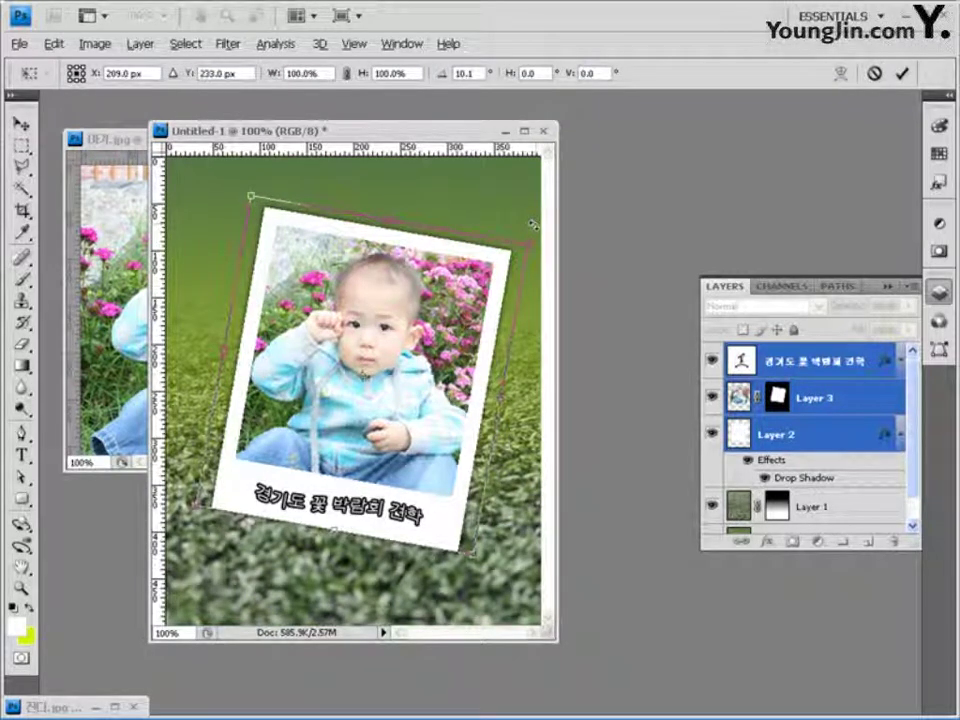
key(Return)
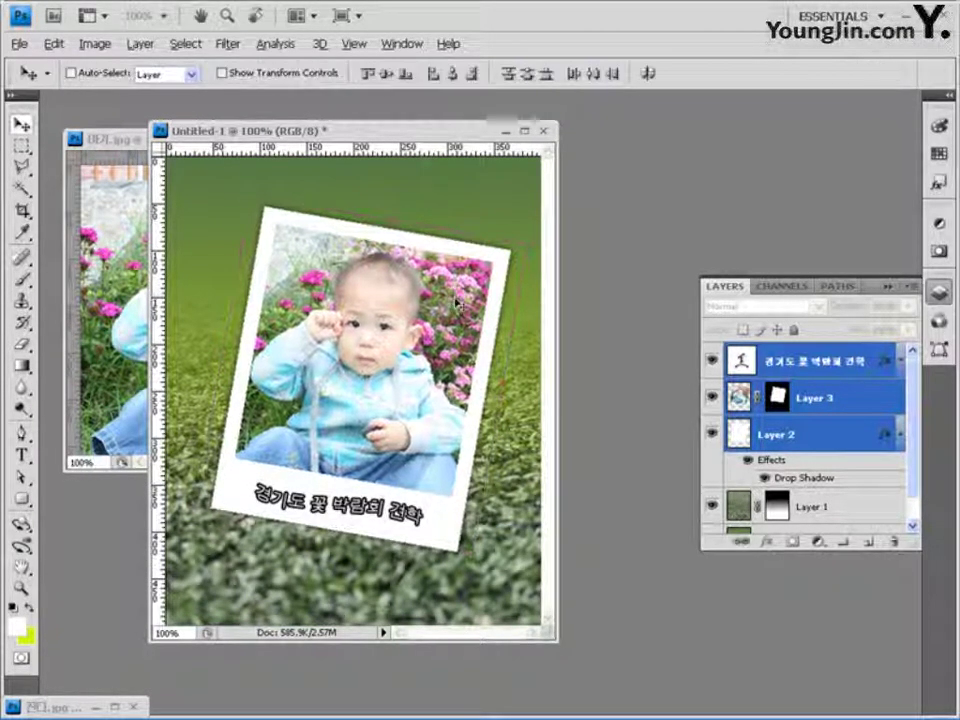
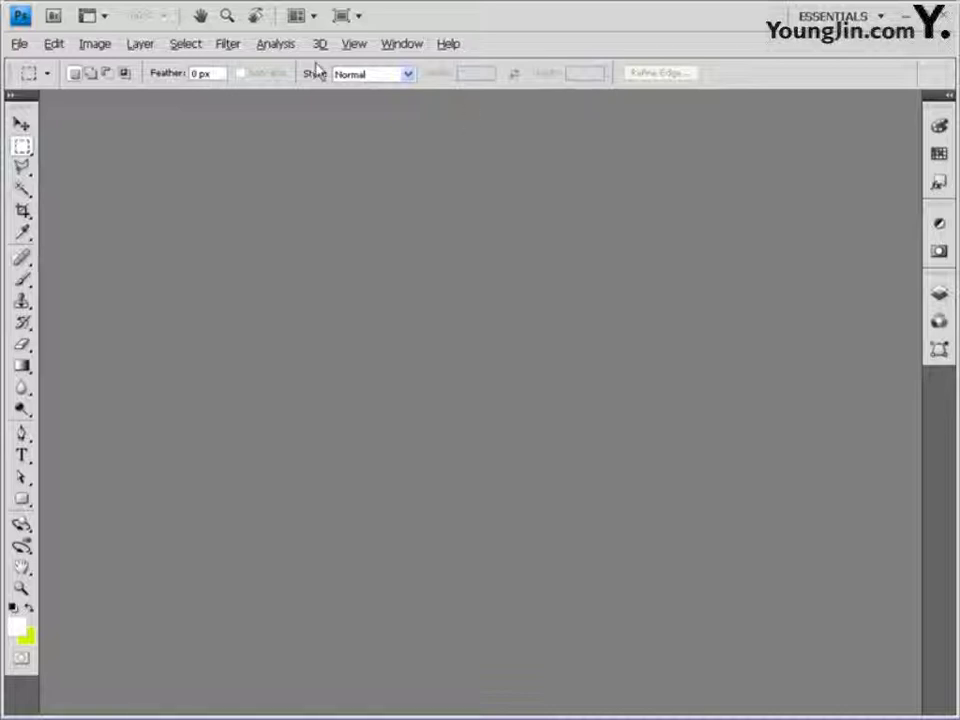
Create a new 600 x 400 pixel RGB document at 72 pixels/inch with a white background, and reposition its window.
click(19, 43)
click(28, 61)
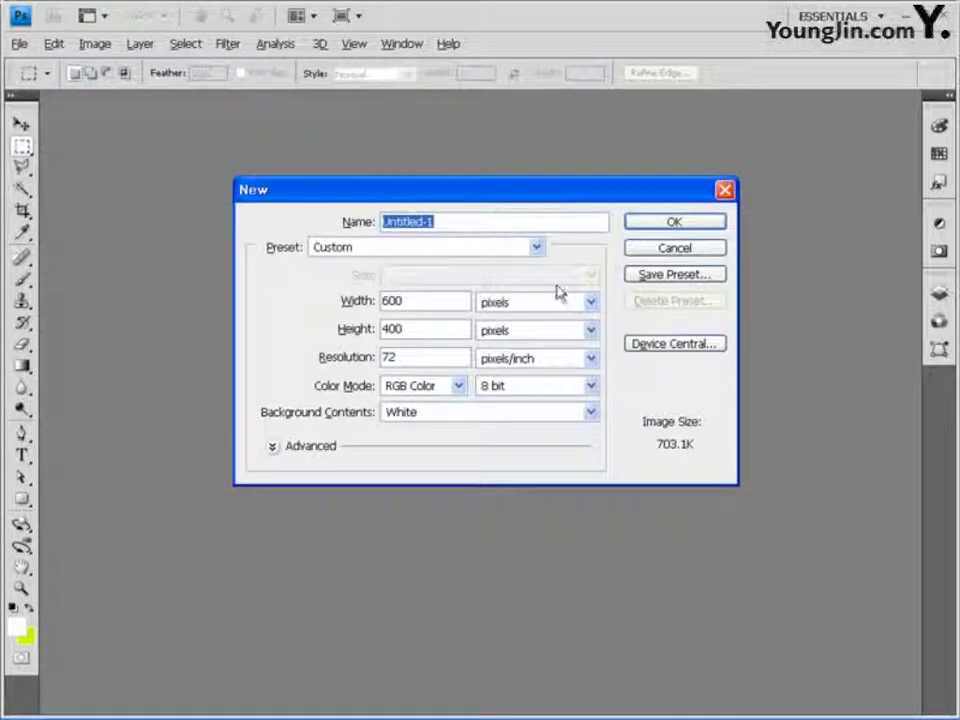
double_click(424, 300)
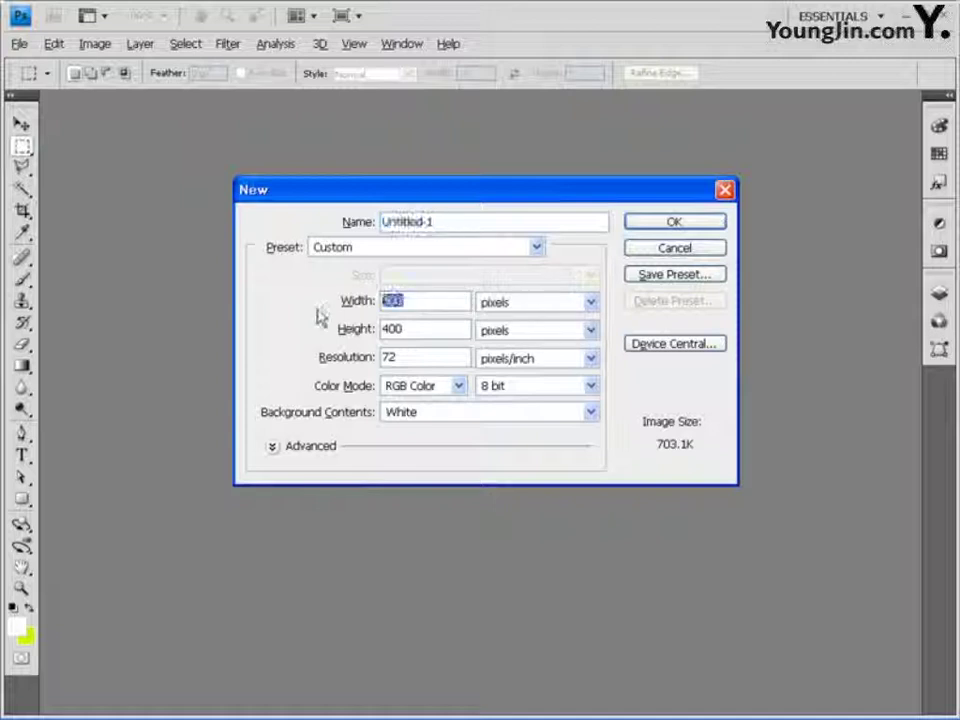
double_click(420, 329)
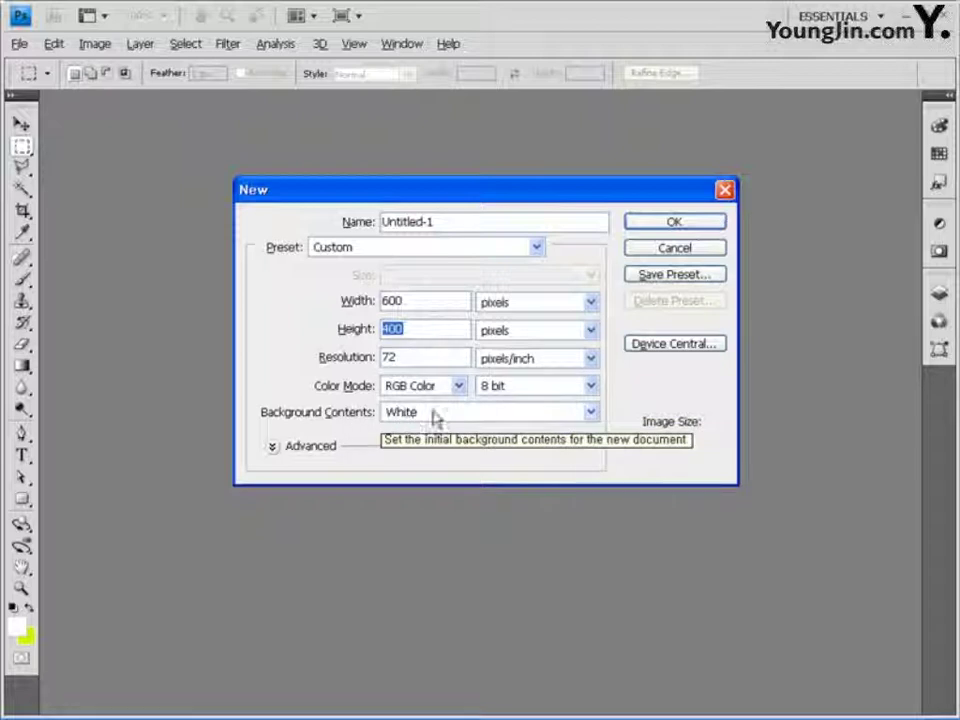
click(688, 223)
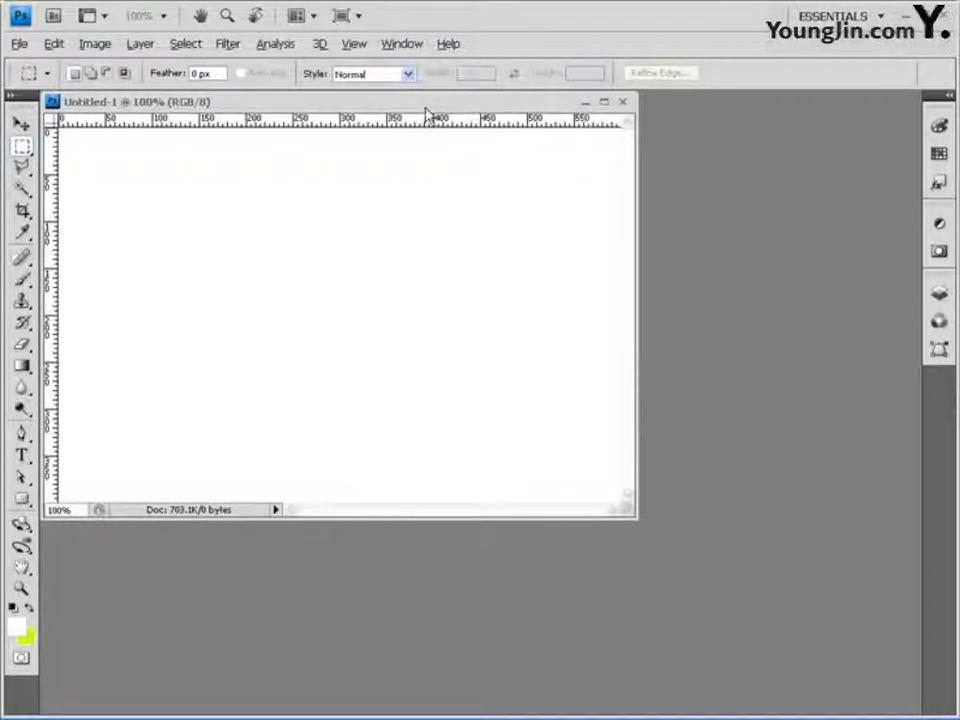
drag(415, 103, 450, 135)
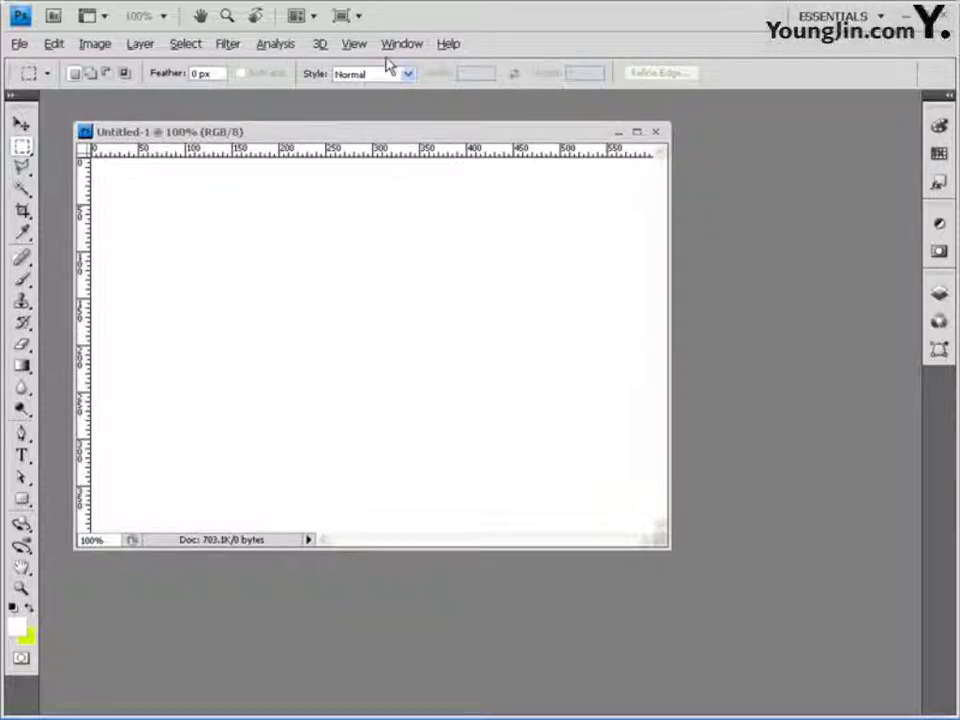
Place horizontal and vertical ruler guides about every 100 pixels across the blank canvas.
click(354, 43)
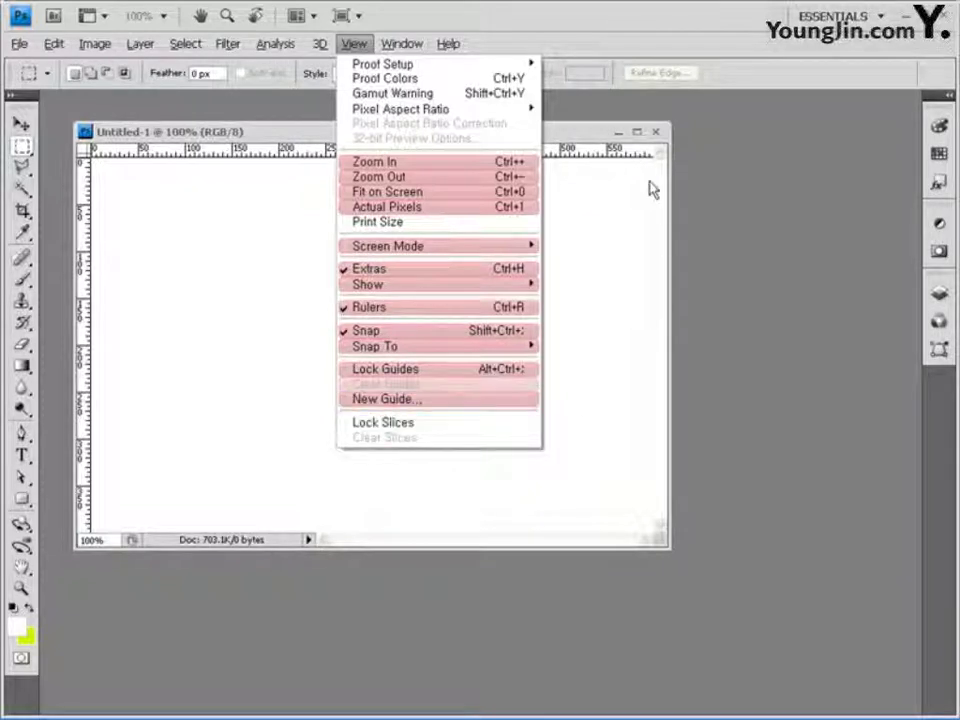
click(488, 225)
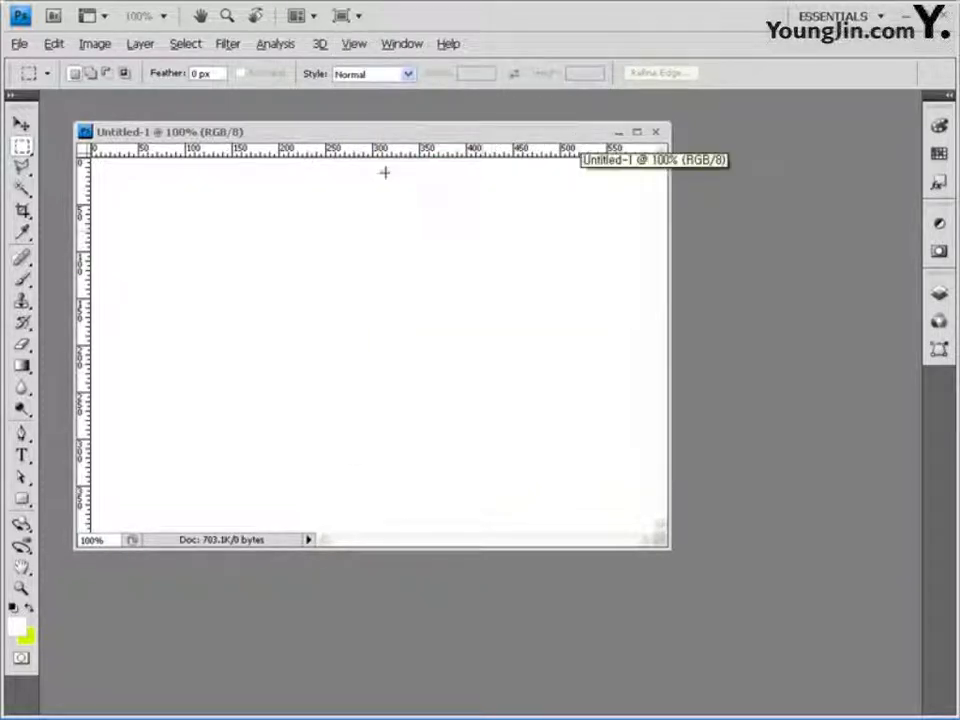
drag(330, 158, 330, 251)
drag(278, 160, 268, 436)
drag(70, 262, 185, 270)
drag(90, 229, 279, 221)
drag(89, 228, 466, 212)
drag(94, 229, 560, 218)
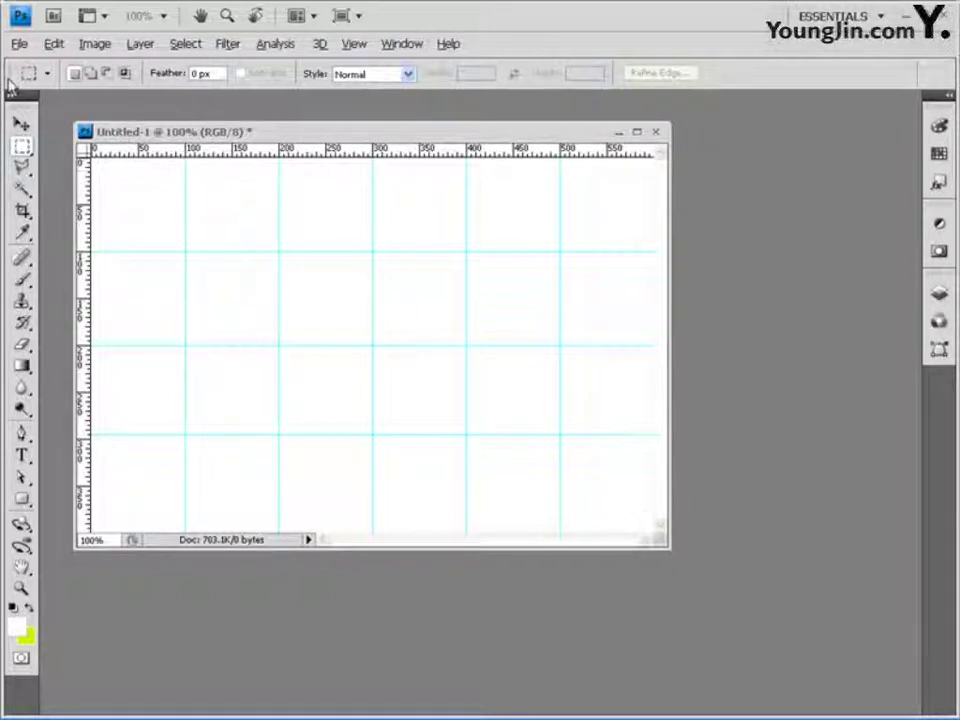
Save the document to the desktop in Photoshop format, named with the examinee's number and name plus the suffix -4.
click(20, 44)
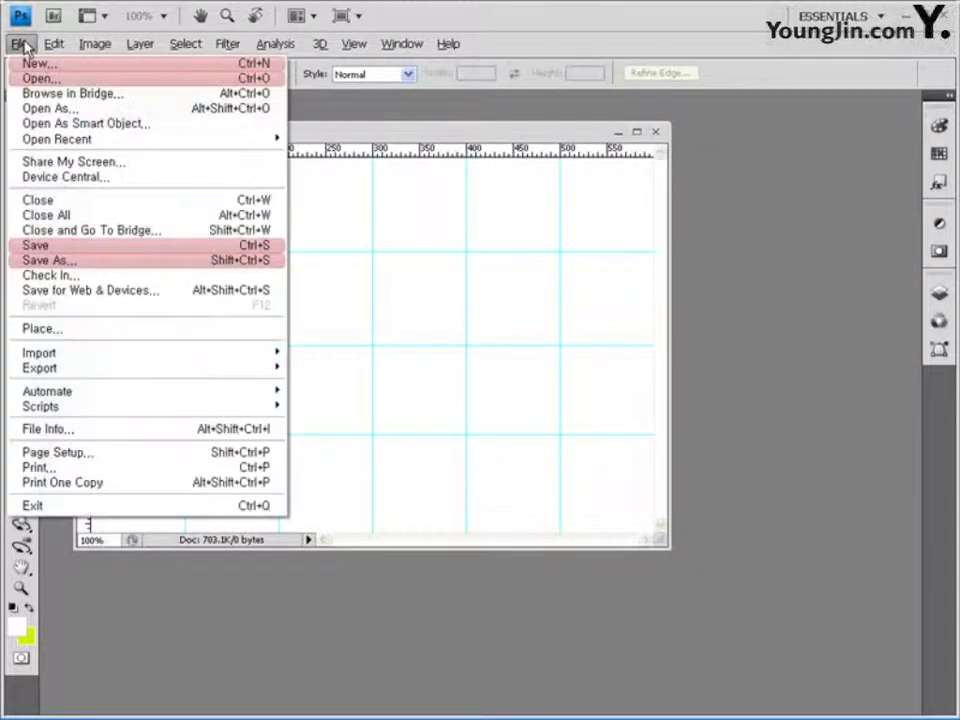
click(72, 262)
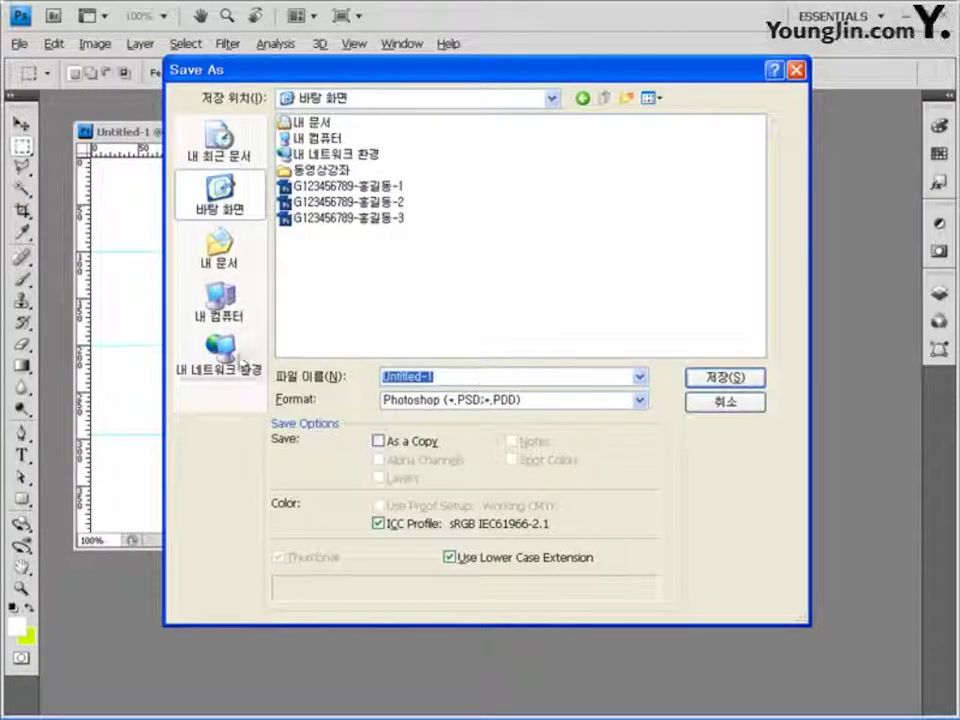
text(G)
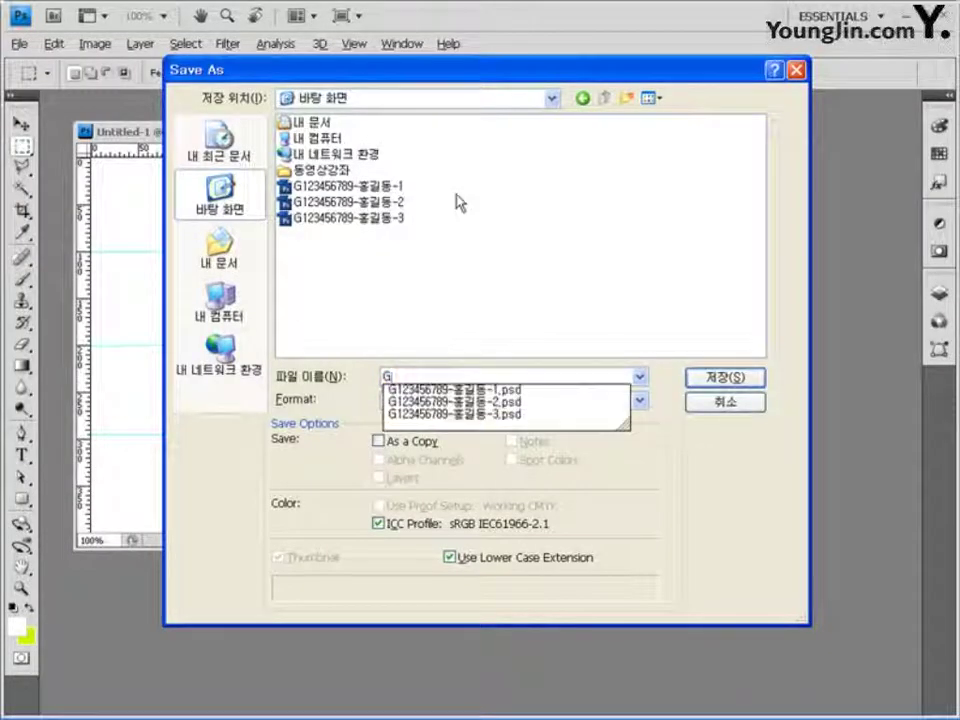
text(123456789)
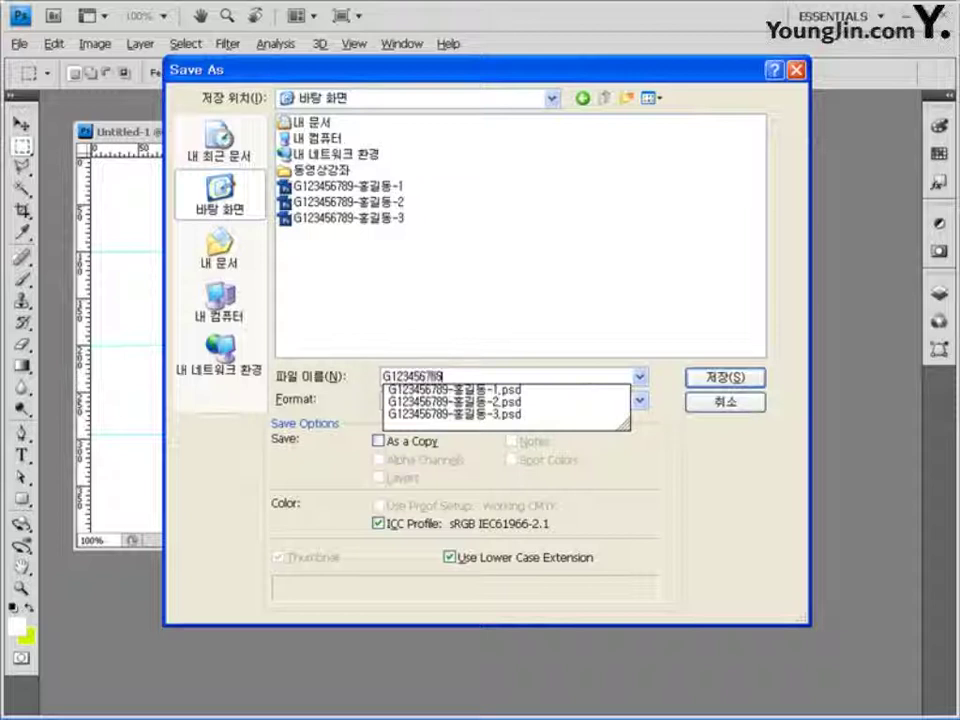
text(-)
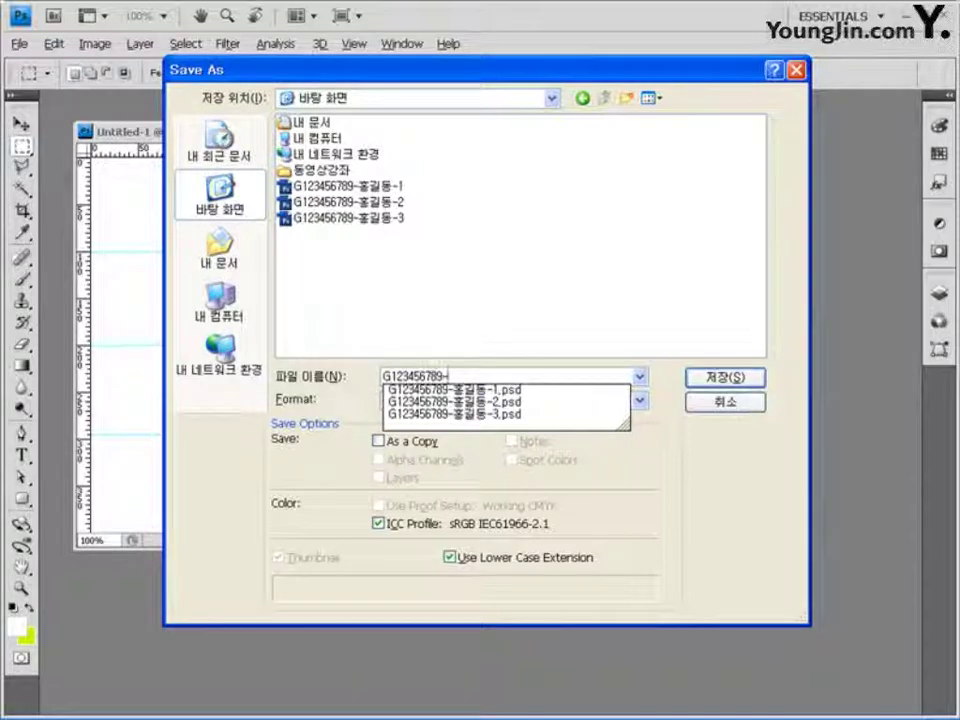
text(홍길동)
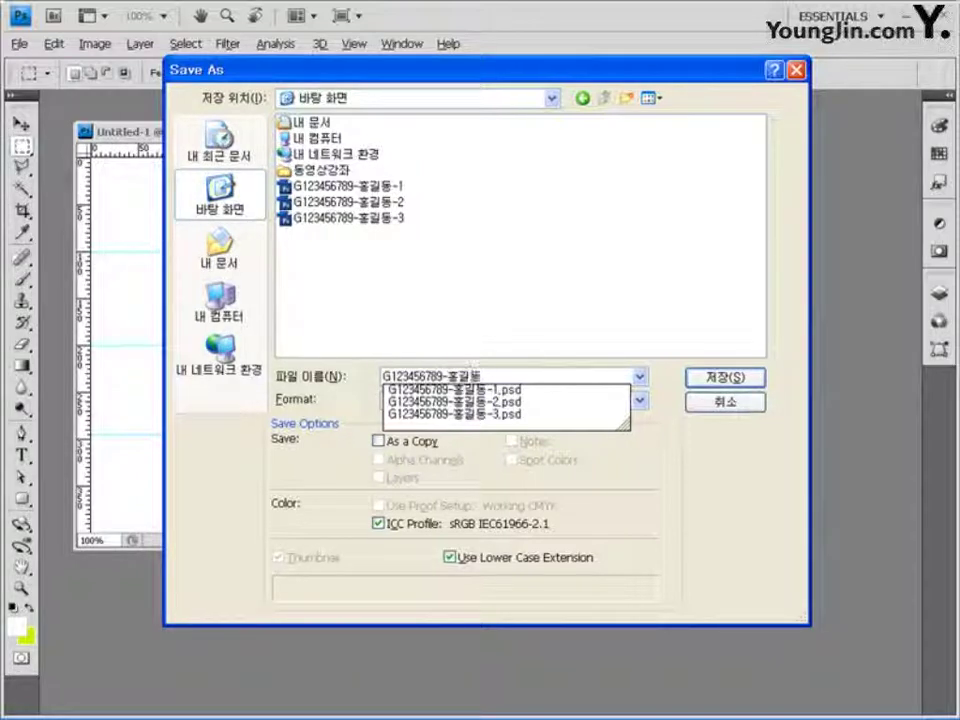
text(-4)
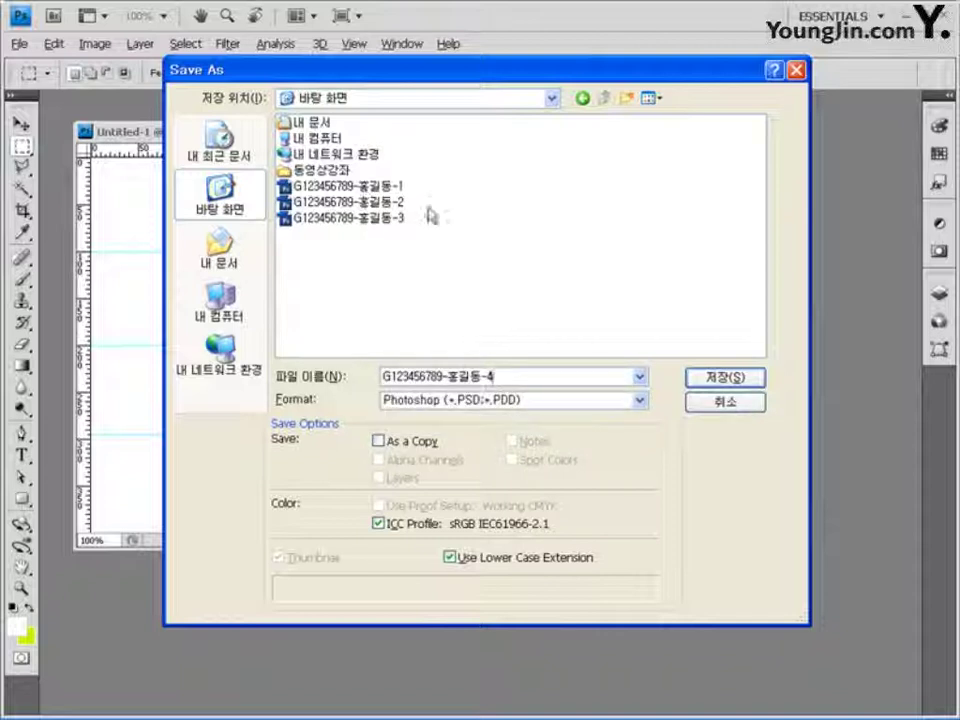
click(749, 380)
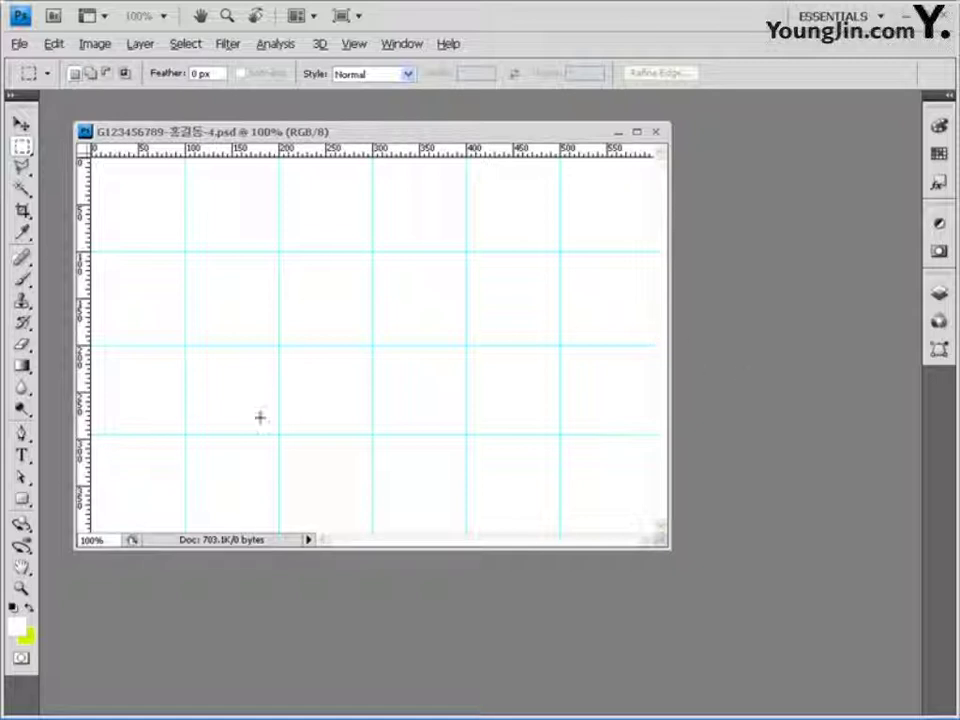
Set the foreground color to #dddddd and fill the background of the canvas with it.
click(16, 630)
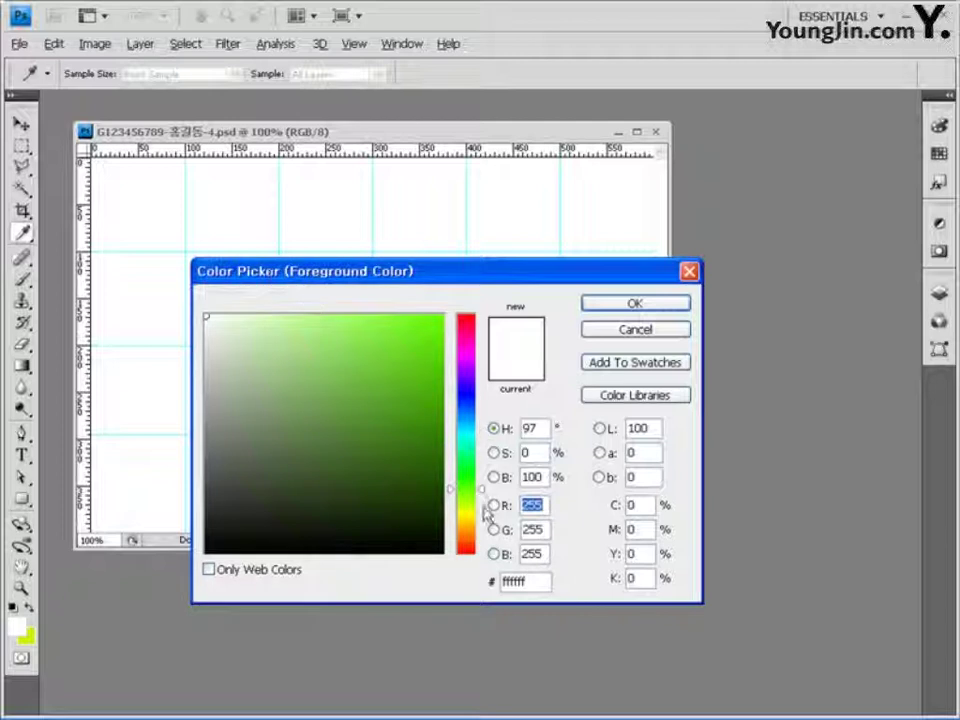
double_click(527, 581)
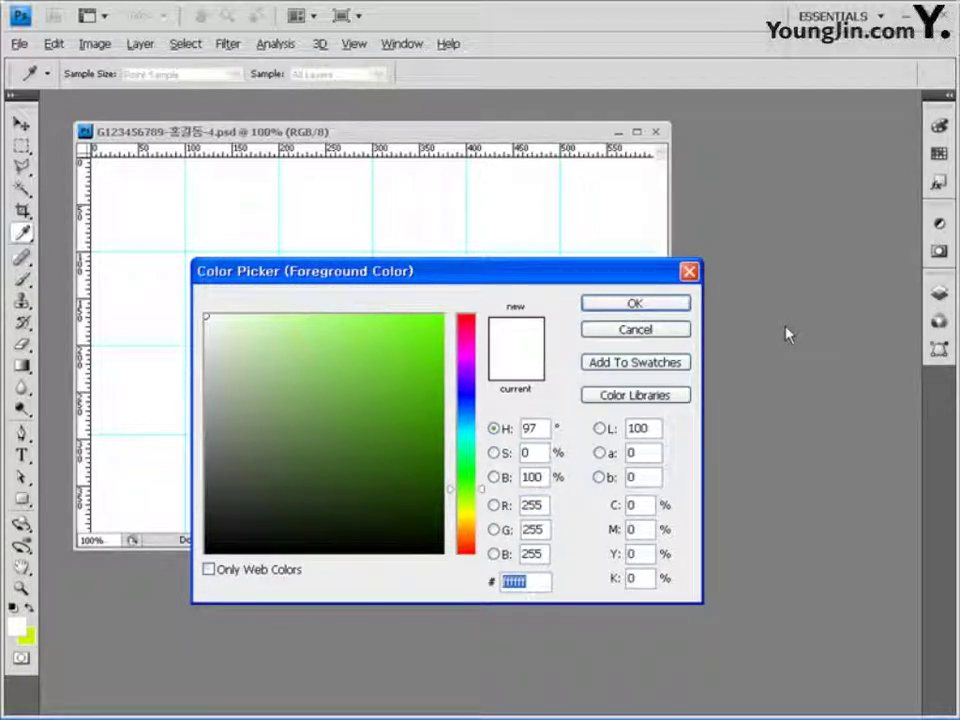
text(0)
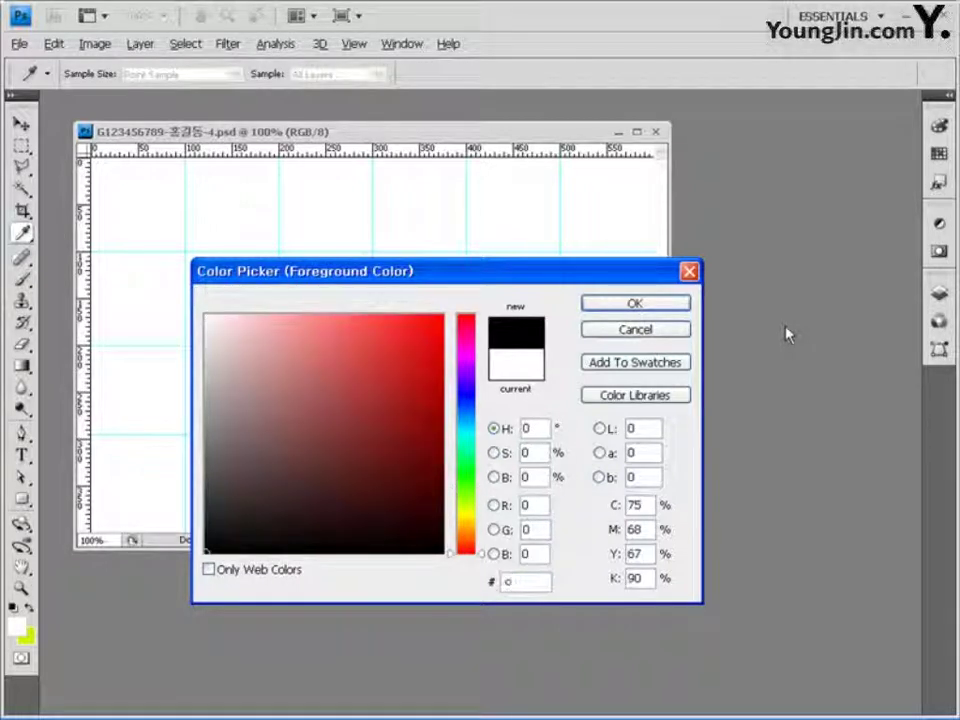
text(dddddd)
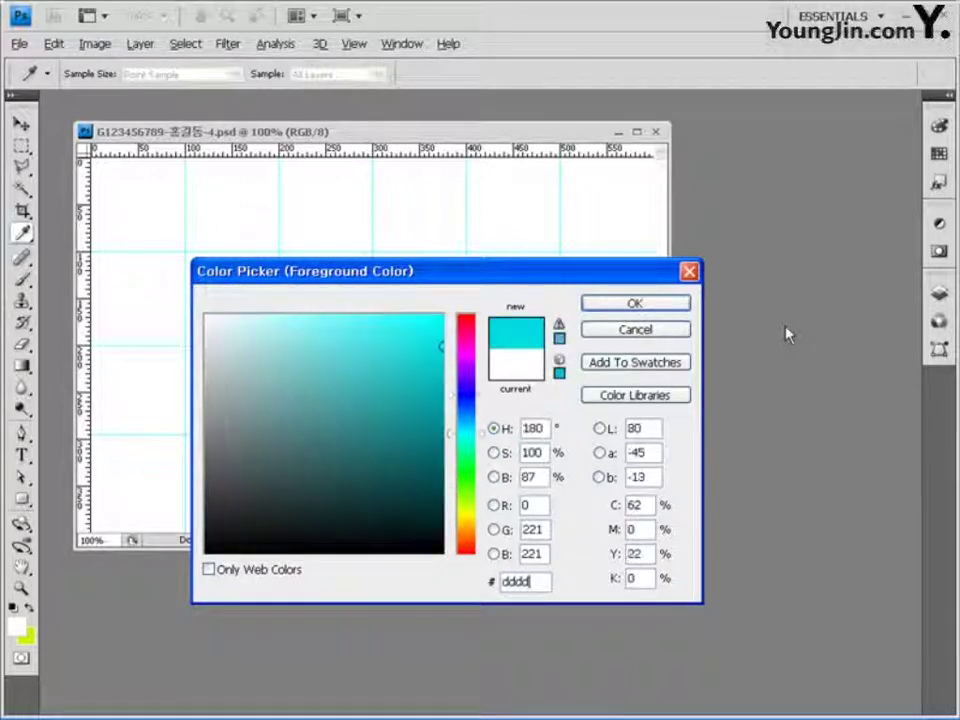
click(636, 304)
key(m)
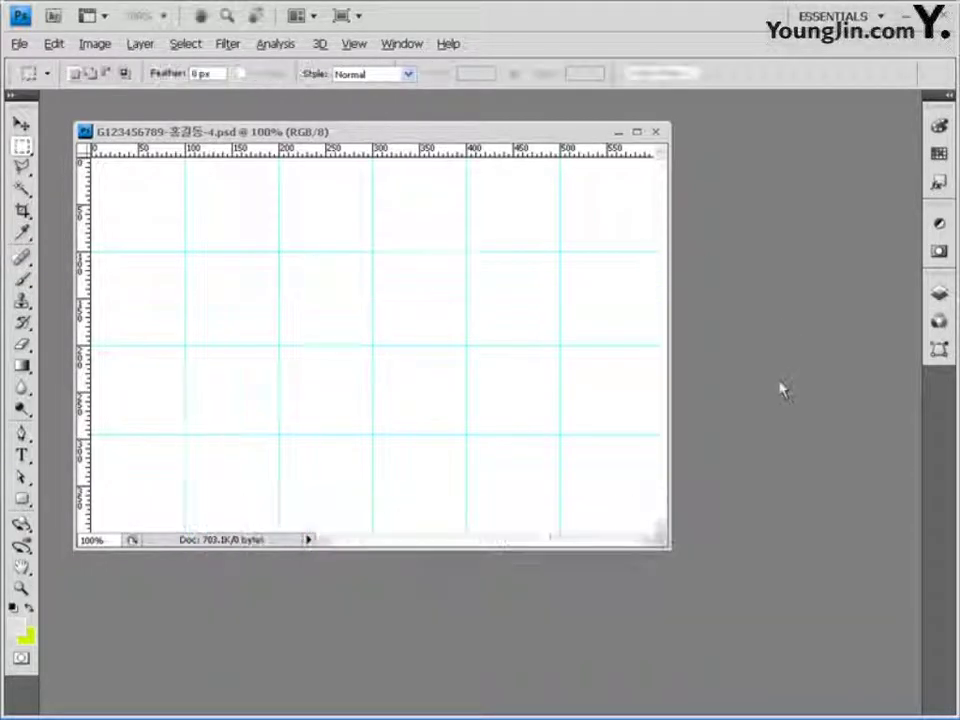
key(alt+BackSpace)
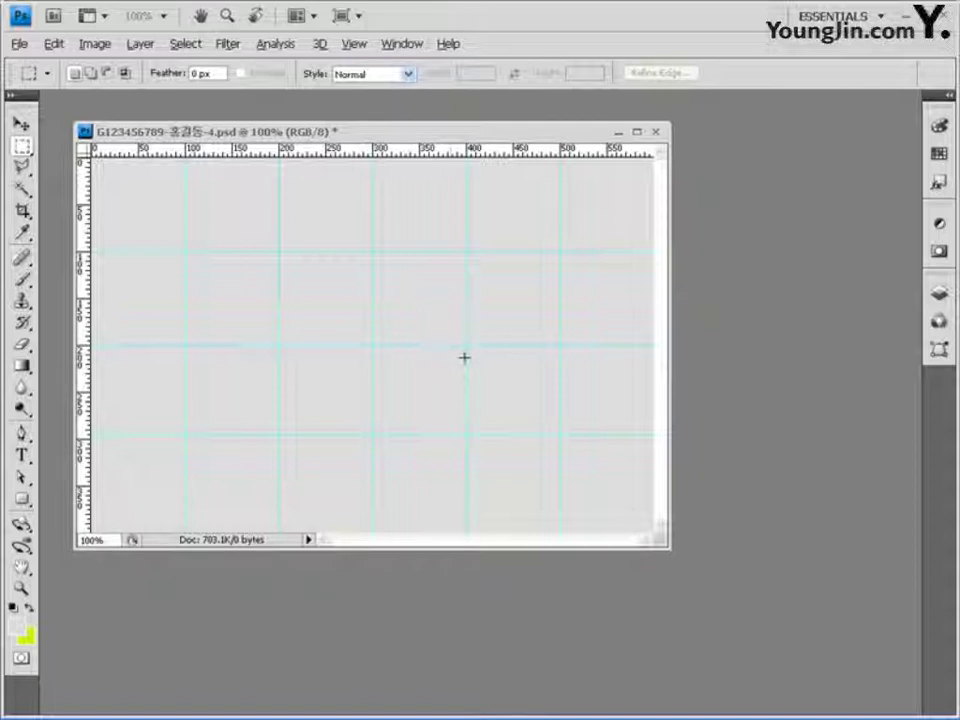
Open the five images 2급-9.jpg through 2급-13.jpg from the Chapter04 folder.
double_click(737, 311)
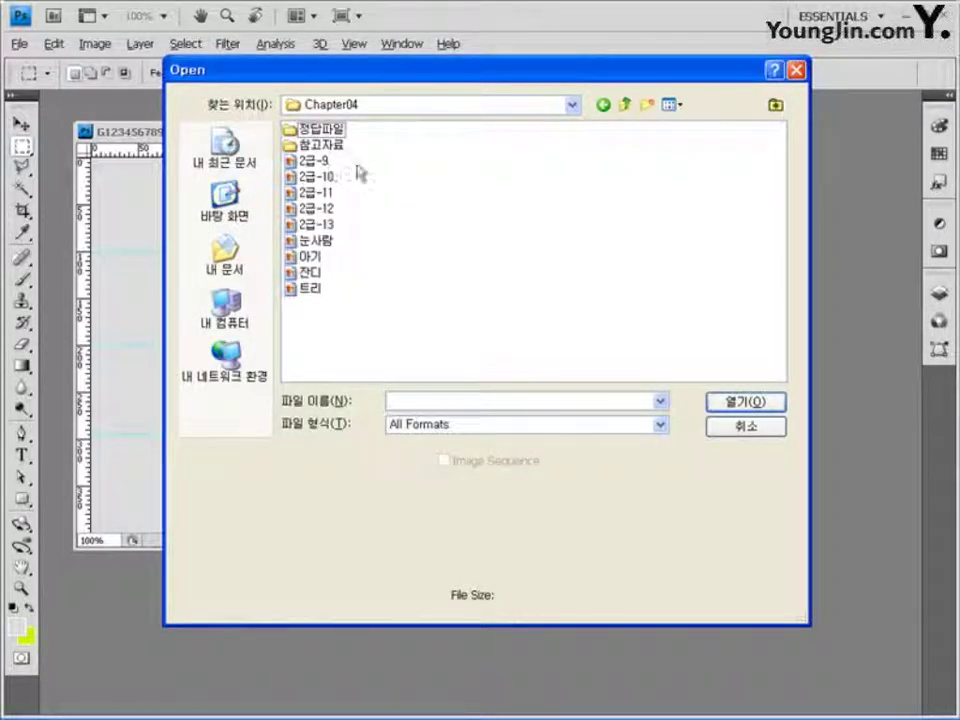
drag(355, 158, 292, 230)
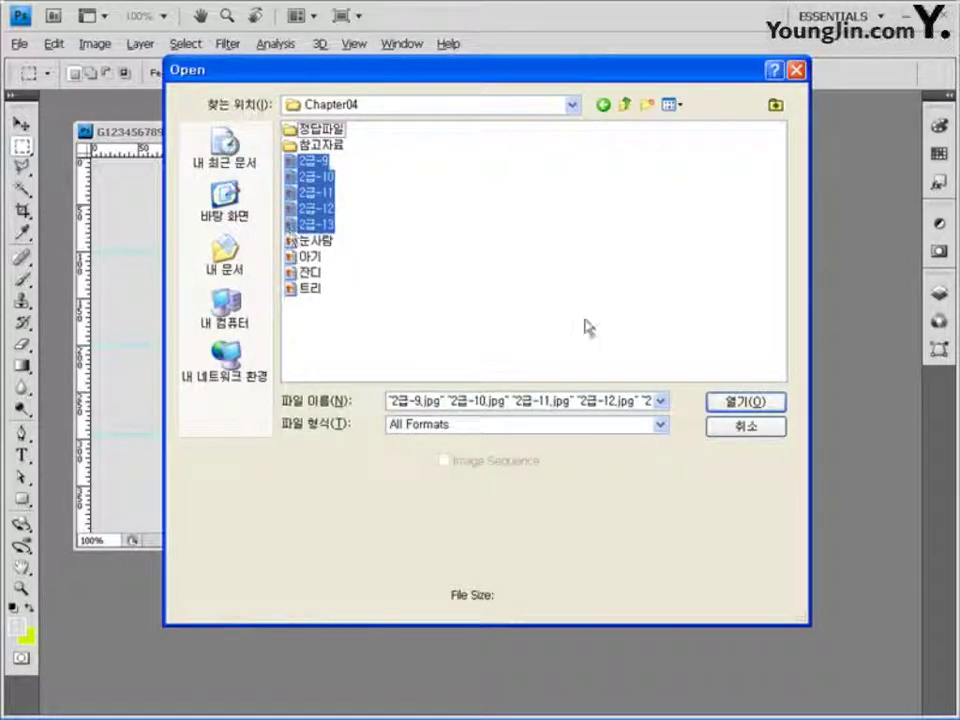
click(741, 403)
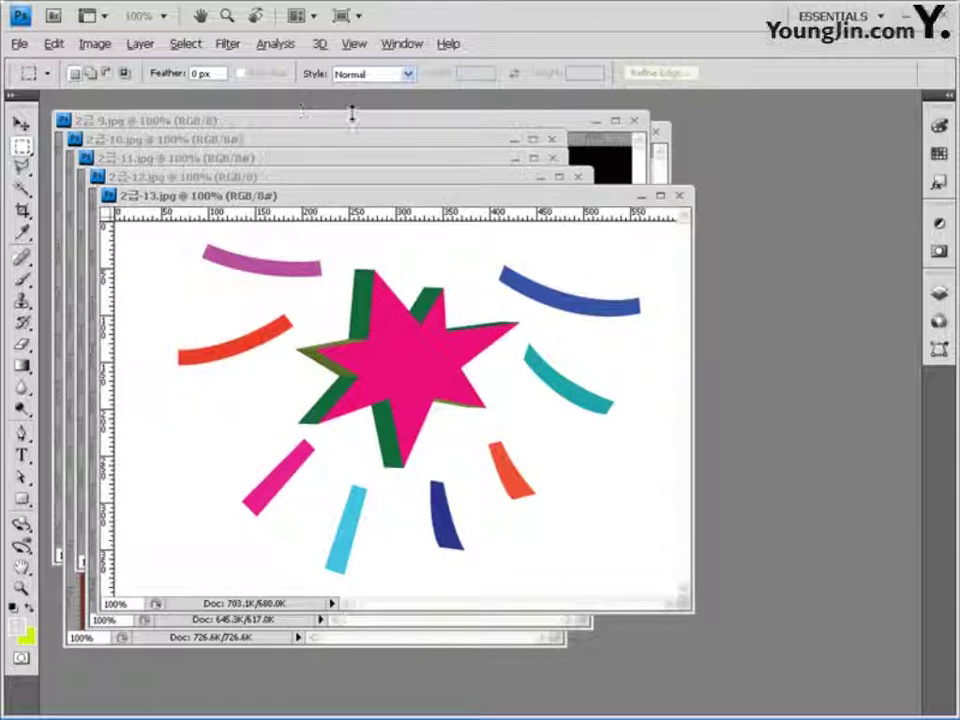
Copy the whole 2급-9.jpg warrior image into the grey exam composition as a new layer and flip it horizontally.
click(289, 121)
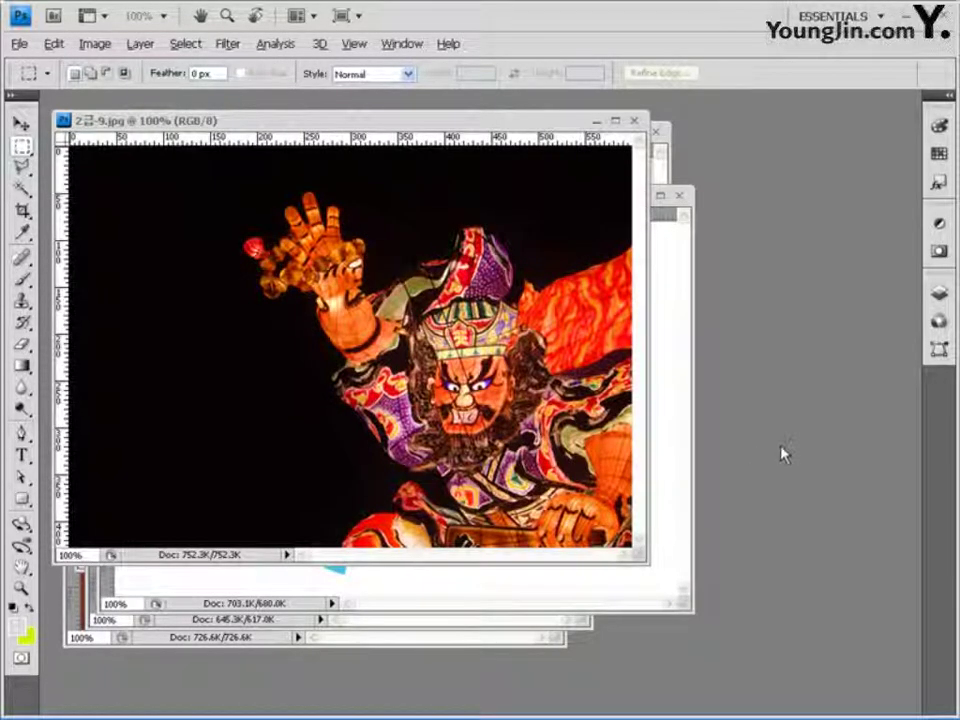
key(ctrl+a)
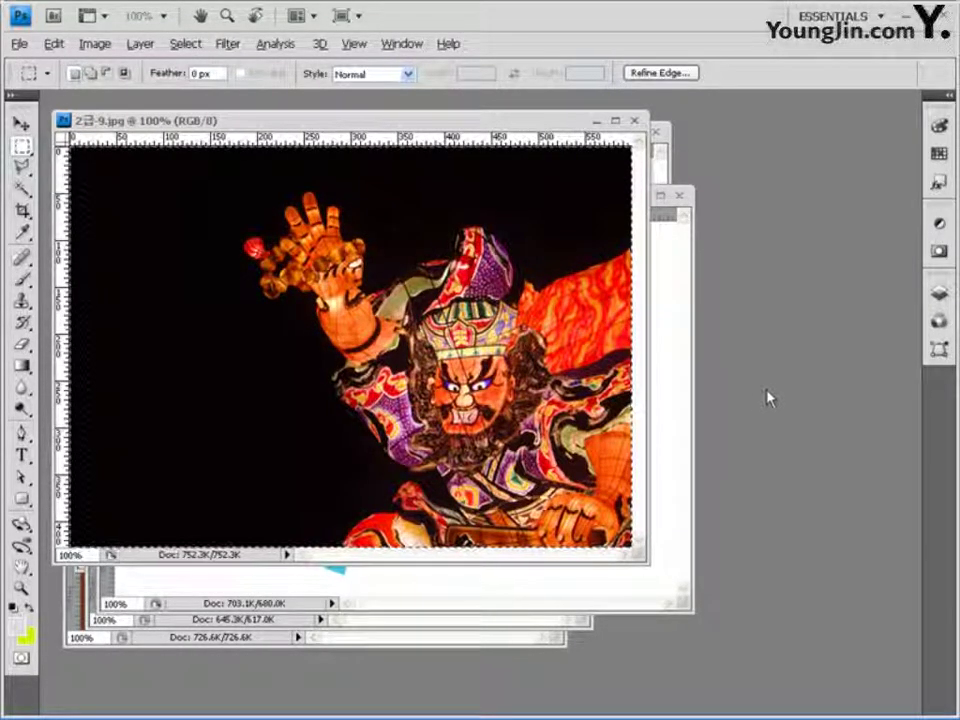
click(658, 160)
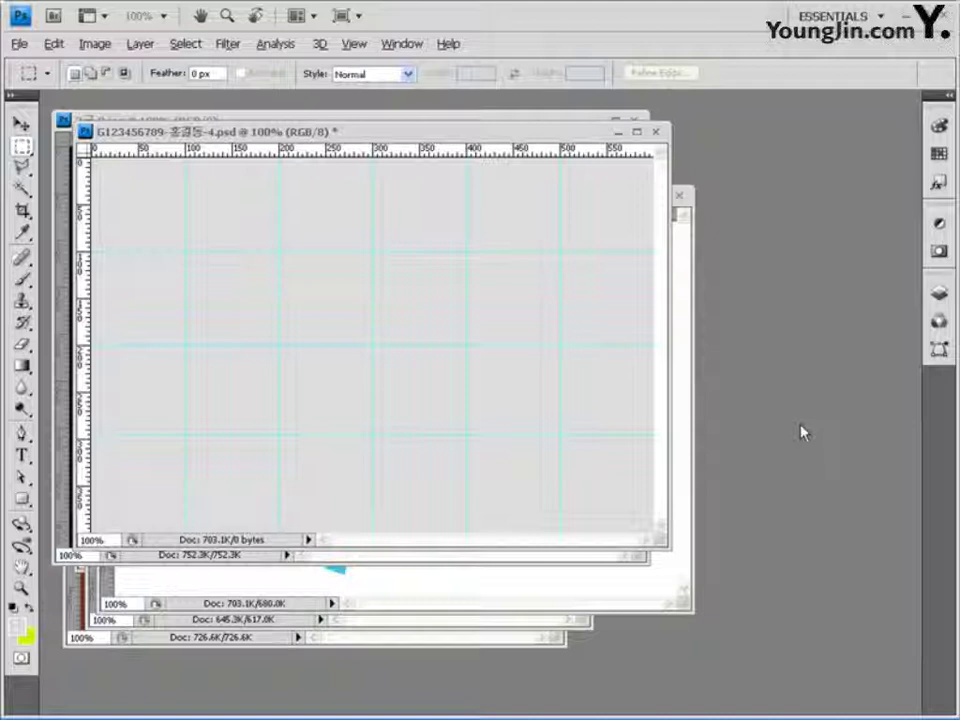
key(ctrl+v)
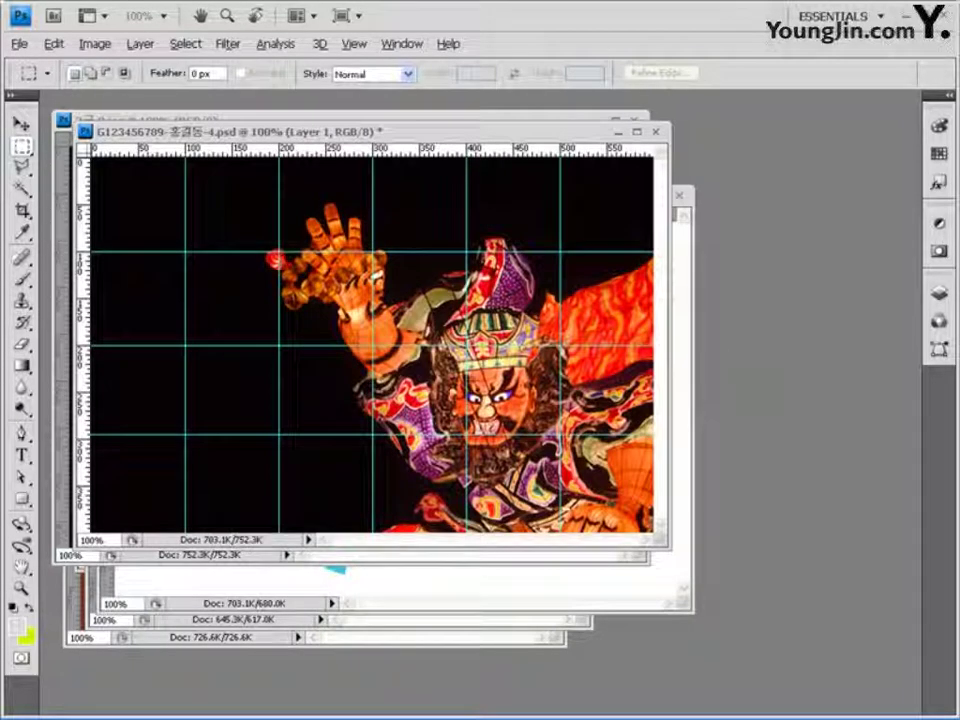
click(55, 44)
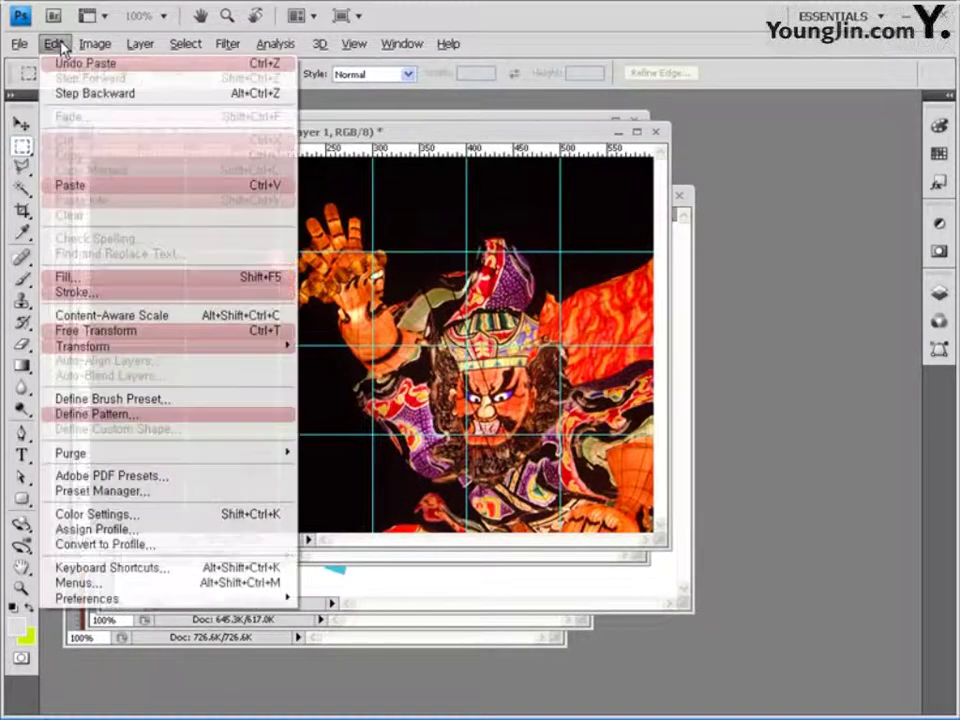
mouse_move(285, 346)
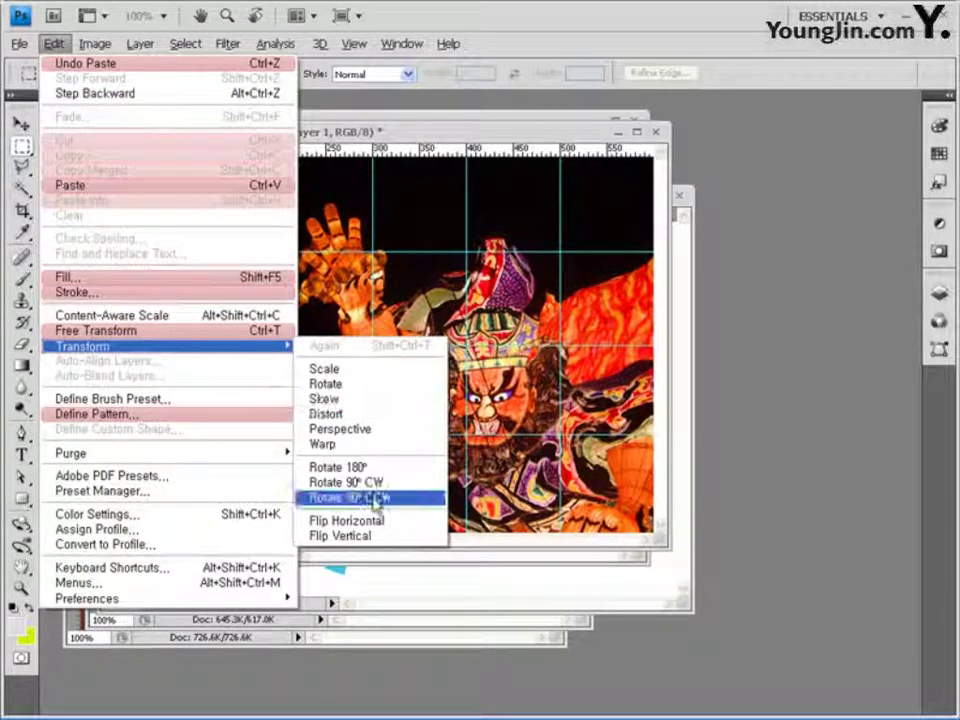
click(391, 531)
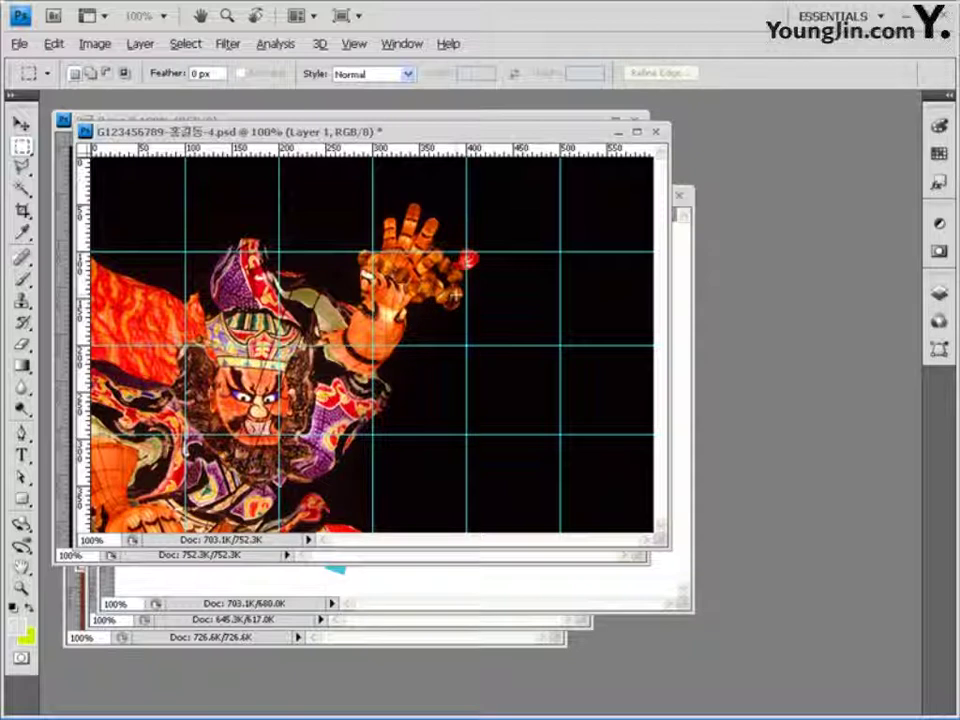
Set the opacity of the flipped warrior layer to 80%.
click(938, 292)
click(884, 306)
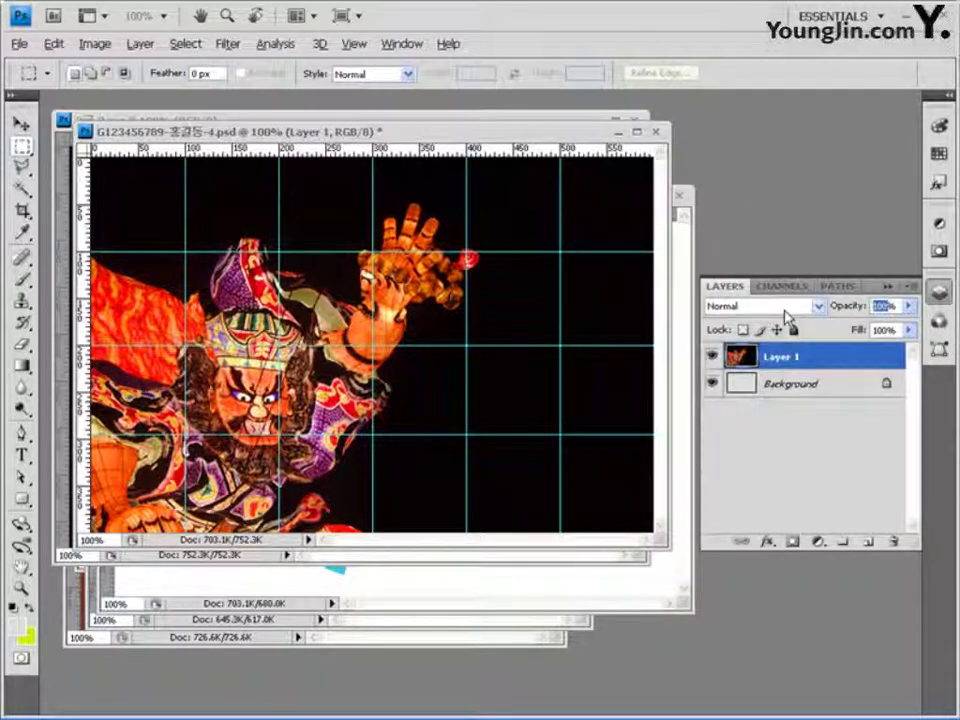
text(80)
key(Return)
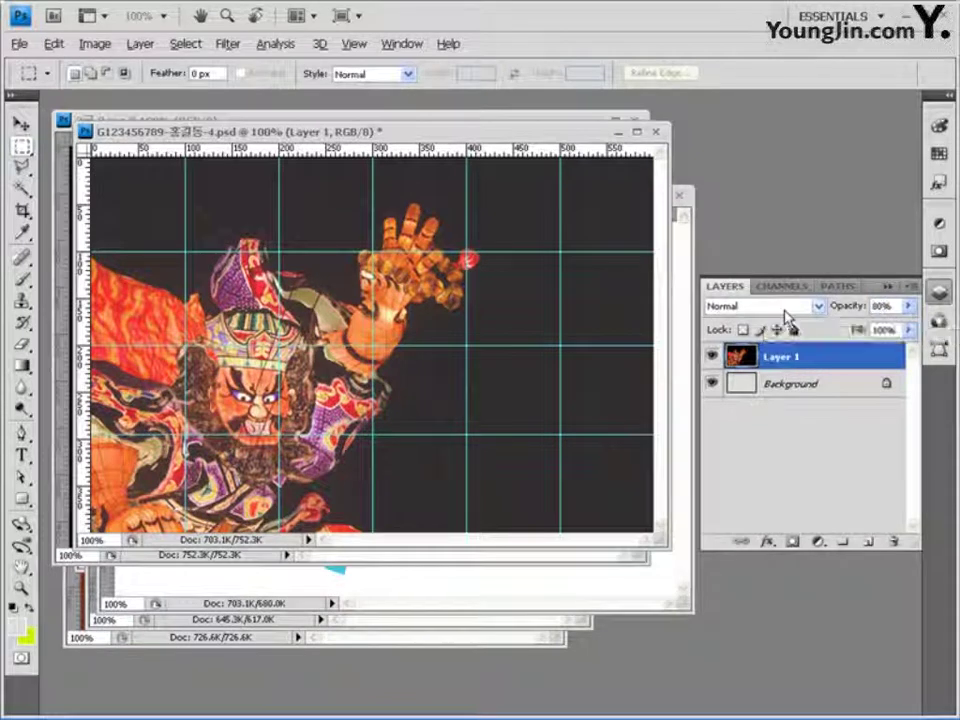
Add a layer mask to the warrior layer and draw a linear black-to-white gradient from right to left, fading out its right side.
click(794, 542)
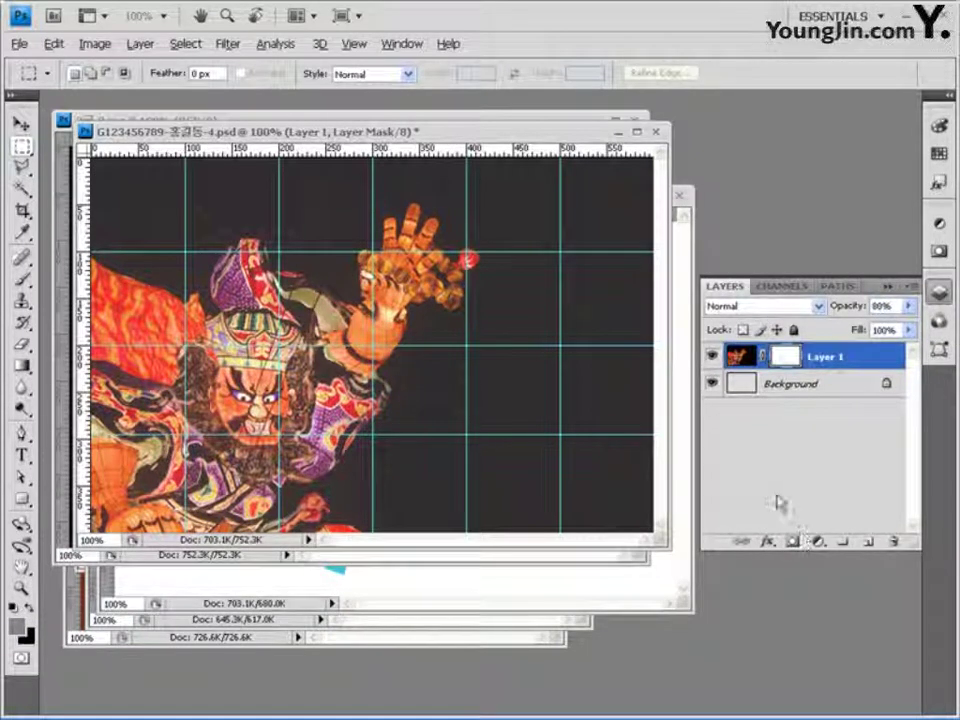
click(22, 368)
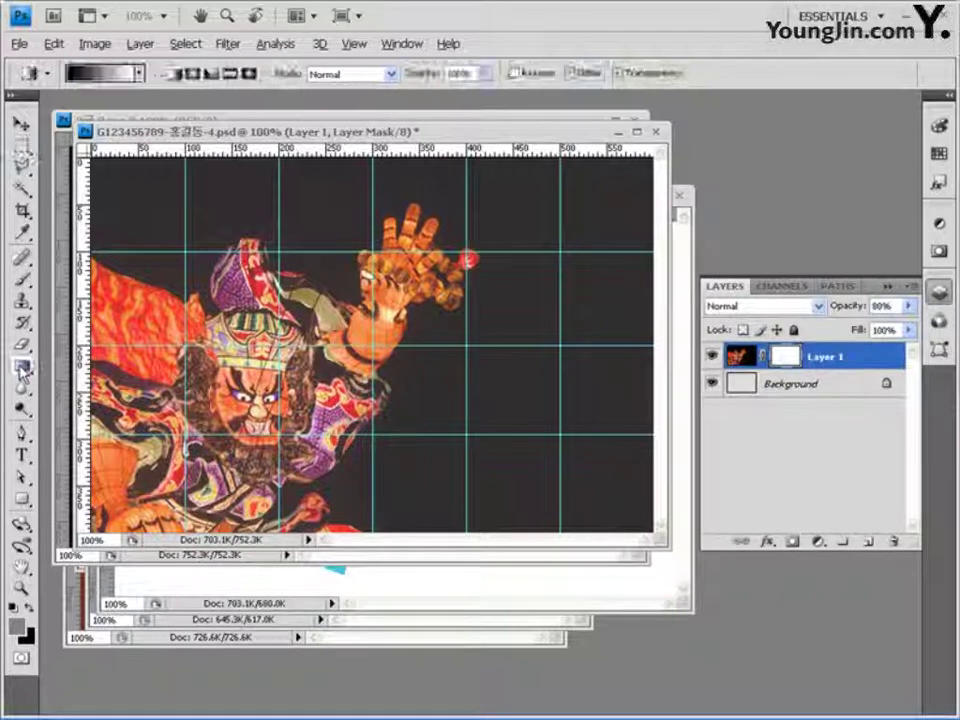
click(140, 73)
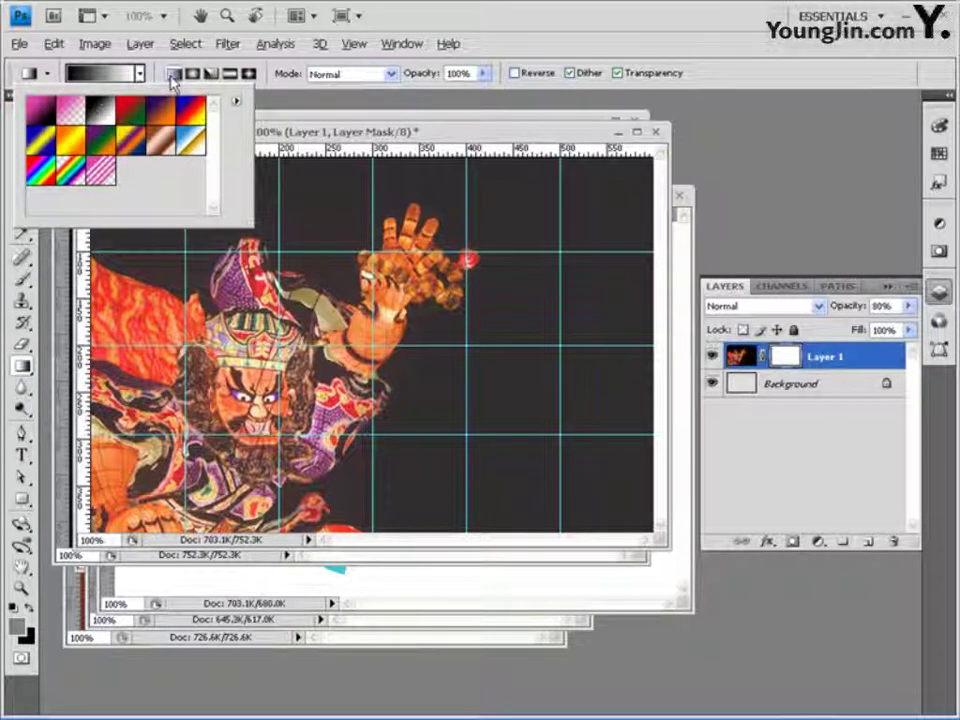
click(140, 73)
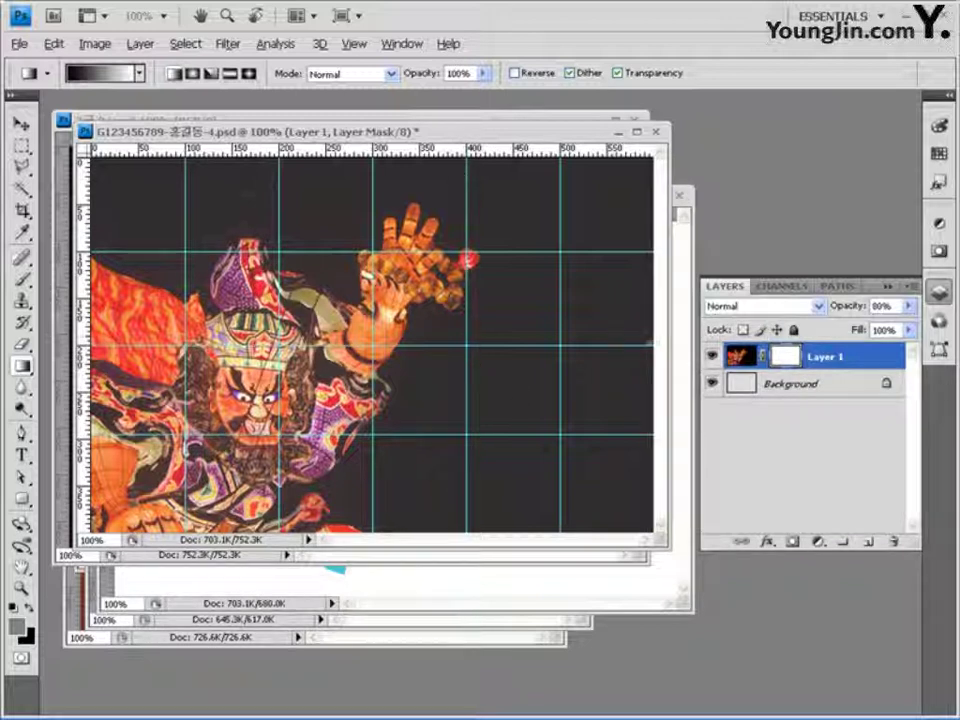
drag(624, 345, 388, 345)
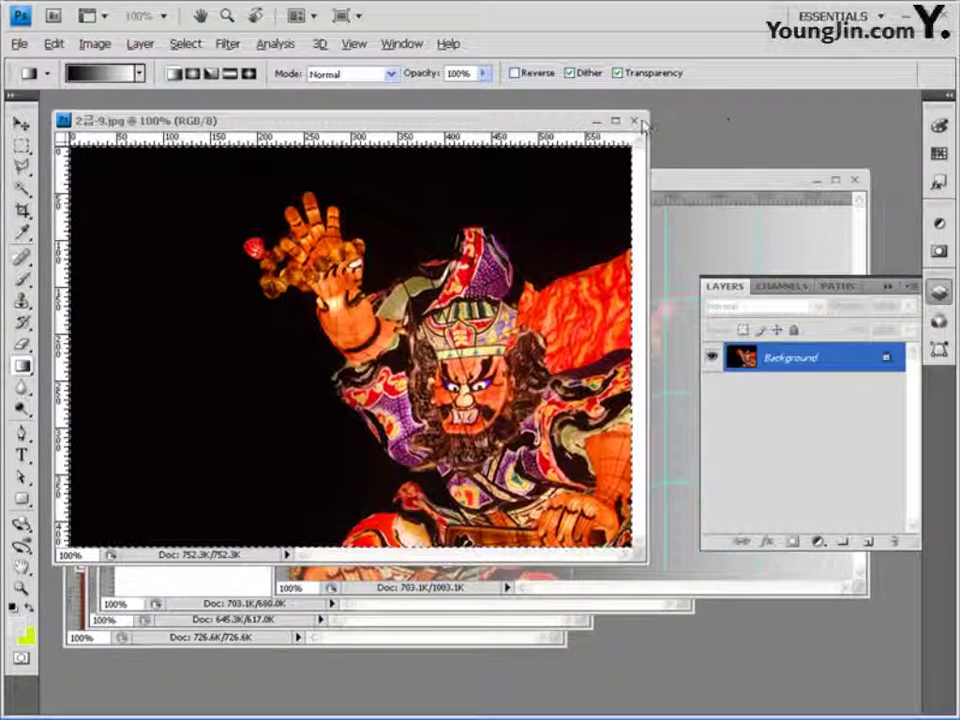
Minimize 2급-9.jpg and select the yellow flower in 2급-10.jpg by inverting a Magic Wand selection of its red-green background.
click(596, 122)
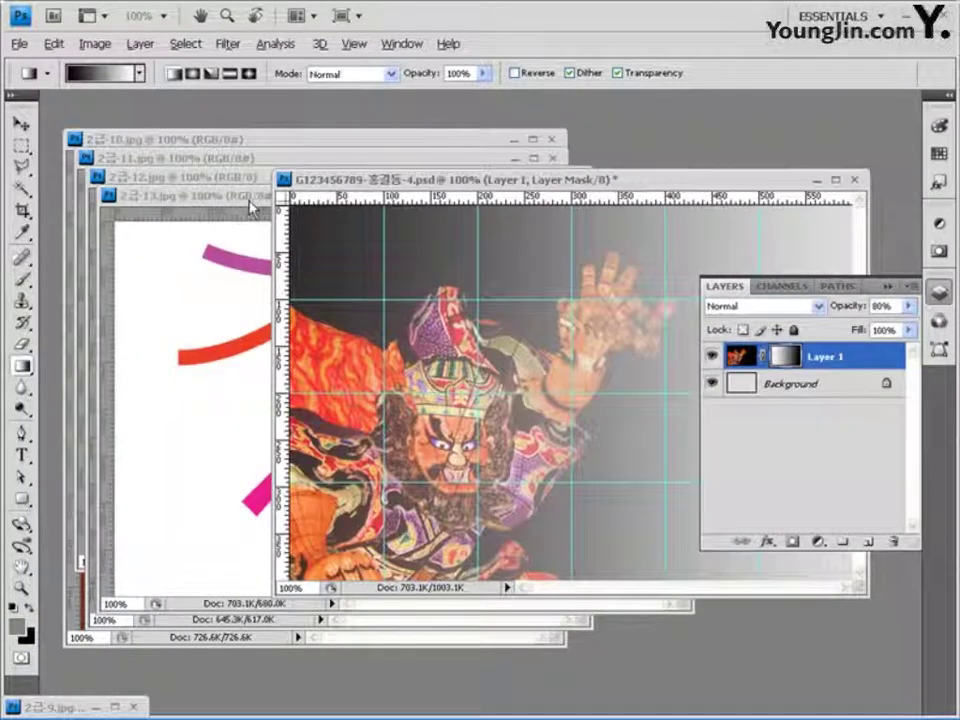
click(212, 141)
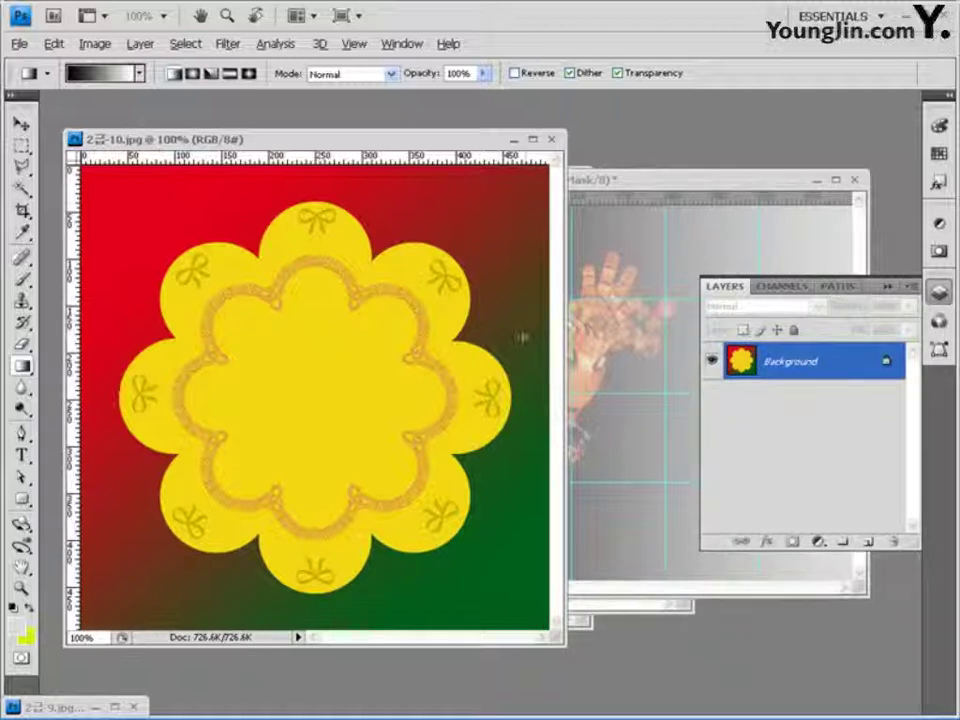
click(21, 188)
click(178, 216)
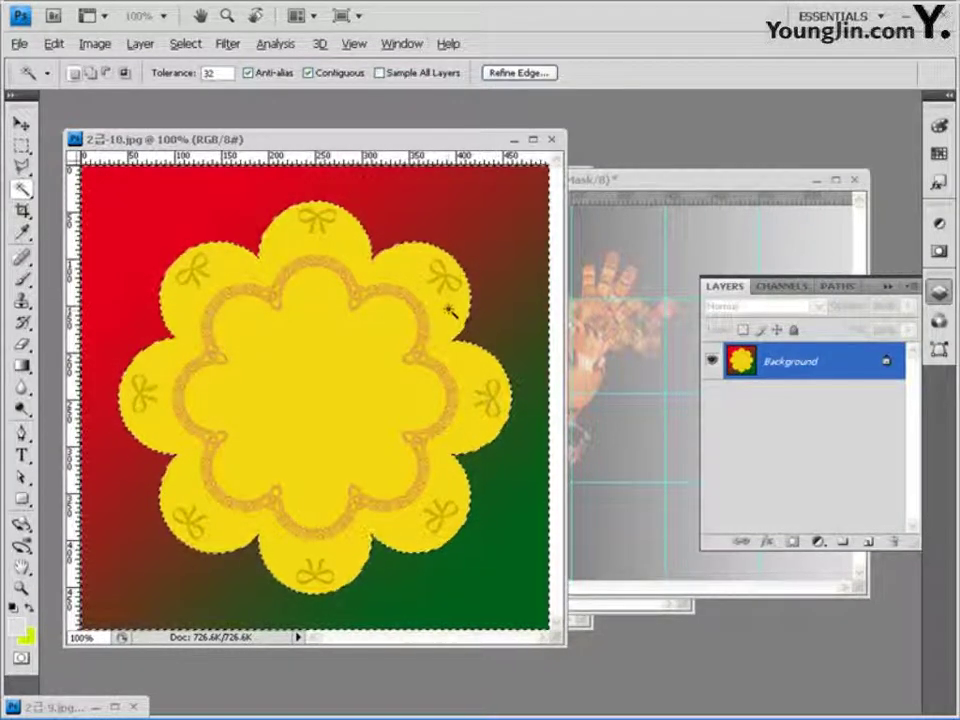
click(185, 43)
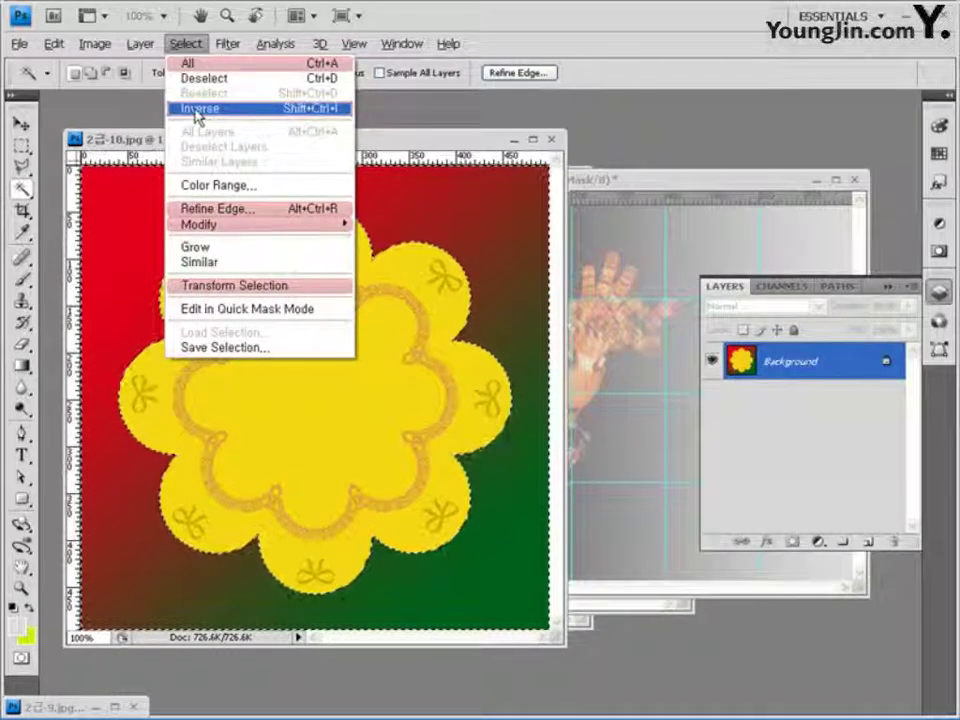
click(197, 112)
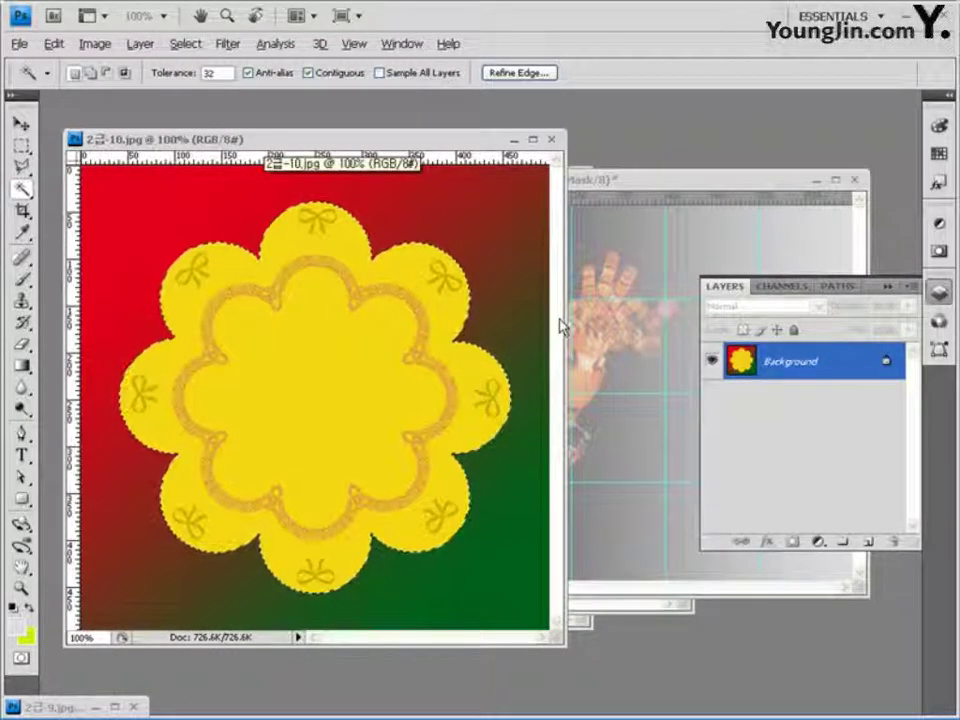
Paste the selected yellow flower into the exam composition and check its outline at 200% zoom.
click(675, 186)
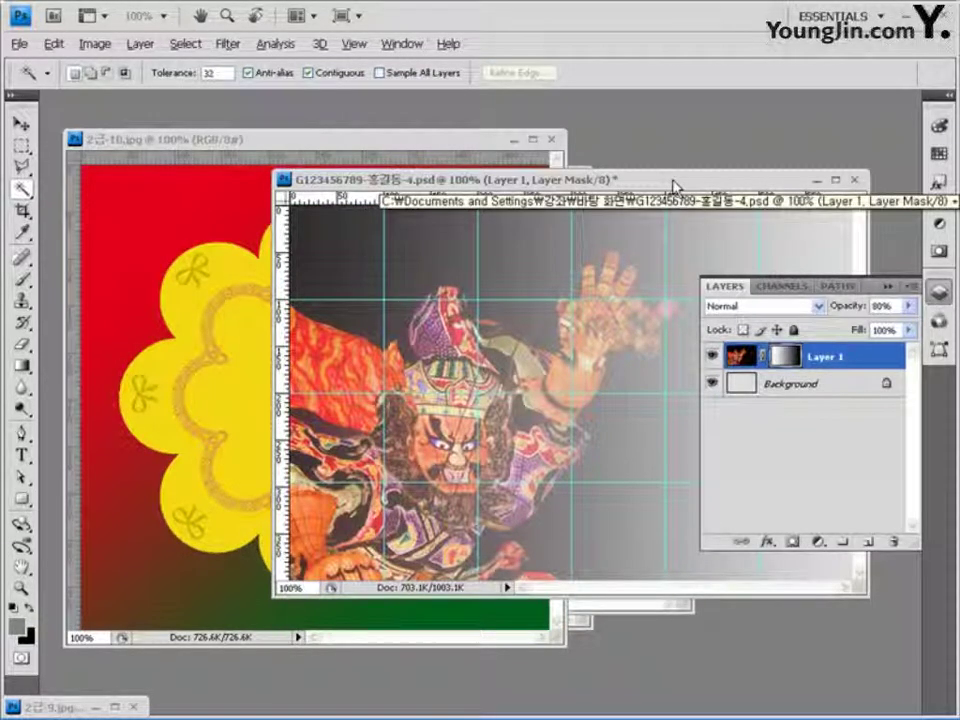
drag(675, 186, 532, 171)
key(ctrl+v)
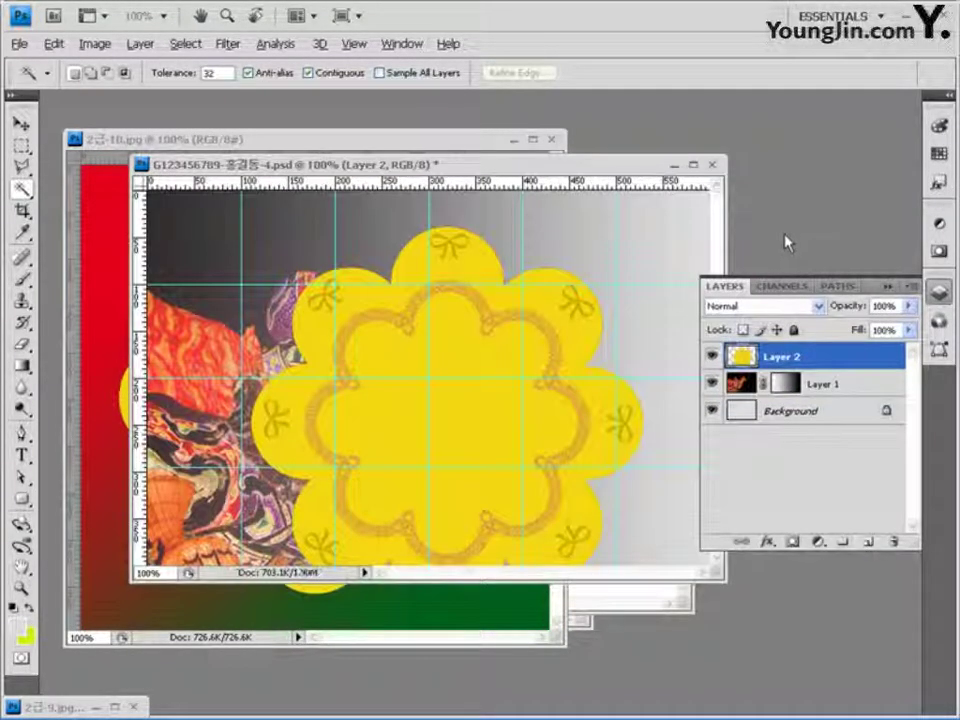
ctrl+click(538, 279)
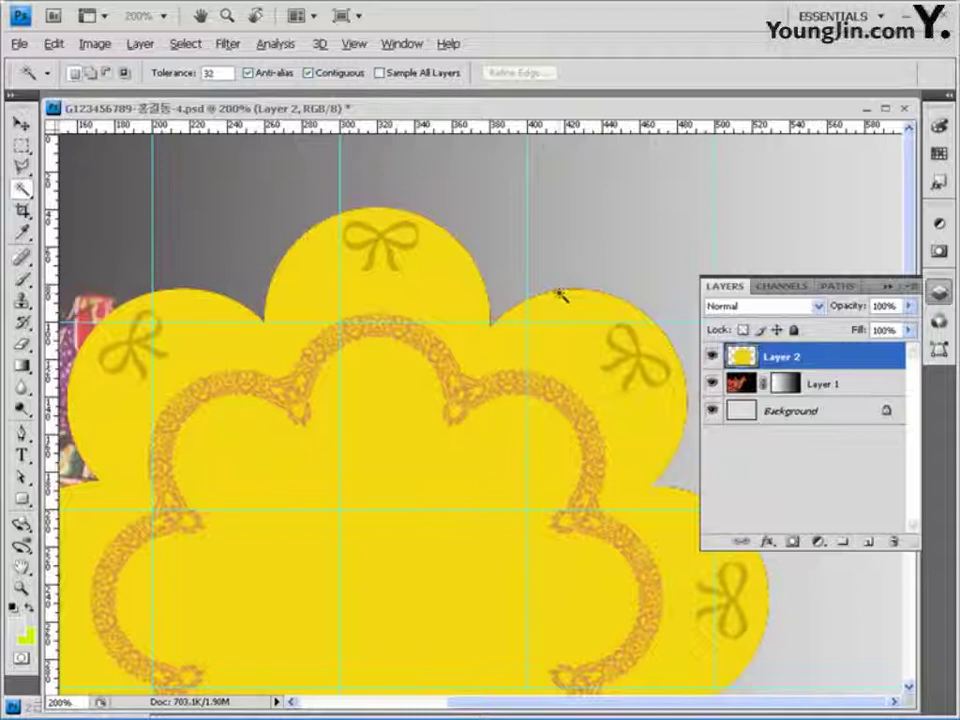
ctrl+alt+click(521, 369)
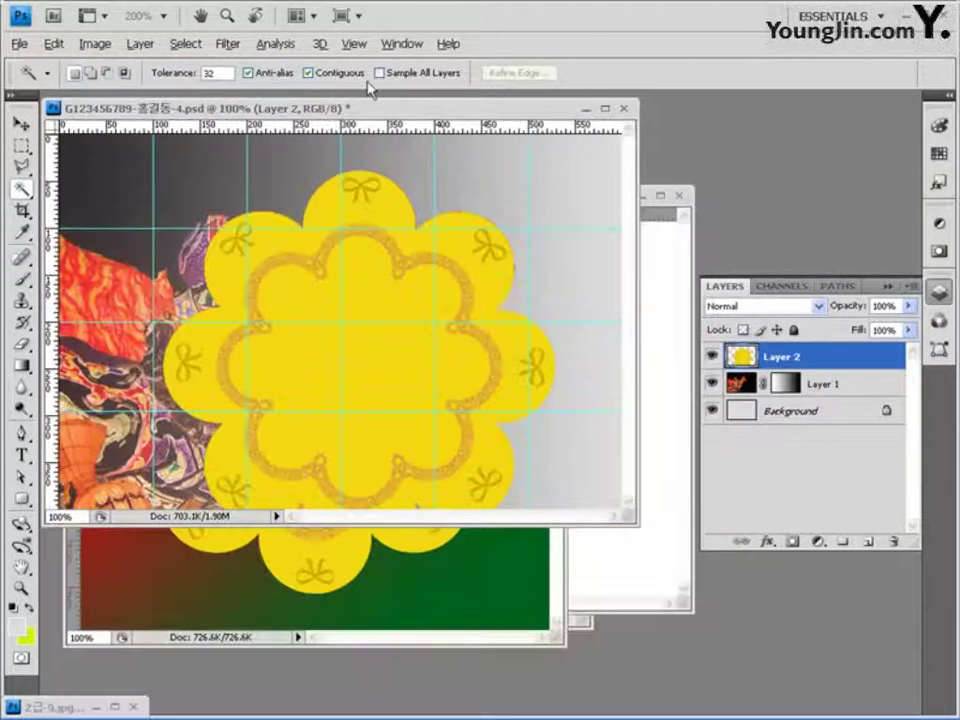
drag(375, 117, 599, 131)
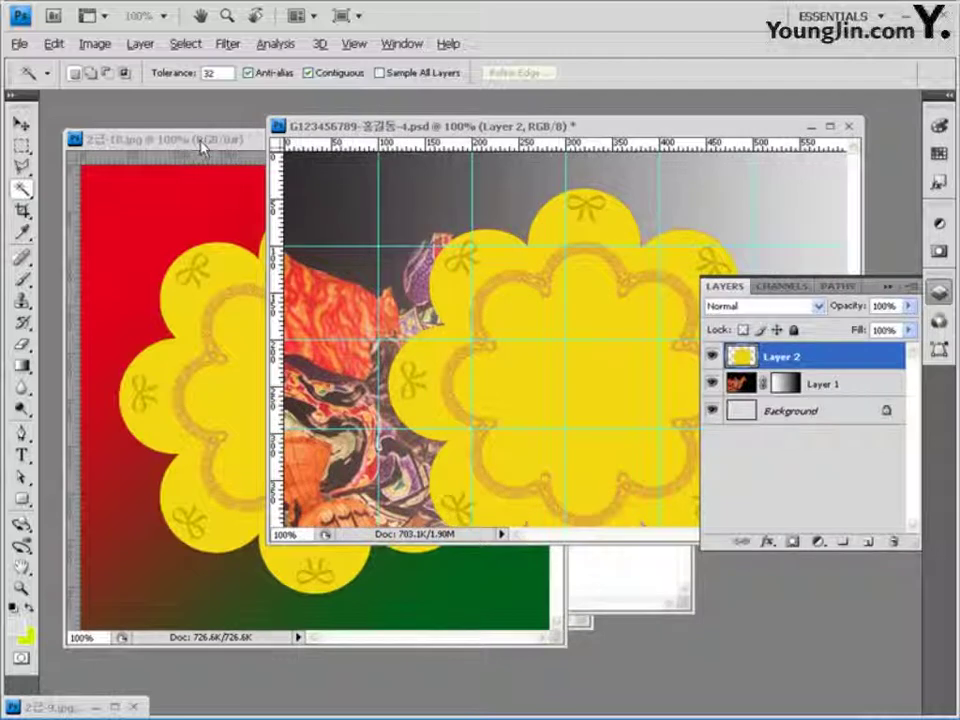
Contract the yellow flower selection in 2급-10.jpg by 1 pixel.
click(199, 141)
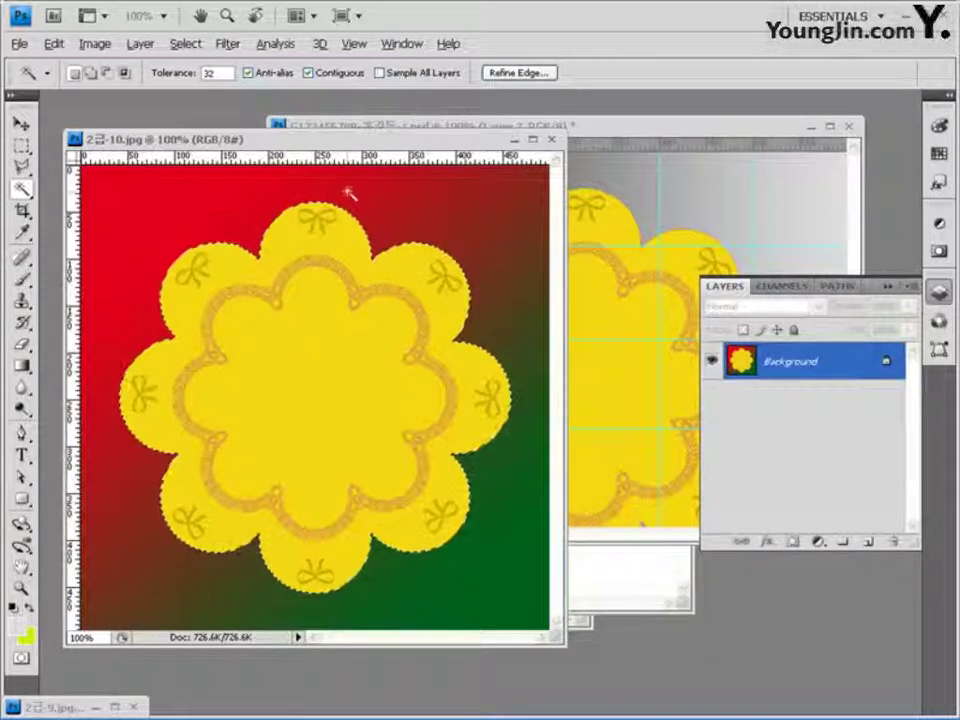
click(185, 43)
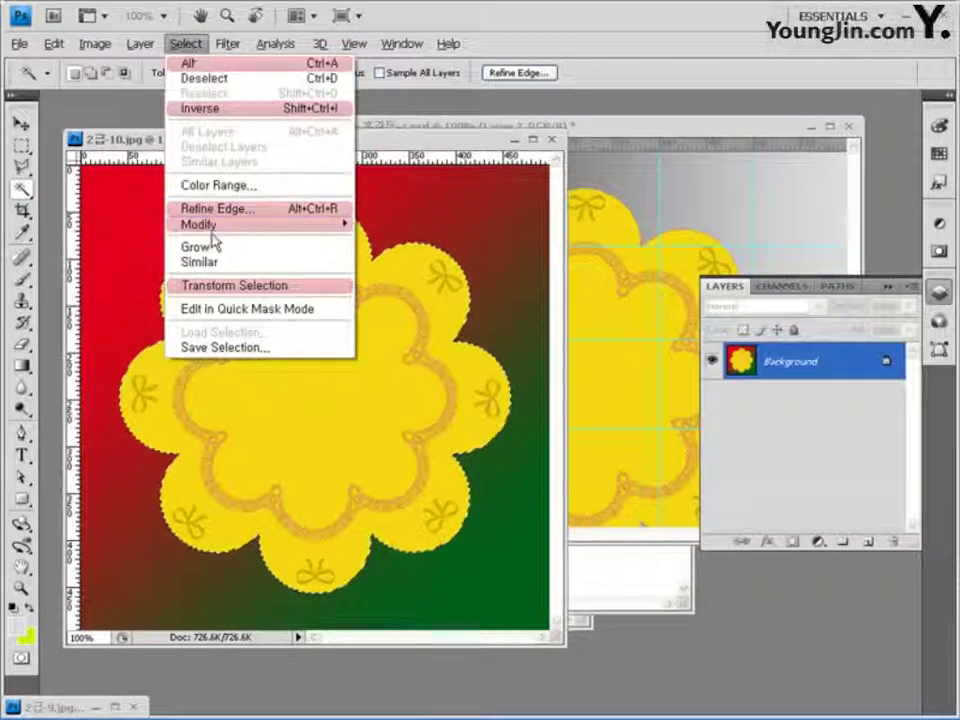
mouse_move(234, 230)
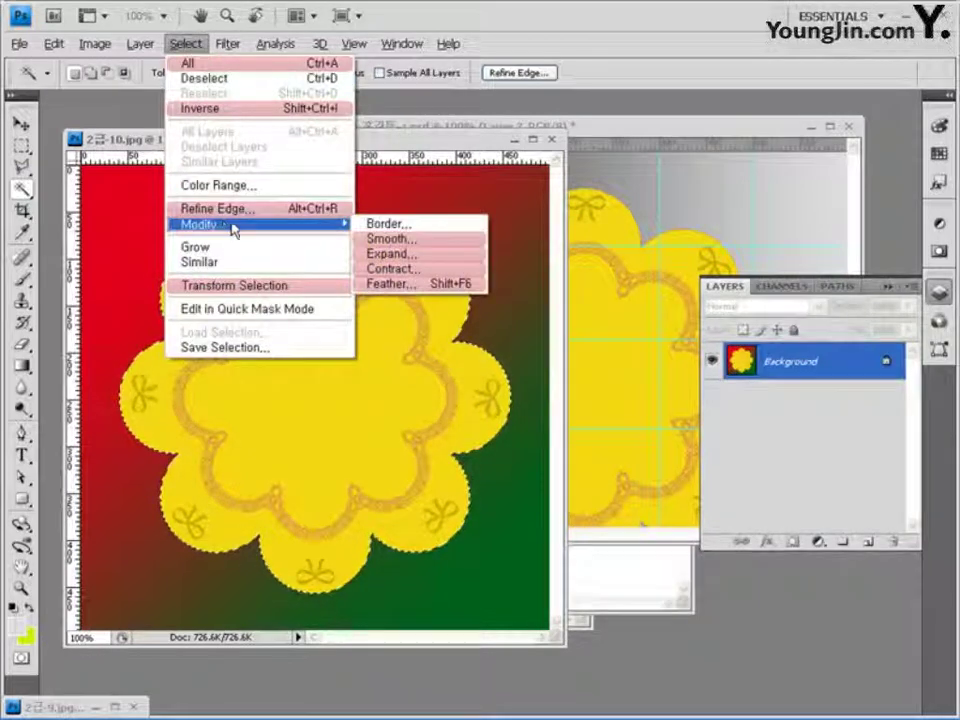
click(431, 274)
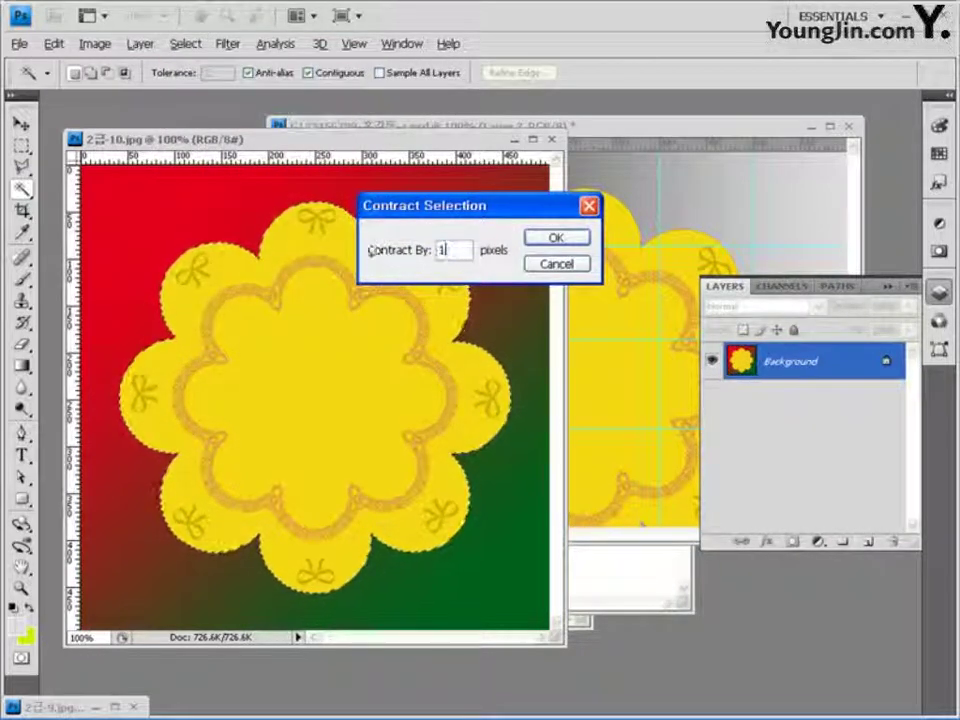
click(555, 240)
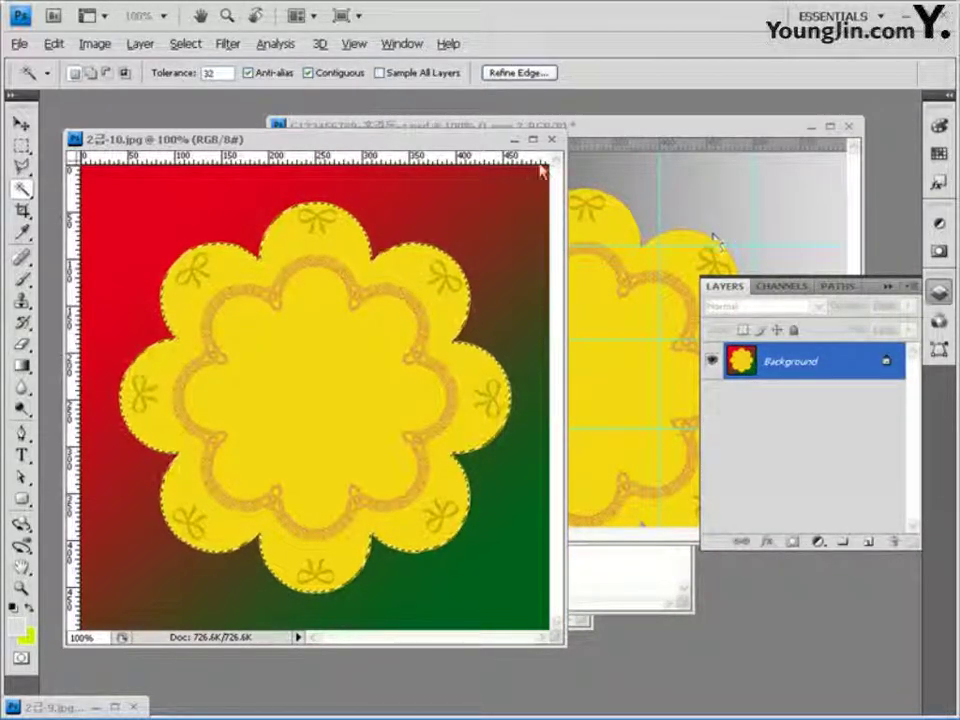
Minimize 2급-10.jpg, replace the pasted flower layer with a copy from the contracted selection, and check its edges at 200% zoom.
click(514, 139)
drag(765, 355, 893, 541)
key(ctrl+z)
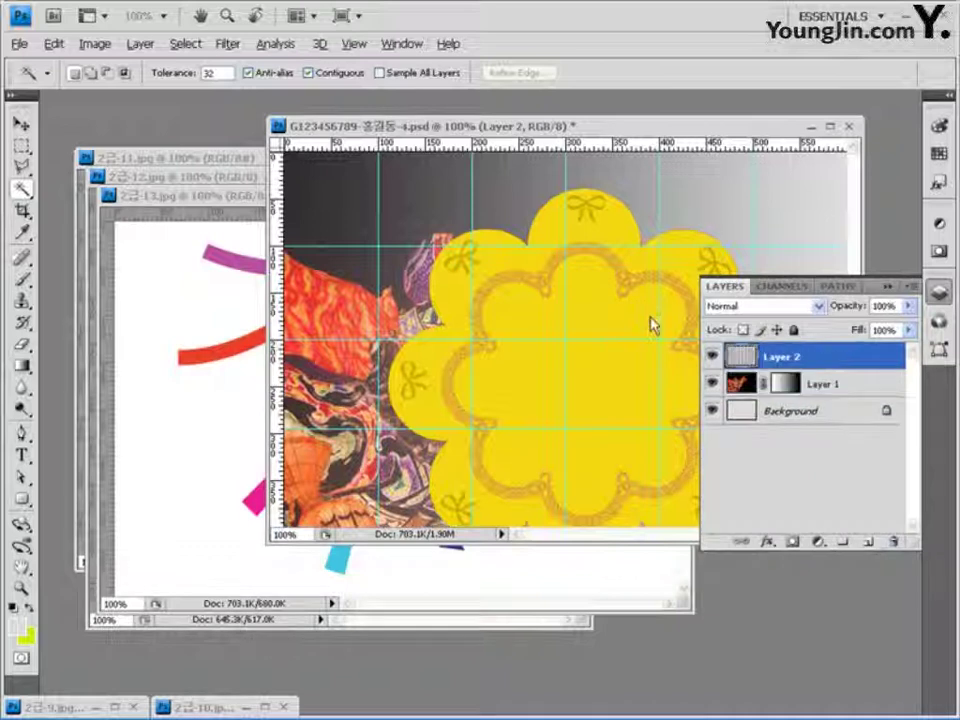
key(ctrl+plus)
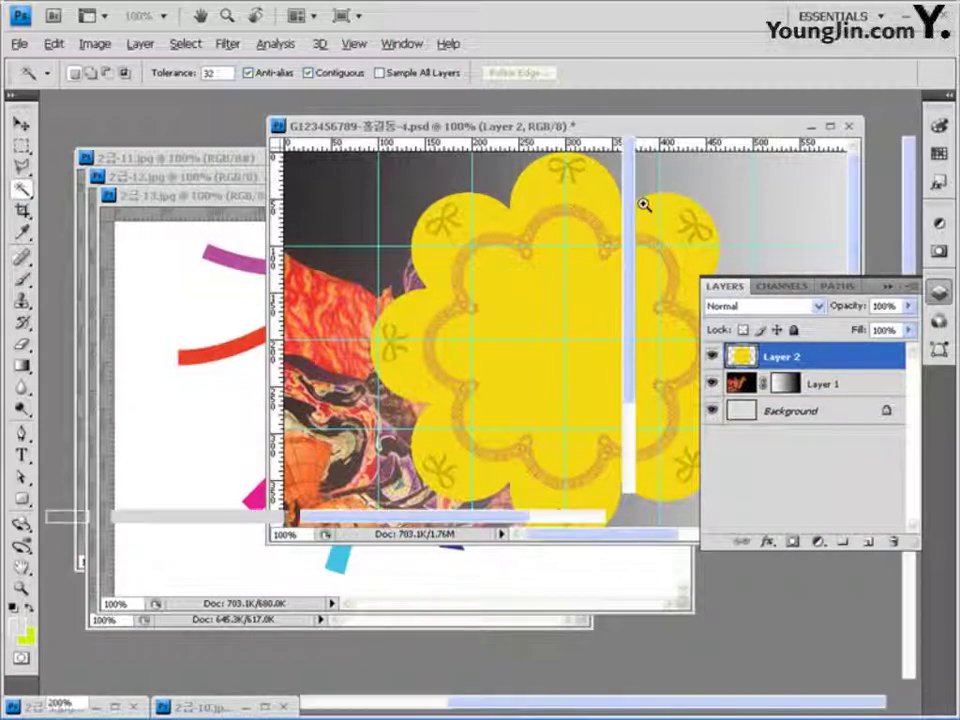
key(ctrl+minus)
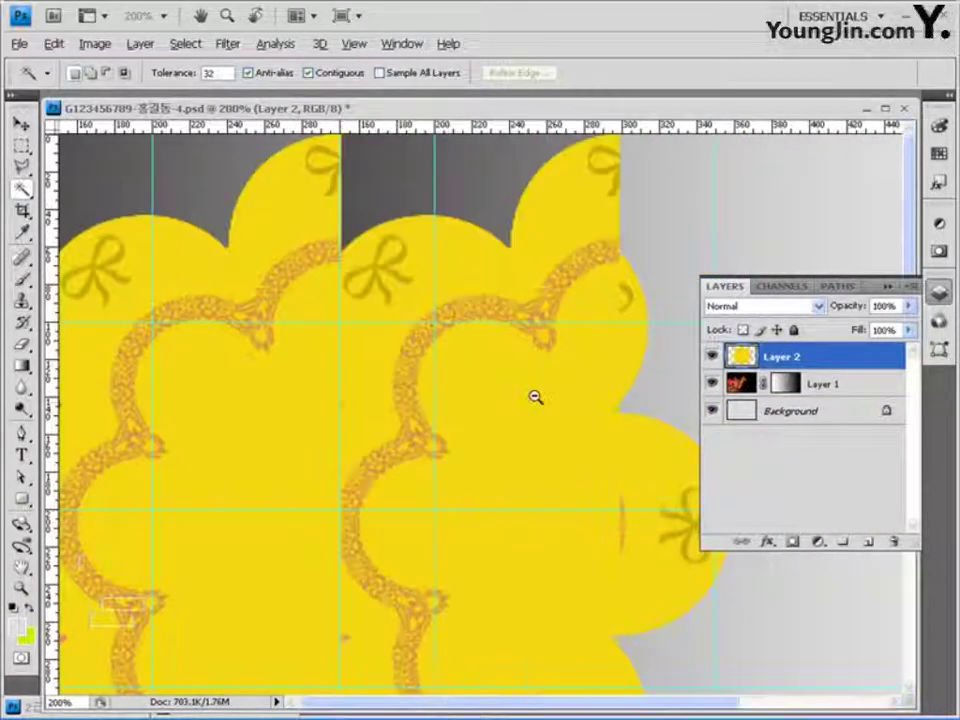
Scale the yellow flower proportionally to 60.7% and move it partly beyond the canvas's upper-right corner, centred at about X 500 px, Y 88 px.
drag(410, 113, 519, 143)
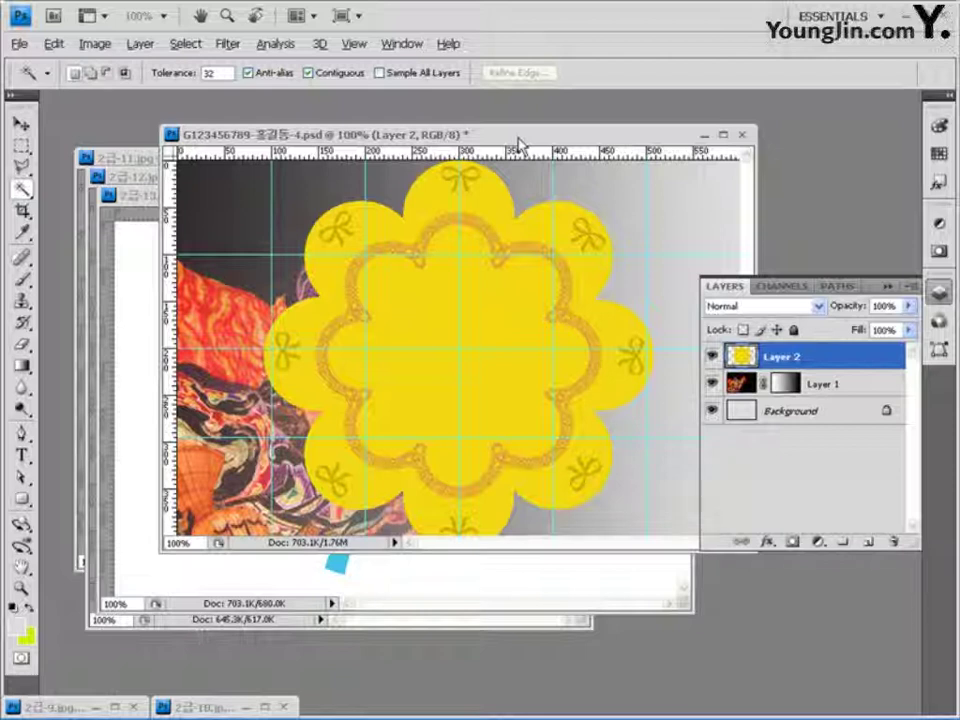
key(ctrl+t)
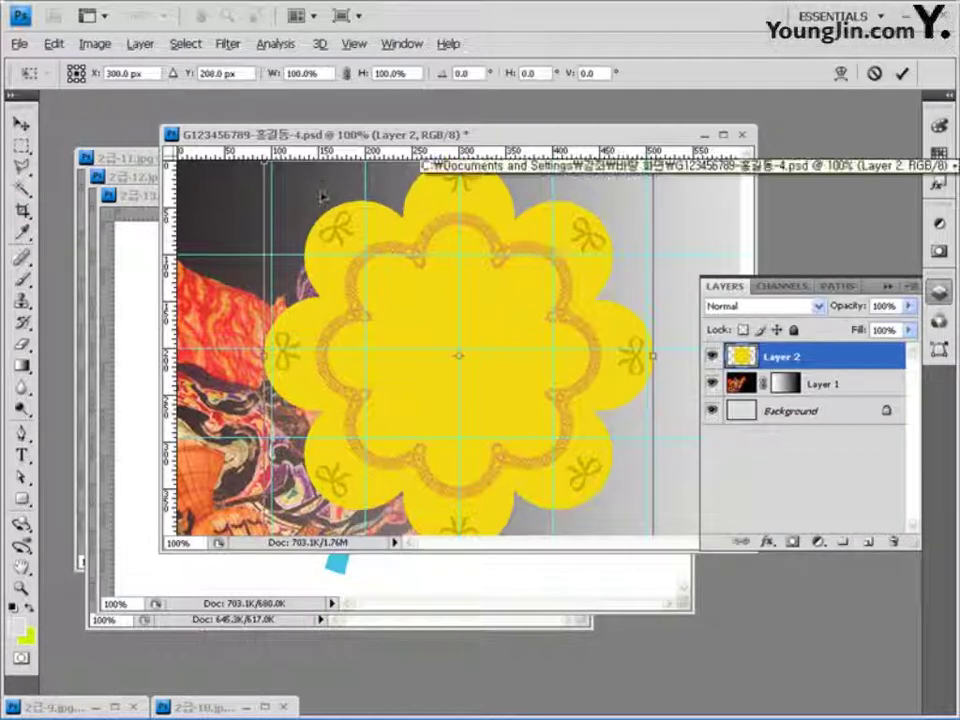
drag(263, 163, 418, 315)
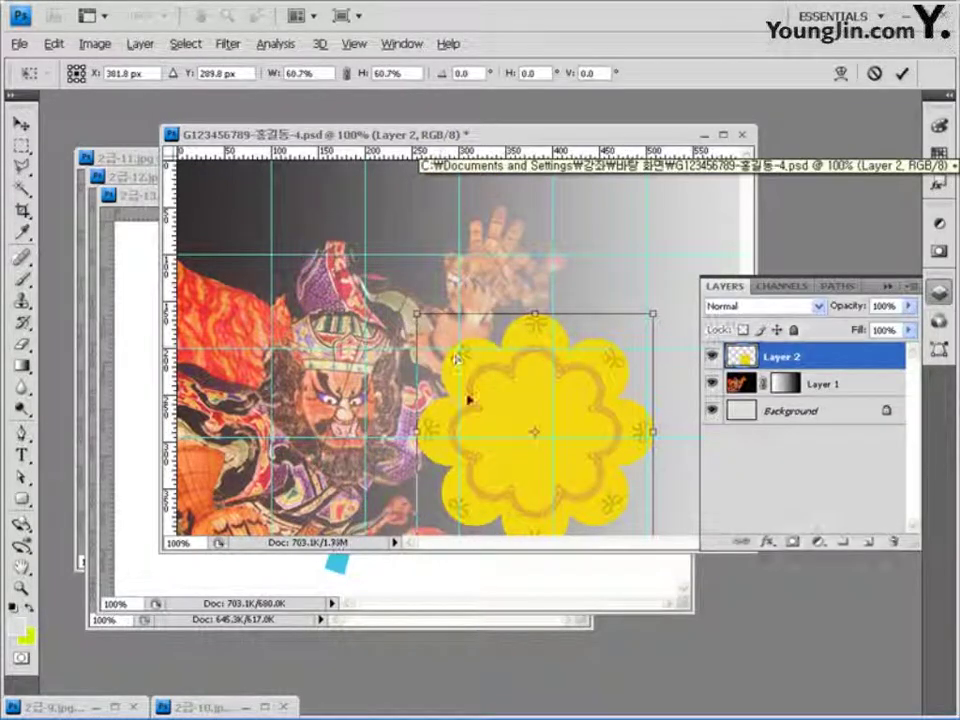
drag(528, 359, 596, 214)
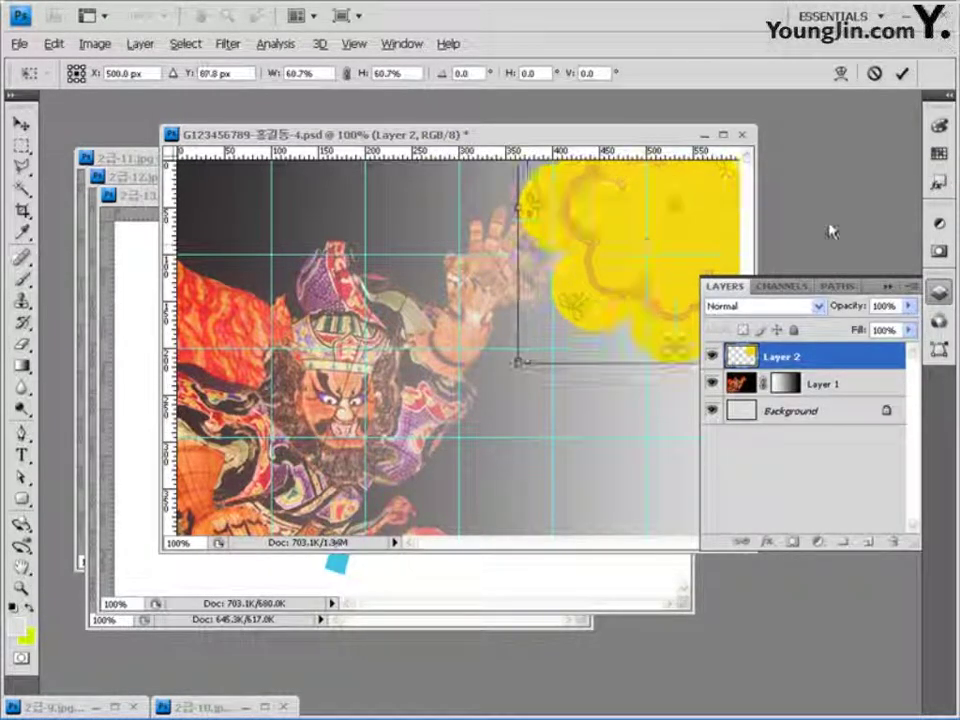
drag(779, 243, 831, 229)
key(Return)
key(w)
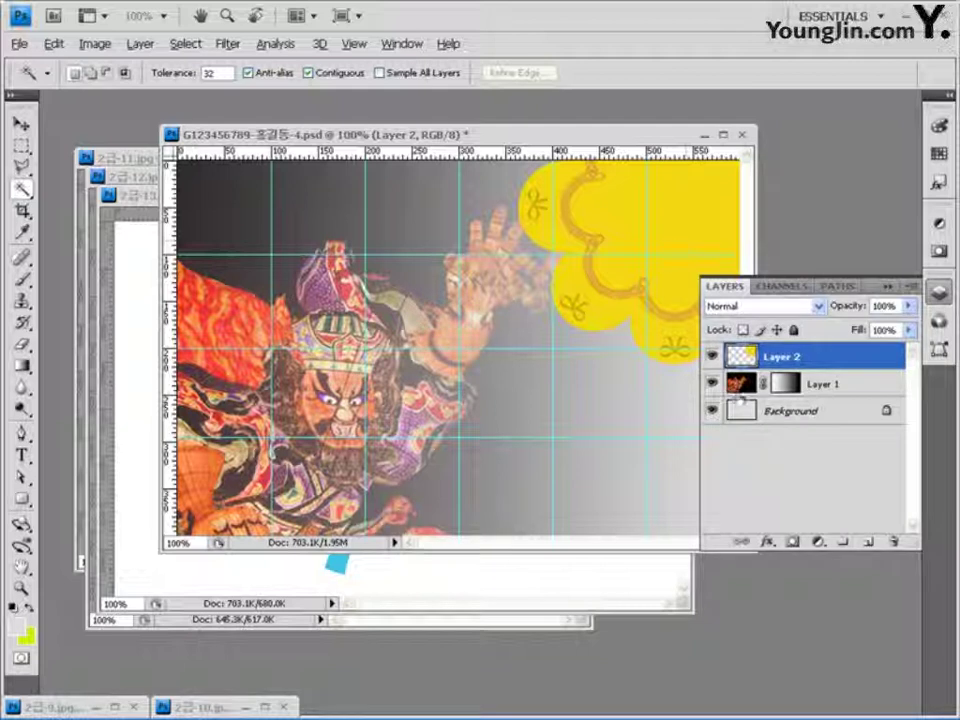
Give the flower layer a white outside stroke and a Multiply drop shadow with 75% opacity, 120° angle, 5 px distance and 5 px size.
click(766, 545)
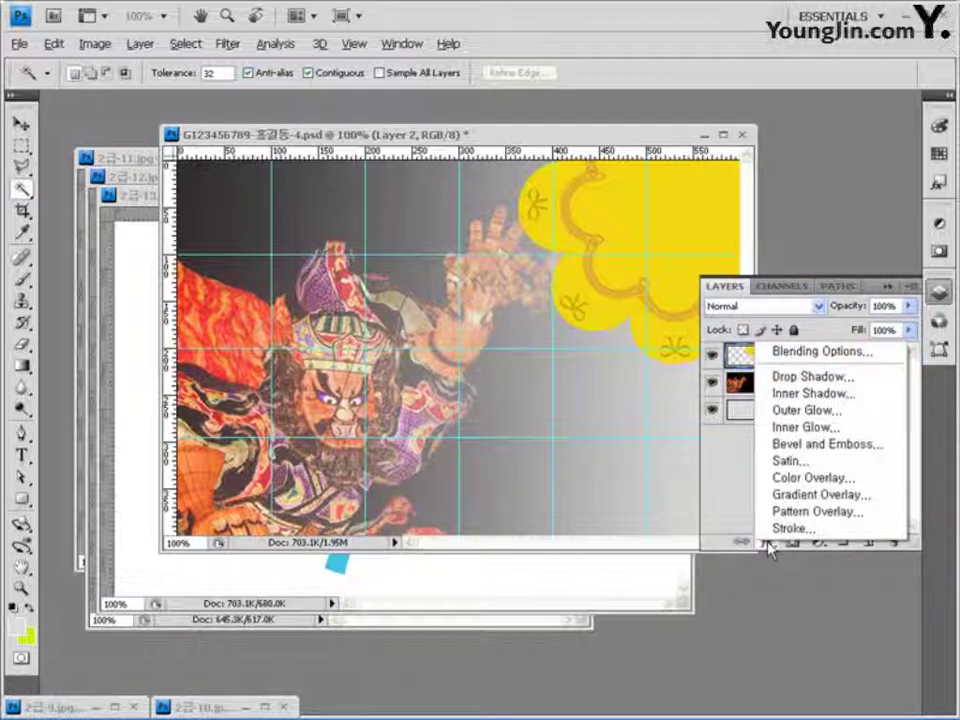
click(806, 531)
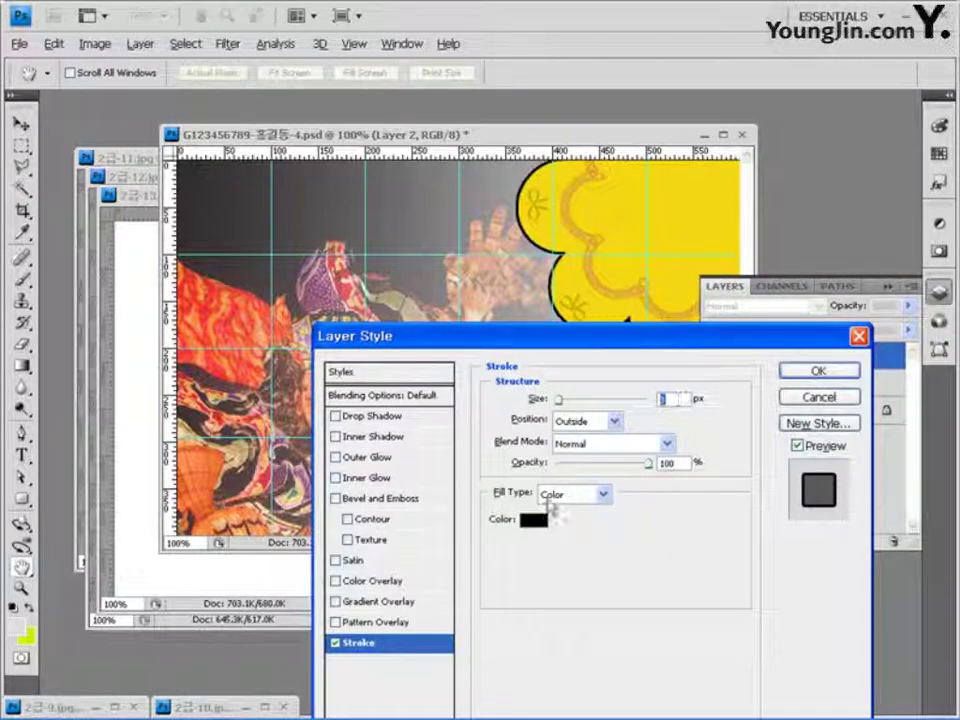
click(535, 521)
click(207, 317)
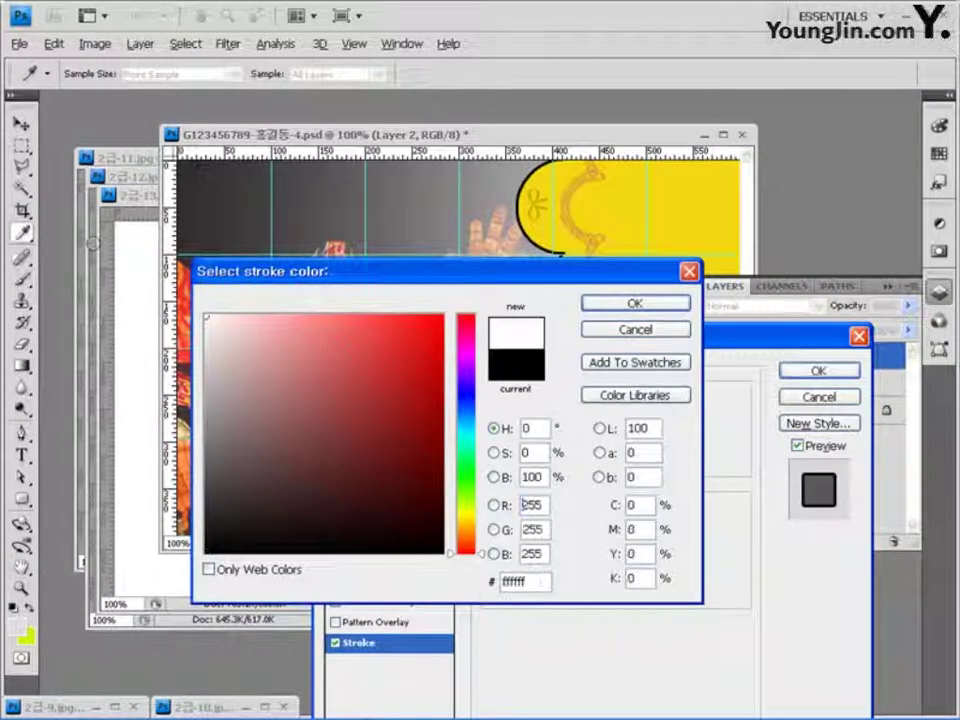
click(657, 307)
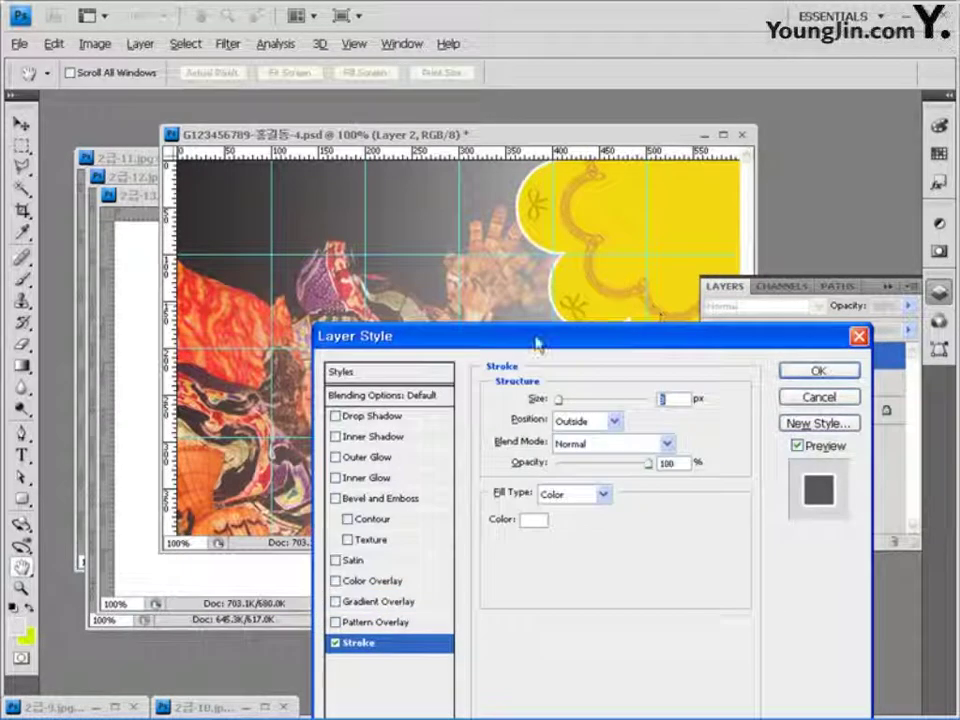
click(383, 418)
drag(555, 336, 153, 250)
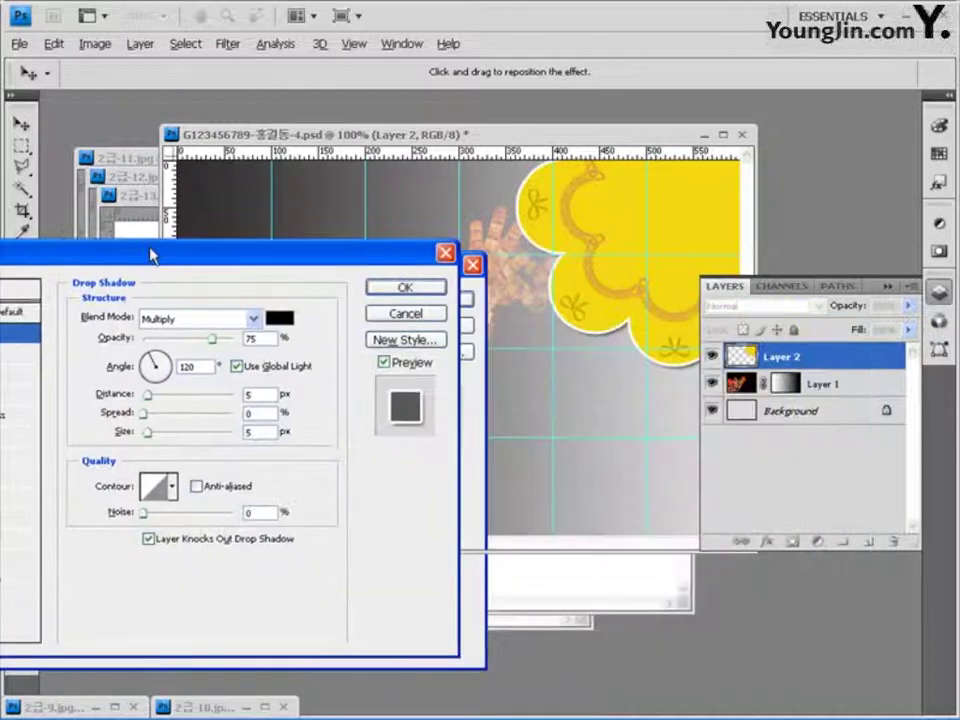
click(430, 286)
key(w)
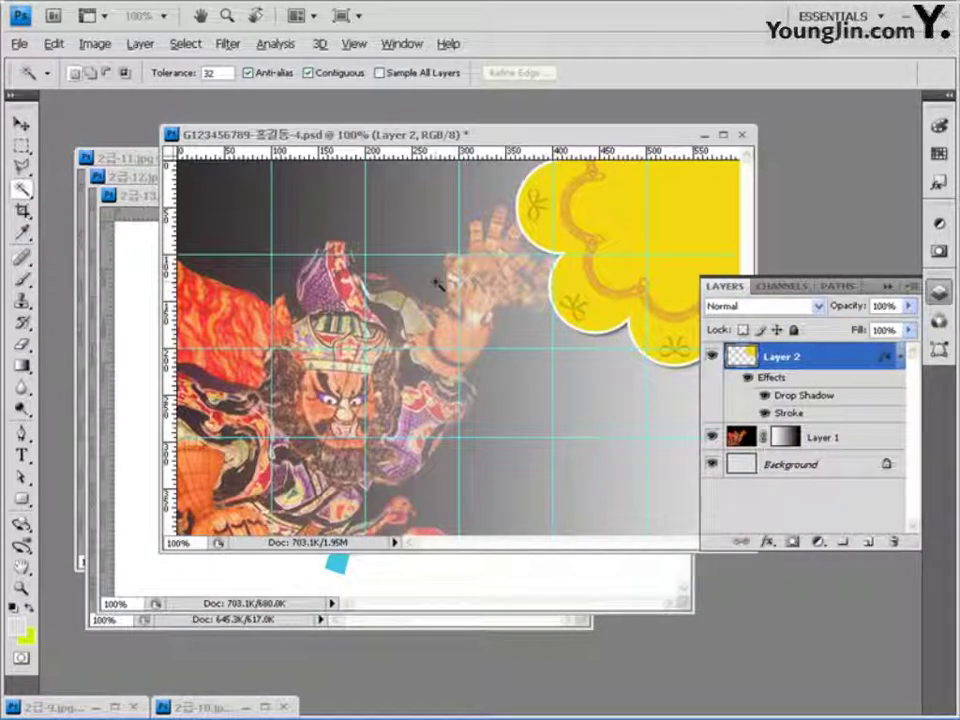
Select the purple gift box in 2급-11.jpg by inverting a Magic Wand selection of its light background.
drag(421, 150, 568, 157)
click(235, 158)
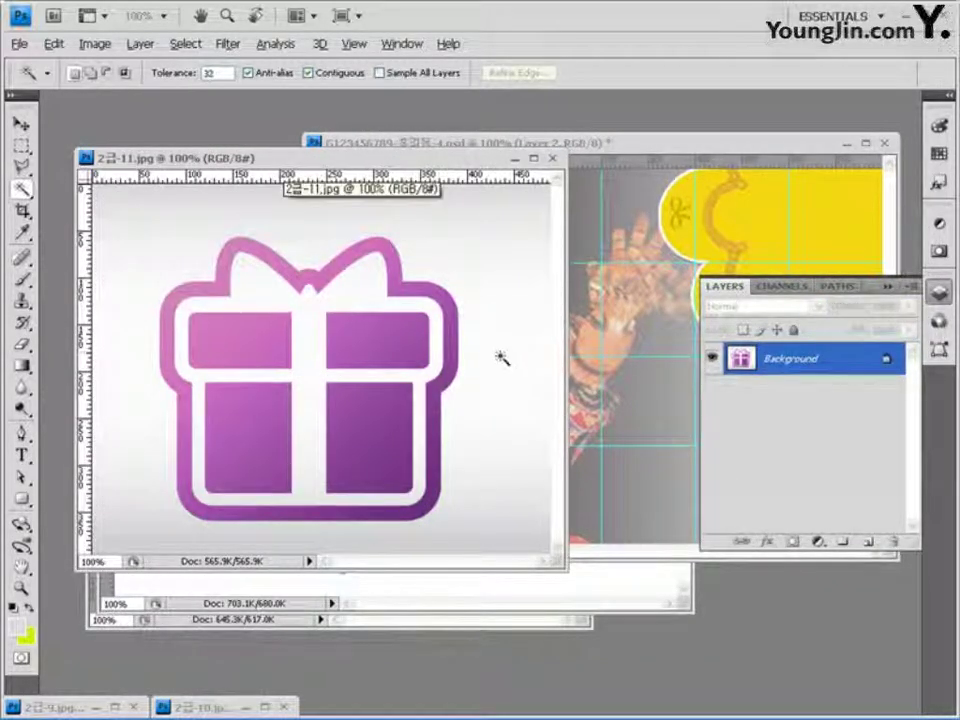
click(463, 218)
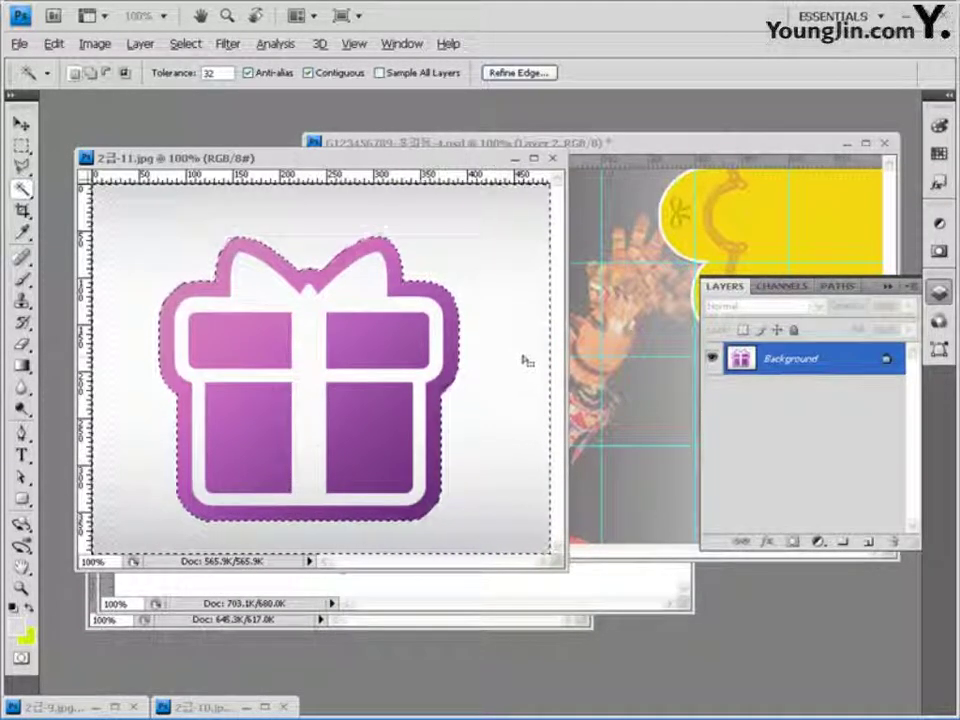
click(185, 43)
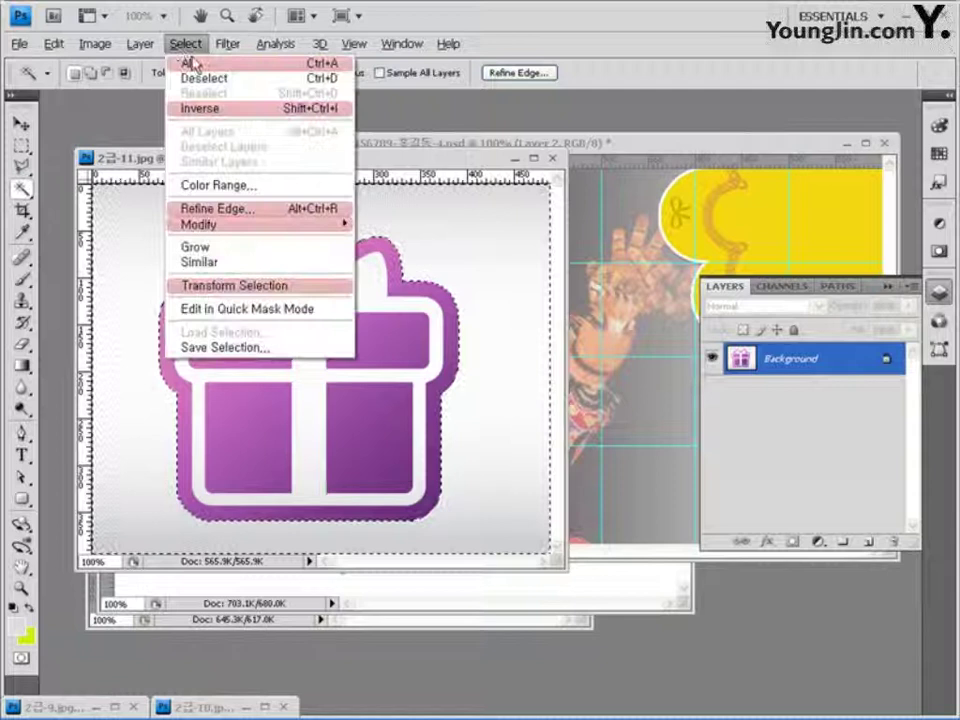
click(208, 108)
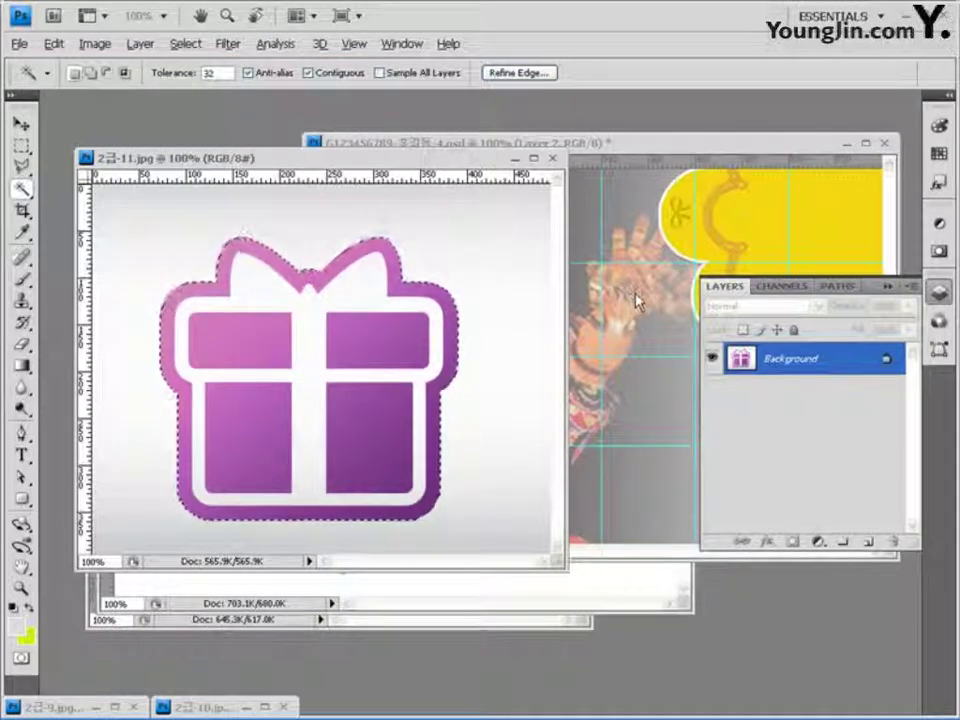
Paste the selected gift box onto a new layer in the exam composition and minimize 2급-11.jpg.
click(633, 152)
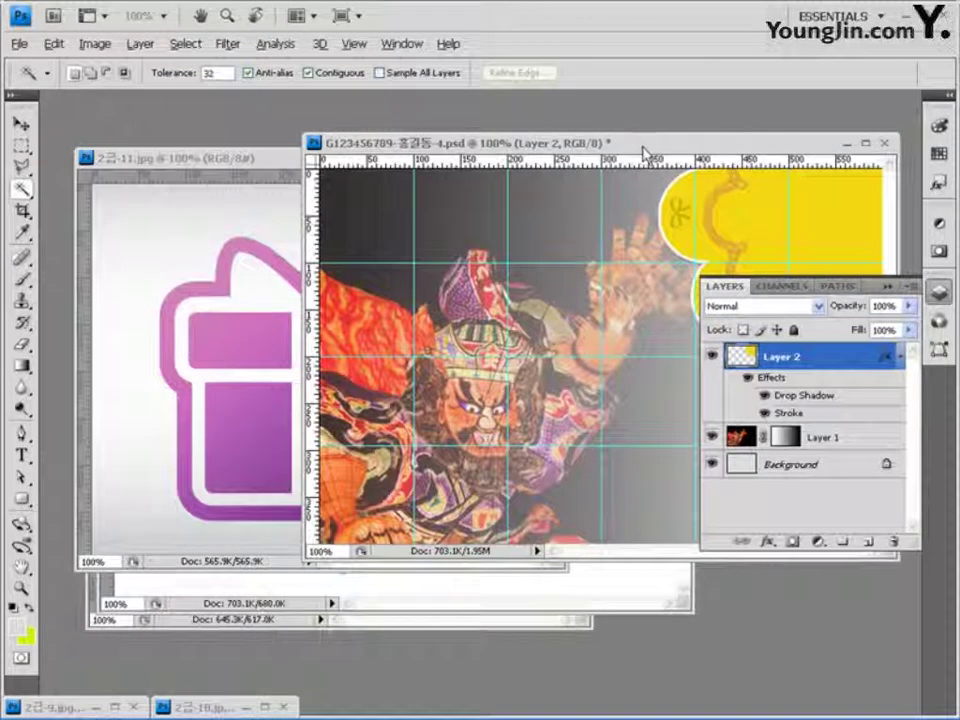
drag(643, 150, 557, 154)
key(ctrl+shift+alt+n)
key(ctrl+v)
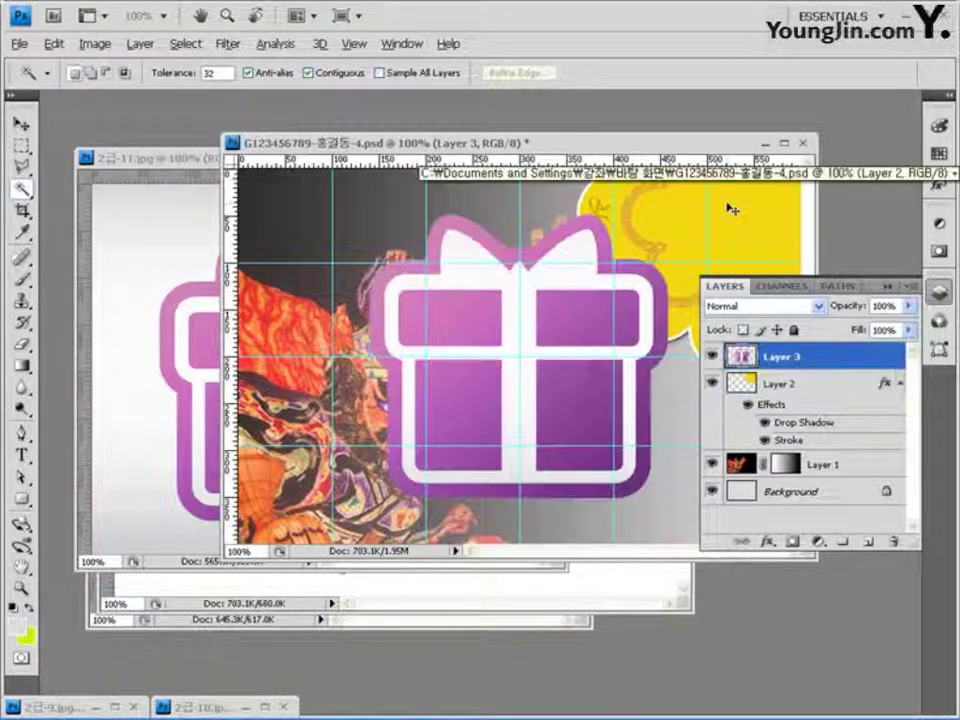
click(185, 160)
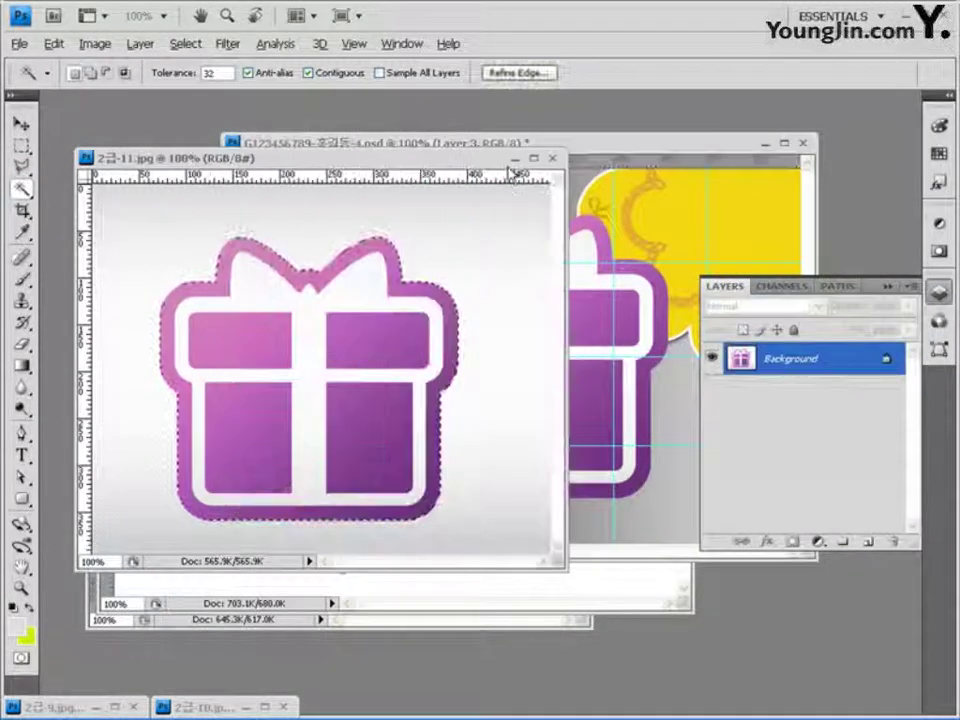
click(545, 155)
drag(545, 150, 510, 150)
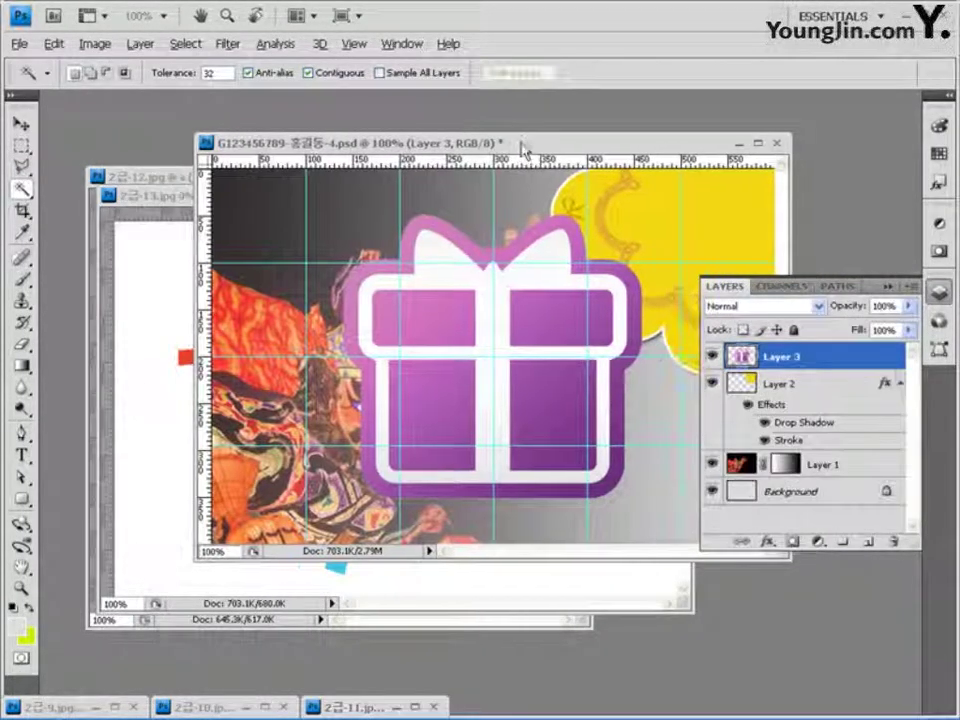
Scale the gift box proportionally to 38.4%, rotate it -34.4° and place it below the yellow flower.
key(ctrl+t)
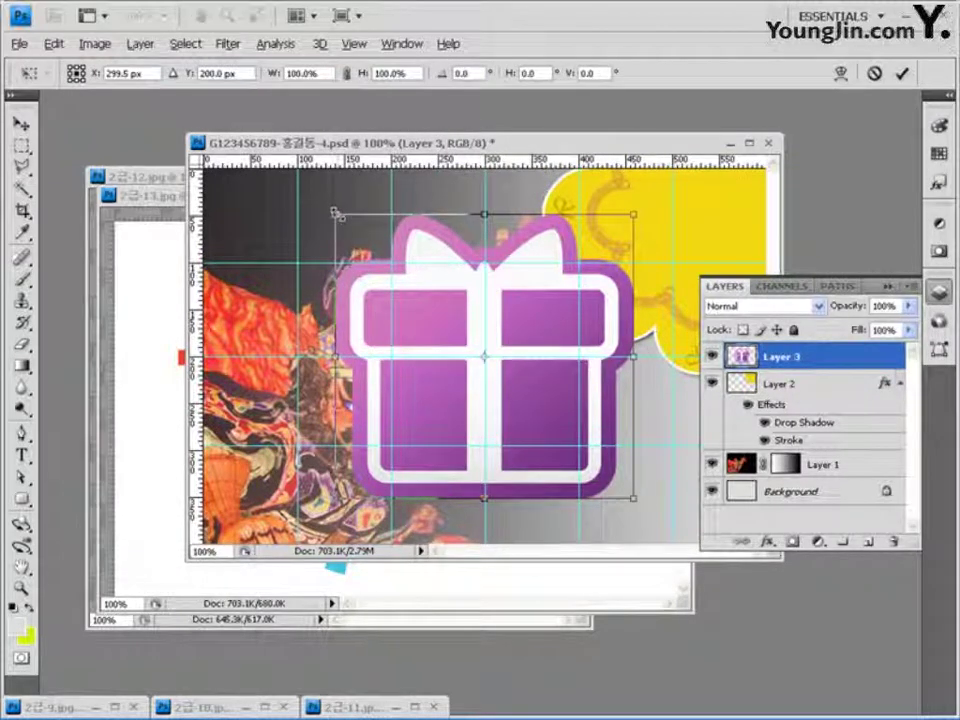
drag(336, 213, 330, 415)
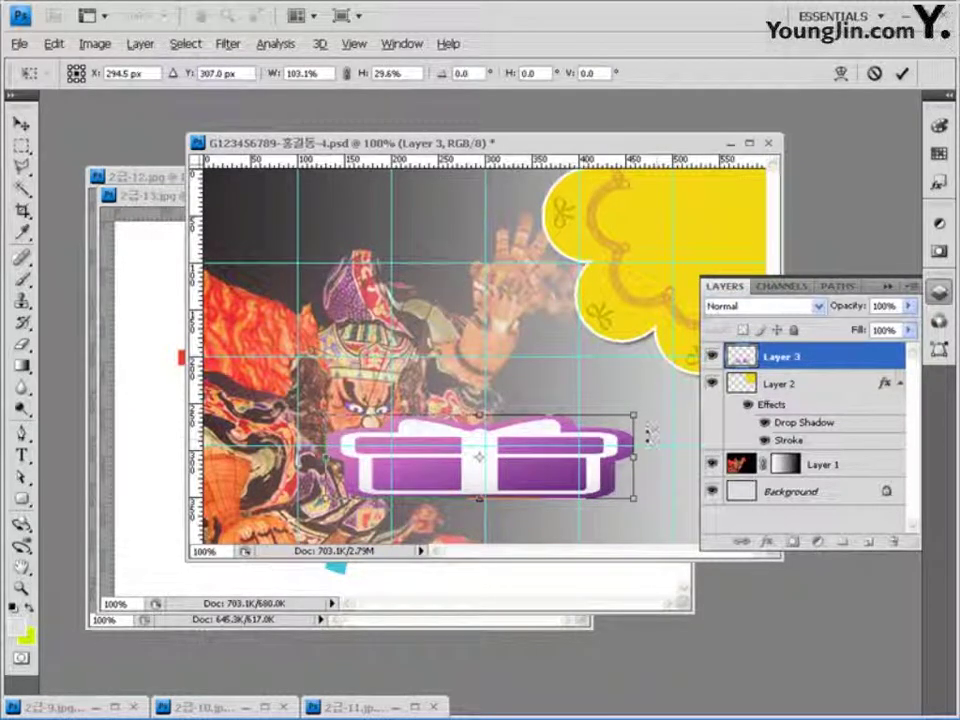
key(ctrl+z)
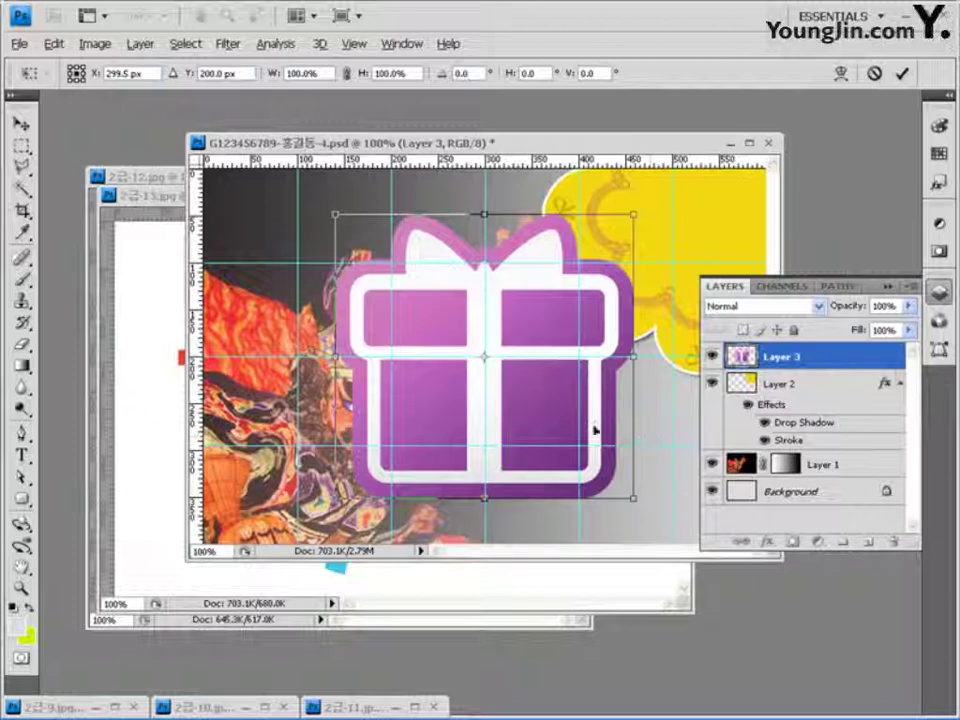
drag(333, 213, 497, 410)
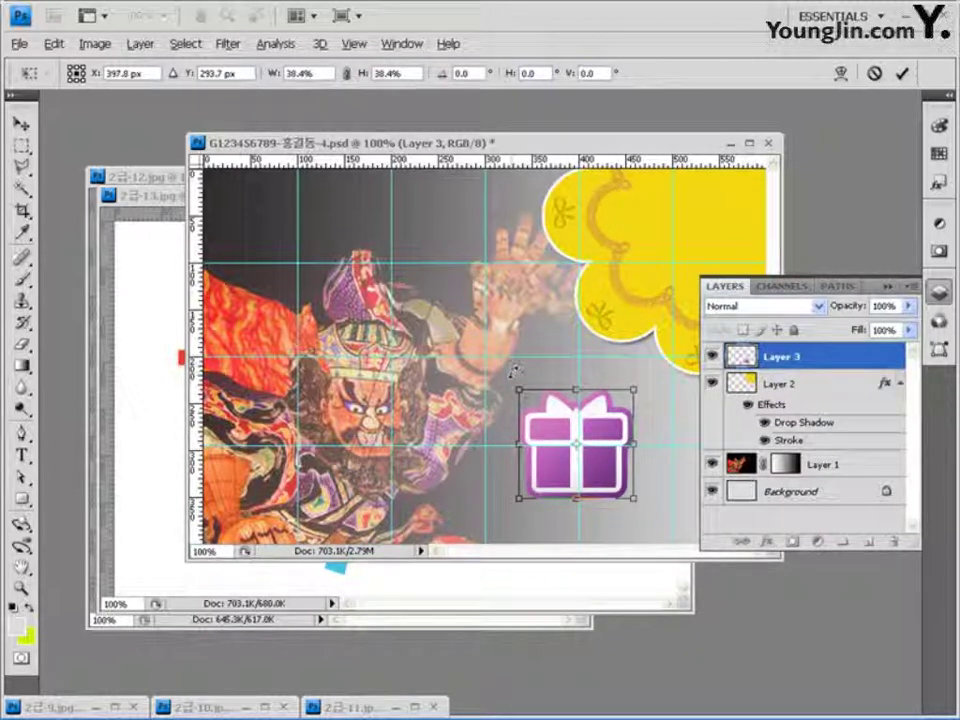
drag(514, 365, 487, 418)
drag(563, 152, 474, 149)
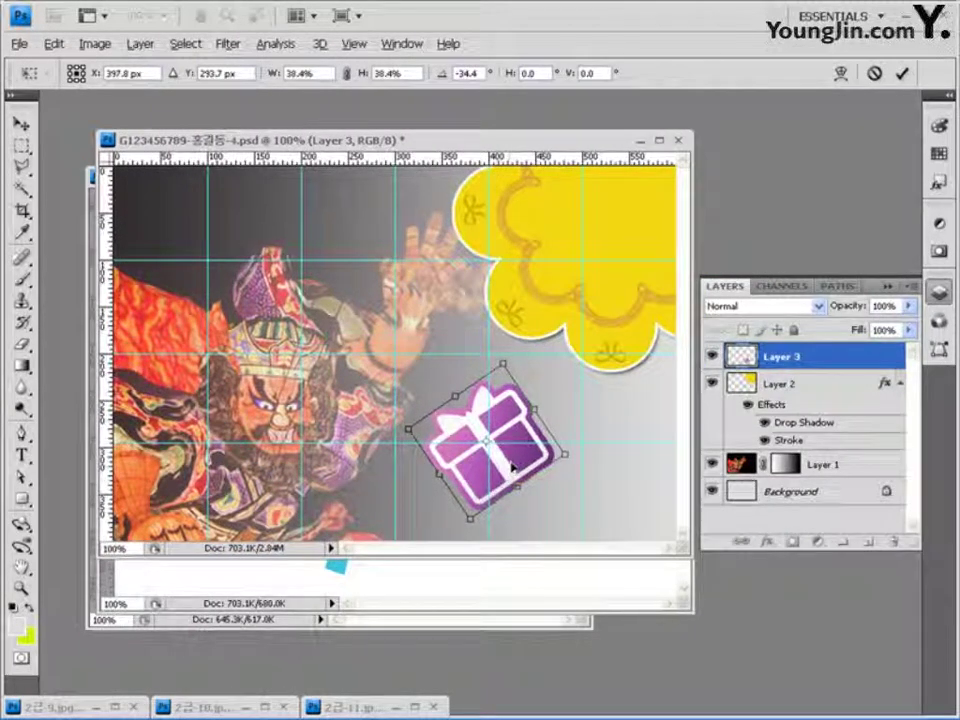
drag(521, 463, 606, 480)
key(Return)
key(w)
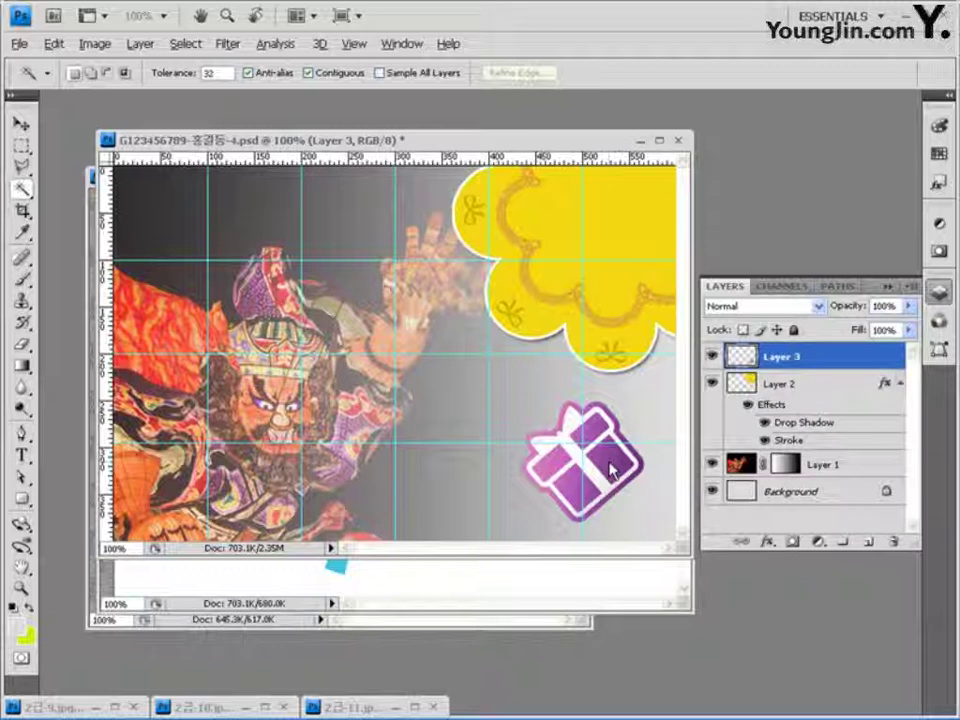
Give the gift box layer a 3 px white outside stroke and a drop shadow.
click(769, 542)
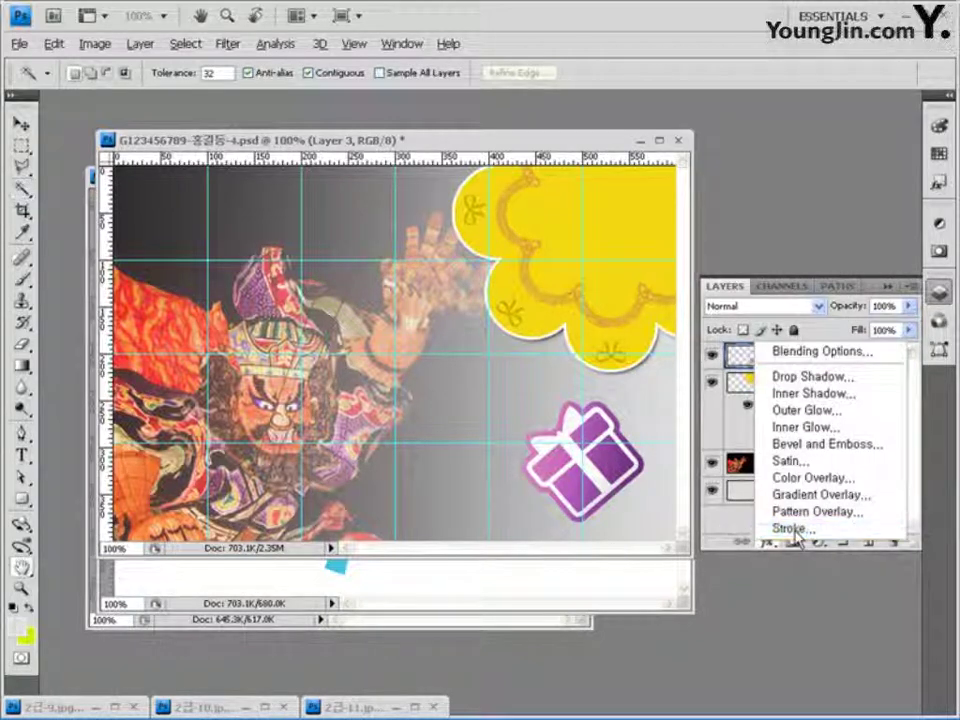
click(795, 527)
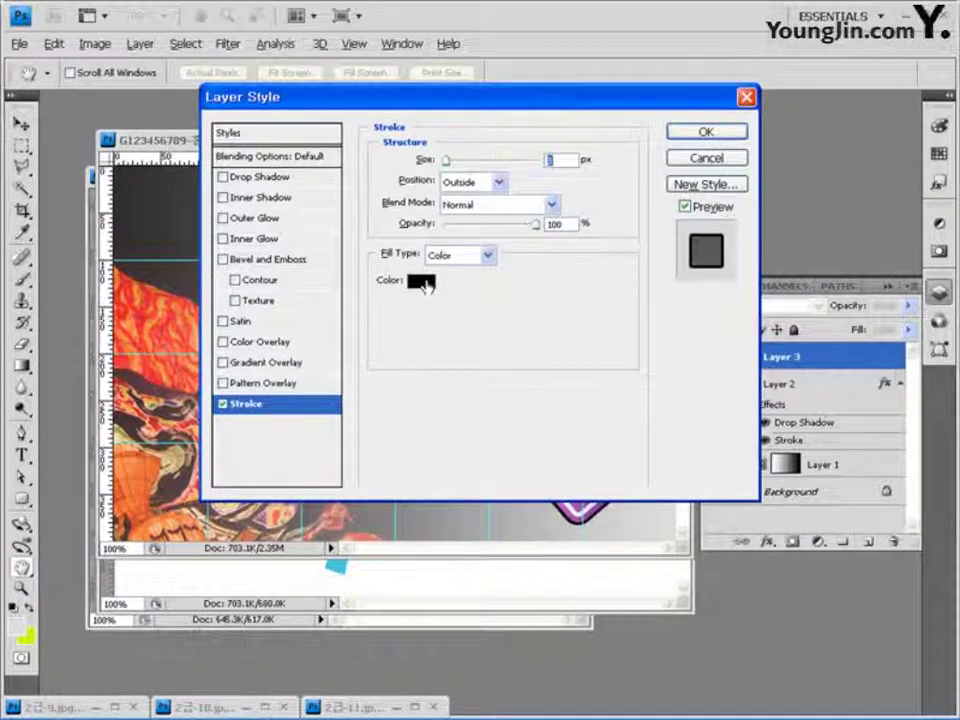
click(425, 283)
click(207, 317)
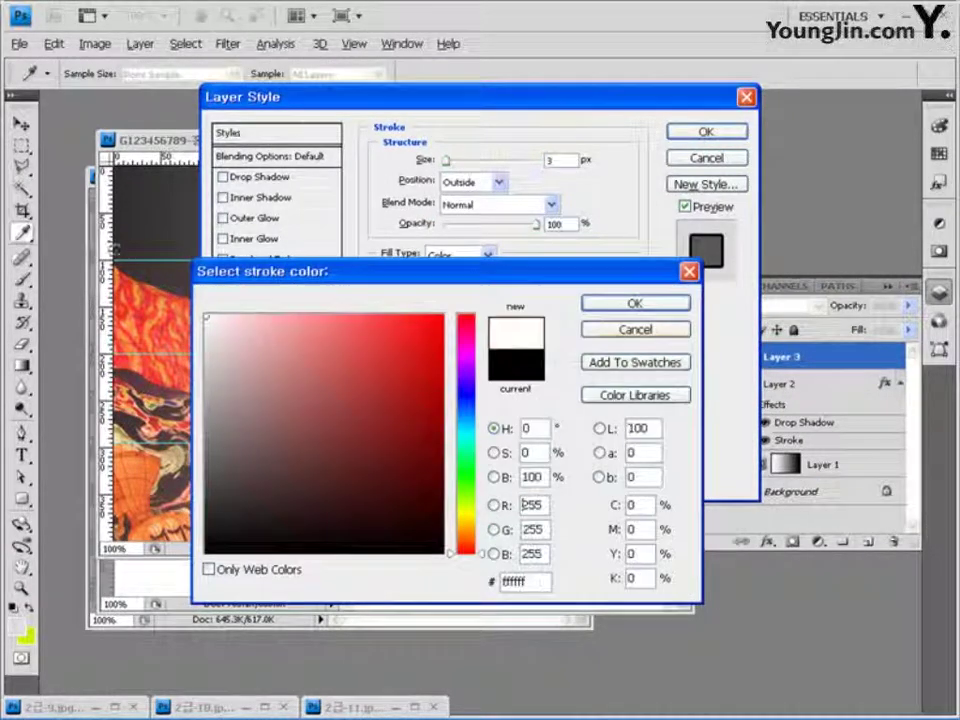
click(635, 307)
click(258, 177)
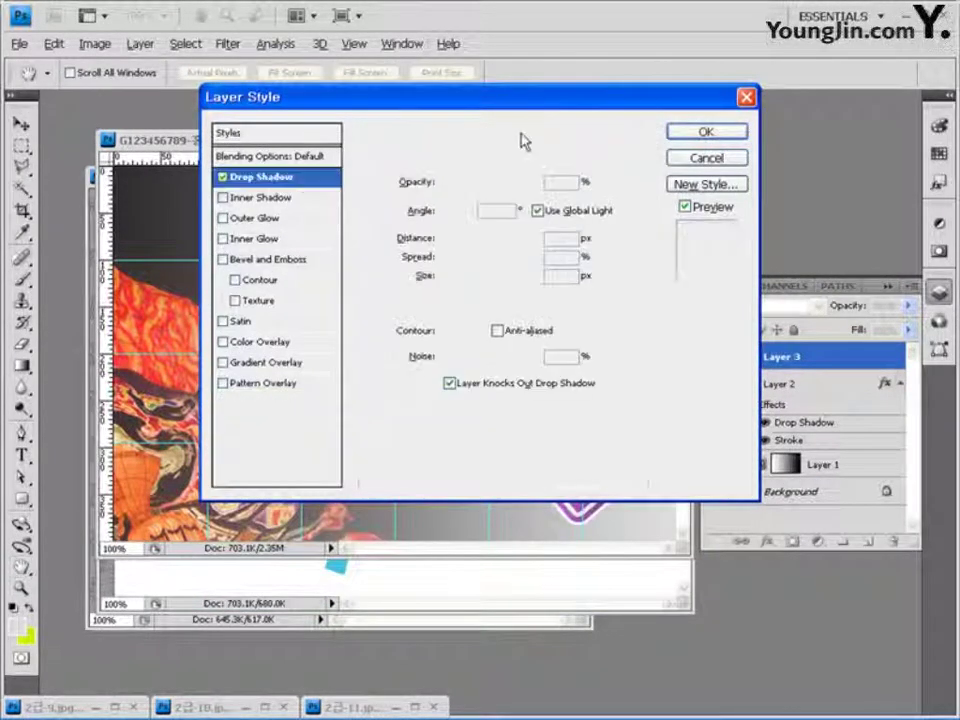
click(705, 131)
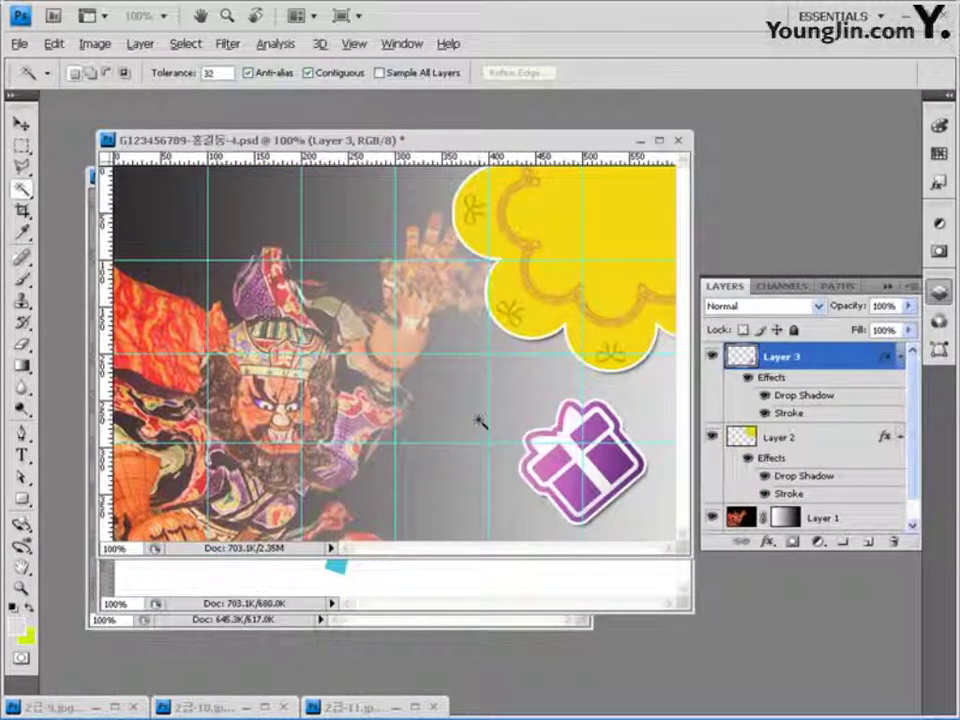
Select the red megaphone in 2급-12.jpg by inverting a Magic Wand selection of its white background.
drag(306, 141, 474, 150)
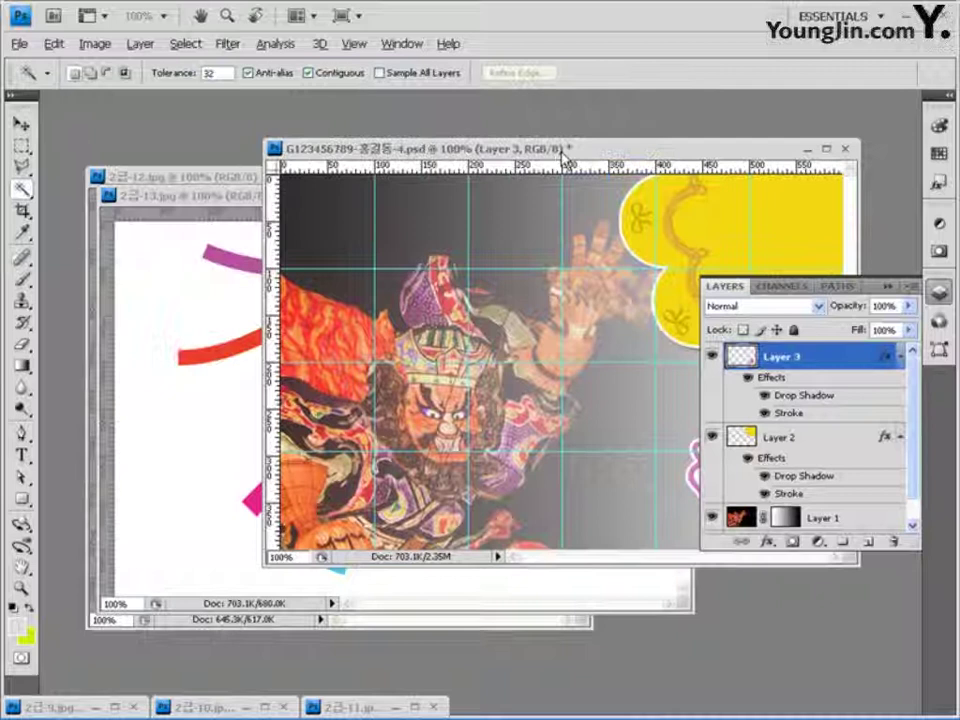
click(182, 176)
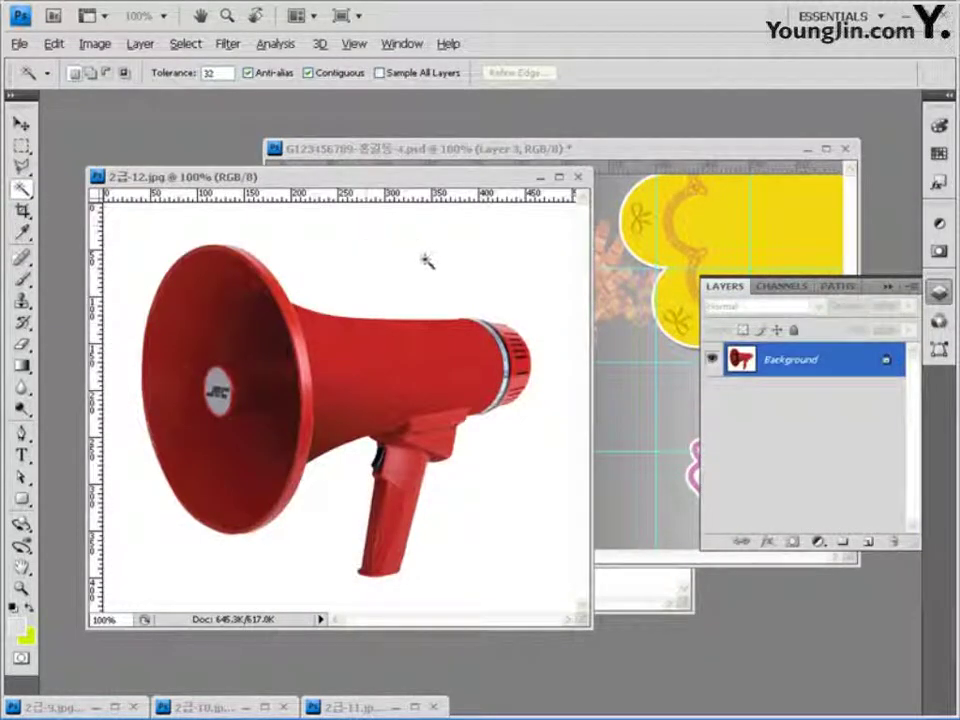
click(434, 266)
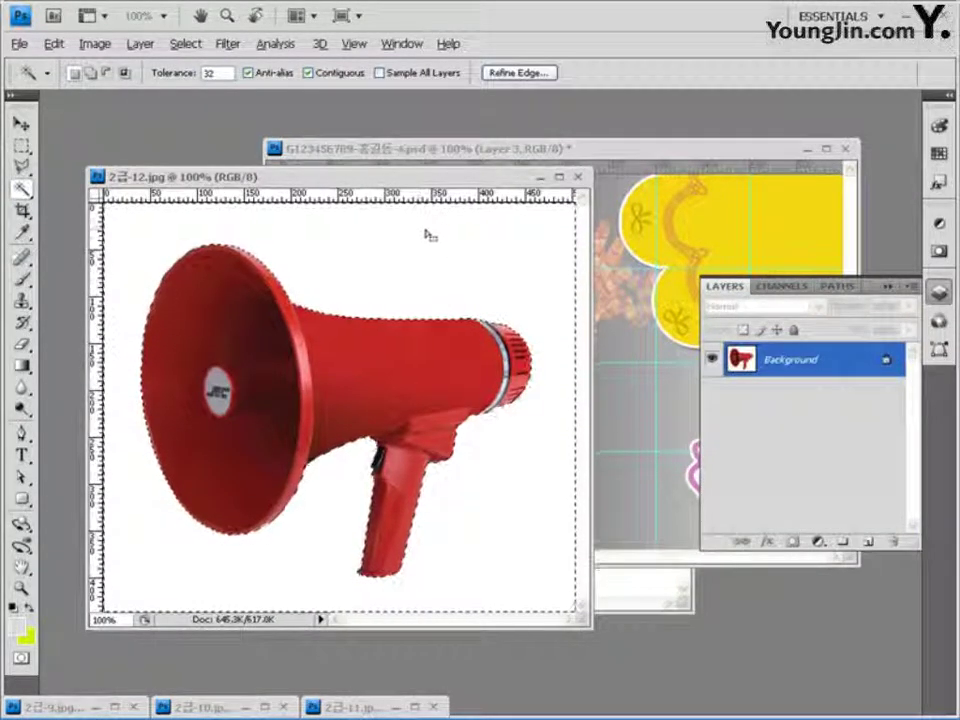
click(185, 44)
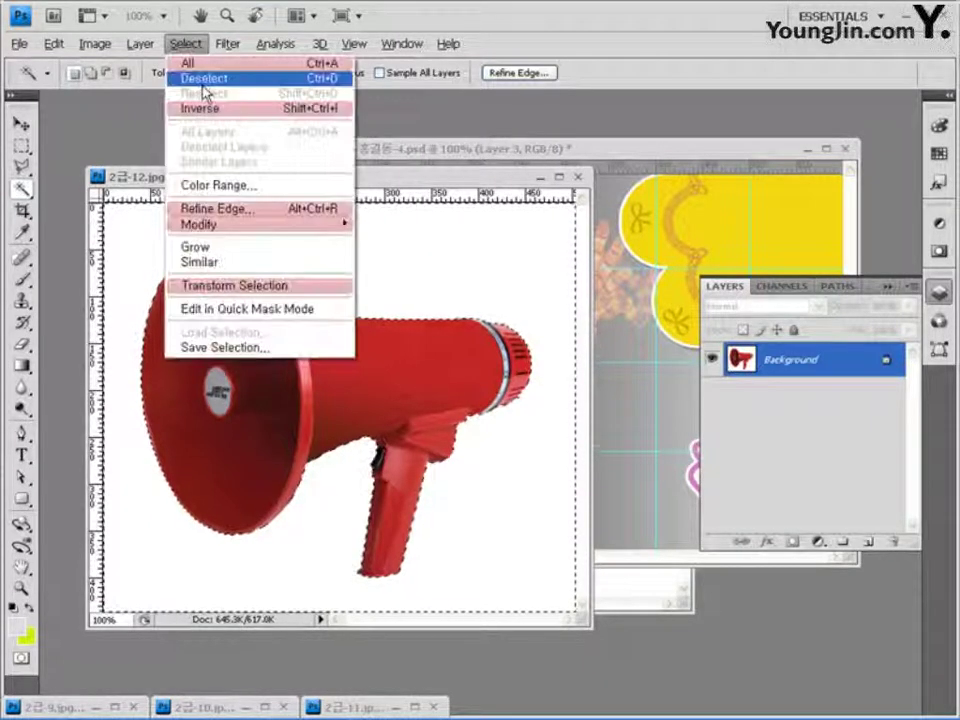
click(207, 110)
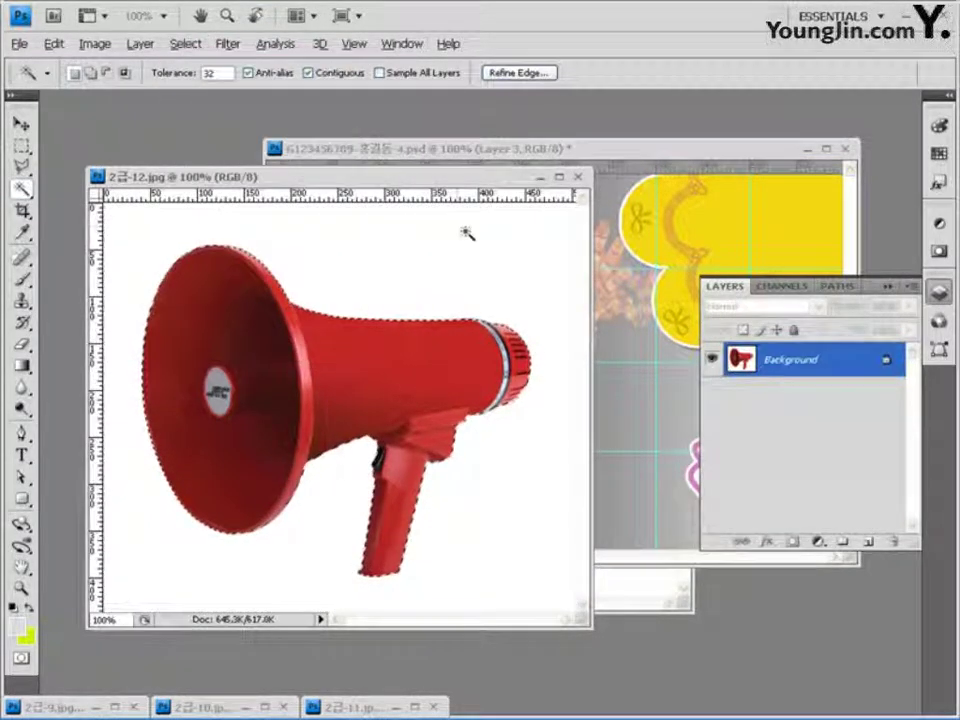
Paste the selected red megaphone onto a new layer in the exam composition.
click(647, 151)
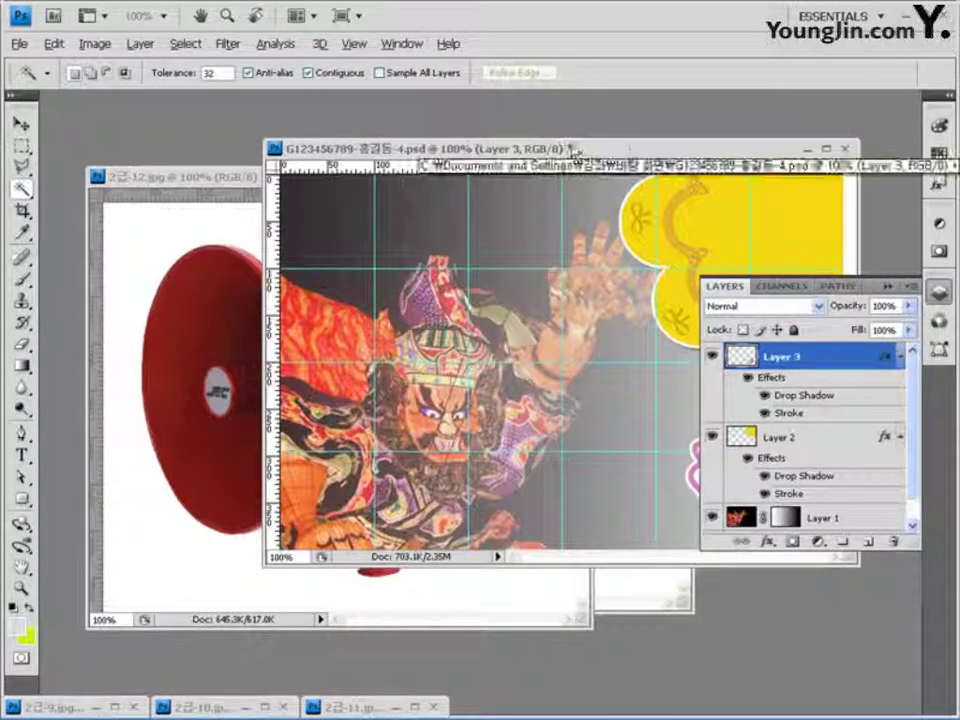
drag(628, 150, 518, 150)
key(ctrl+v)
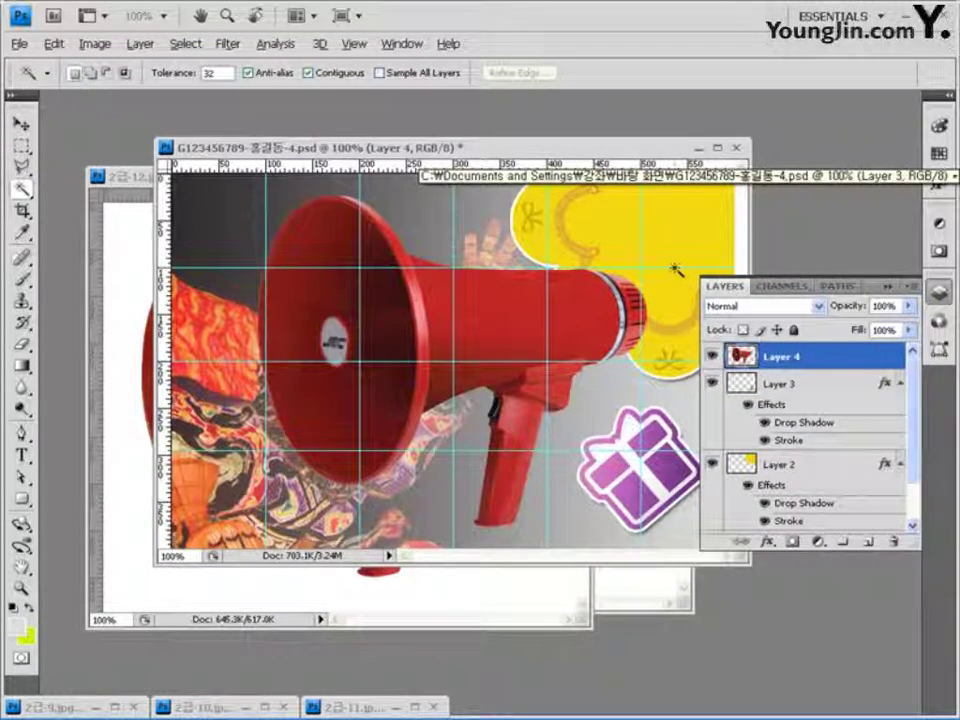
Scale the megaphone proportionally to 30.5%, rotate it -24.6° and place it on the yellow flower.
key(ctrl+t)
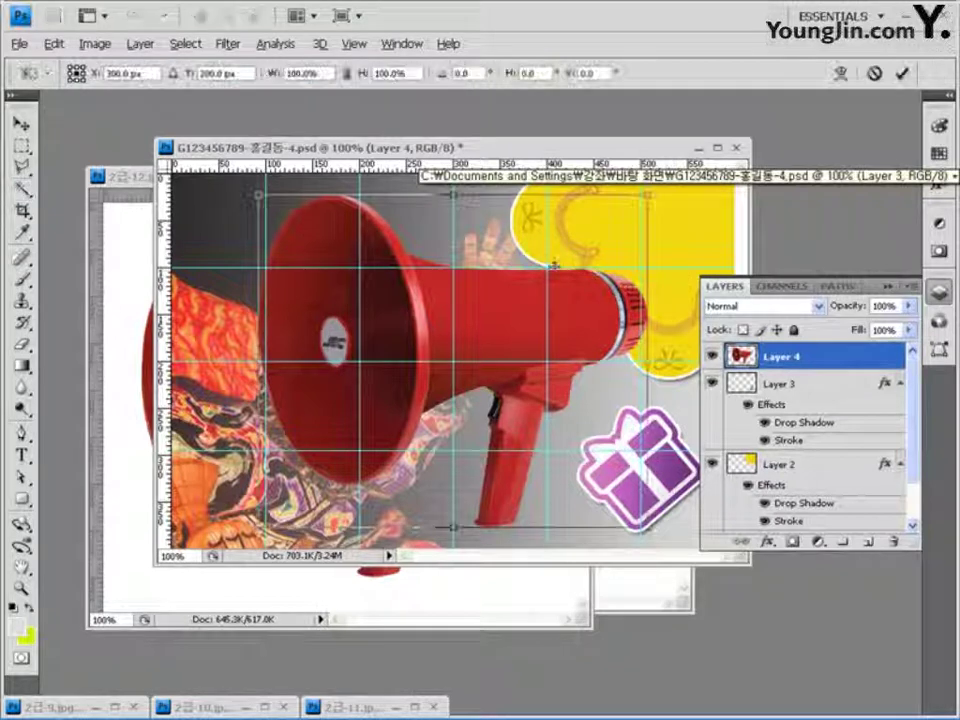
drag(195, 150, 510, 410)
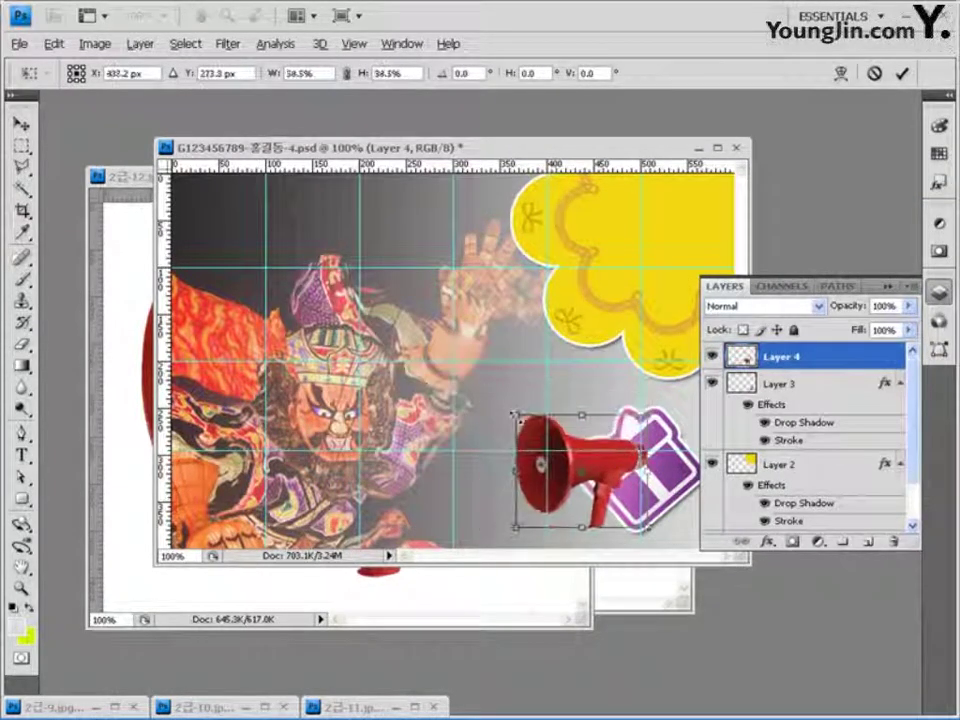
drag(598, 451, 692, 212)
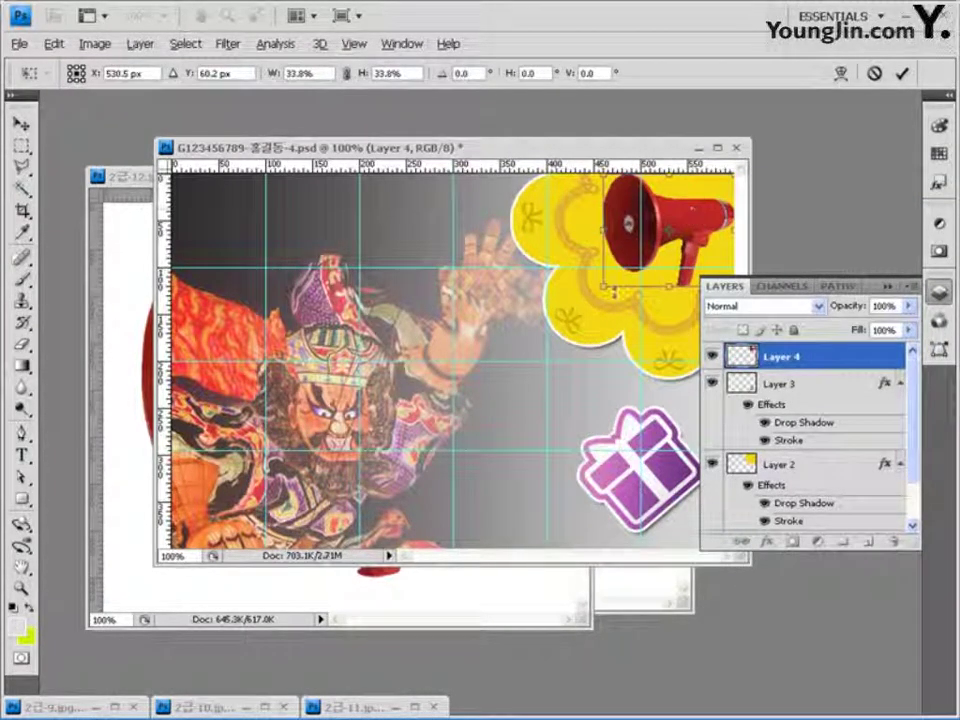
drag(598, 297, 647, 300)
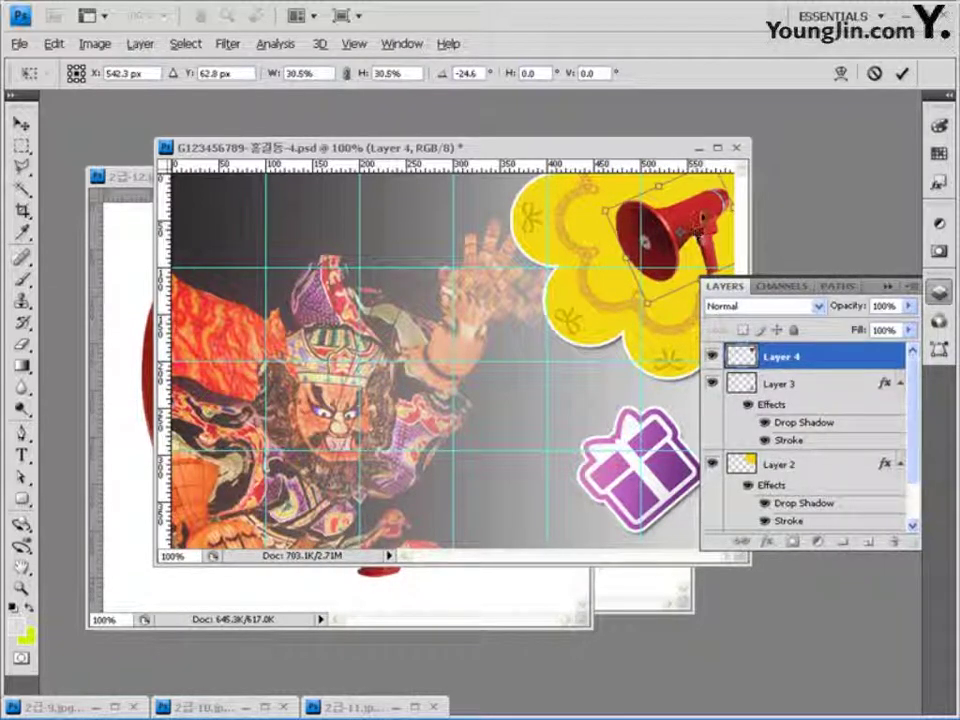
key(Return)
key(w)
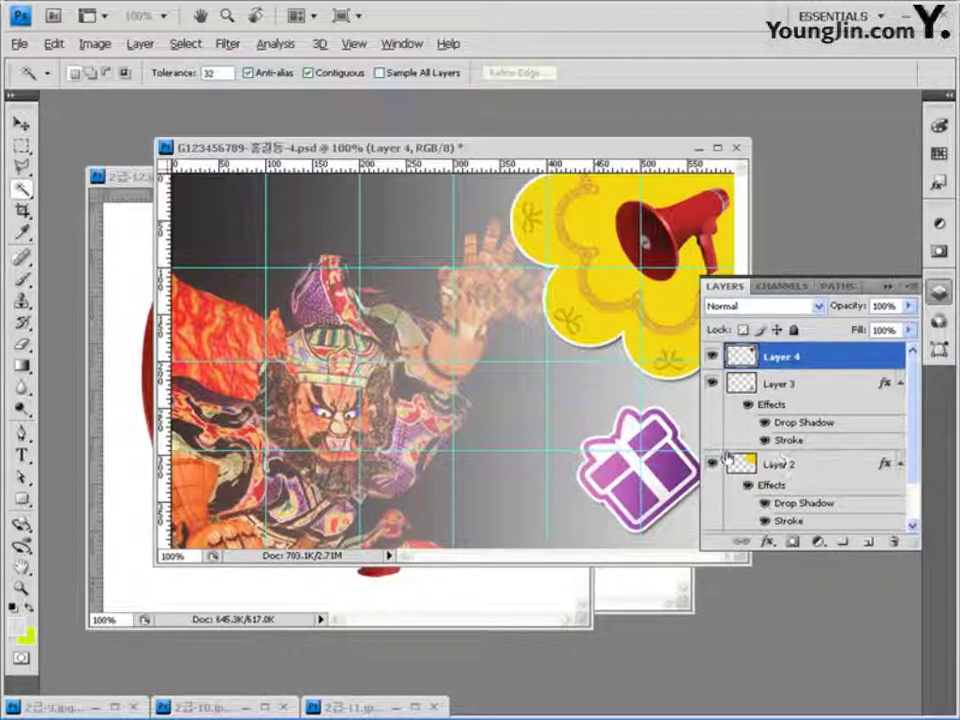
Add an inner shadow to the megaphone layer, keeping the default settings.
click(767, 541)
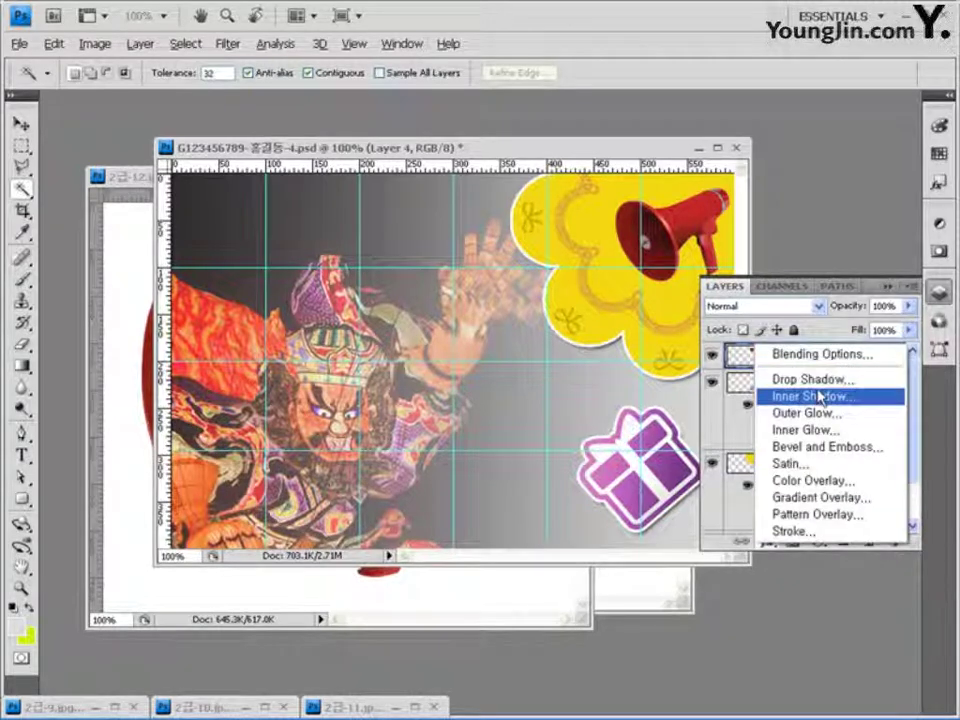
click(828, 405)
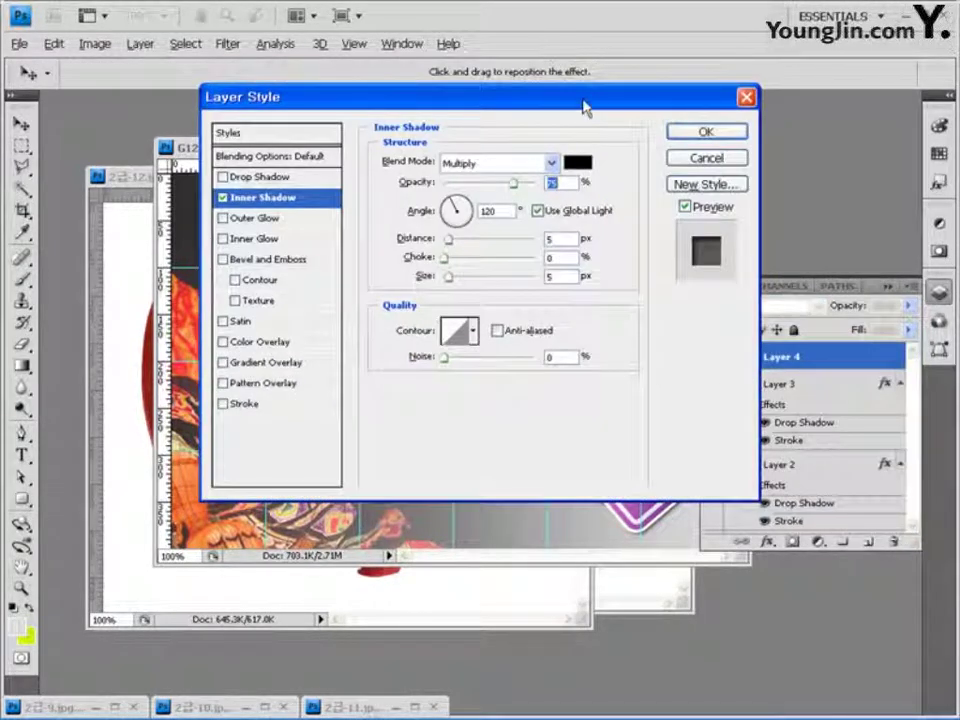
drag(583, 107, 361, 190)
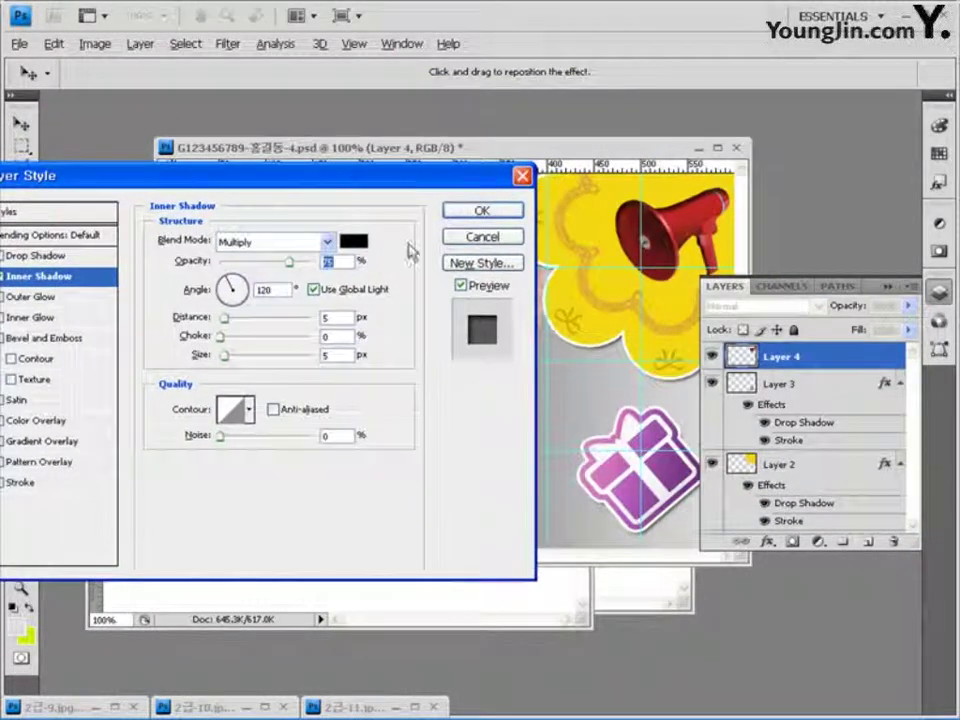
click(497, 214)
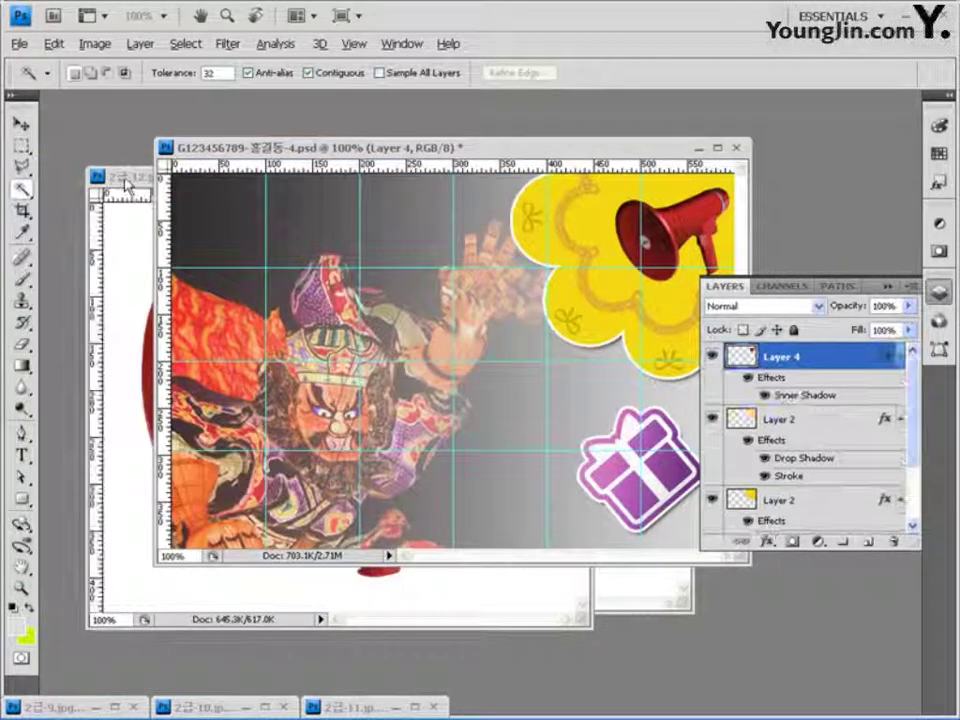
Minimize 2급-12.jpg and select the star and streamers in 2급-13.jpg by inverting a Magic Wand selection of the white background.
key(ctrl+Tab)
key(ctrl+Tab)
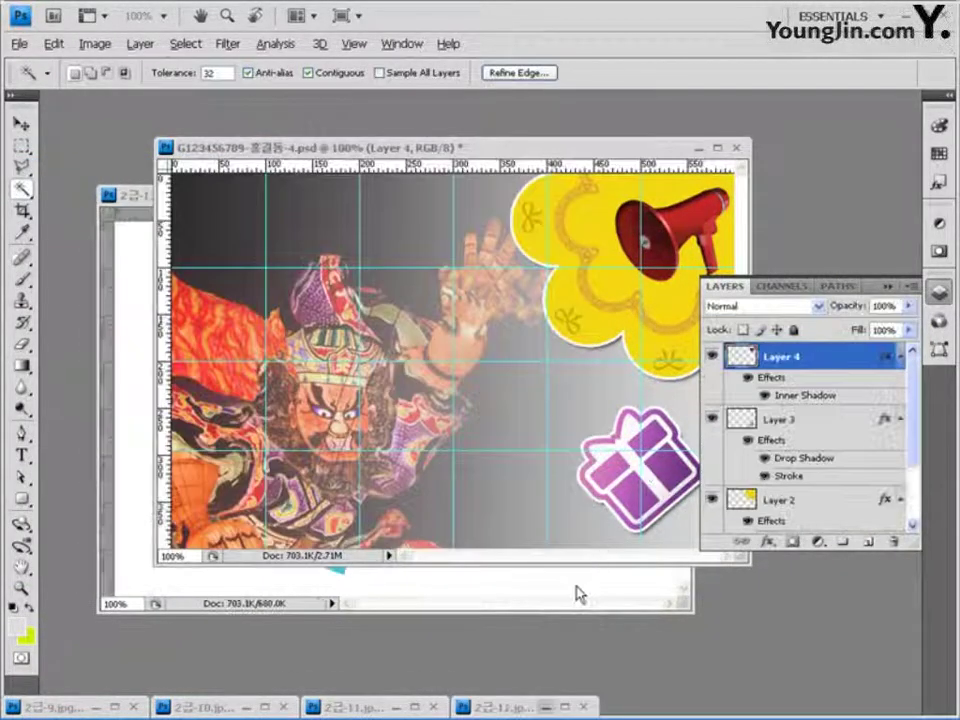
key(ctrl+Tab)
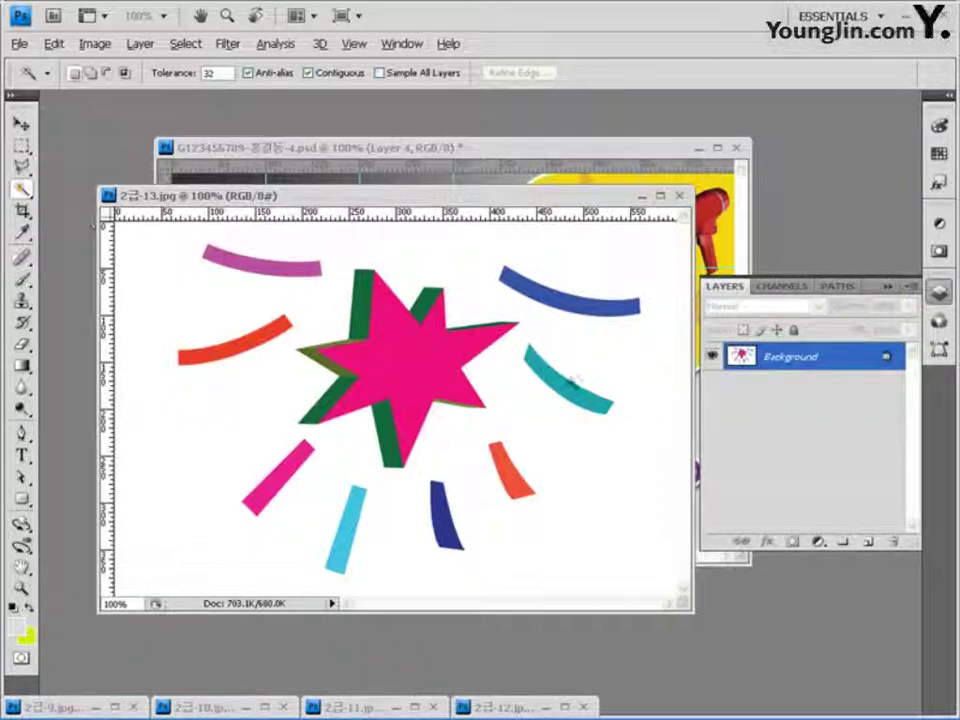
click(629, 276)
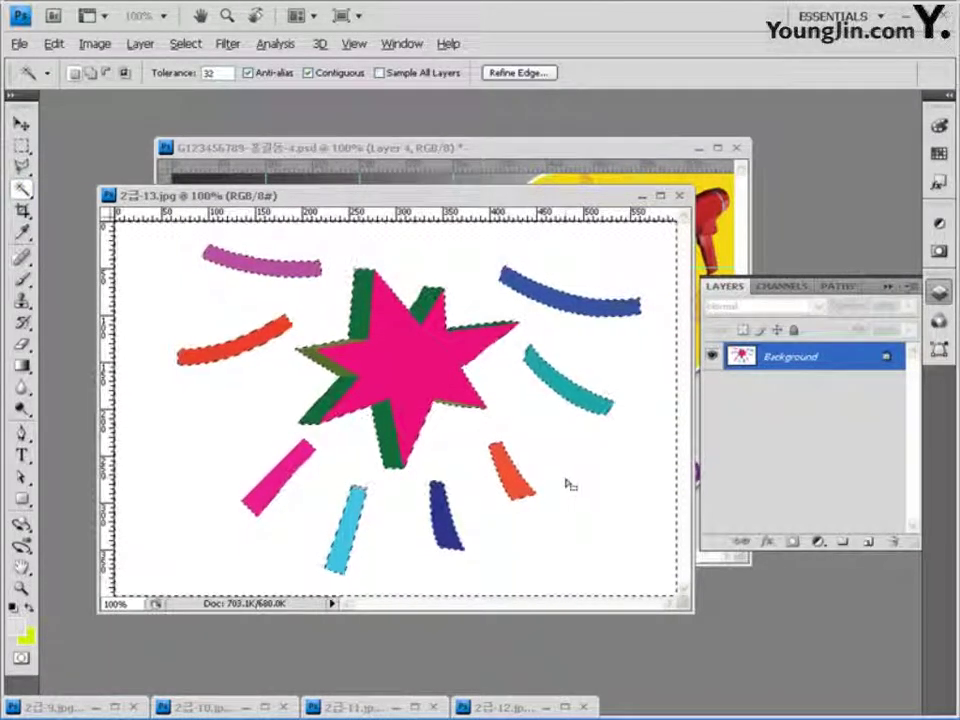
click(185, 43)
click(182, 109)
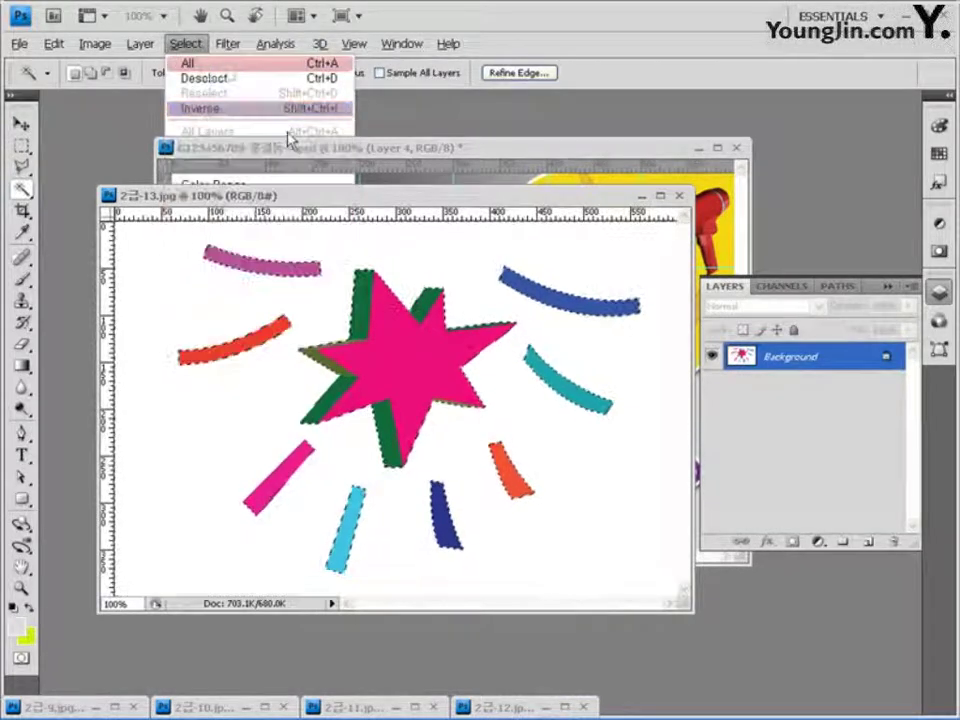
Minimize 2급-13.jpg and paste the selected star and streamers onto a new layer in the exam composition.
click(641, 196)
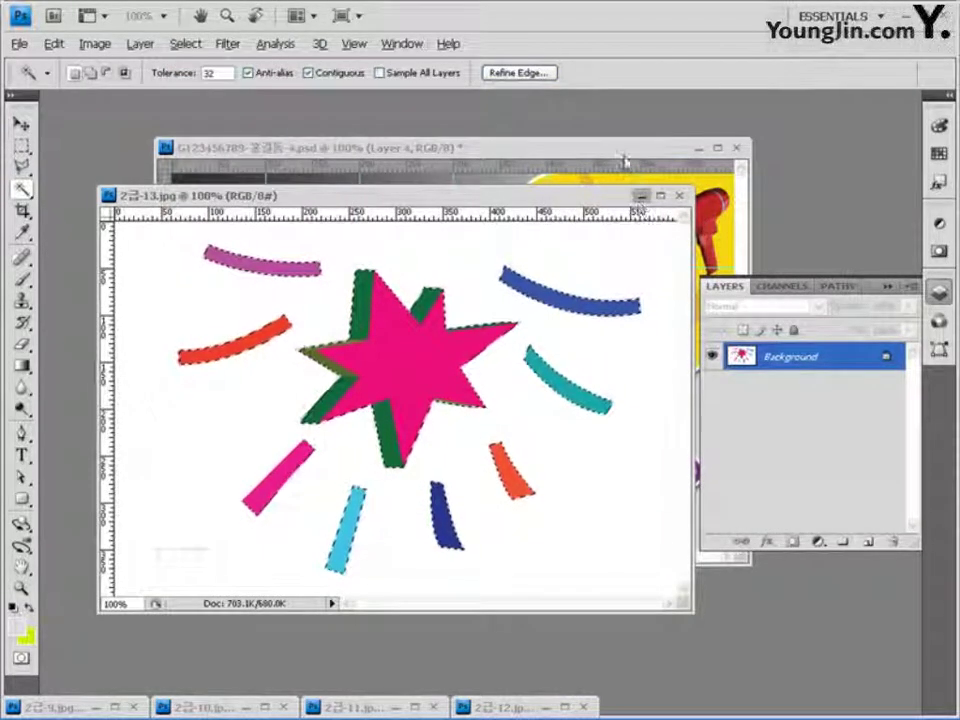
key(ctrl+v)
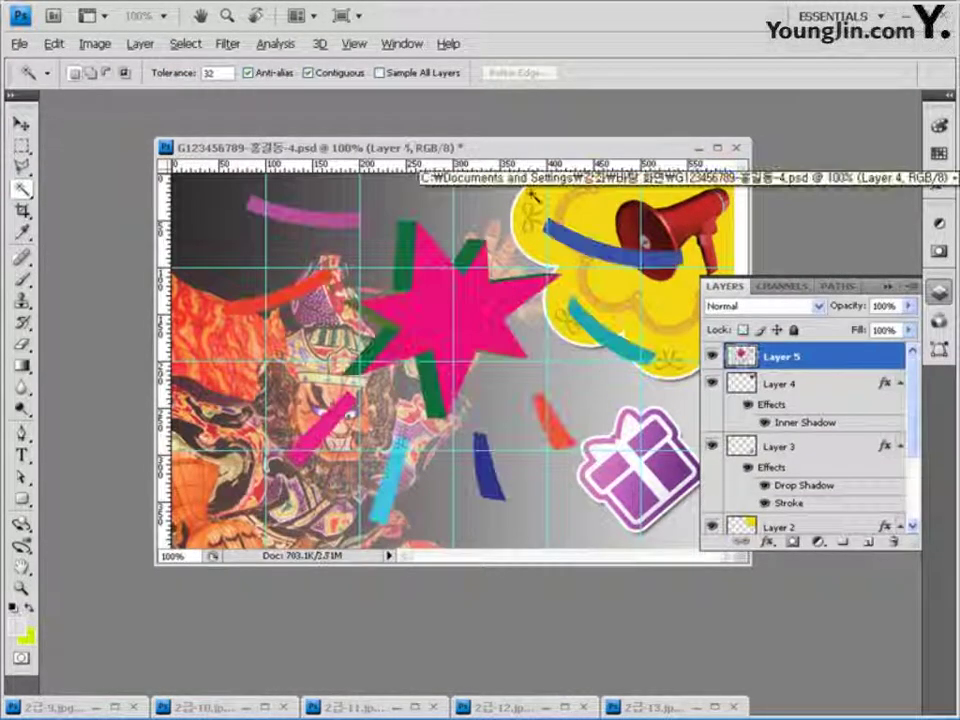
drag(483, 151, 455, 140)
key(v)
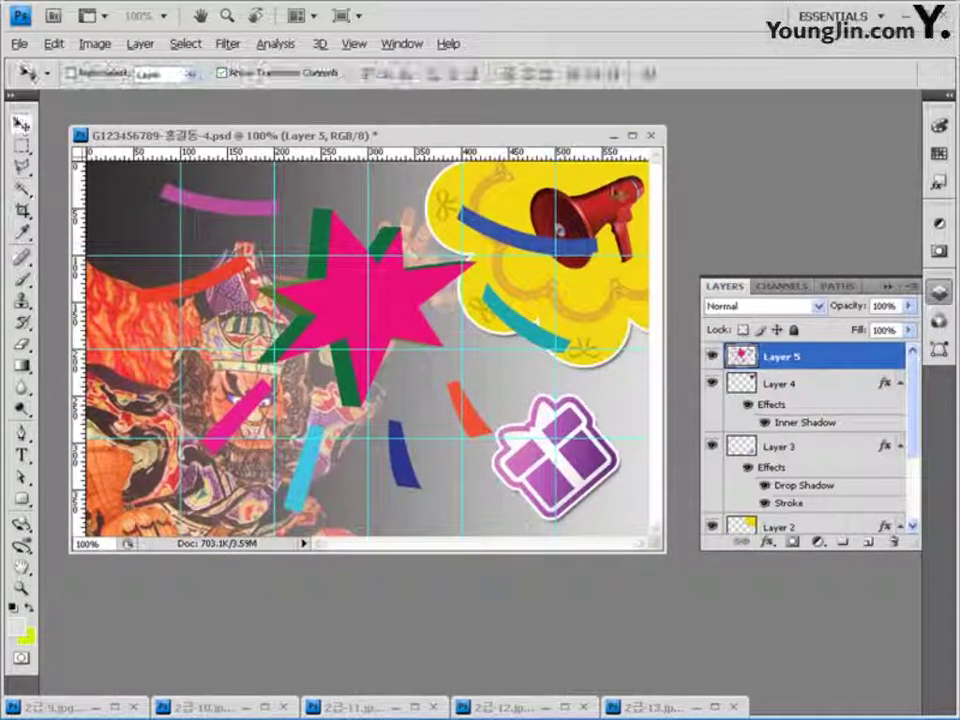
Scale the star and streamers proportionally to 51.8%, rotate them 39.0° and place them between the warrior's hand and the gift box.
key(ctrl+t)
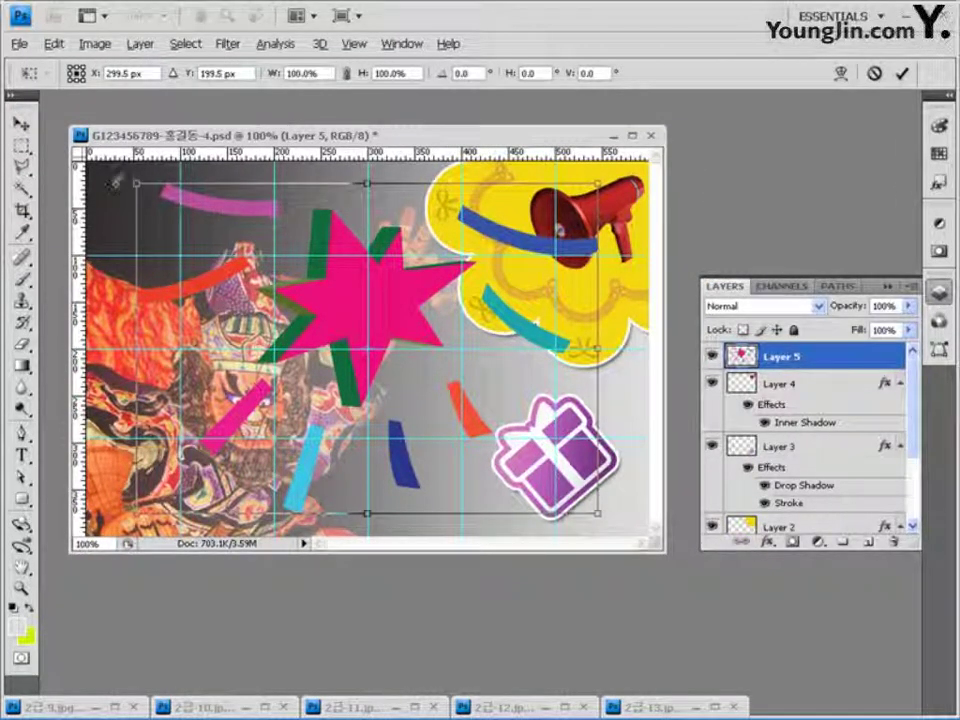
drag(136, 184, 365, 297)
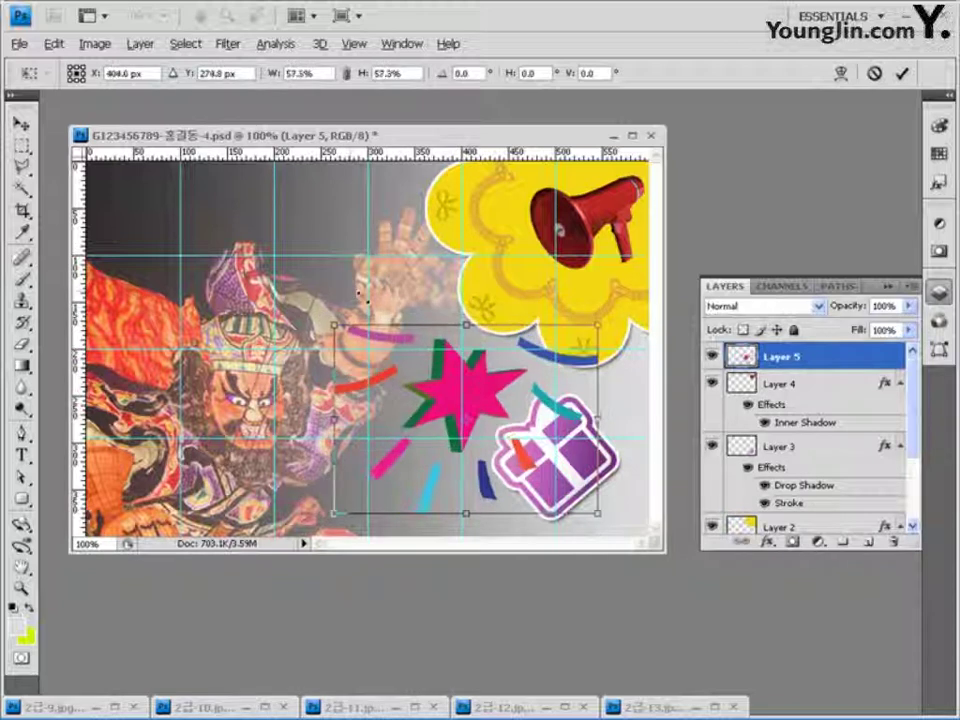
drag(624, 510, 489, 527)
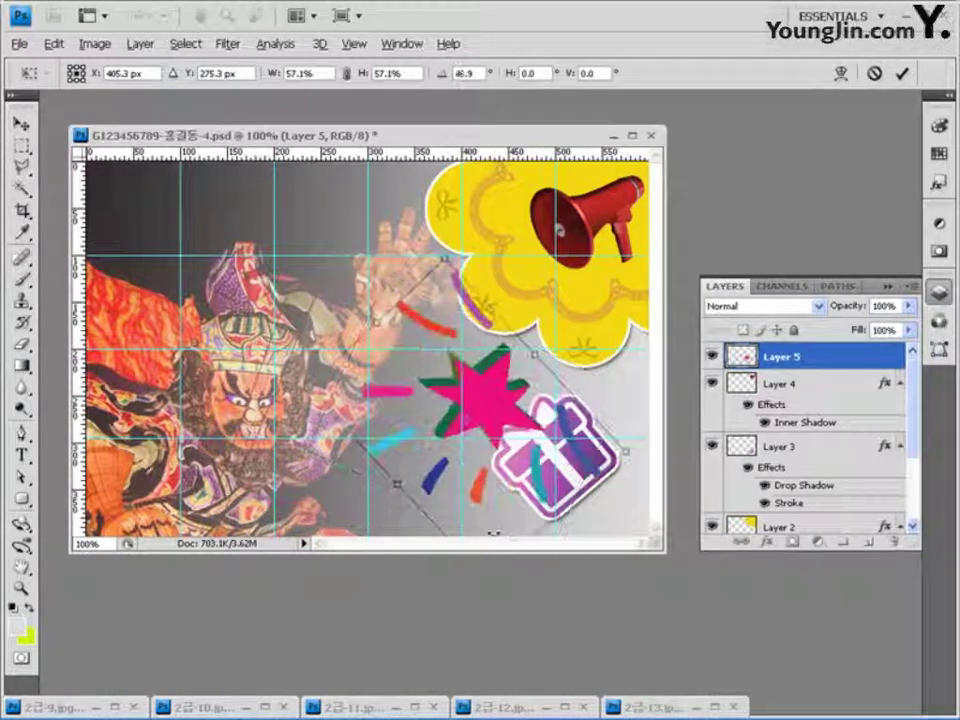
drag(499, 377, 500, 311)
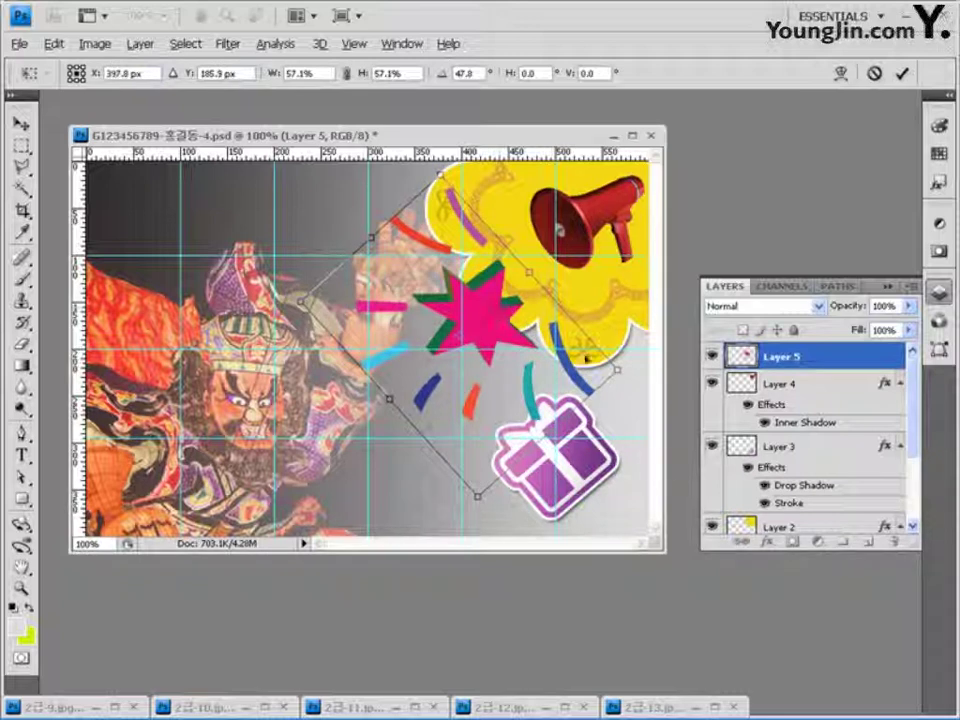
drag(610, 419, 518, 311)
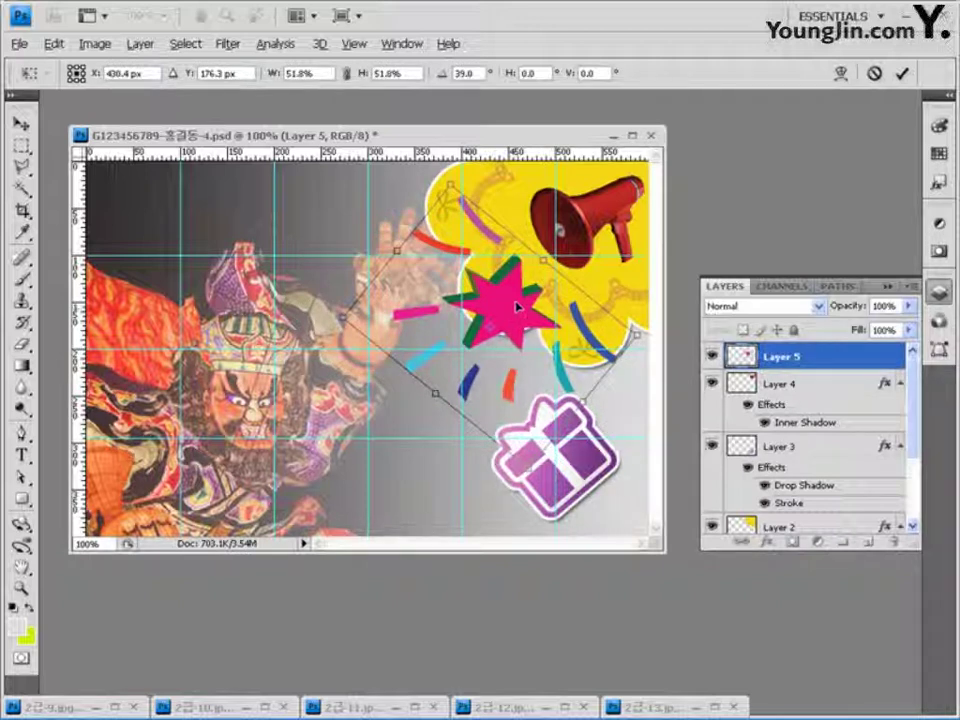
key(Return)
Give the star and streamers layer a white outer glow and turn on Bevel and Emboss.
click(763, 541)
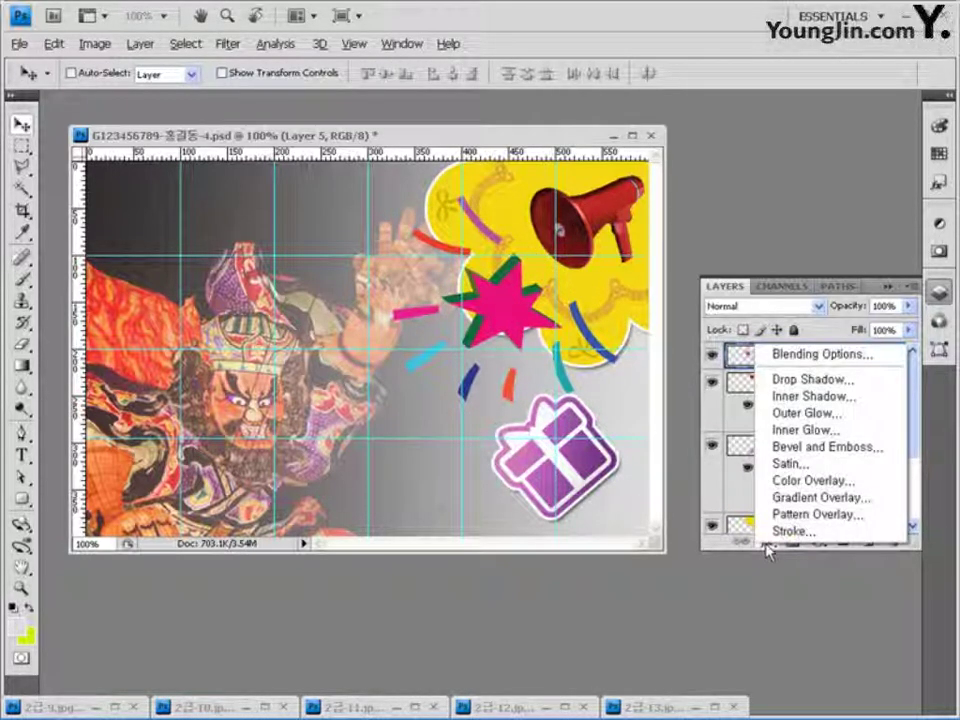
click(813, 414)
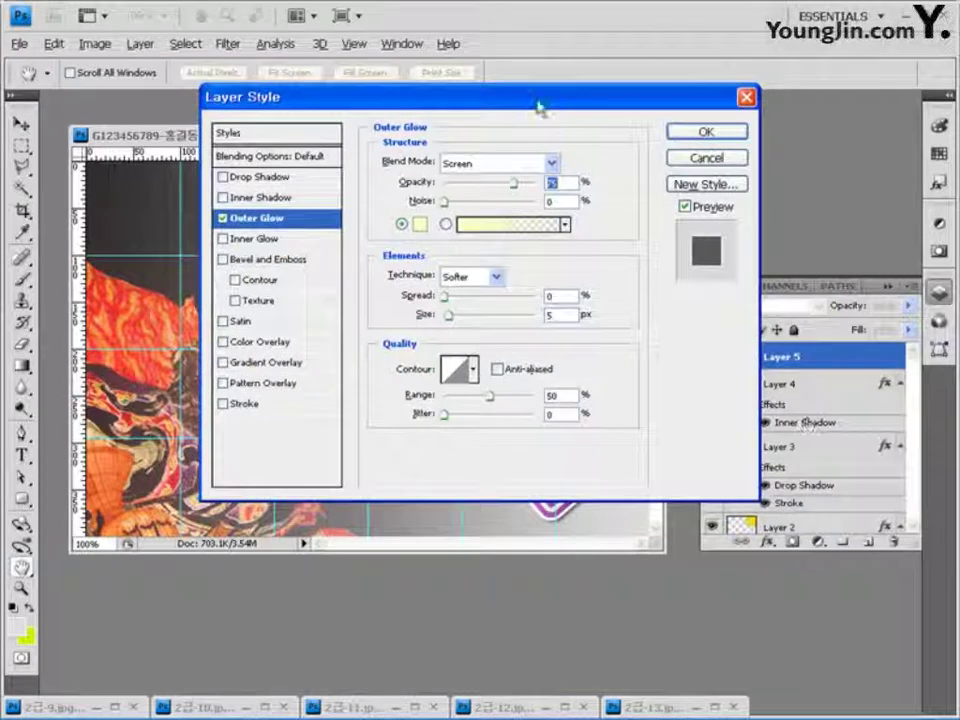
drag(540, 104, 712, 323)
click(598, 445)
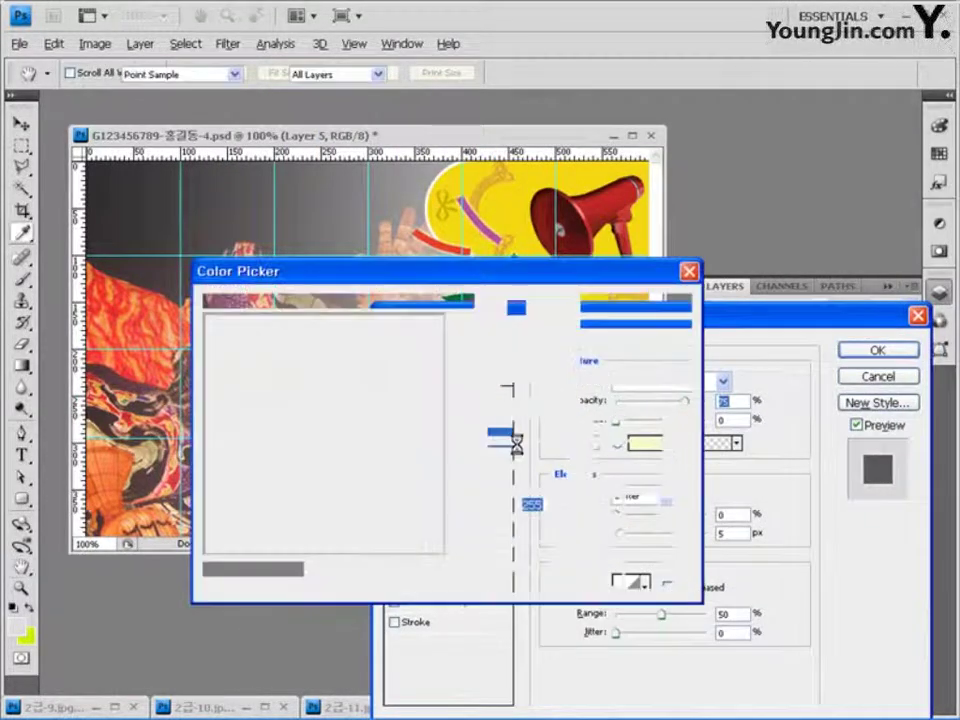
click(639, 304)
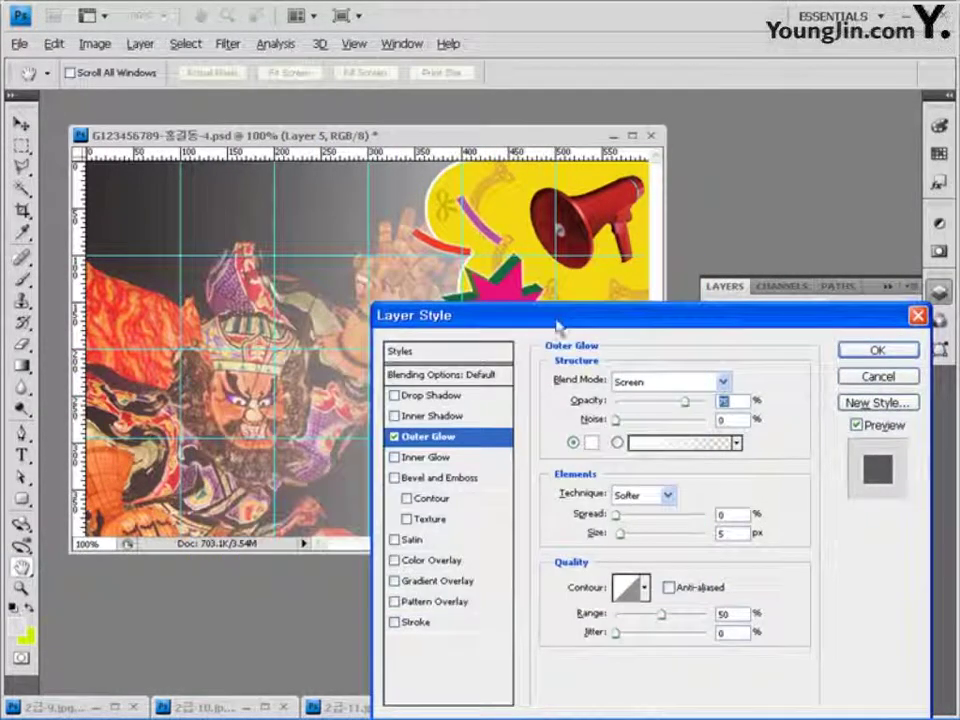
drag(560, 316, 553, 141)
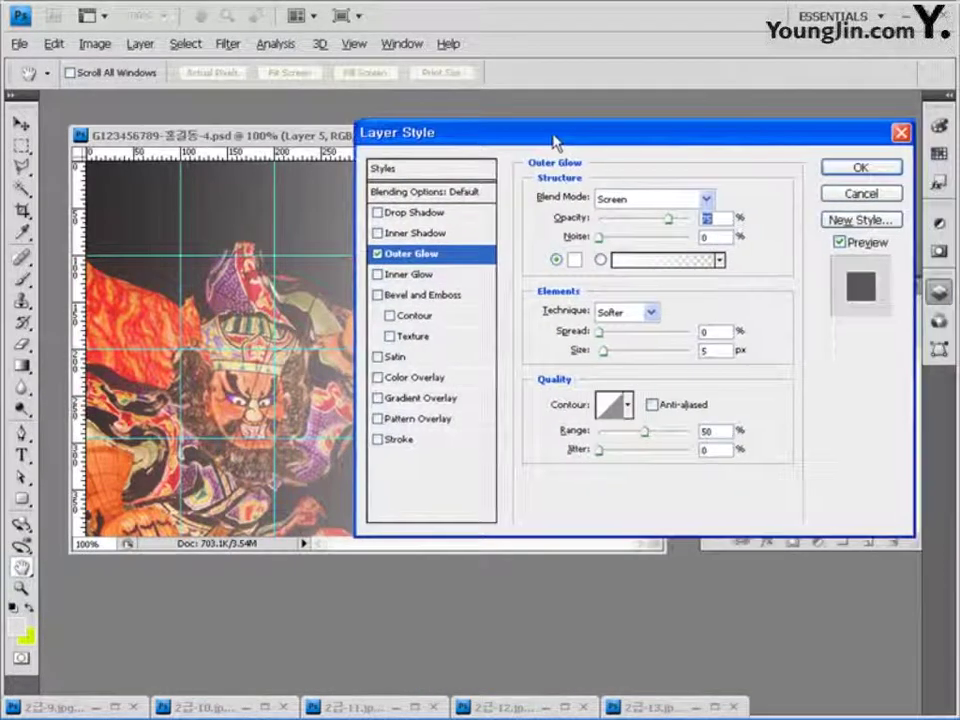
click(421, 297)
drag(621, 133, 336, 368)
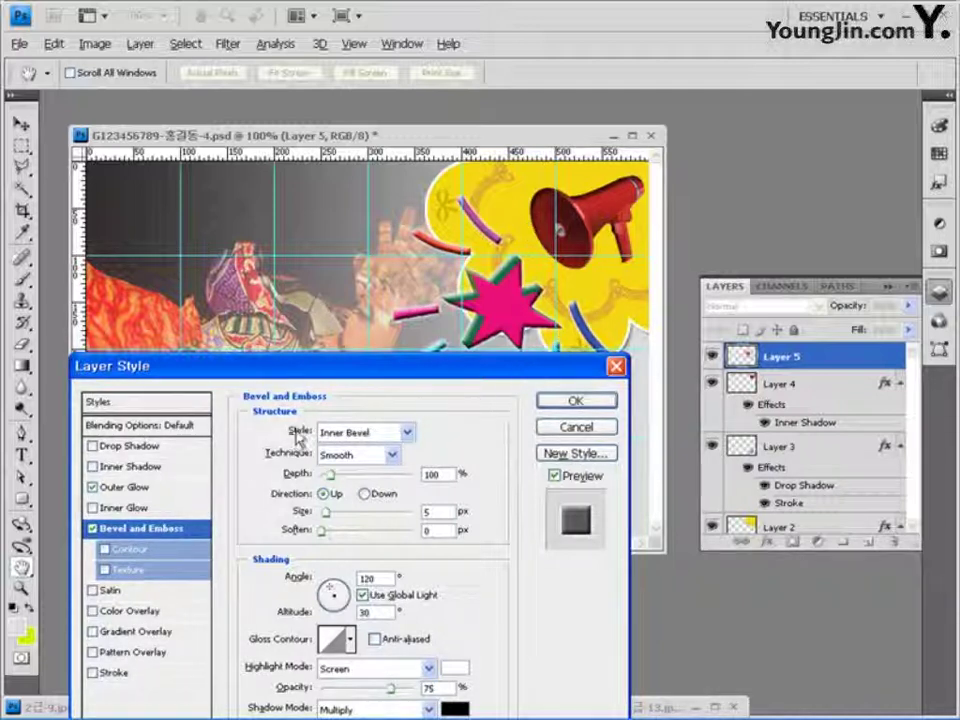
Try the Outer Bevel and Pillow Emboss styles on the star and streamers, and return to Inner Bevel.
click(381, 433)
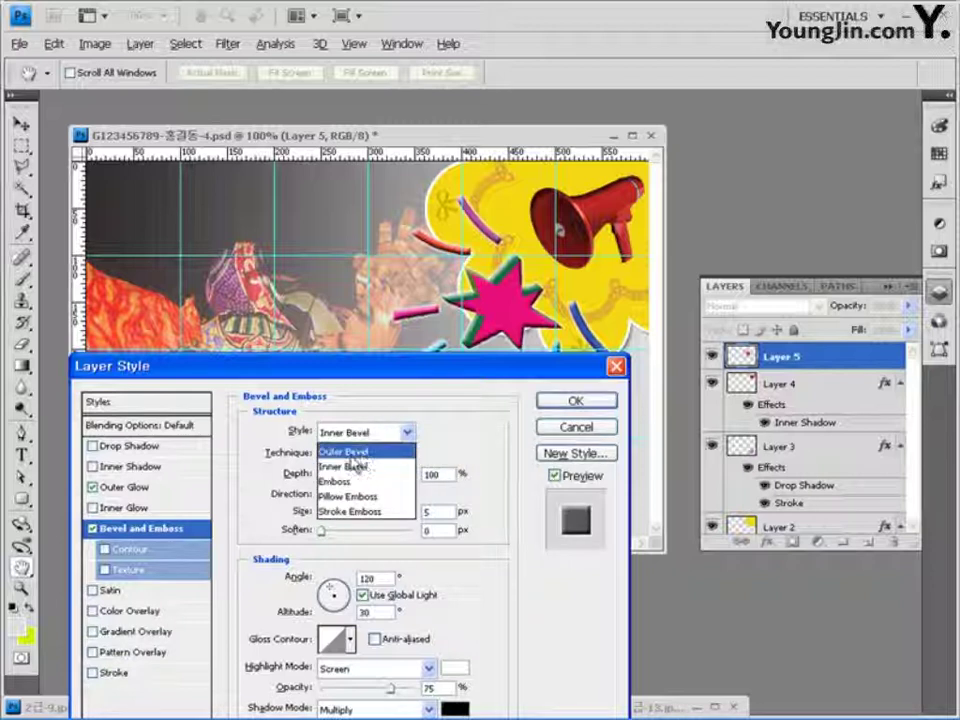
click(368, 452)
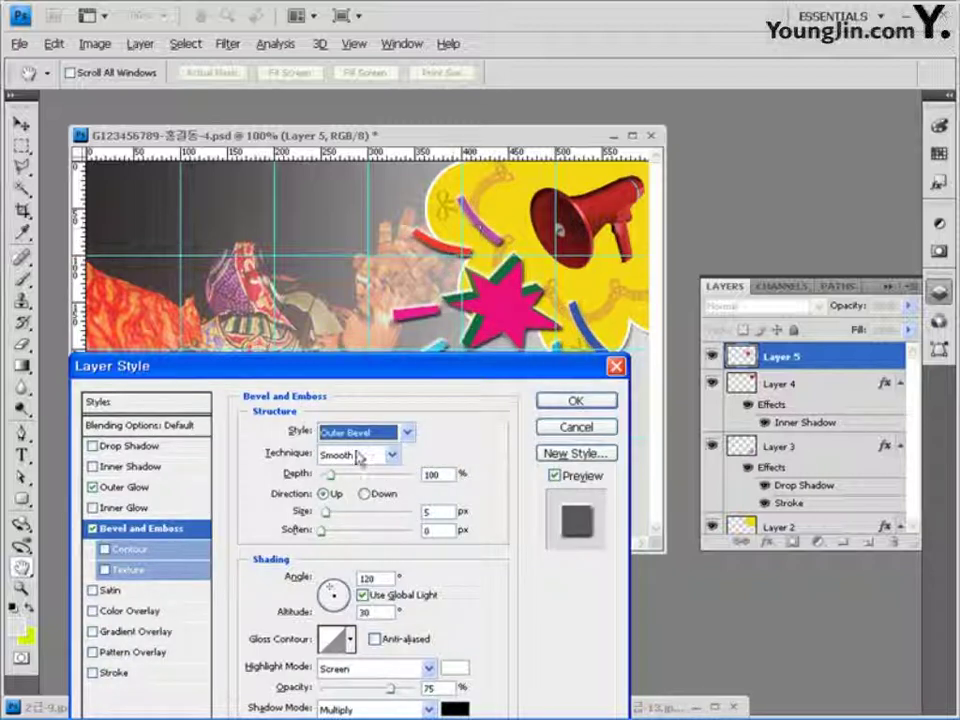
click(386, 433)
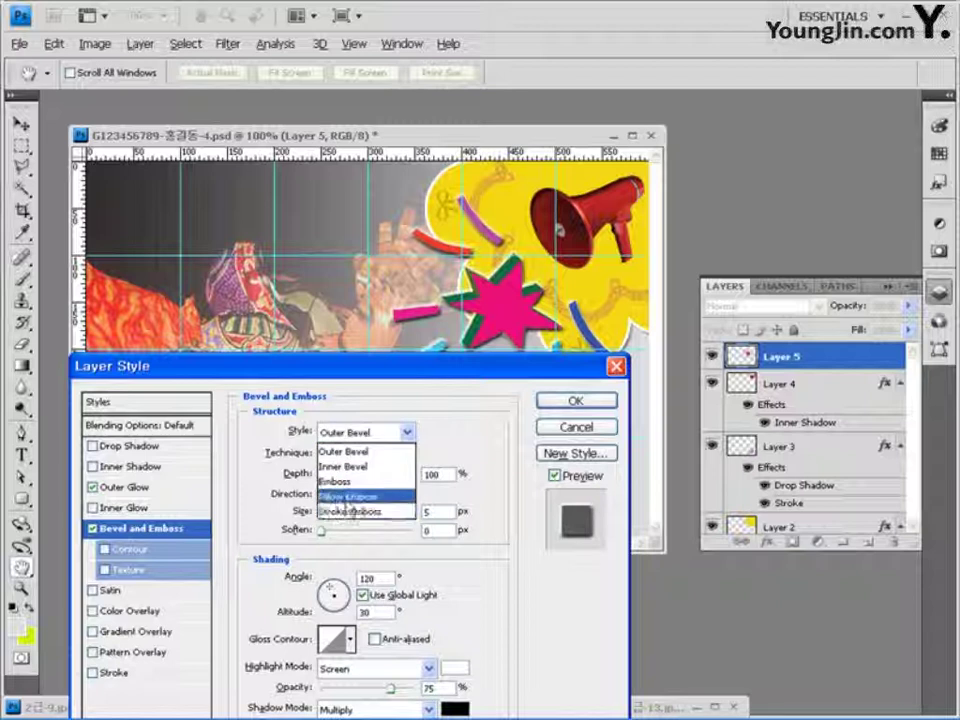
click(340, 497)
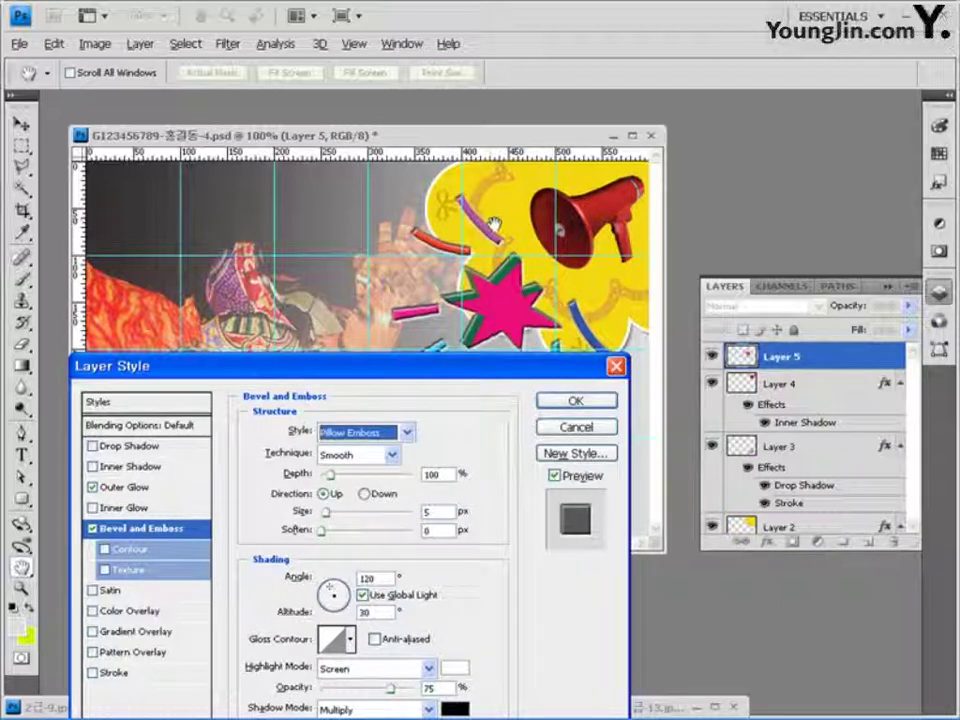
click(395, 433)
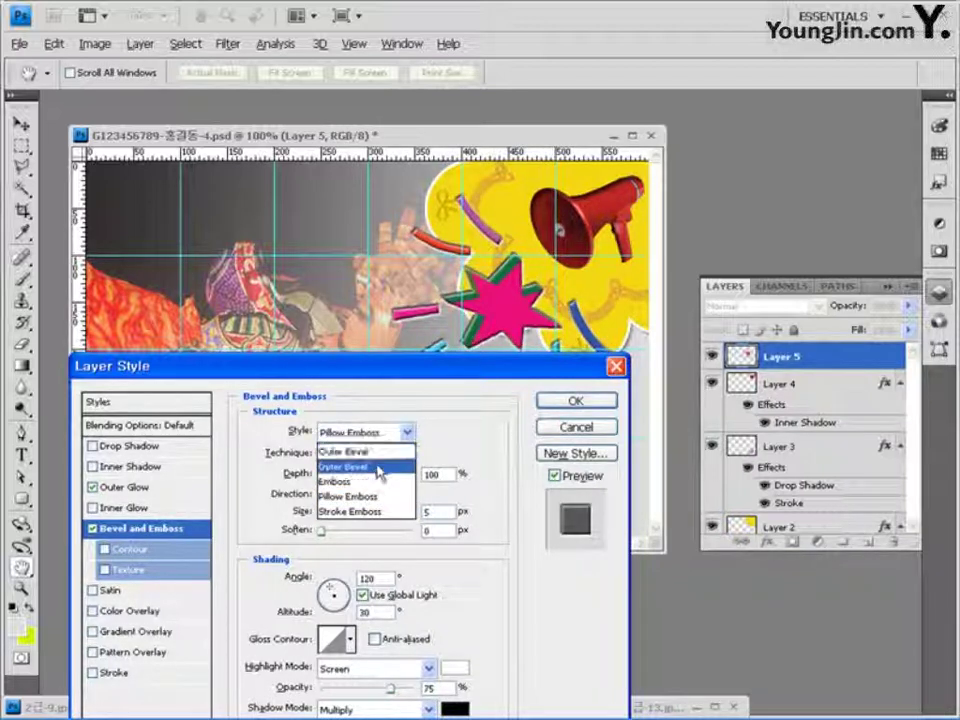
click(378, 466)
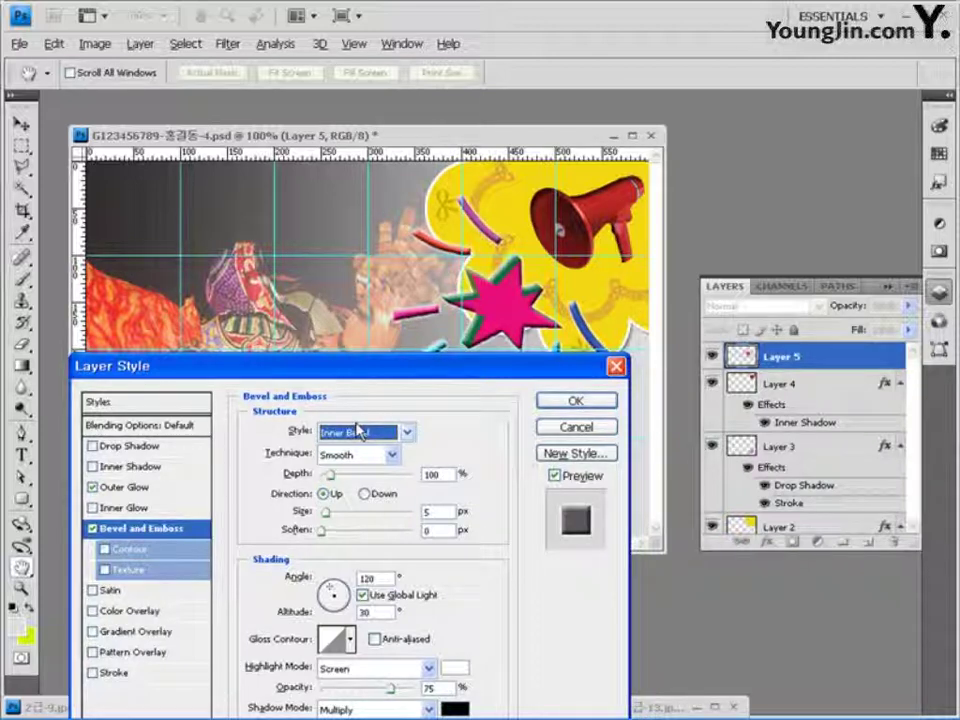
Compare Outer Bevel and Pillow Emboss once more, keep Inner Bevel and apply the layer styles to the star and streamers.
click(358, 430)
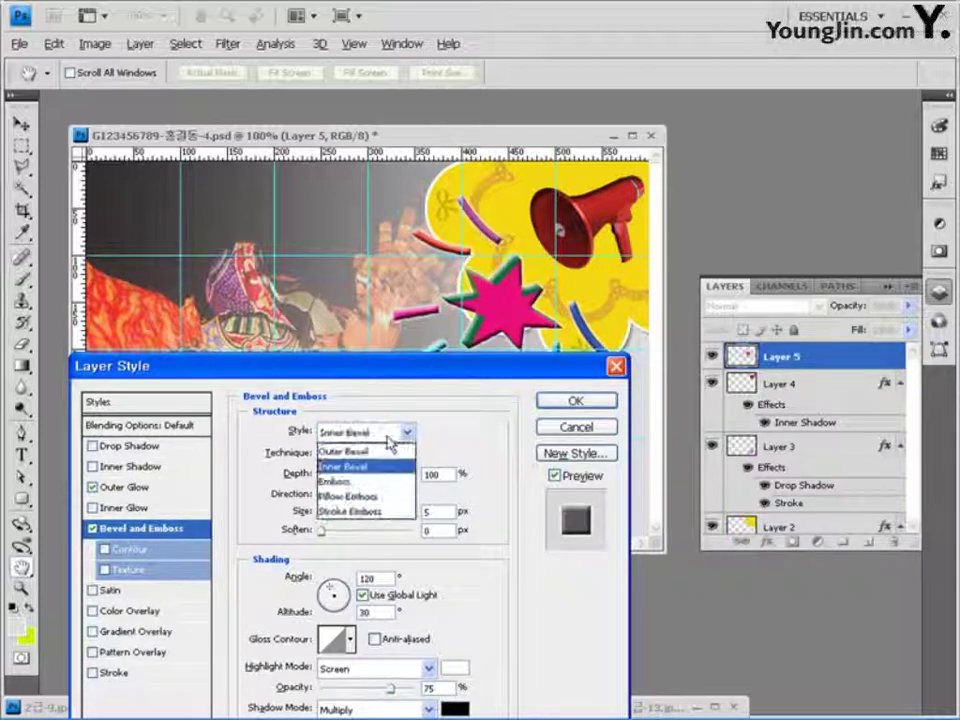
click(350, 451)
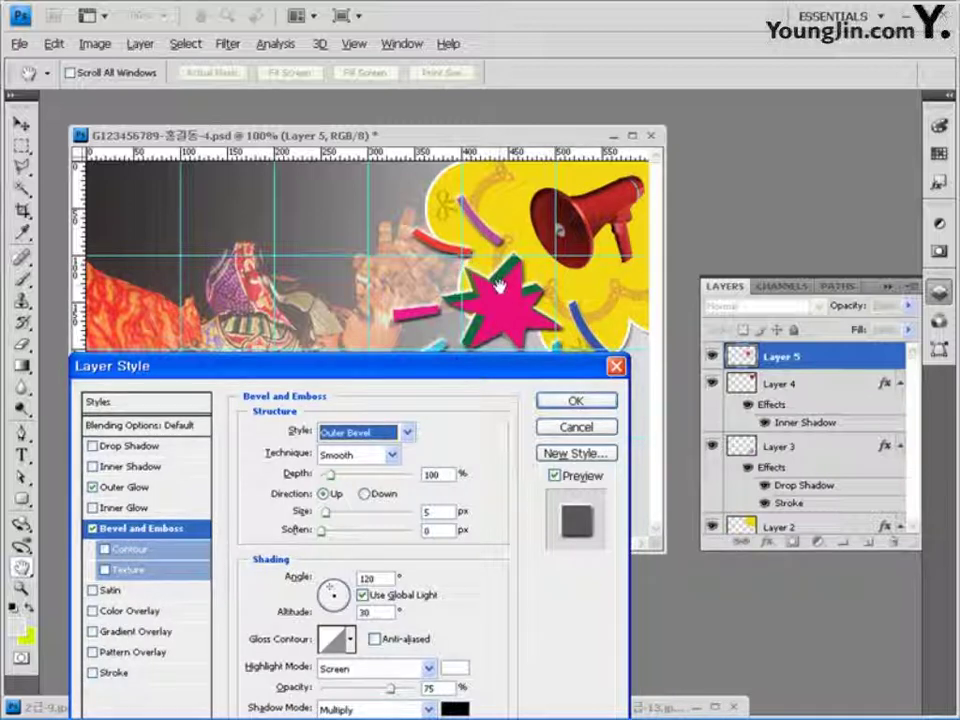
click(405, 432)
click(380, 467)
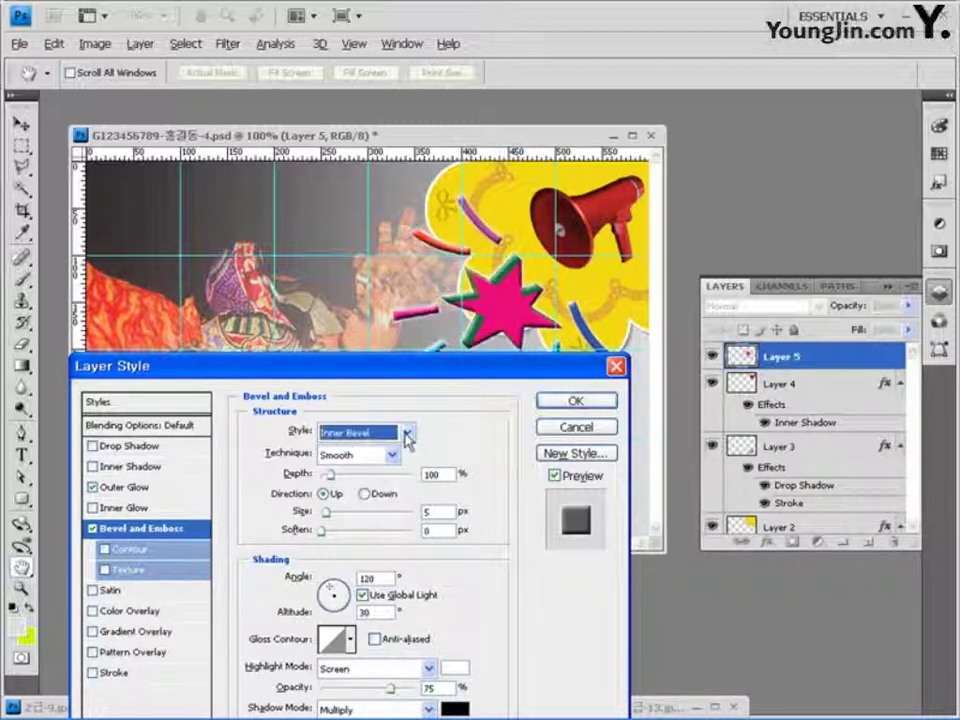
click(406, 431)
click(365, 496)
click(395, 432)
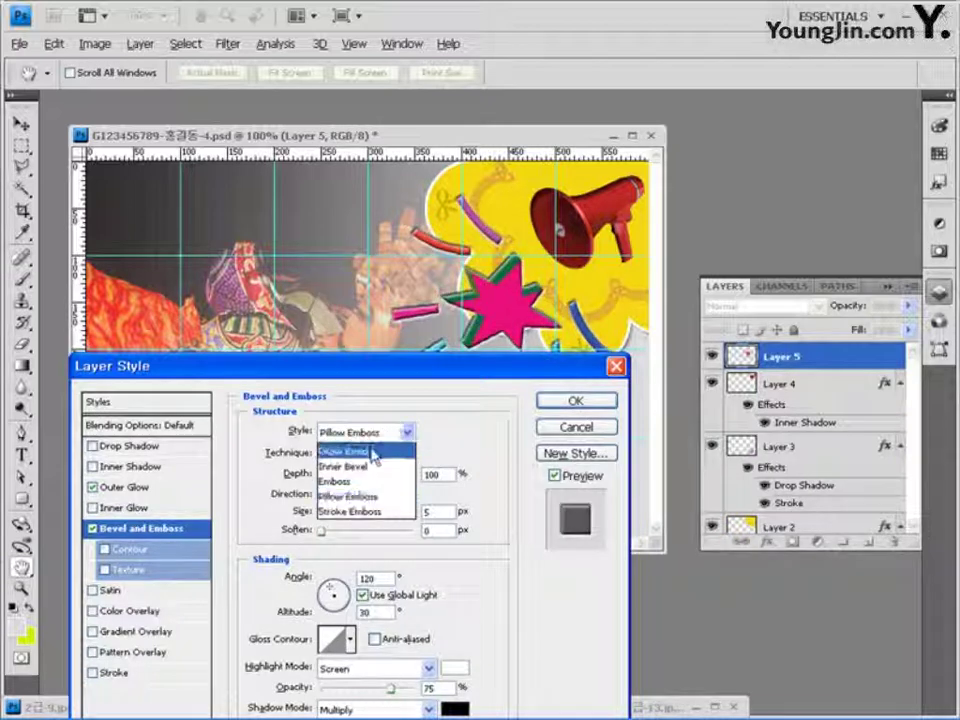
click(372, 452)
click(406, 432)
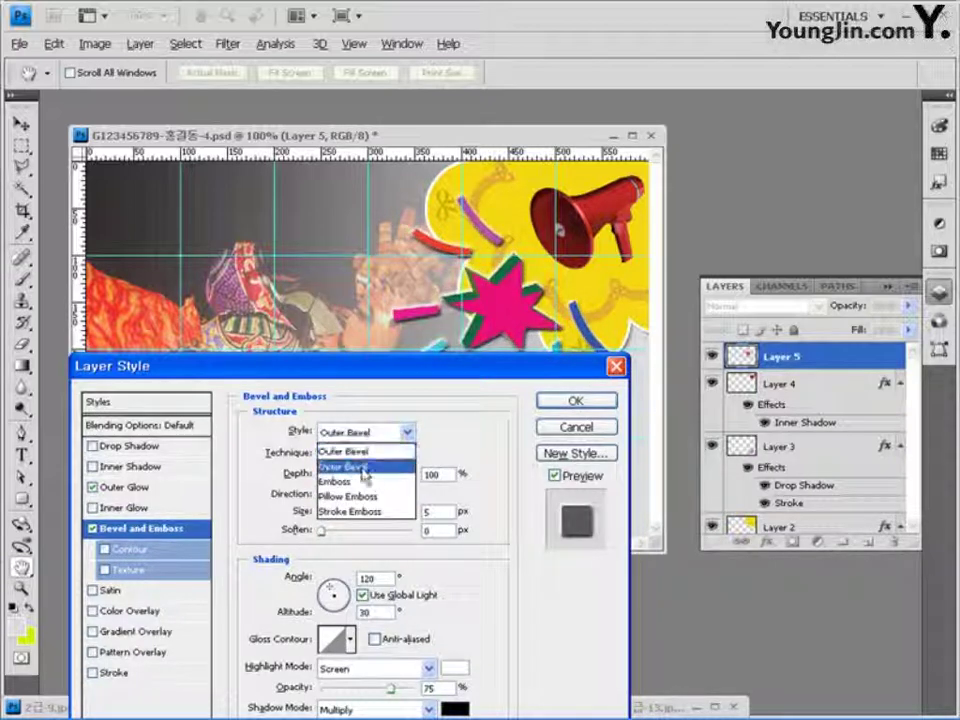
click(360, 466)
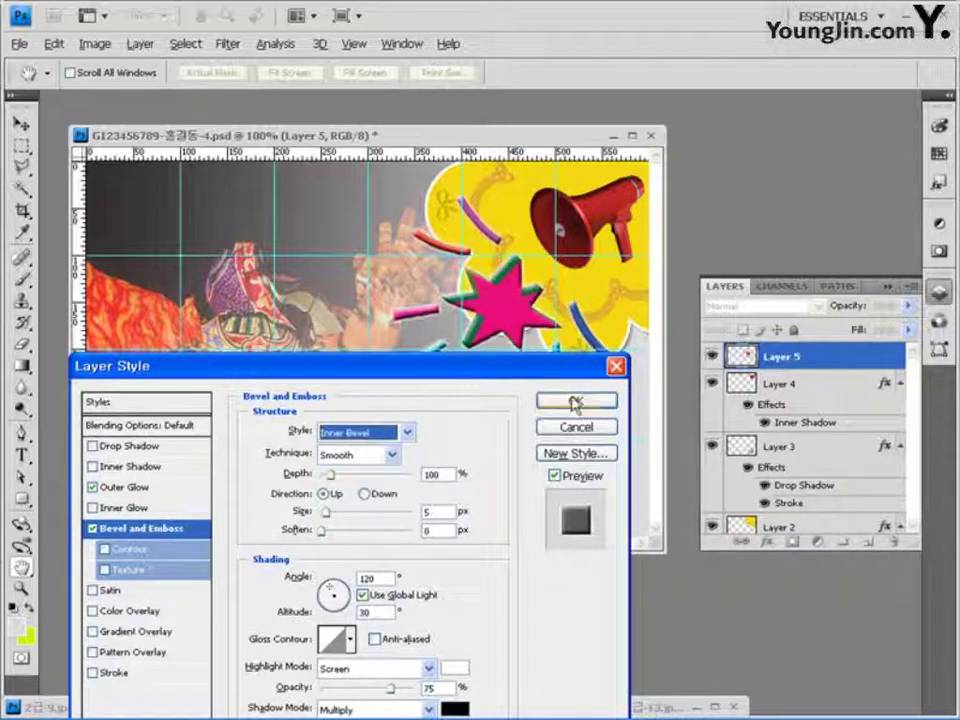
click(575, 400)
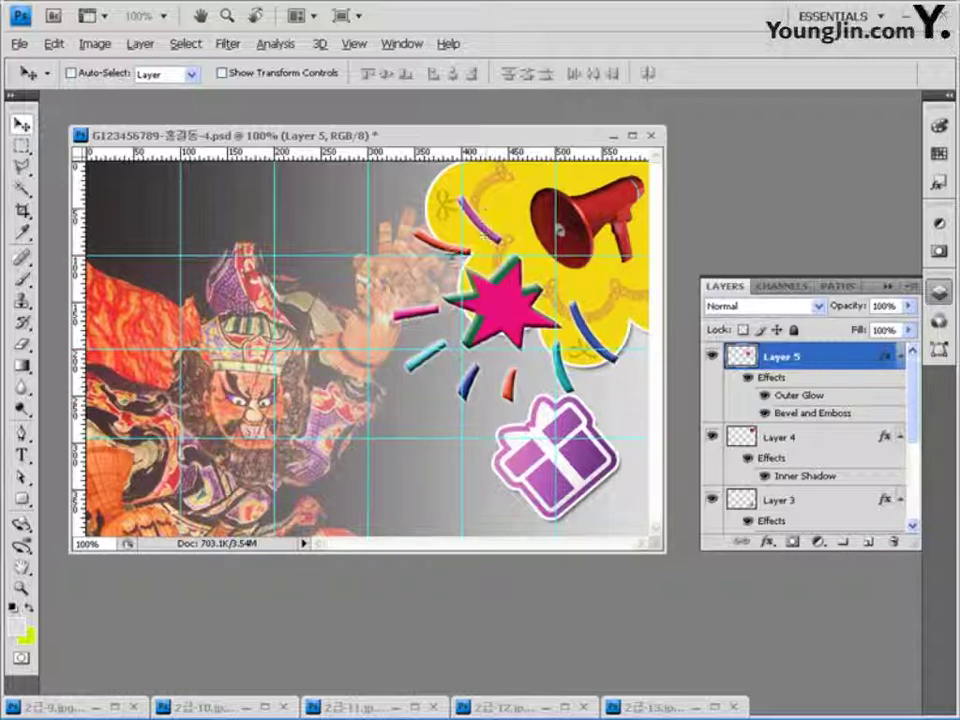
Draw a black rounded square with a 2 px corner radius, about 50 px wide, just above the warrior's helmet.
click(21, 499)
click(380, 73)
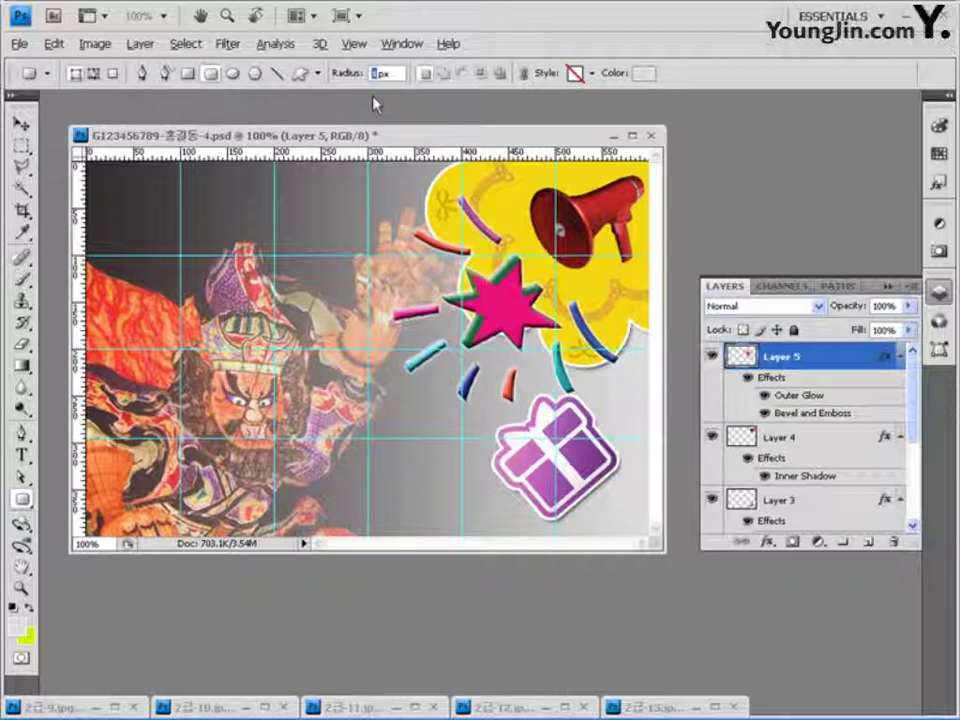
text(2)
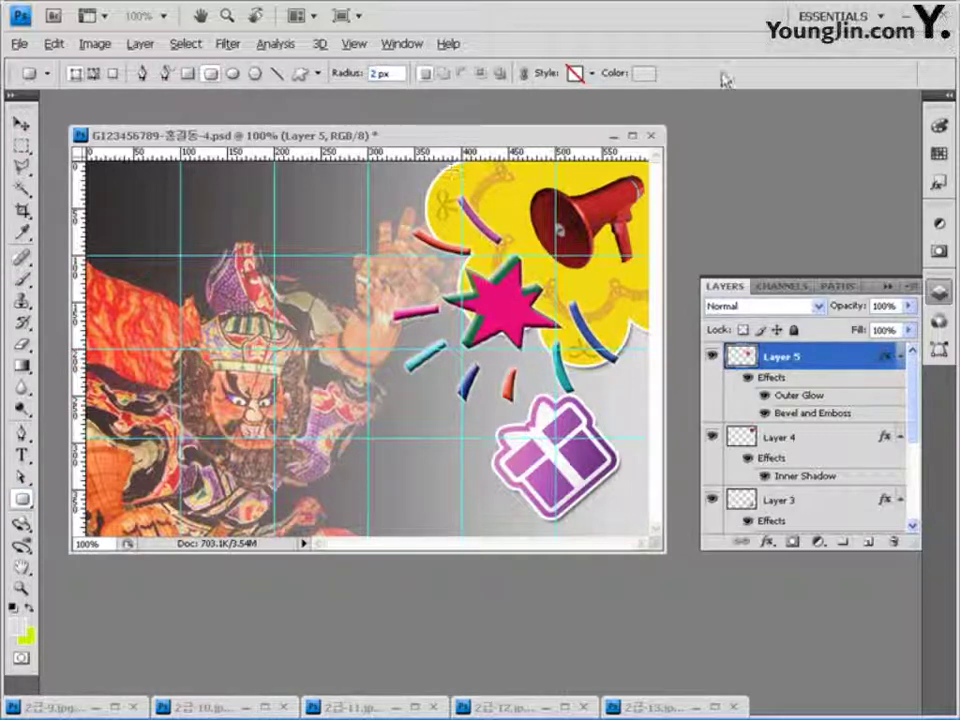
click(645, 73)
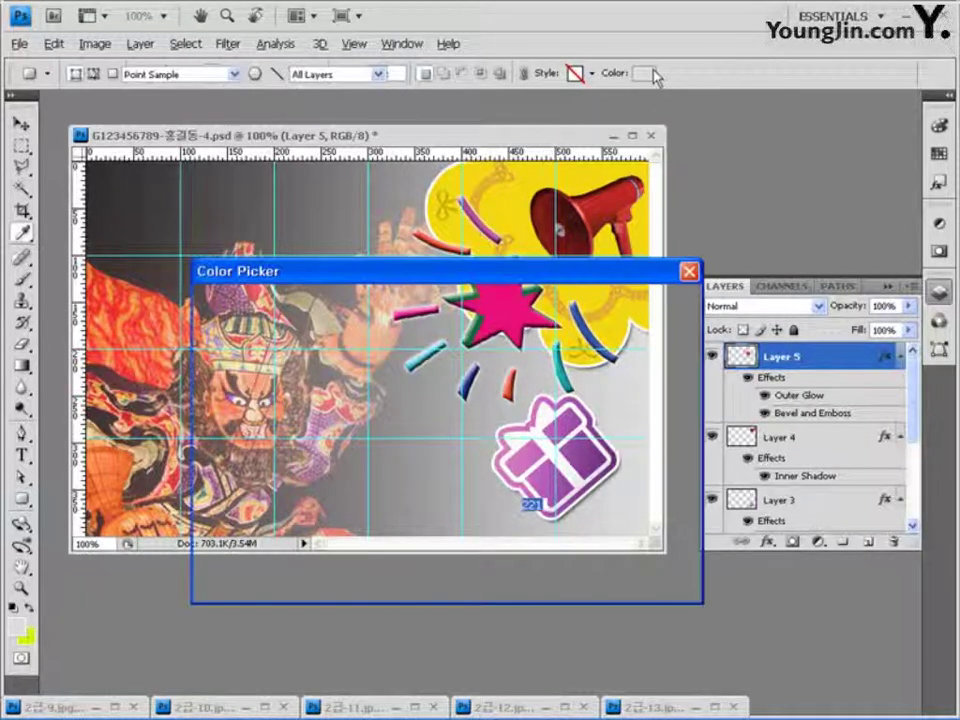
drag(269, 468, 262, 552)
click(634, 303)
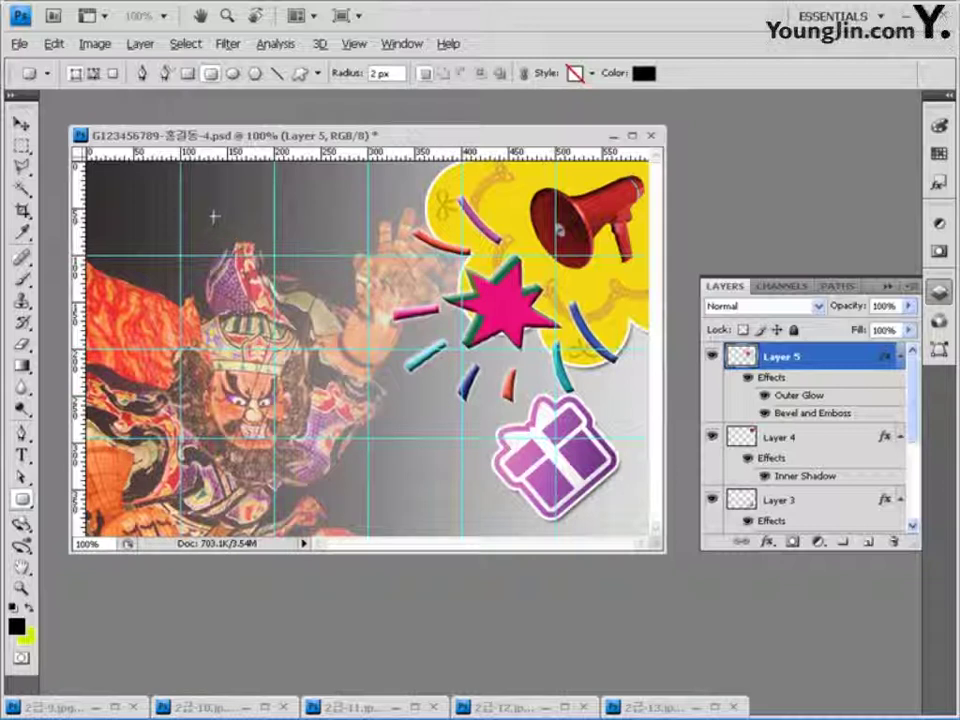
drag(212, 213, 258, 259)
Rotate the black square 45° into a diamond and shift it horizontally to X 170 px.
key(ctrl+t)
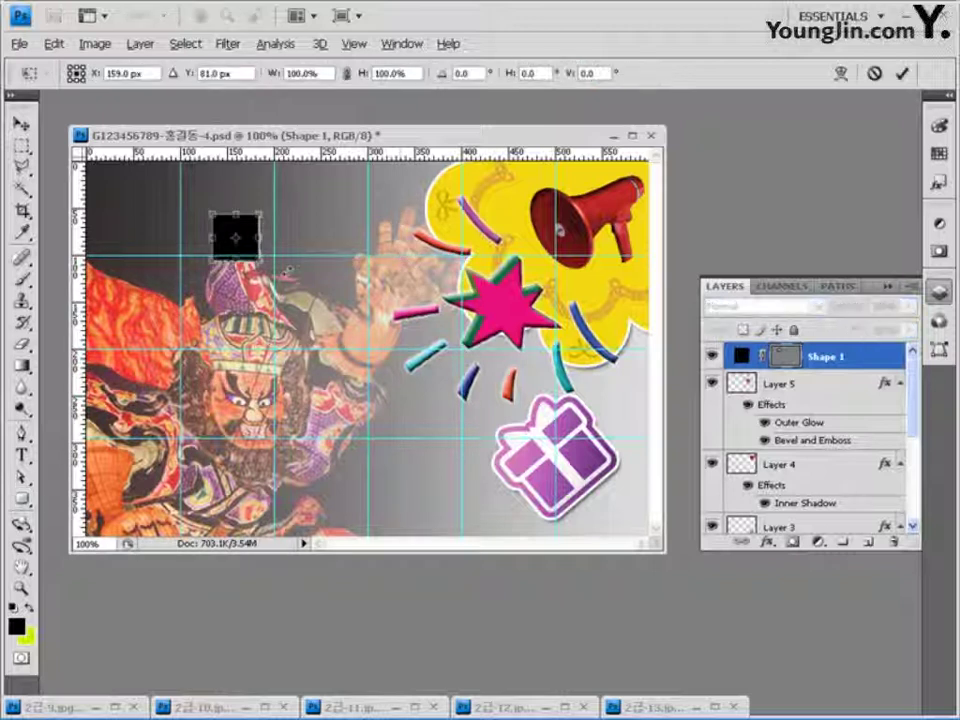
drag(200, 206, 178, 178)
drag(250, 262, 263, 233)
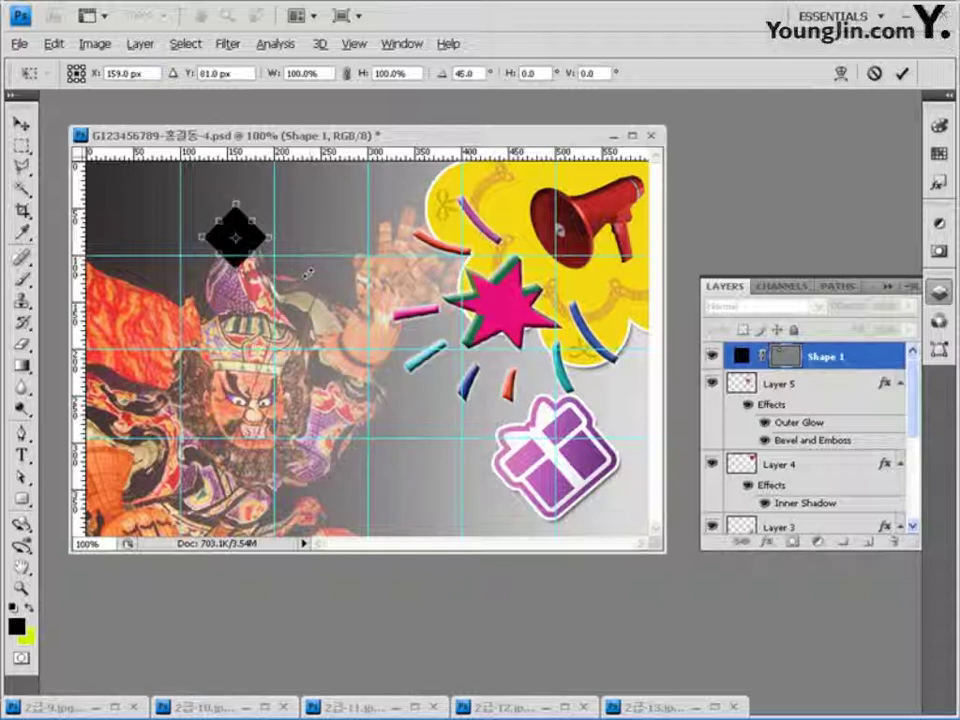
key(Right)
key(Right)
key(Right)
key(Right)
key(Right)
key(Right)
key(Right)
key(Right)
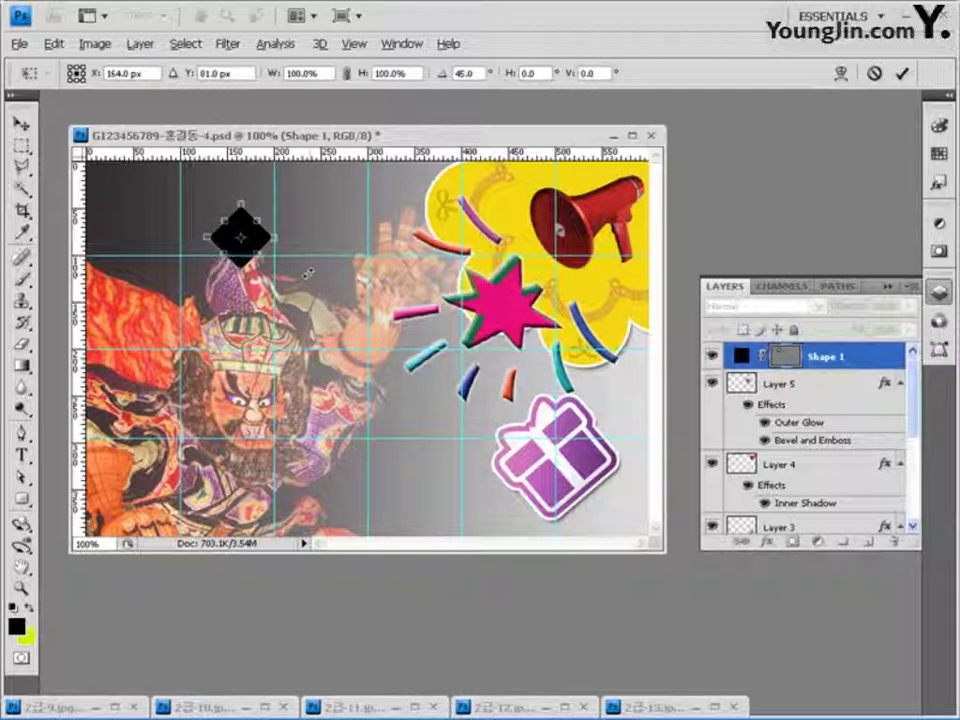
key(Right)
key(Right)
key(Right)
key(Right)
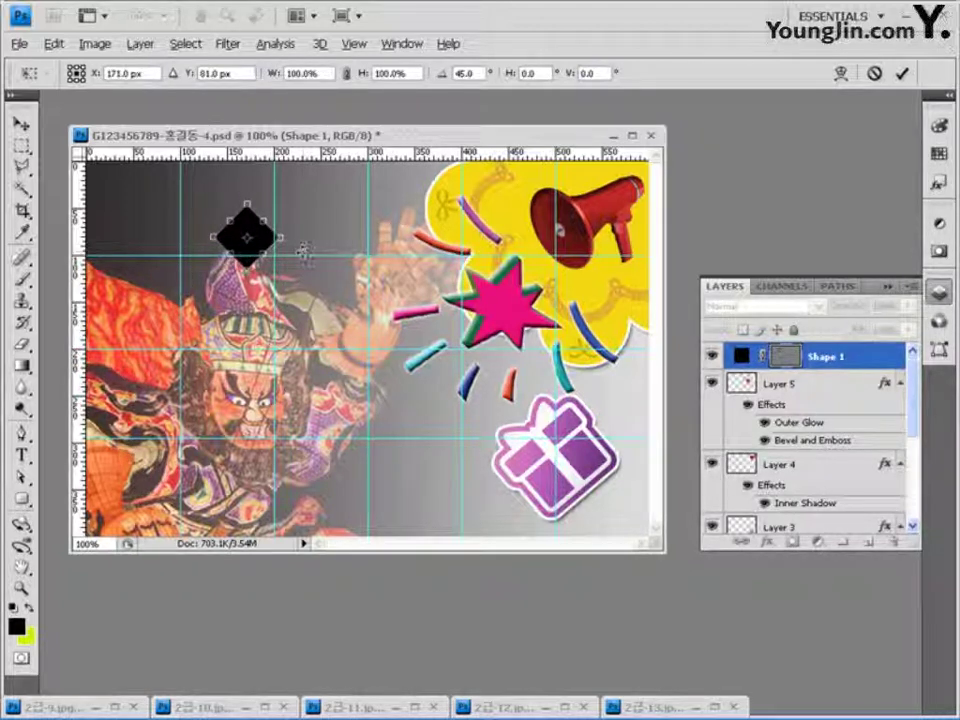
key(Left)
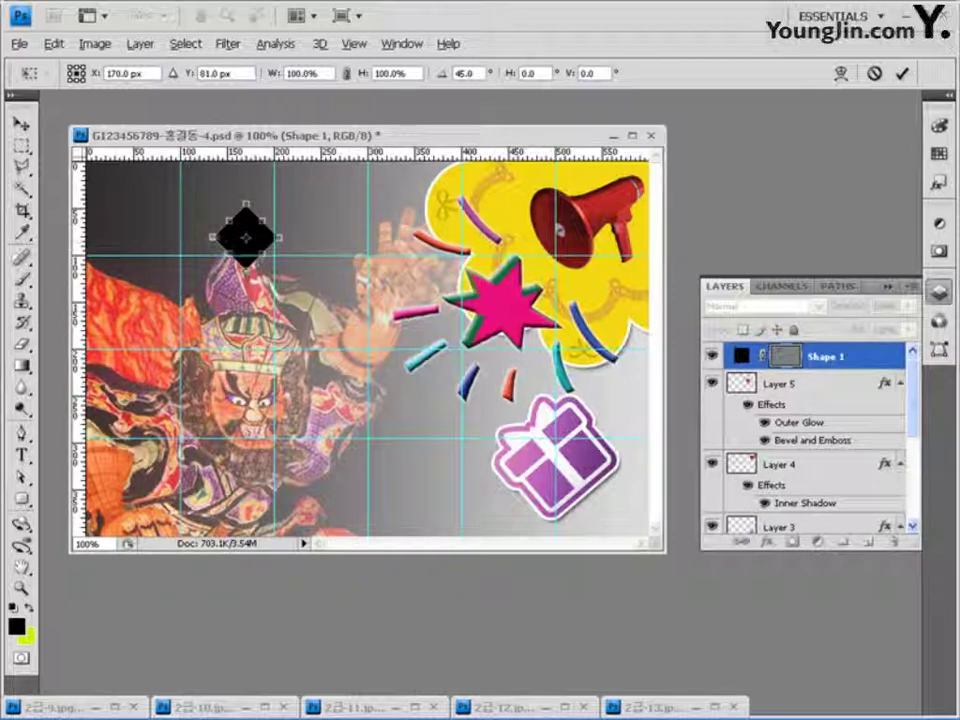
Enlarge the diamond proportionally to 109.9% and apply the transformation.
drag(216, 237, 207, 237)
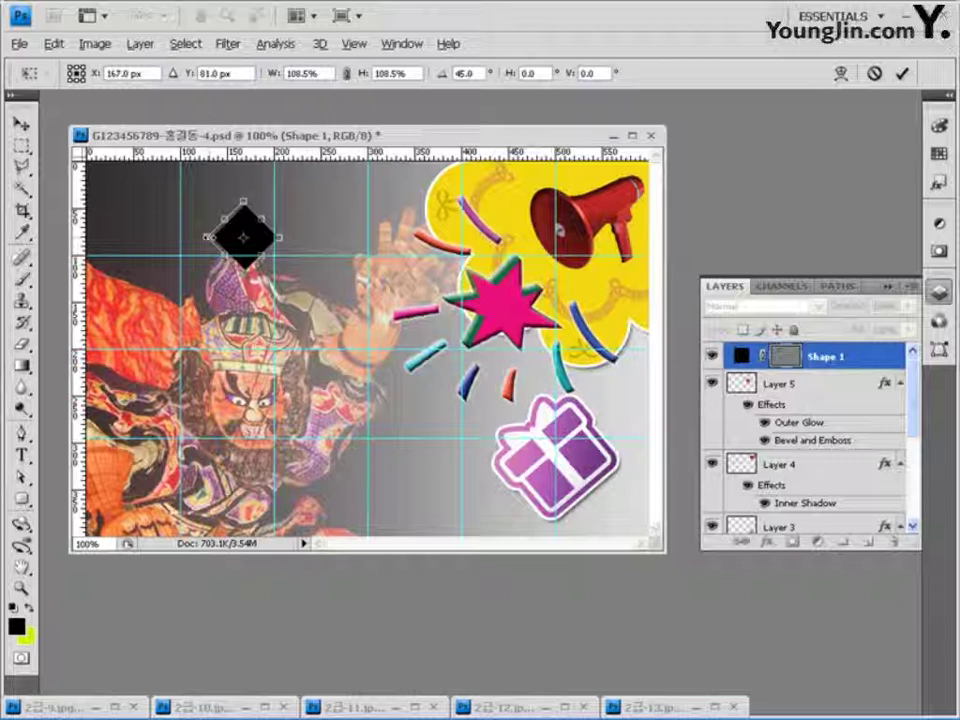
drag(207, 237, 205, 237)
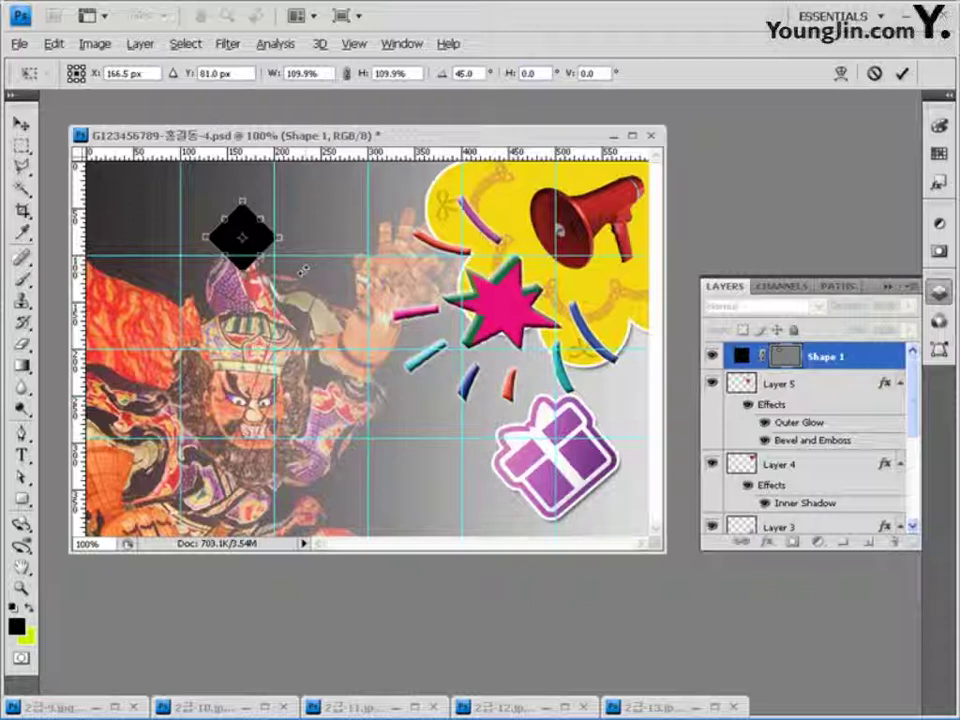
key(Return)
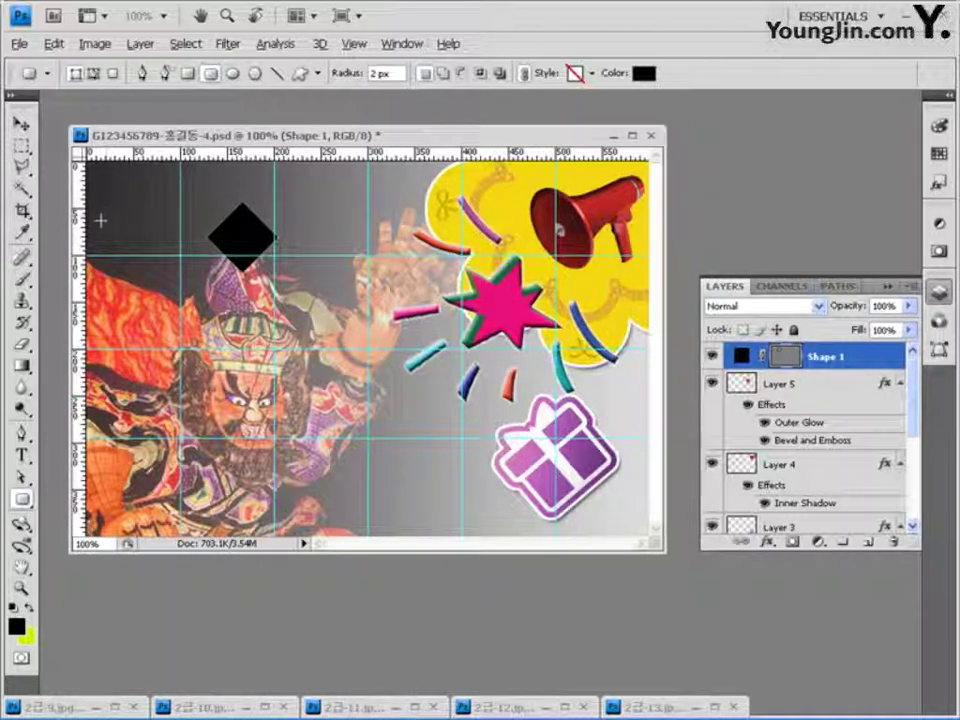
Duplicate the black diamond three times to form a horizontal row of four overlapping diamonds above the warrior.
click(20, 124)
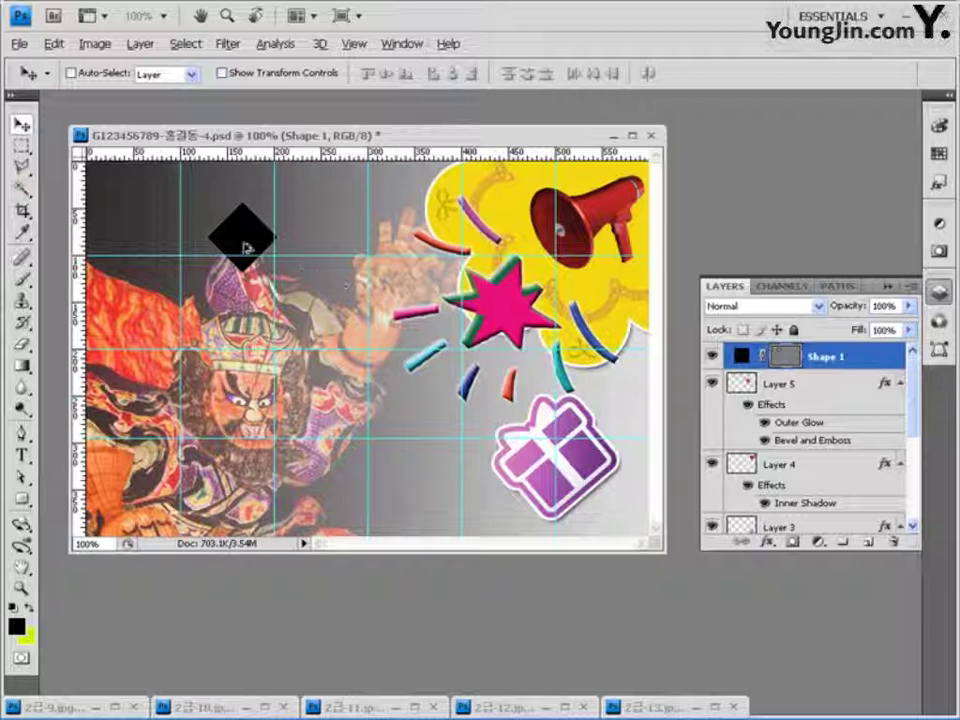
drag(238, 242, 306, 225)
key(ctrl+z)
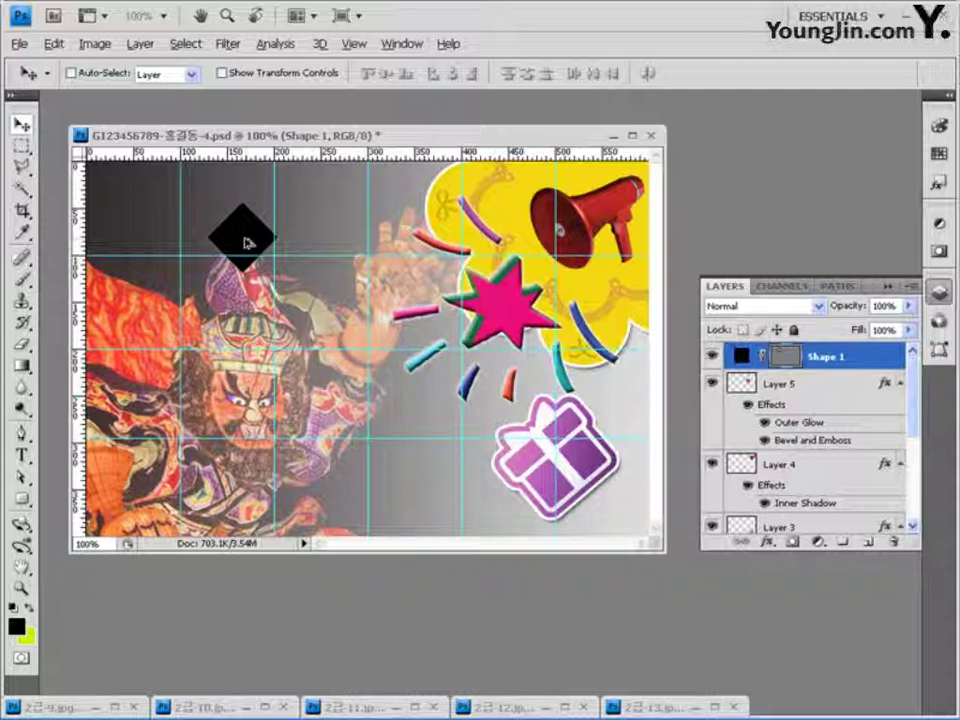
drag(247, 241, 291, 235)
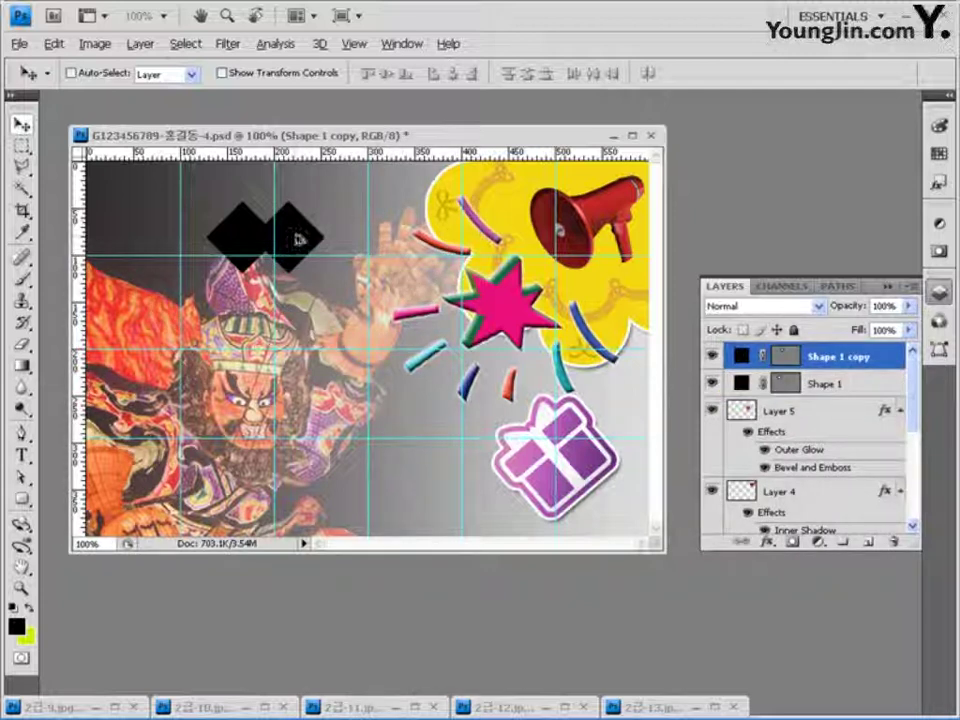
drag(298, 238, 378, 238)
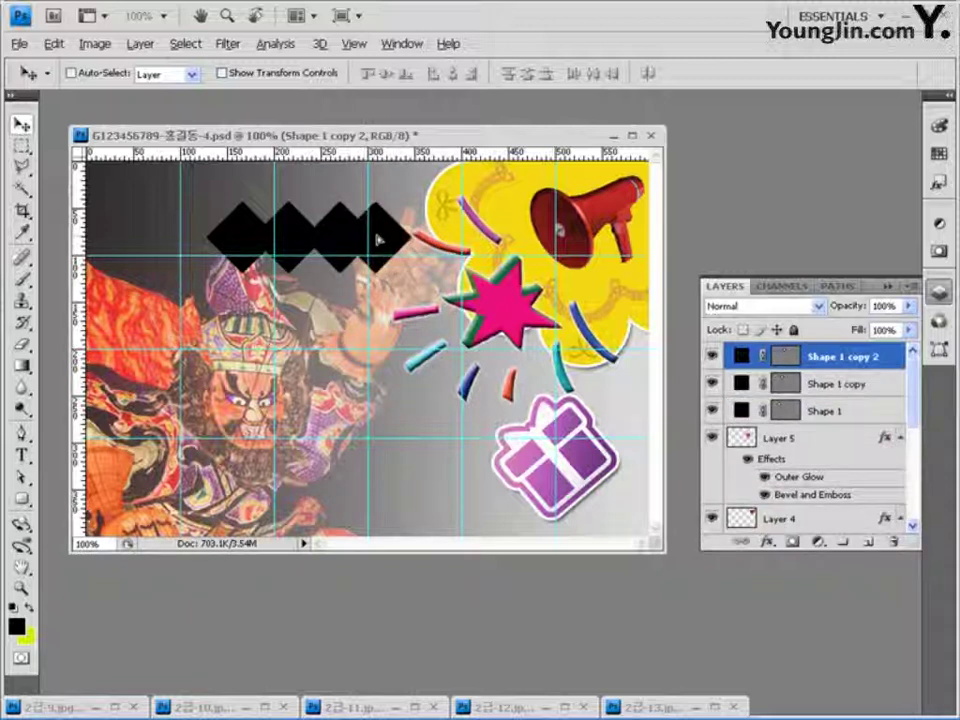
drag(377, 240, 378, 240)
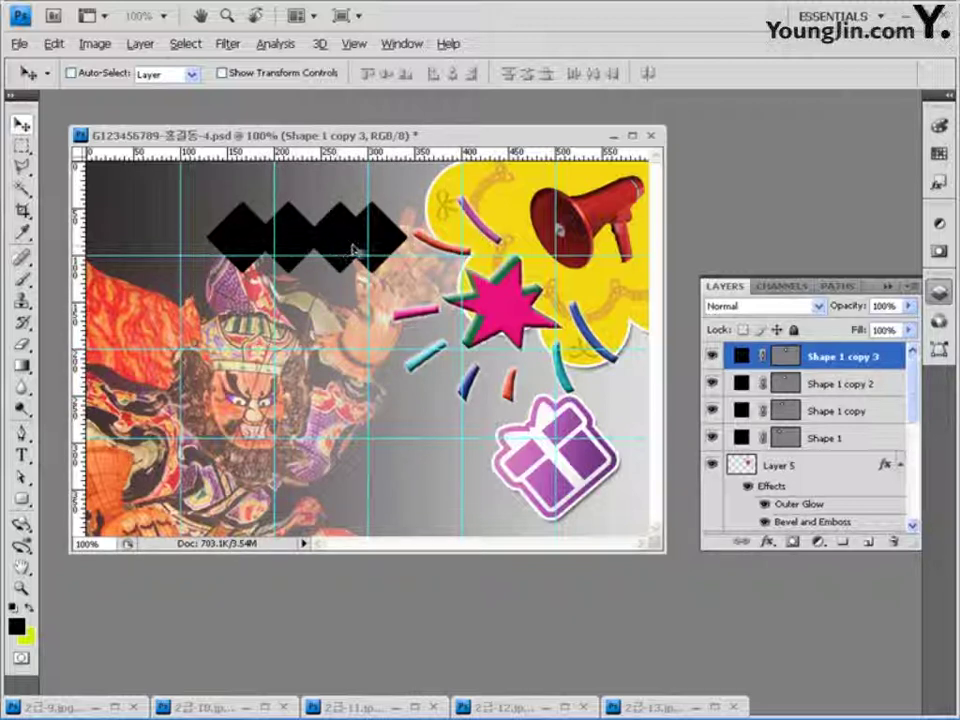
Distribute the four diamond layers evenly by their left edges.
shift+click(832, 387)
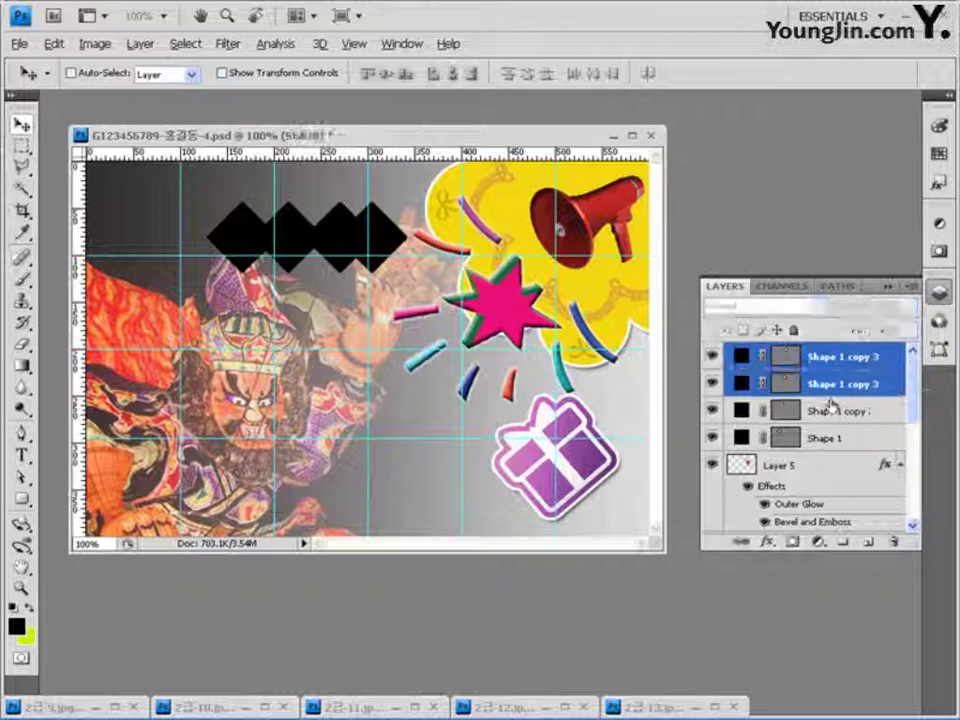
shift+click(829, 411)
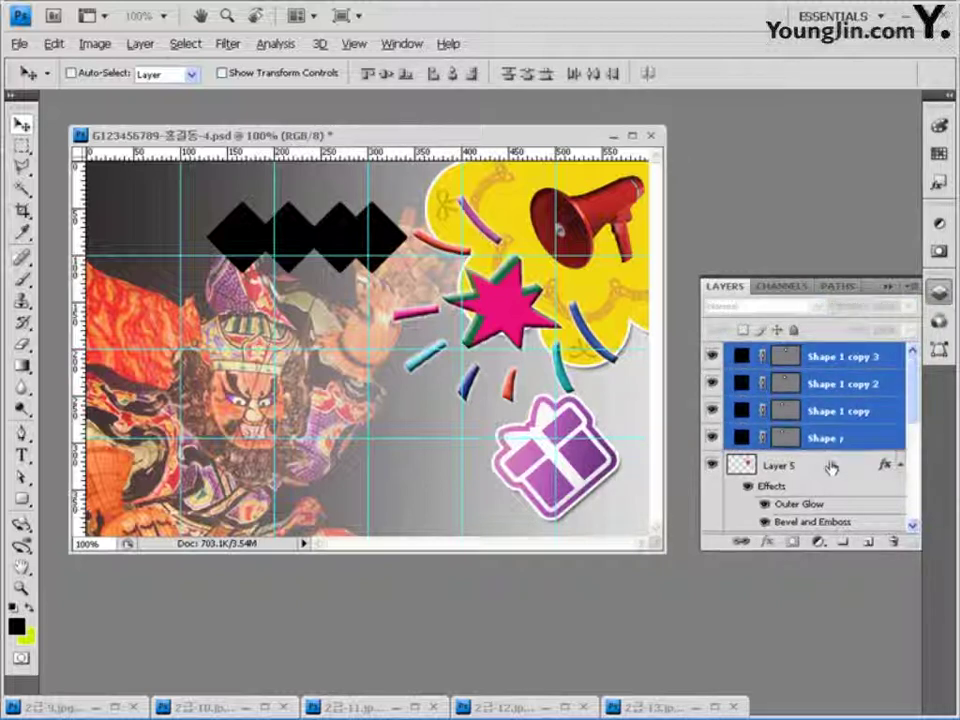
shift+click(825, 440)
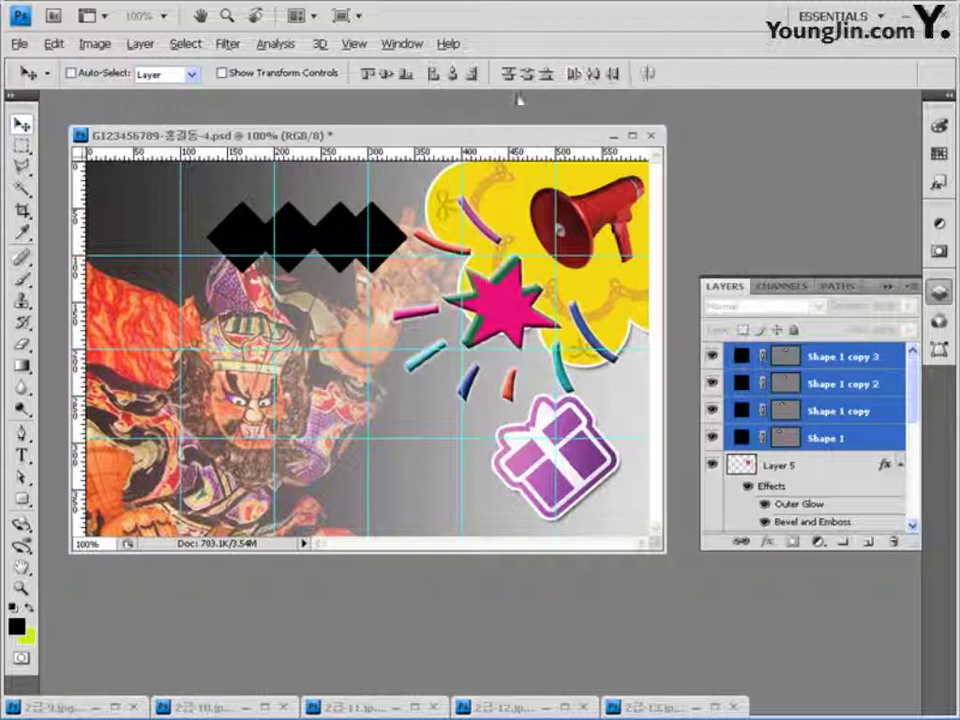
click(573, 76)
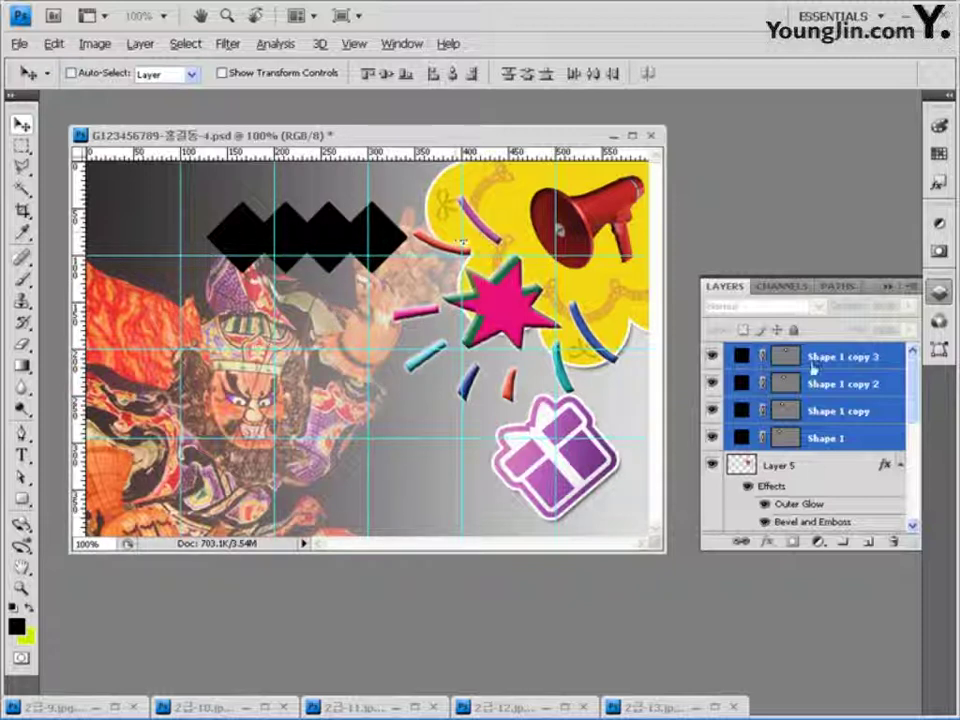
Make the topmost diamond layer active and choose the flame shape for the Custom Shape tool.
click(849, 360)
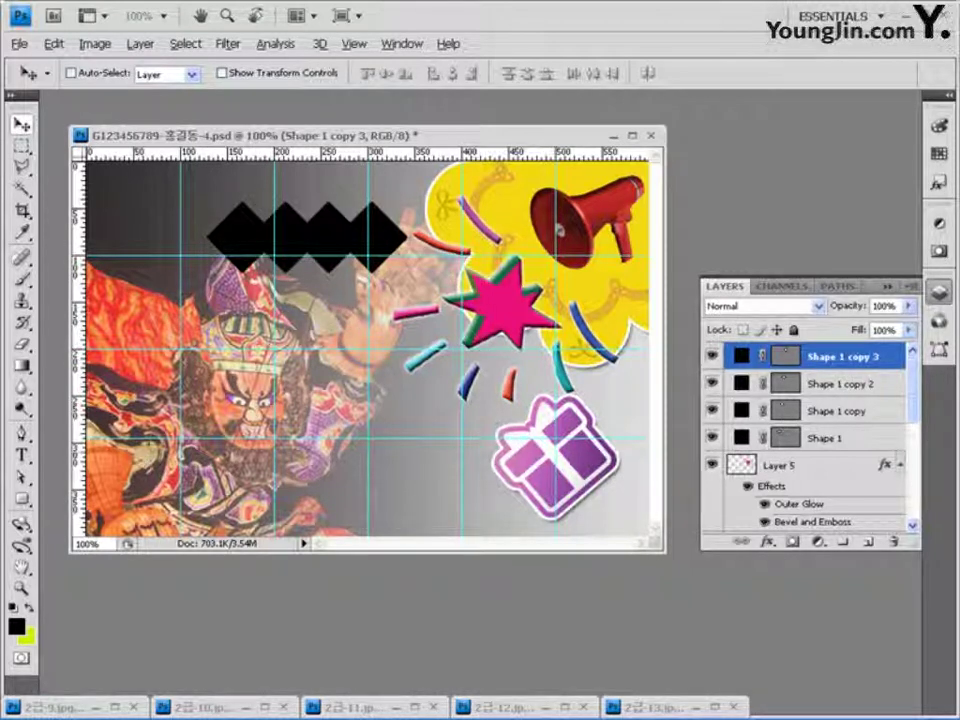
click(21, 498)
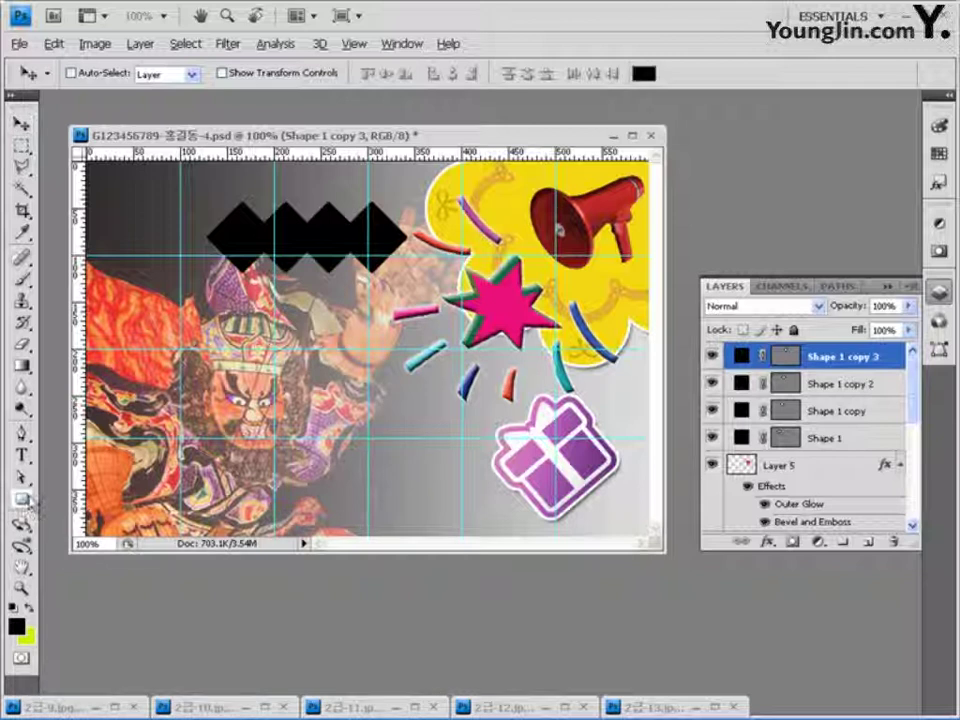
click(299, 74)
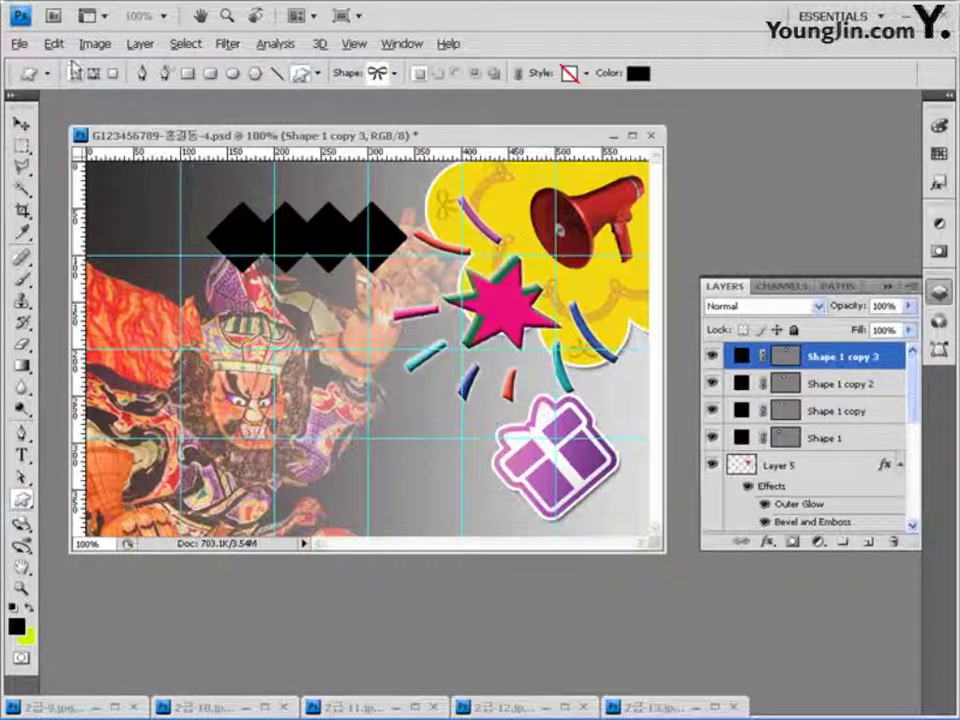
click(394, 75)
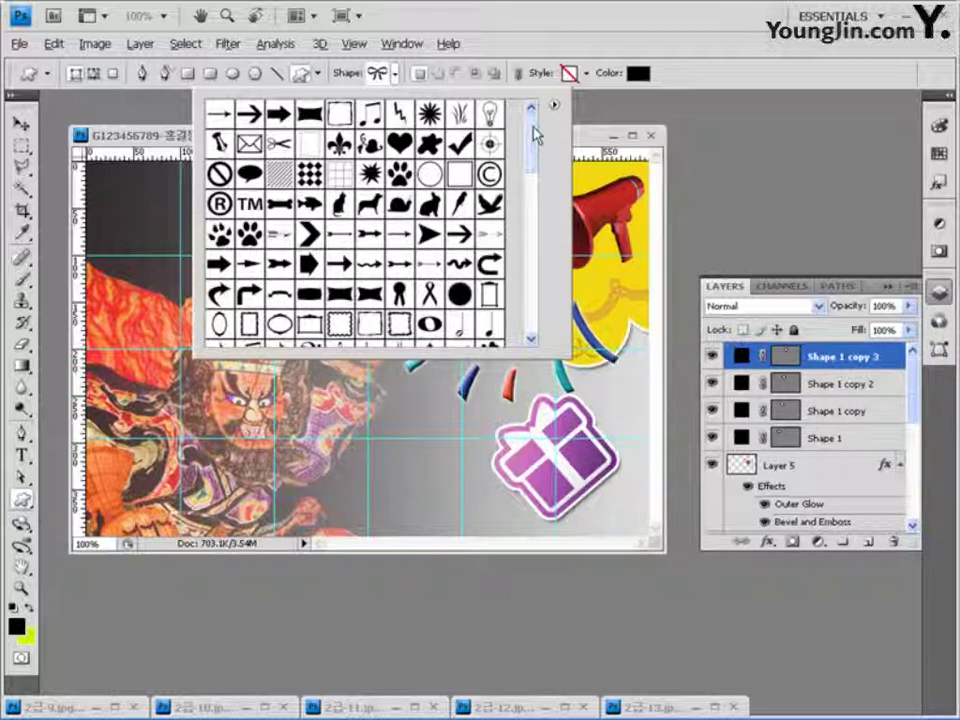
scroll(535, 135, down, 2)
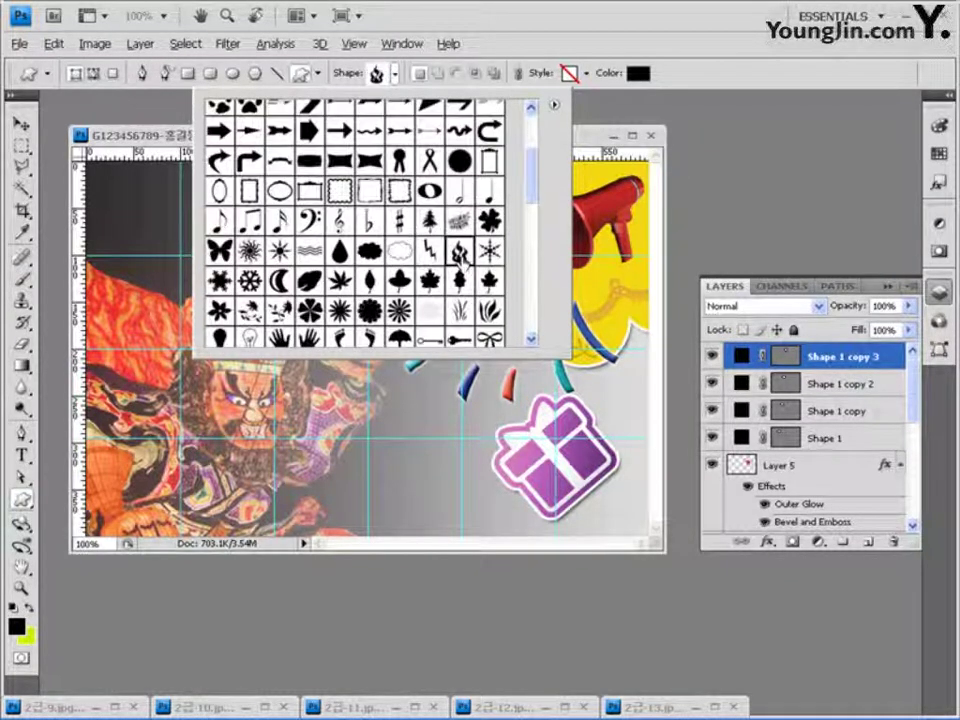
click(590, 36)
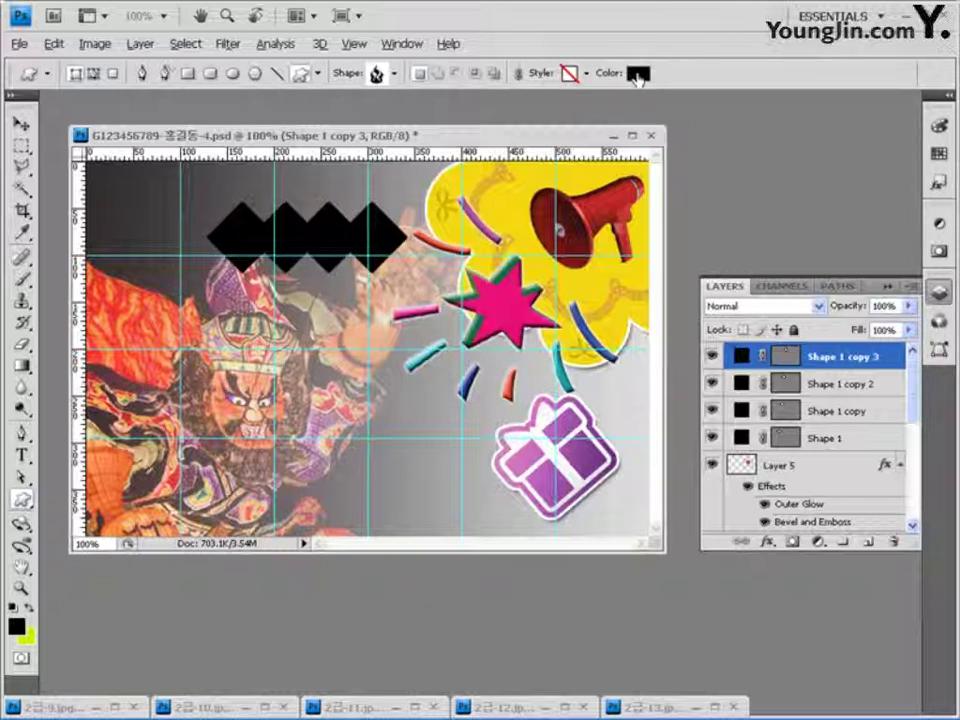
Set the shape colour to white and draw a flame about 120 by 170 px in the image's lower-left corner.
click(637, 76)
click(285, 335)
click(206, 317)
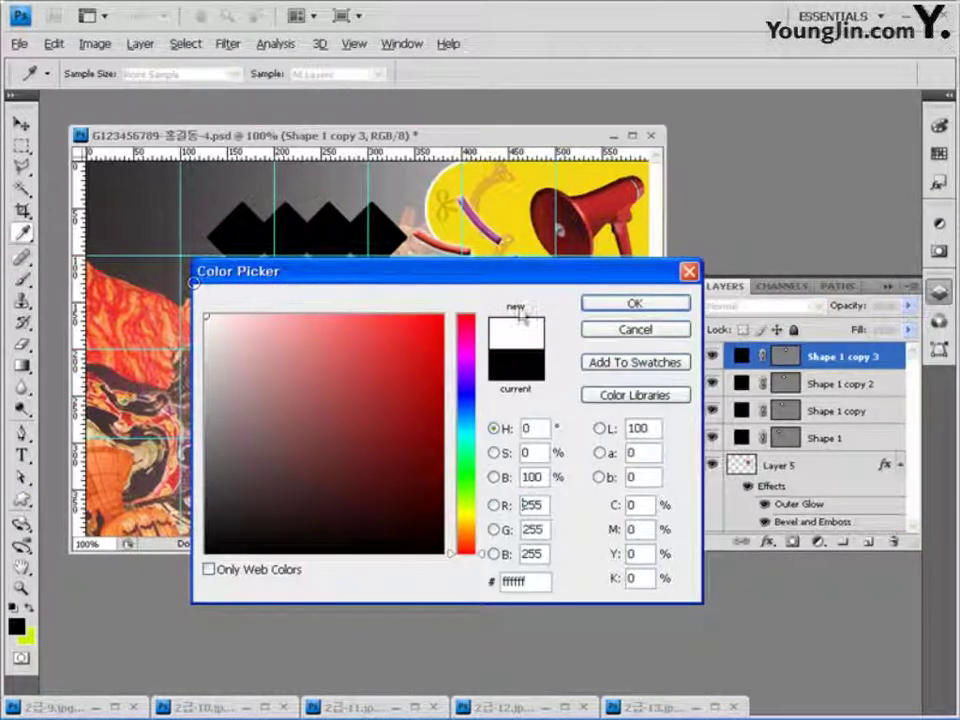
click(649, 306)
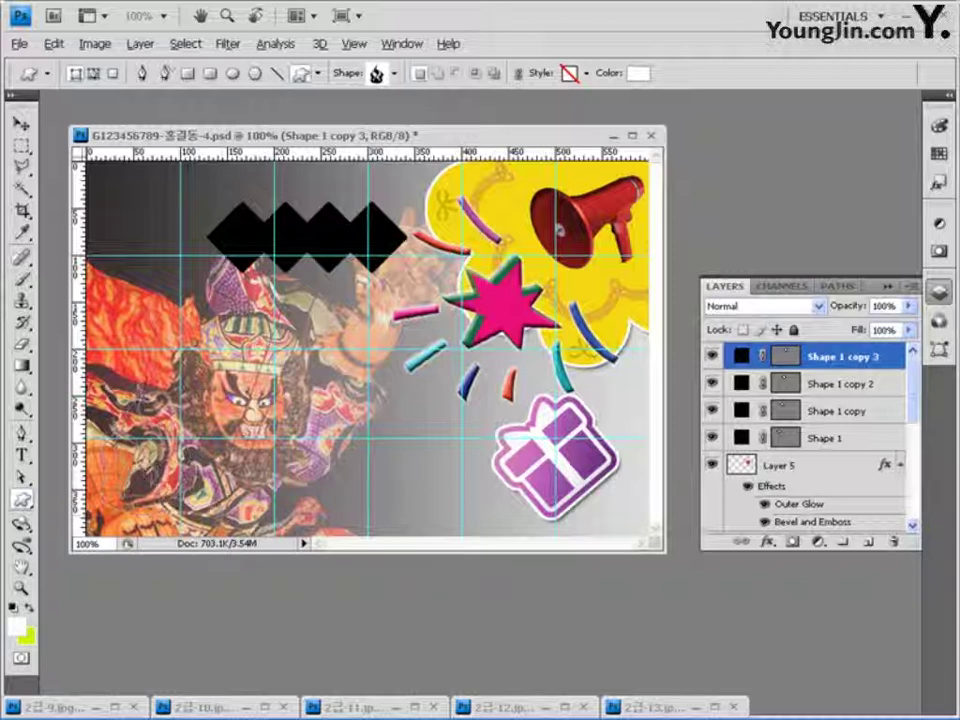
drag(100, 395, 185, 500)
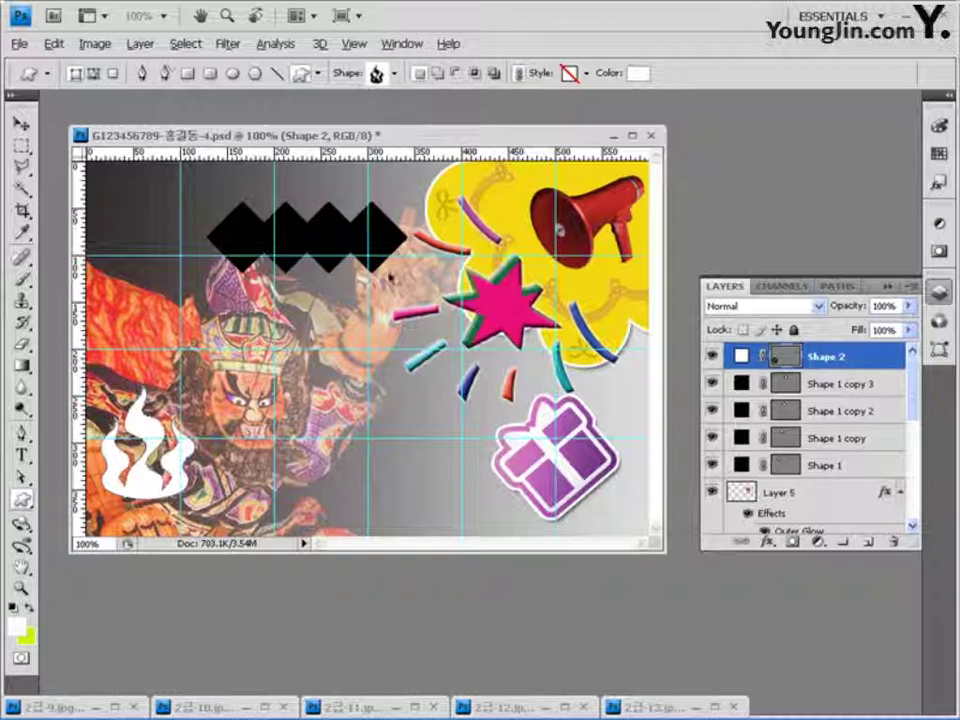
key(ctrl+z)
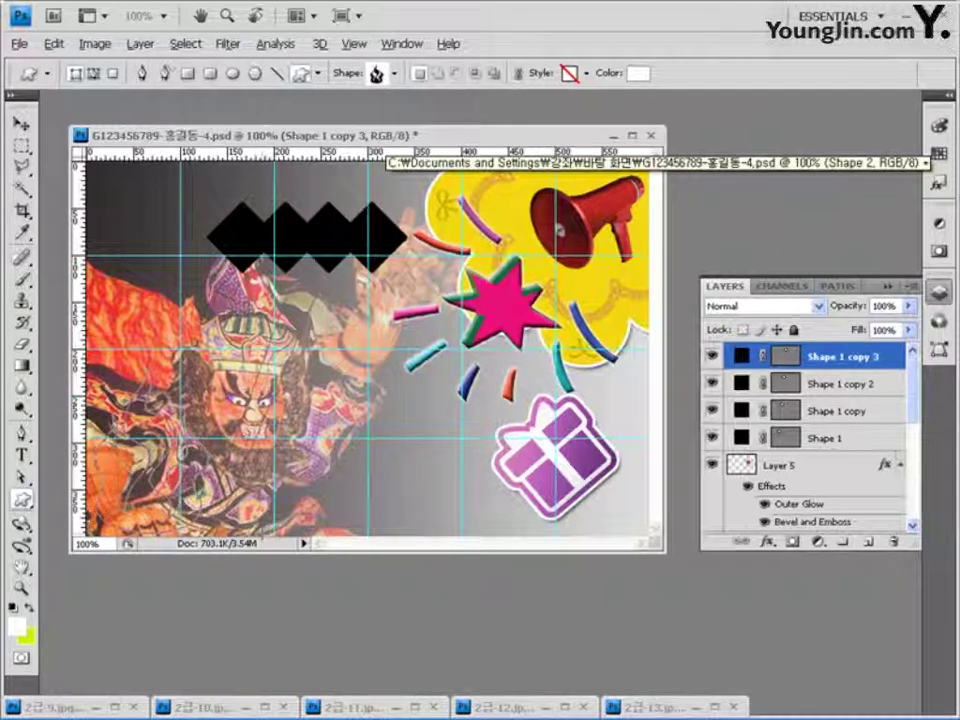
drag(92, 372, 205, 530)
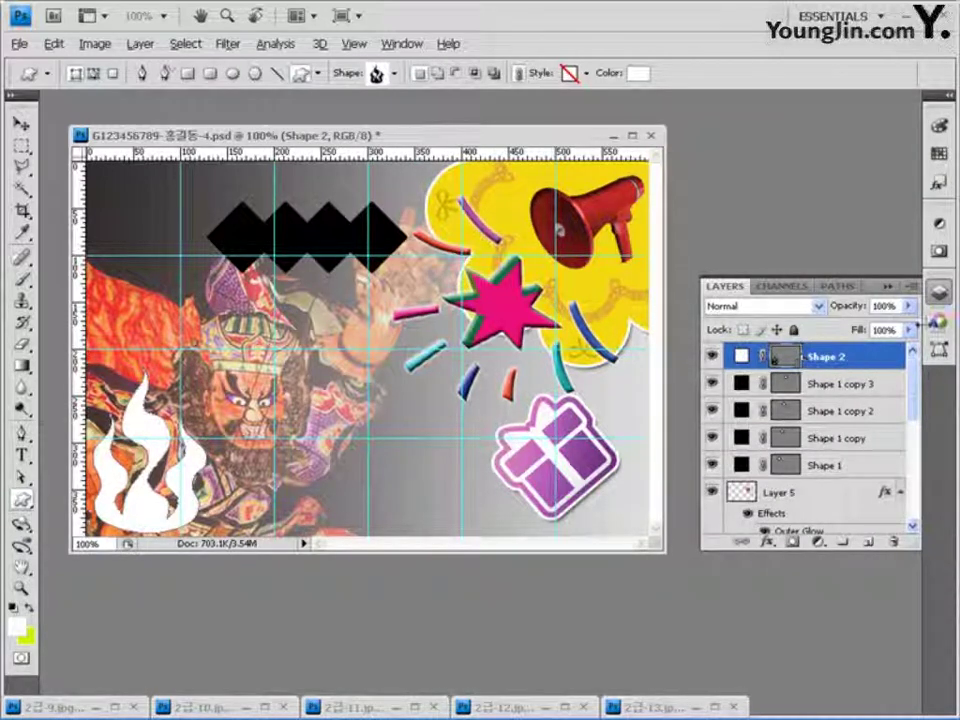
Set the opacity of the white flame layer to 80%.
click(884, 306)
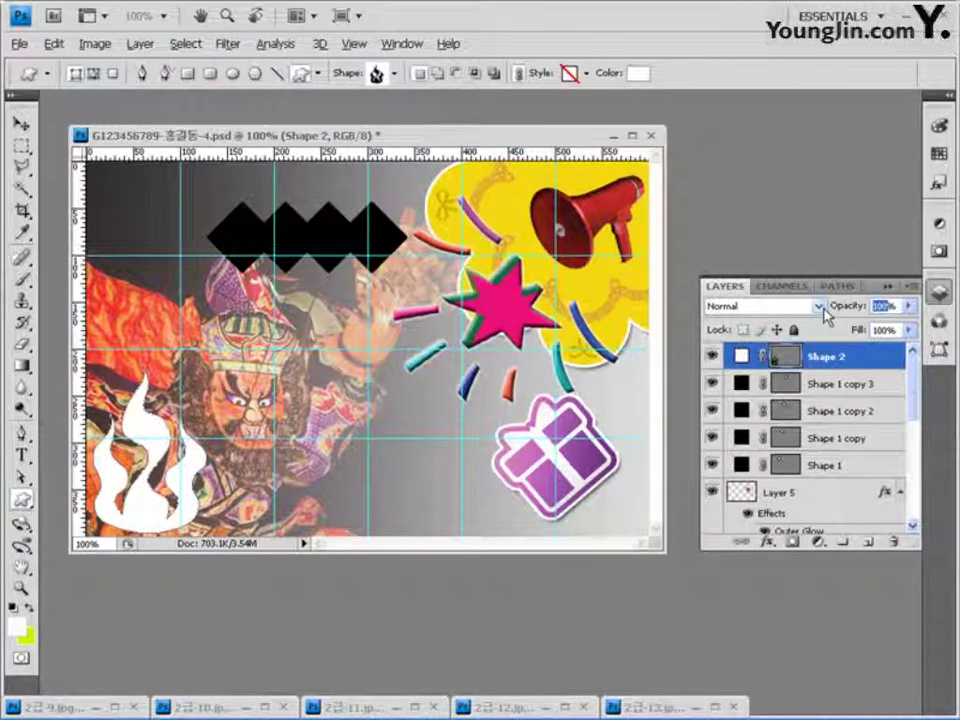
text(80)
key(Return)
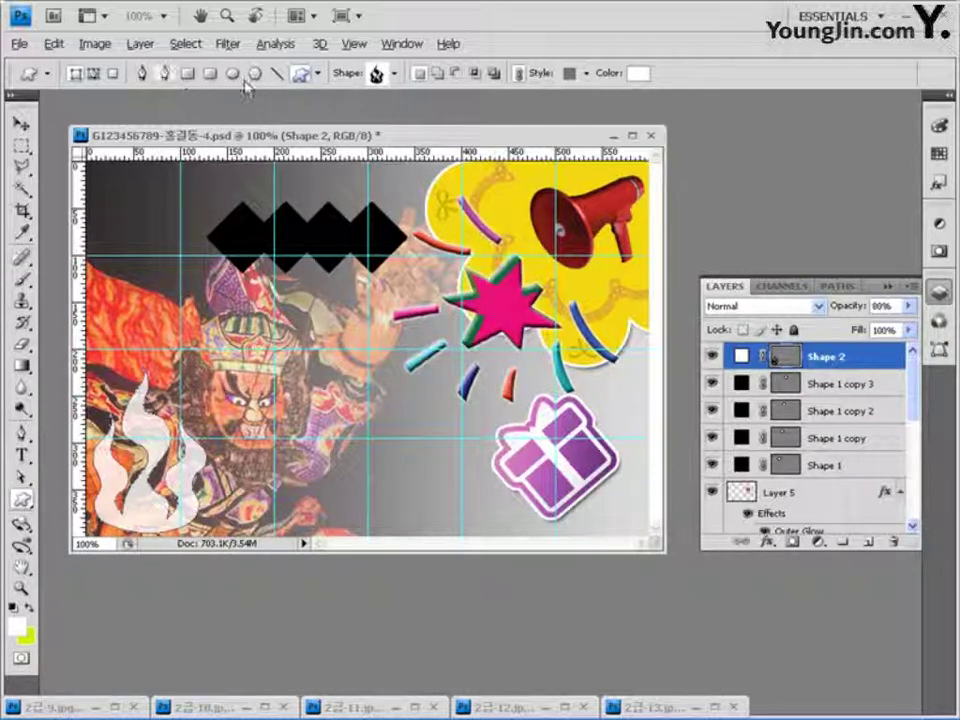
Draw a ticket-shaped banner about 105 px wide below the warrior's face, with no style and the colour #339999.
click(395, 74)
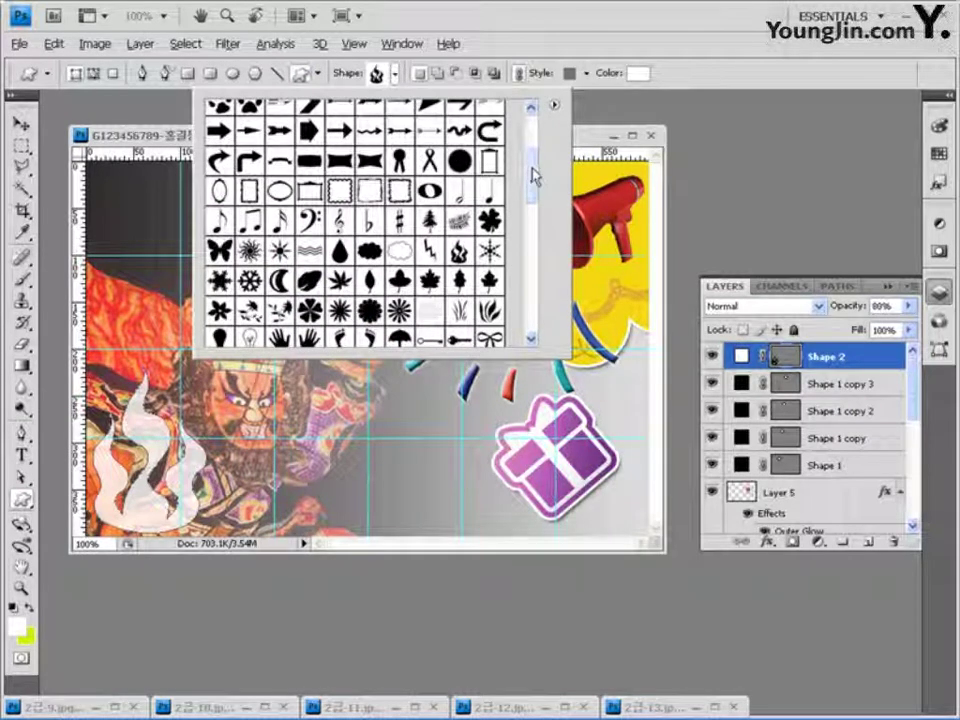
click(309, 159)
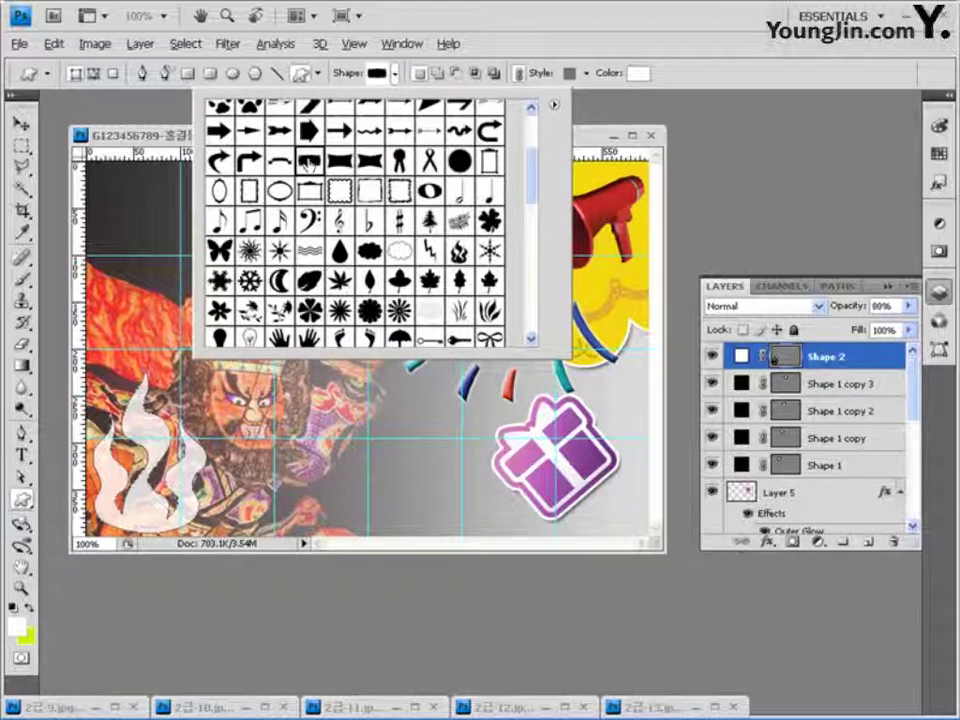
click(421, 75)
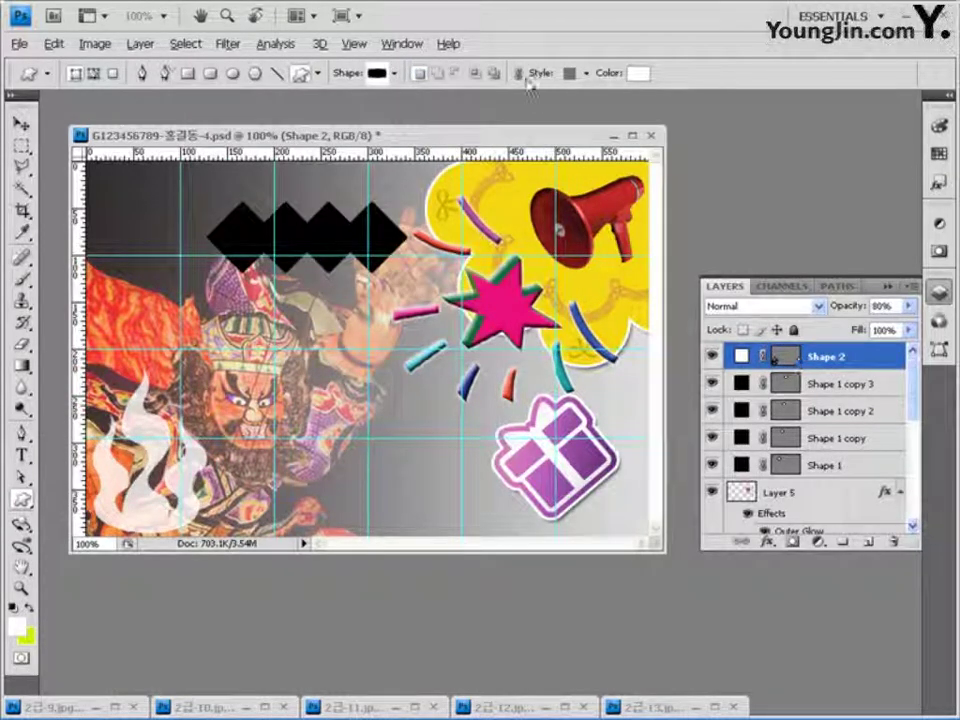
click(588, 76)
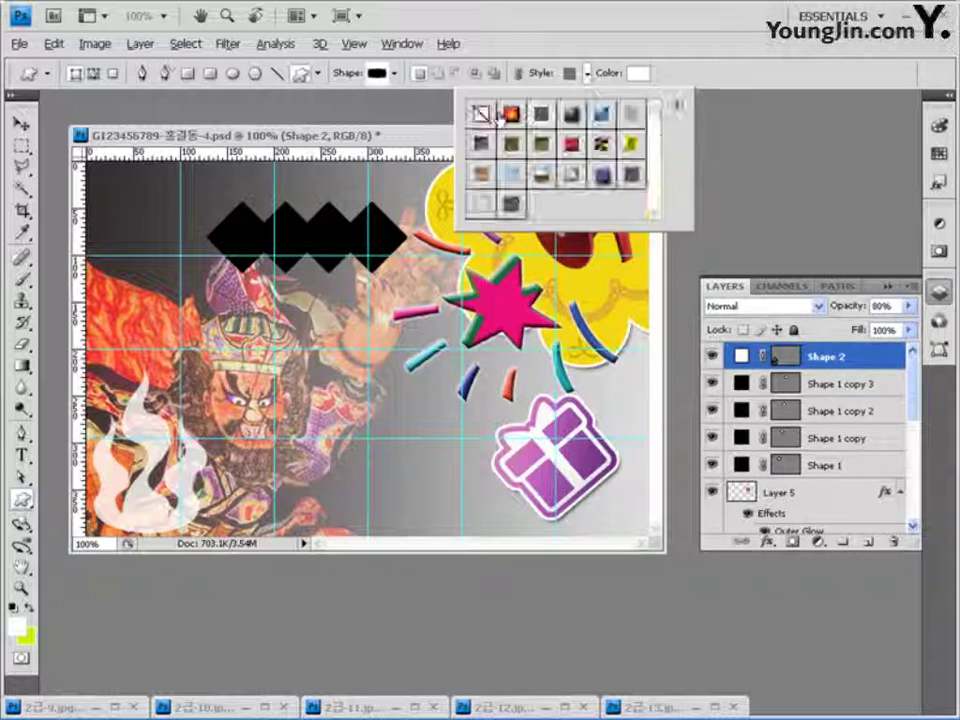
click(481, 113)
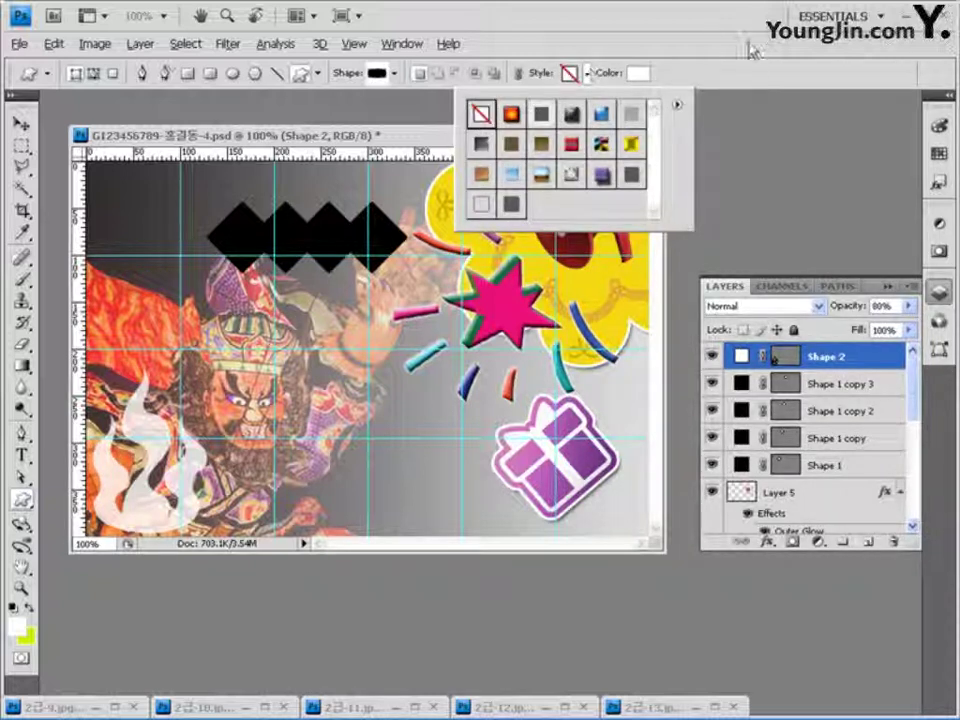
click(636, 74)
click(636, 74)
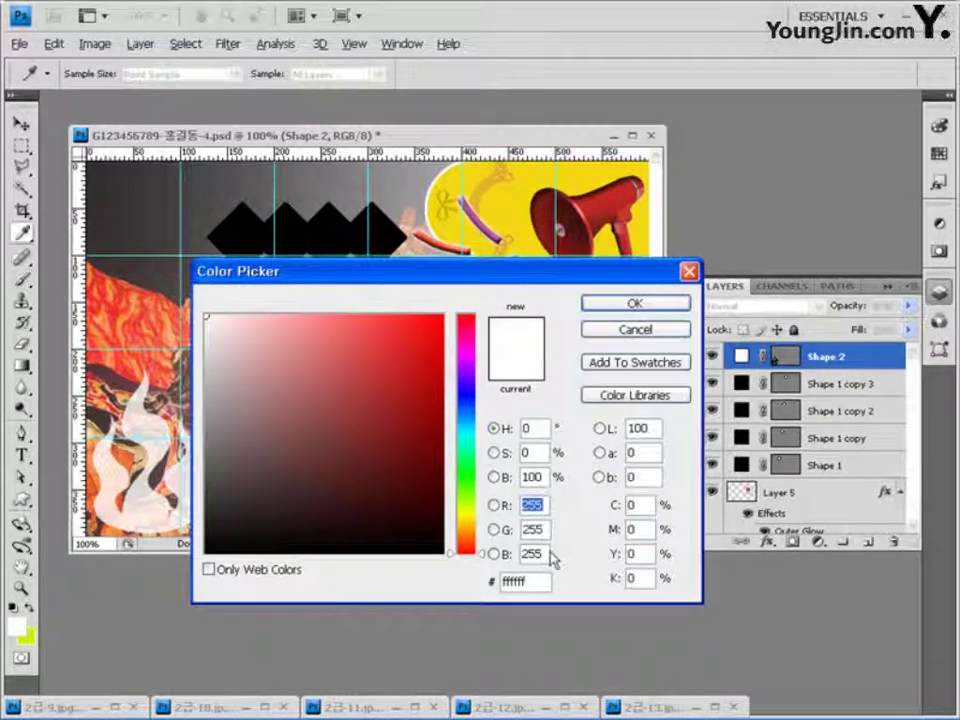
click(525, 581)
text(000033339999)
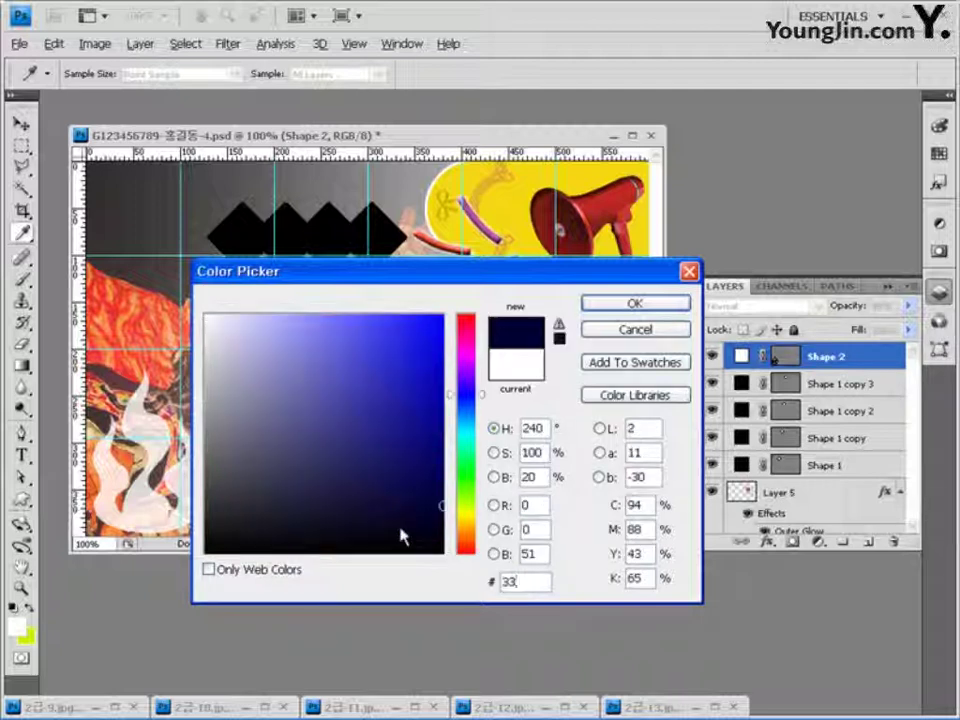
click(662, 302)
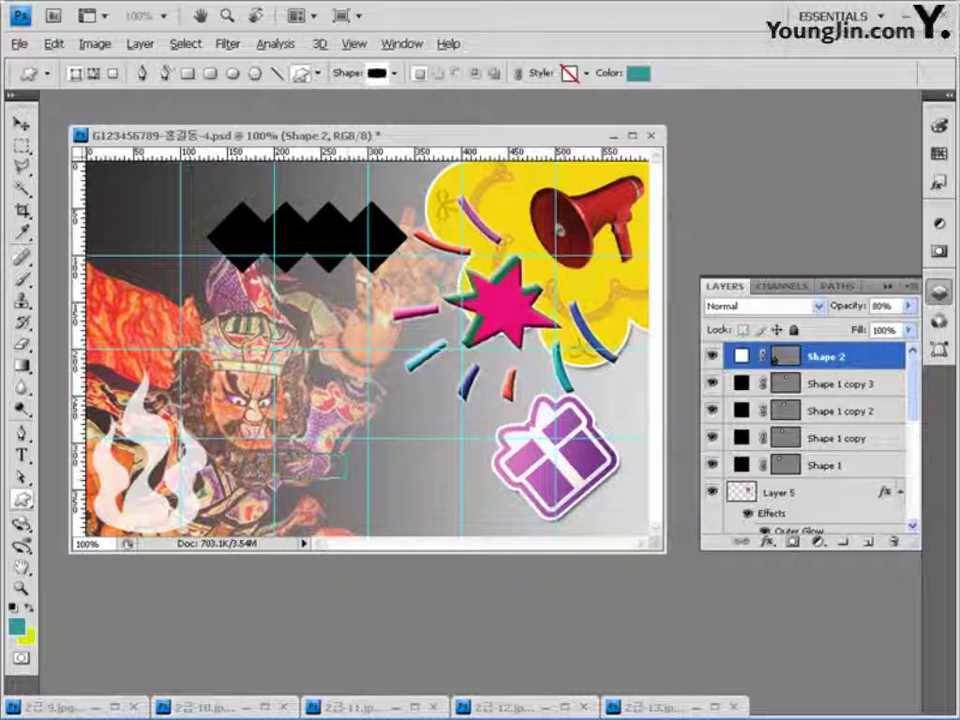
drag(345, 448, 257, 496)
drag(335, 503, 366, 486)
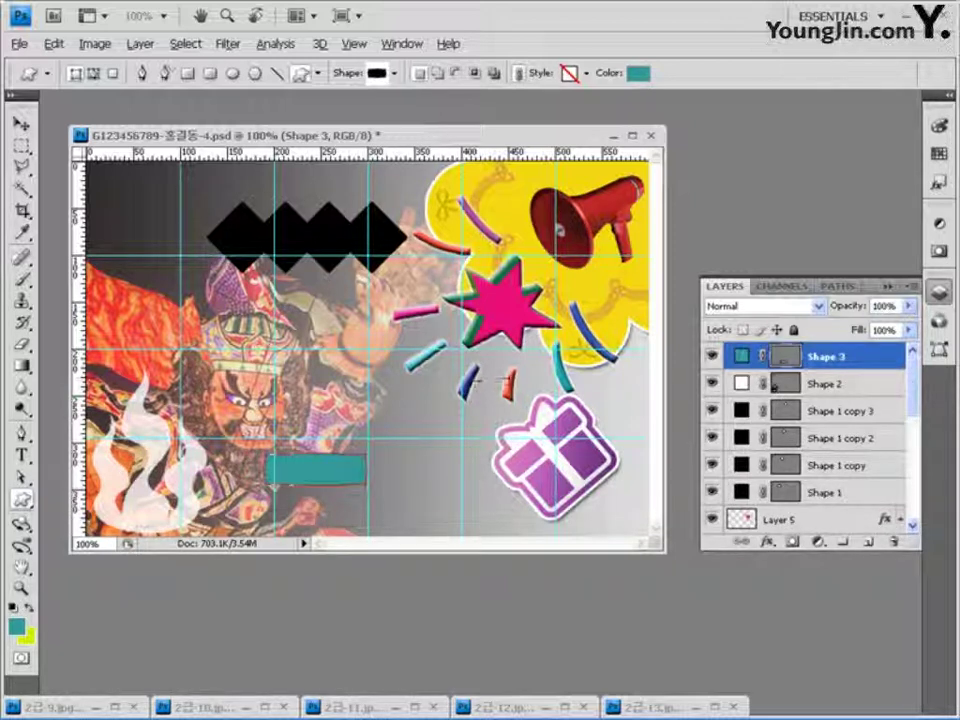
Add an outside Stroke layer style in white to the teal banner.
click(767, 541)
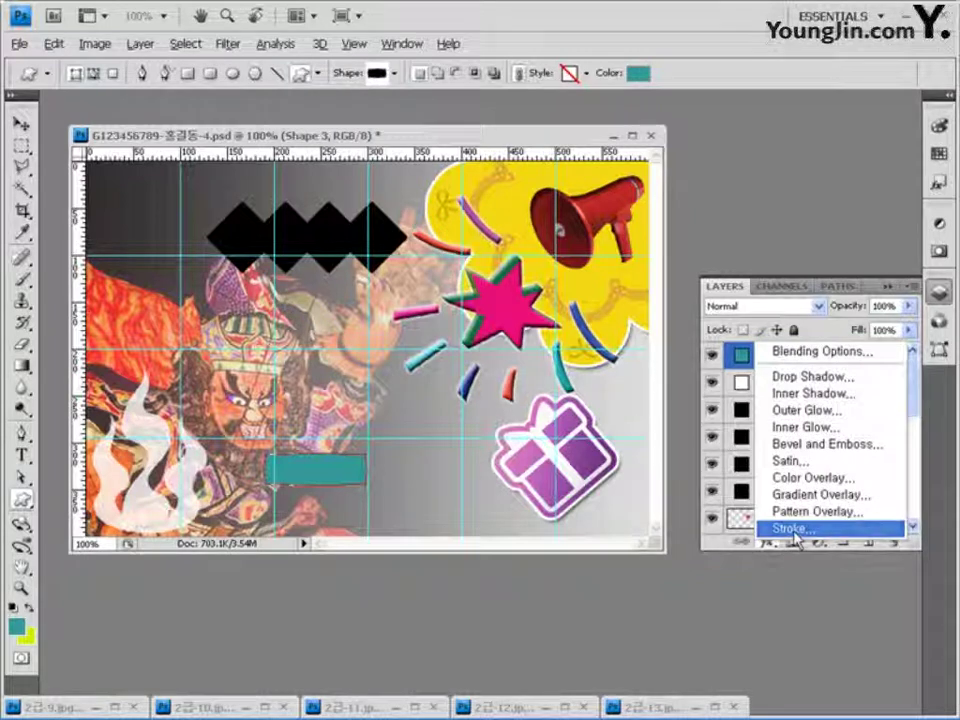
click(790, 527)
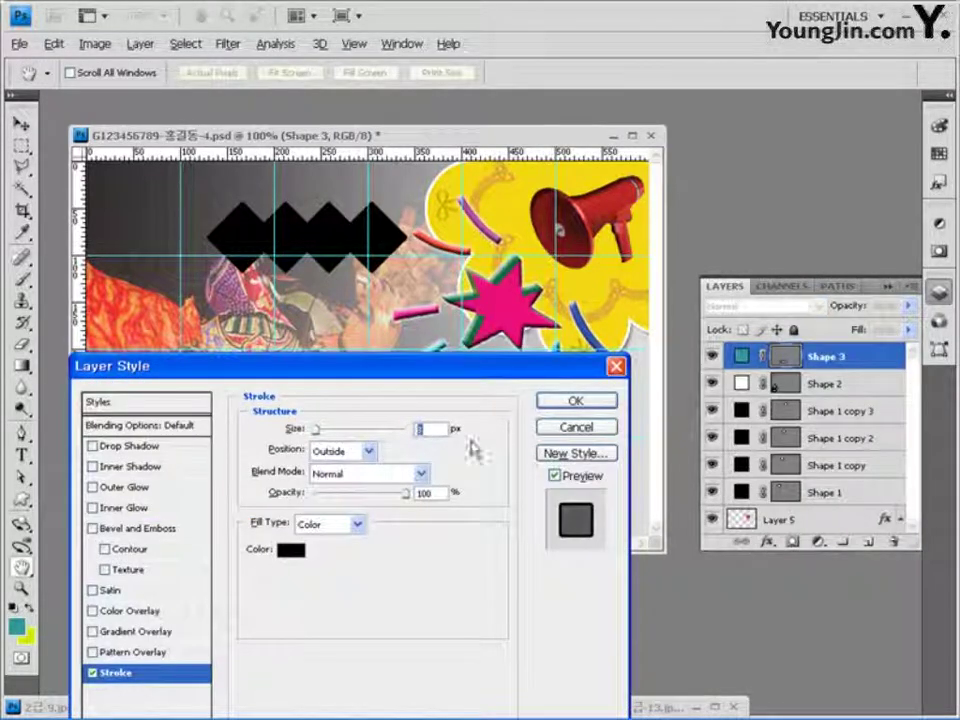
click(290, 549)
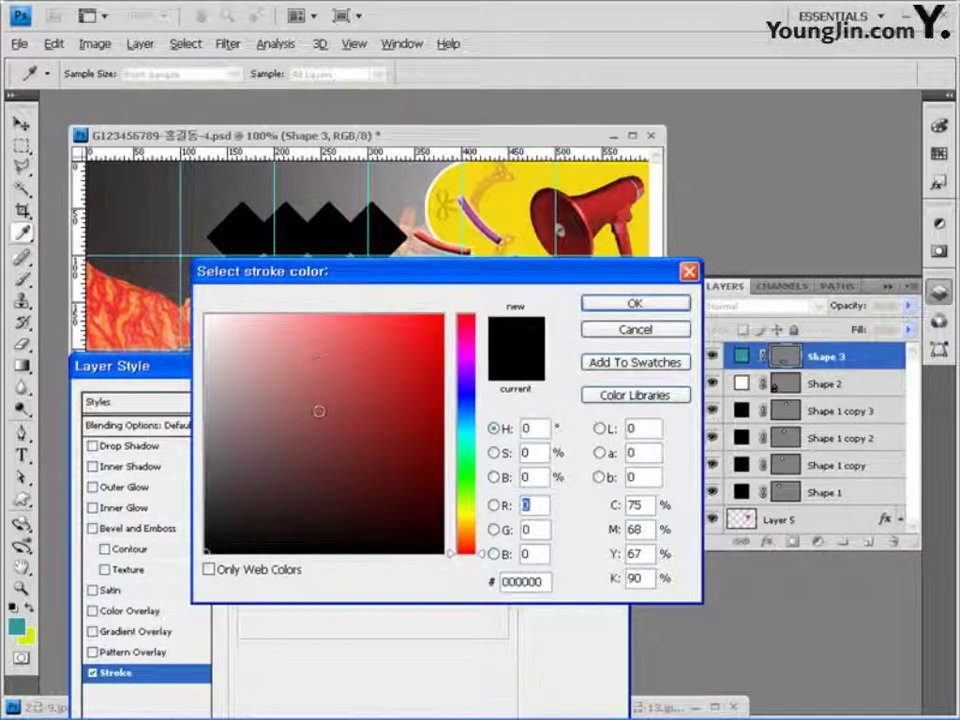
click(208, 318)
click(634, 303)
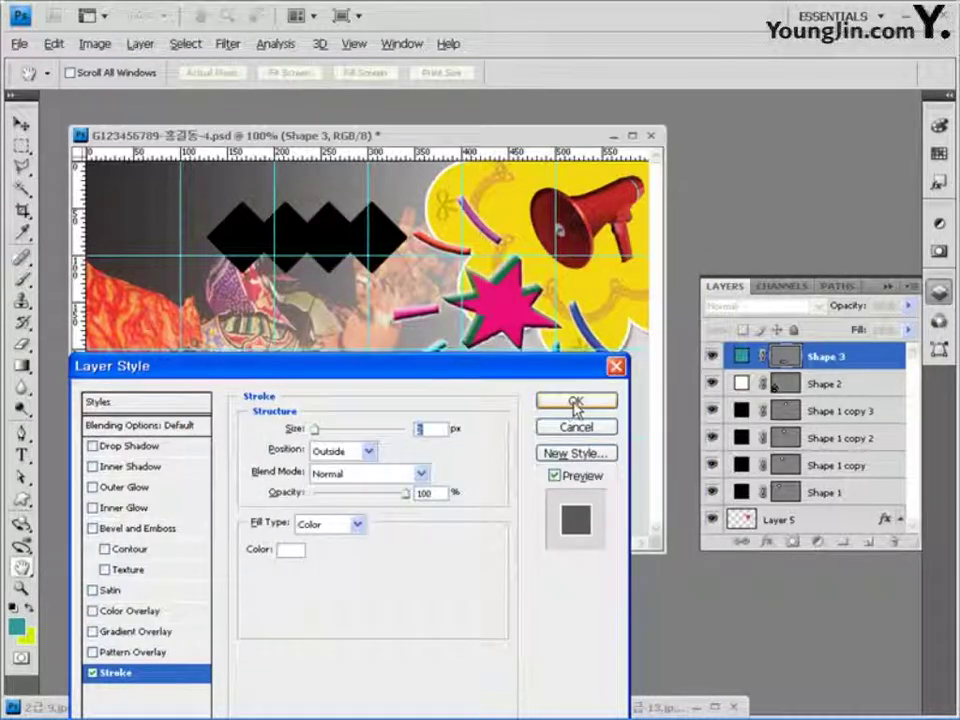
click(577, 404)
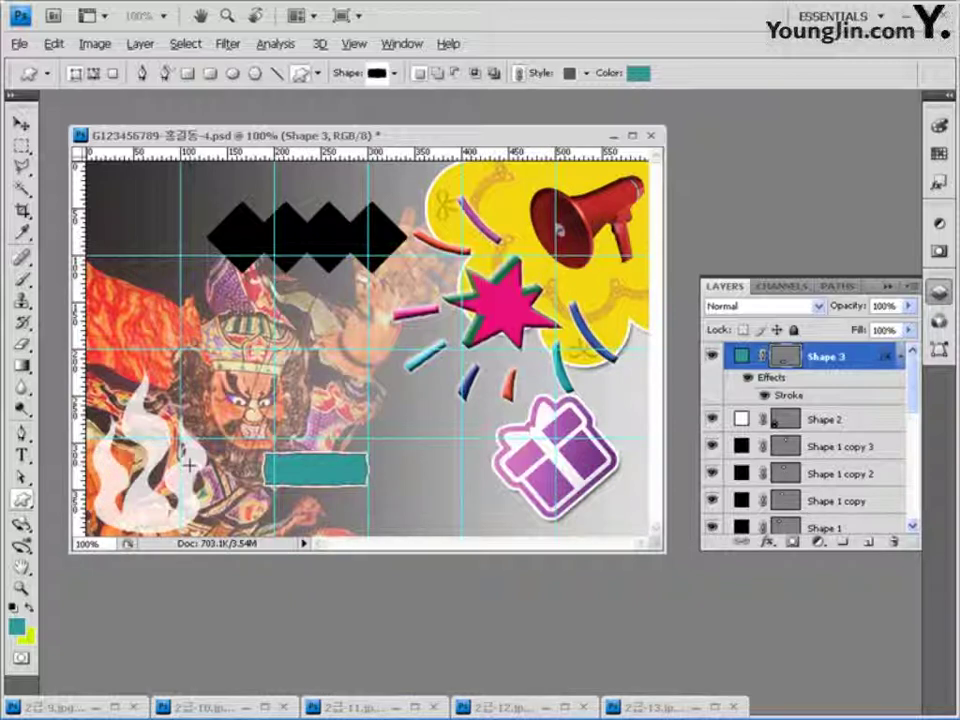
Add the white text 행운쿠폰 at 45 pt over the row of black diamonds.
click(21, 457)
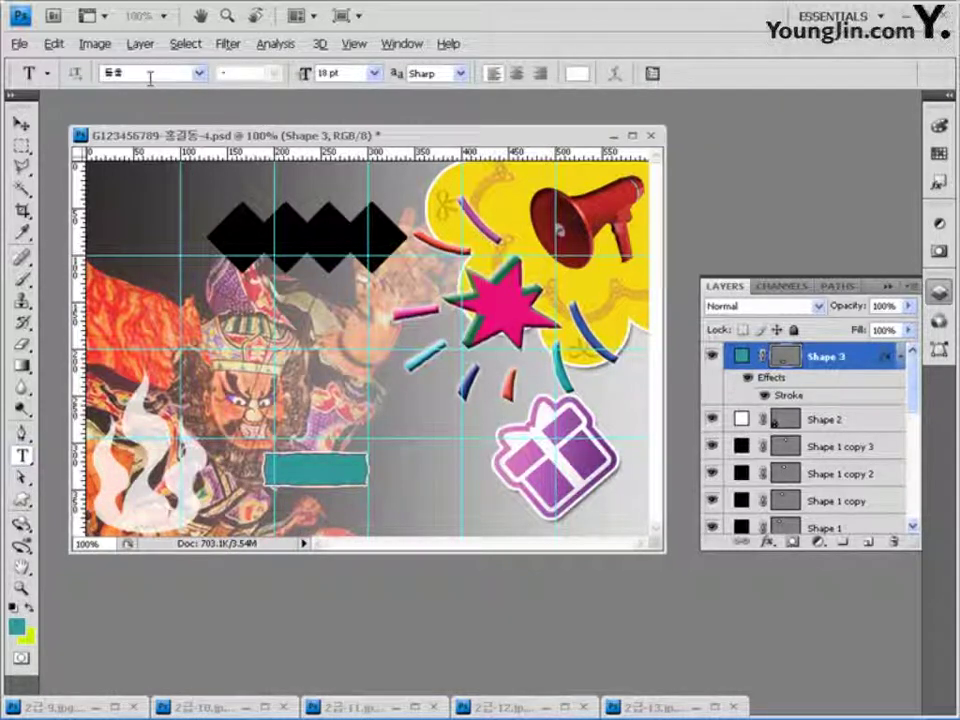
click(325, 73)
text(40)
click(241, 240)
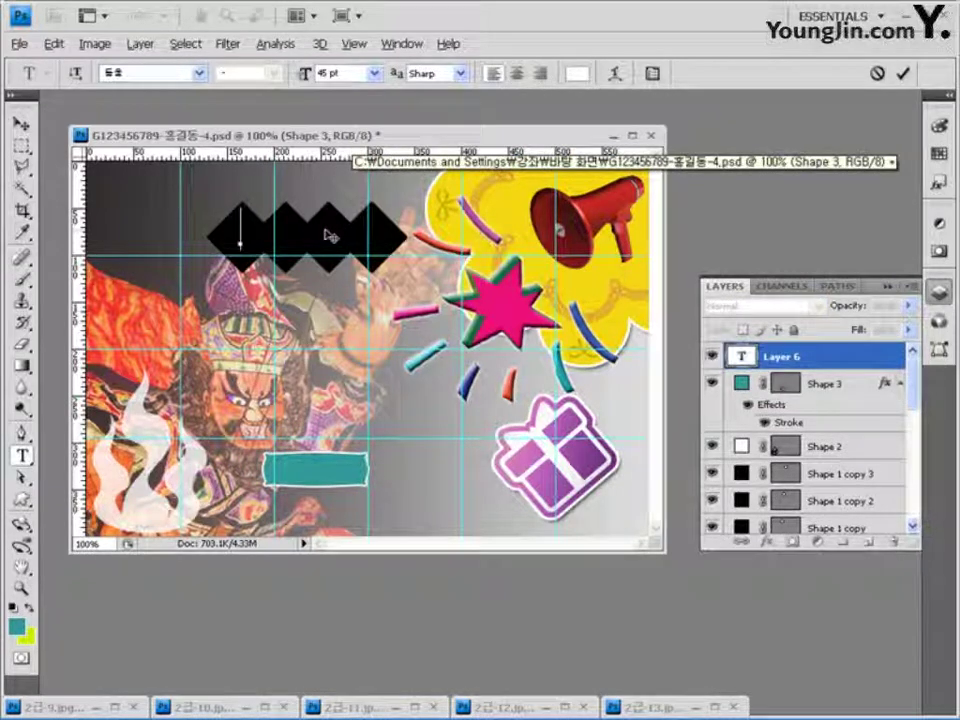
text(행운쿠폰)
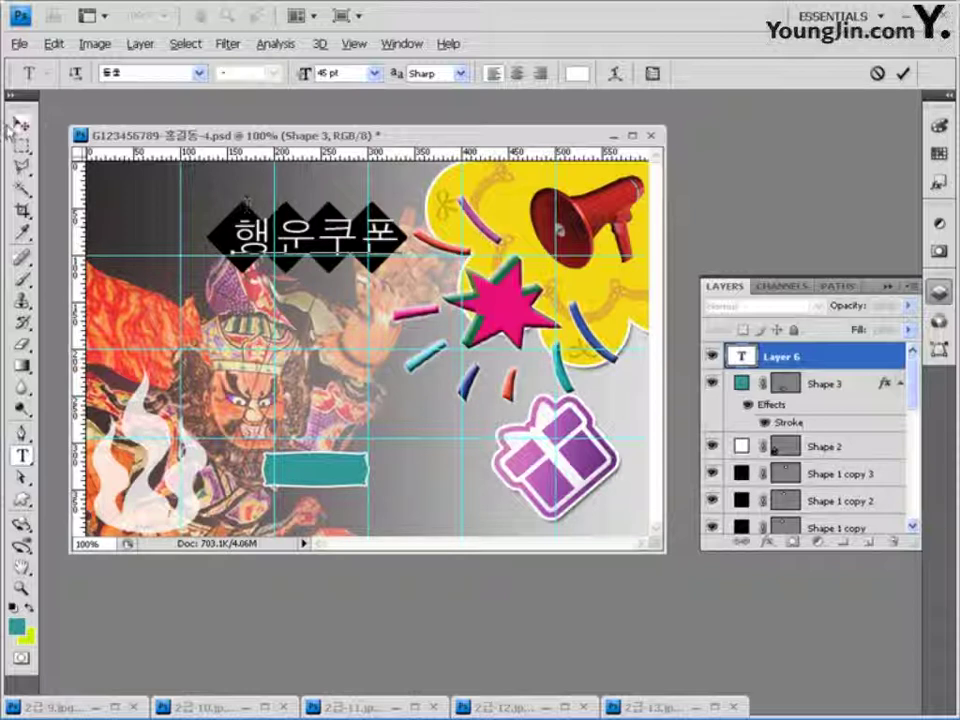
Nudge the 행운쿠폰 text slightly to the left so each character sits centred on its diamond.
click(20, 123)
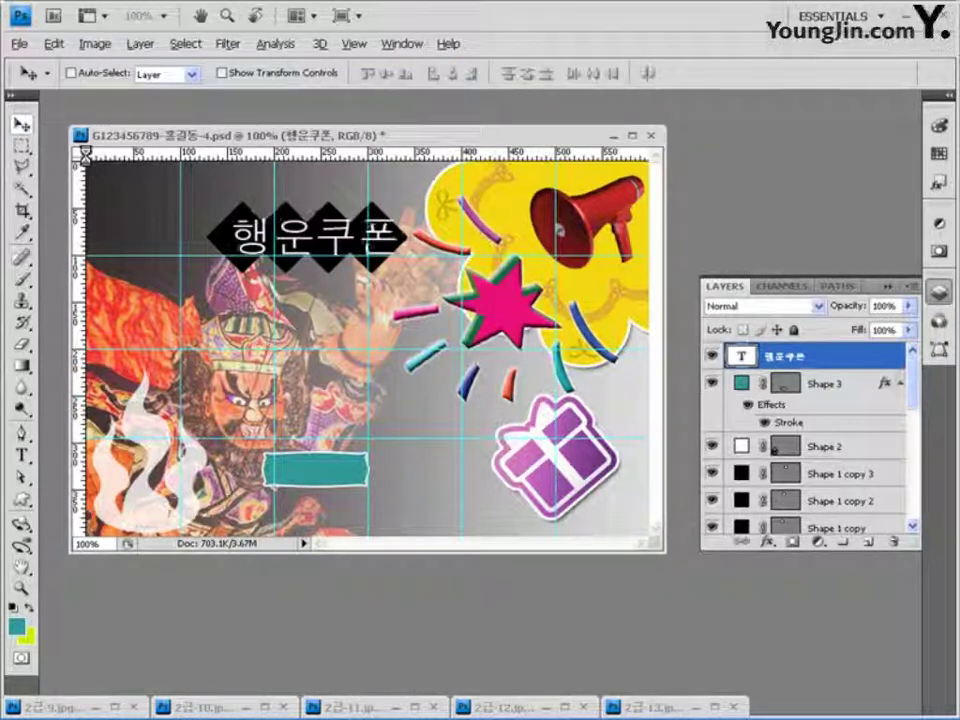
key(Left)
key(Left)
key(Left)
key(Left)
key(Left)
key(Left)
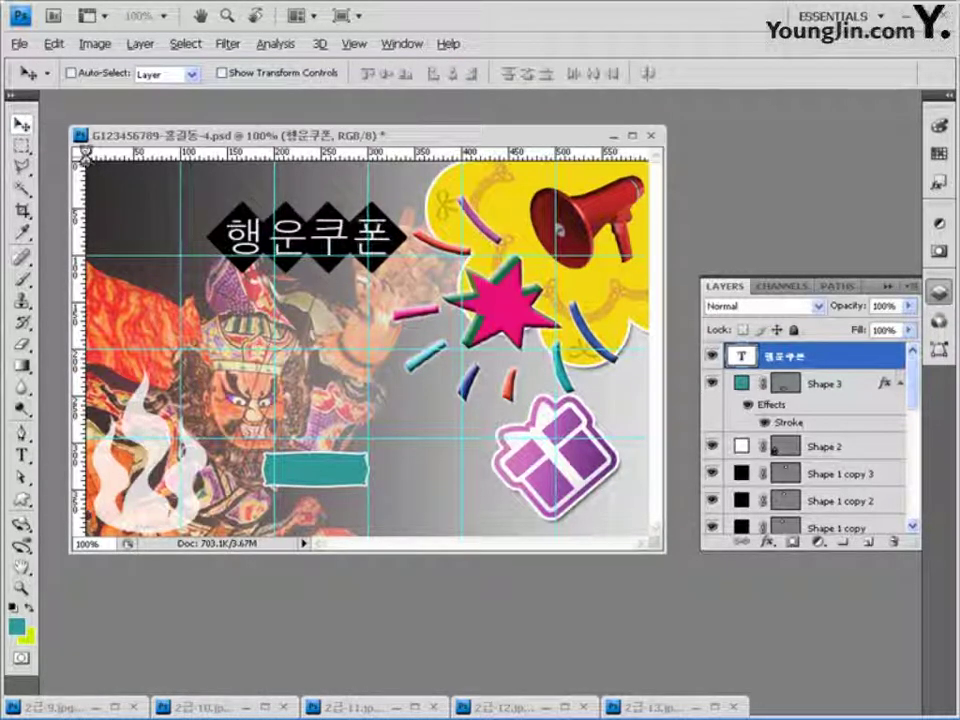
key(Right)
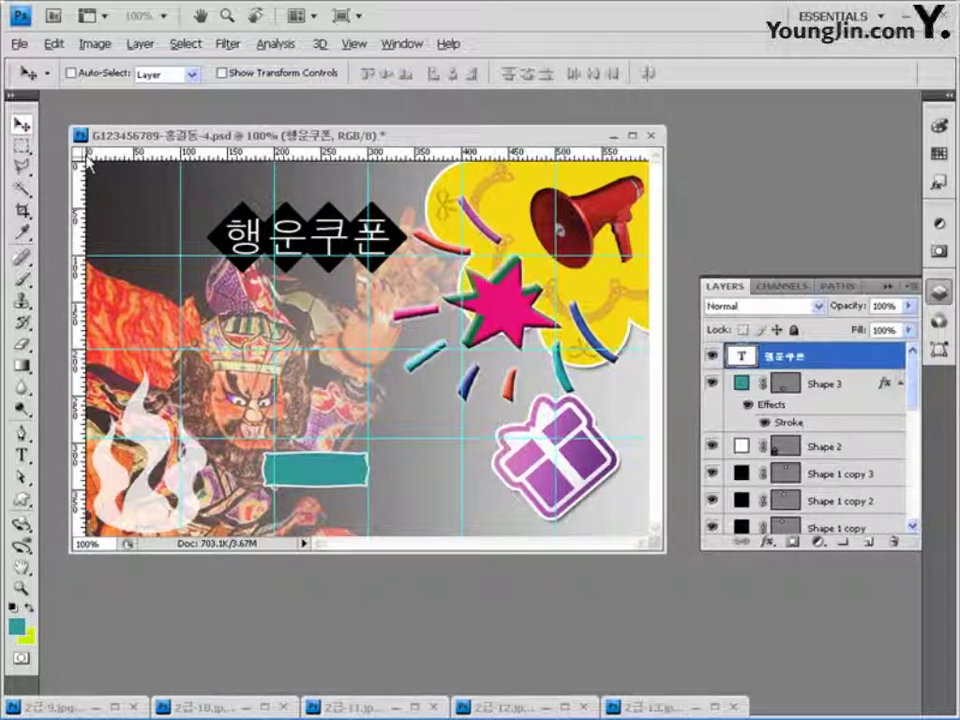
click(22, 456)
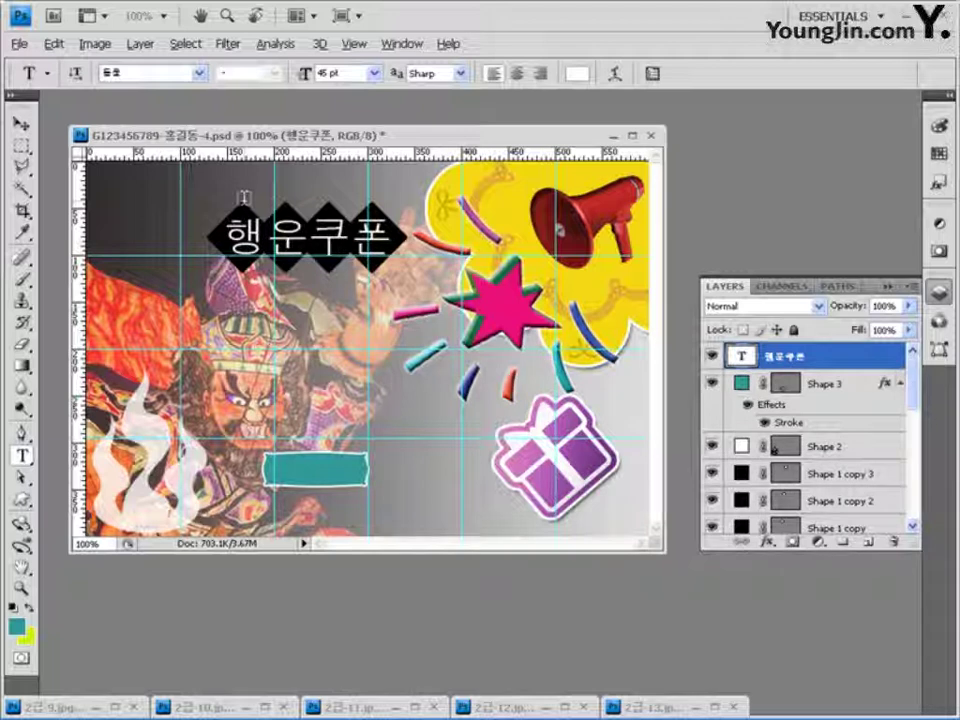
key(v)
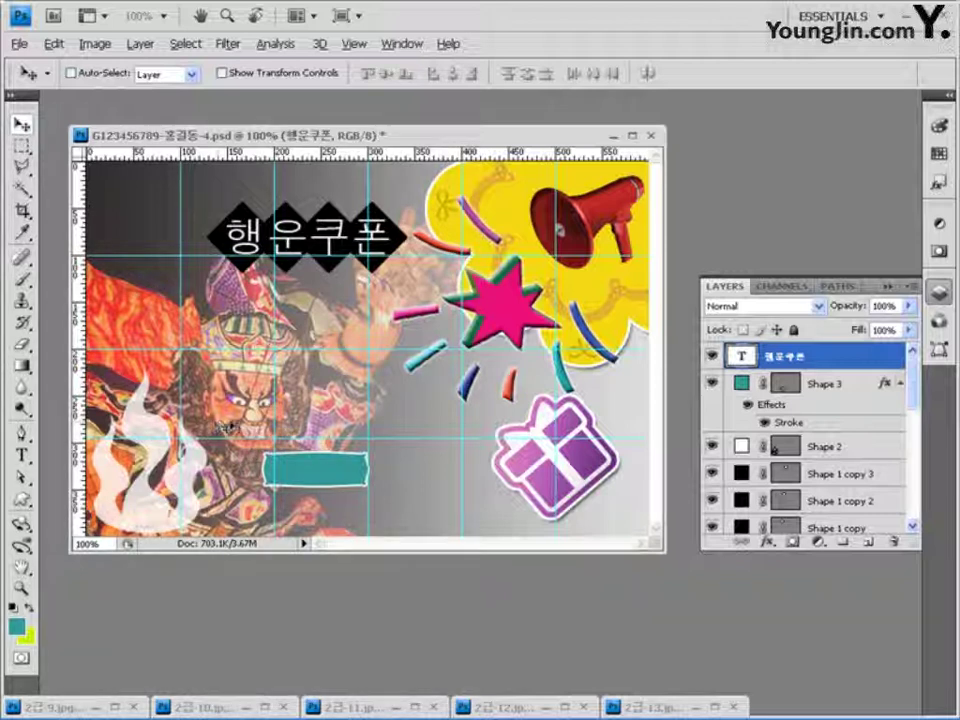
Start a new text line above the teal banner in the 궁서 font at 18 pt with the colour #99ffff.
click(22, 457)
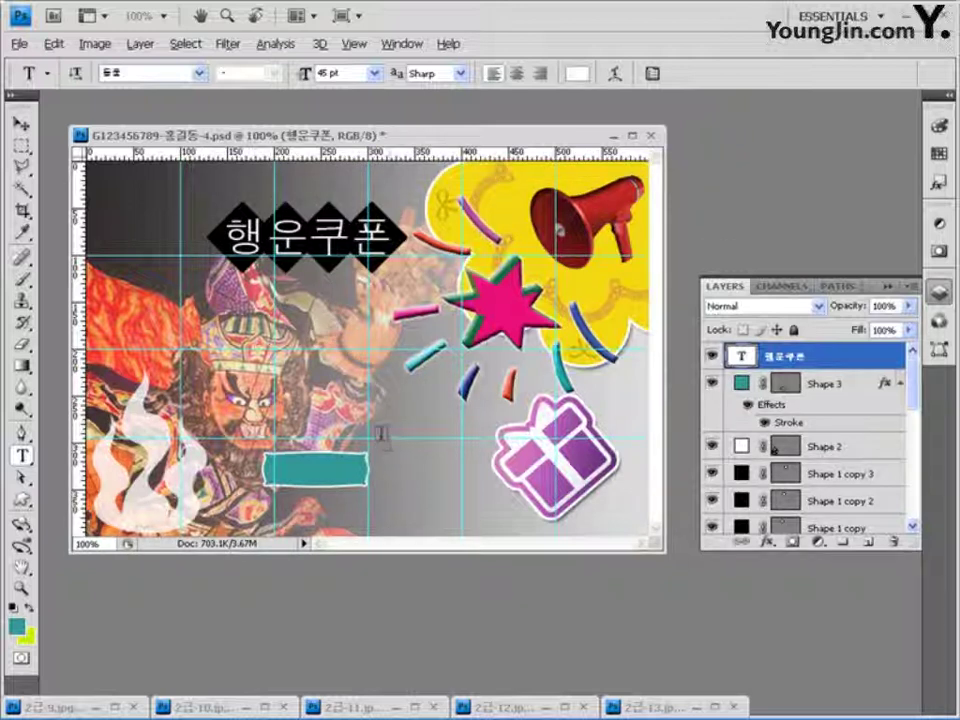
click(167, 305)
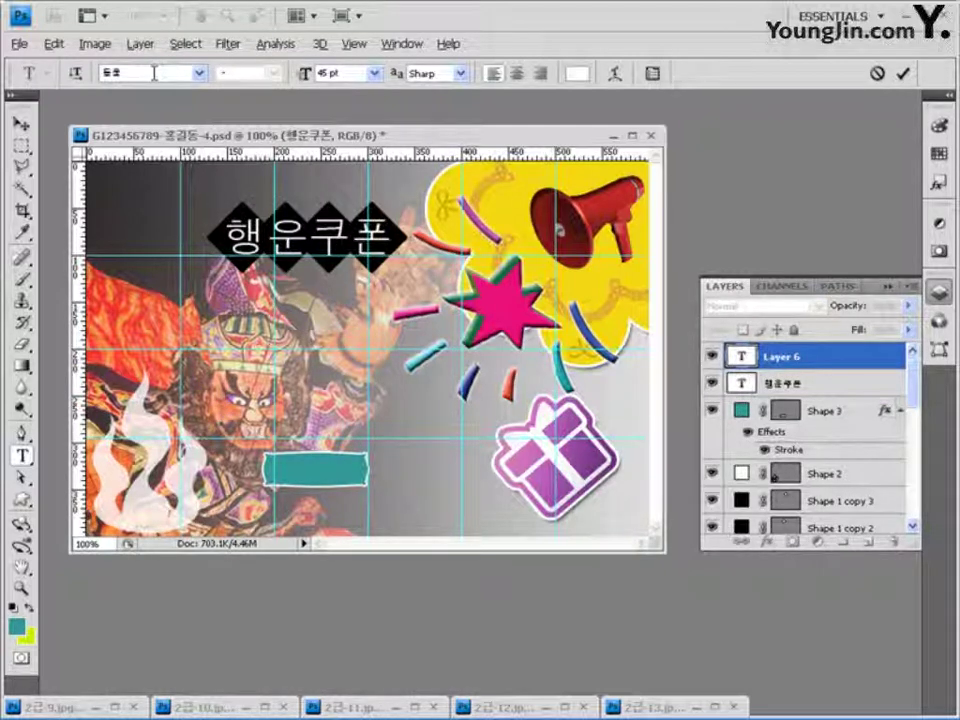
text(궁서)
text(18)
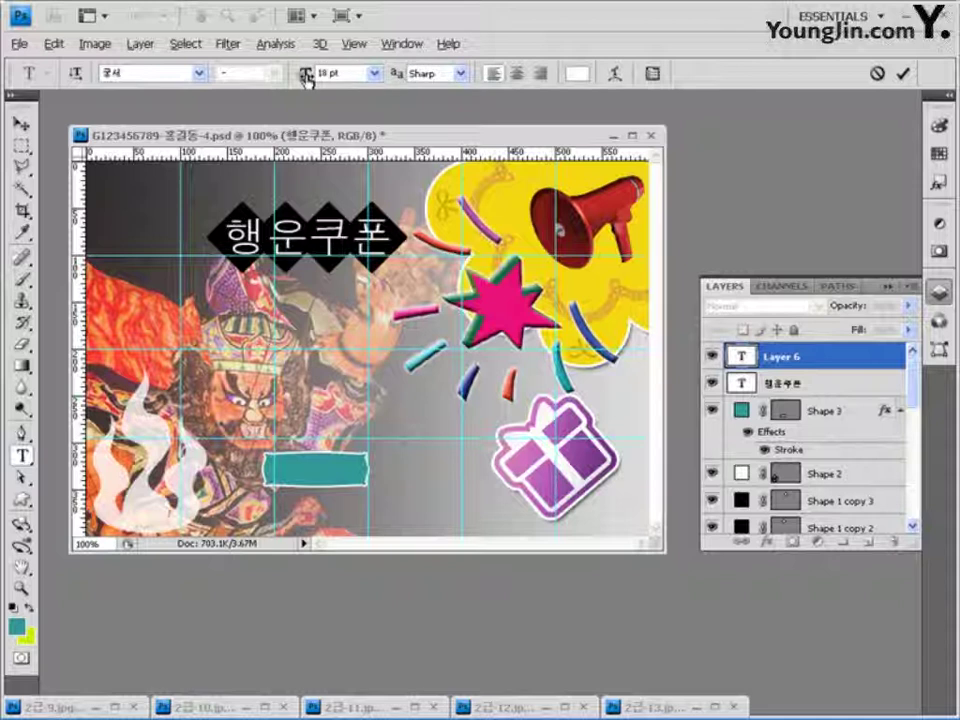
click(575, 73)
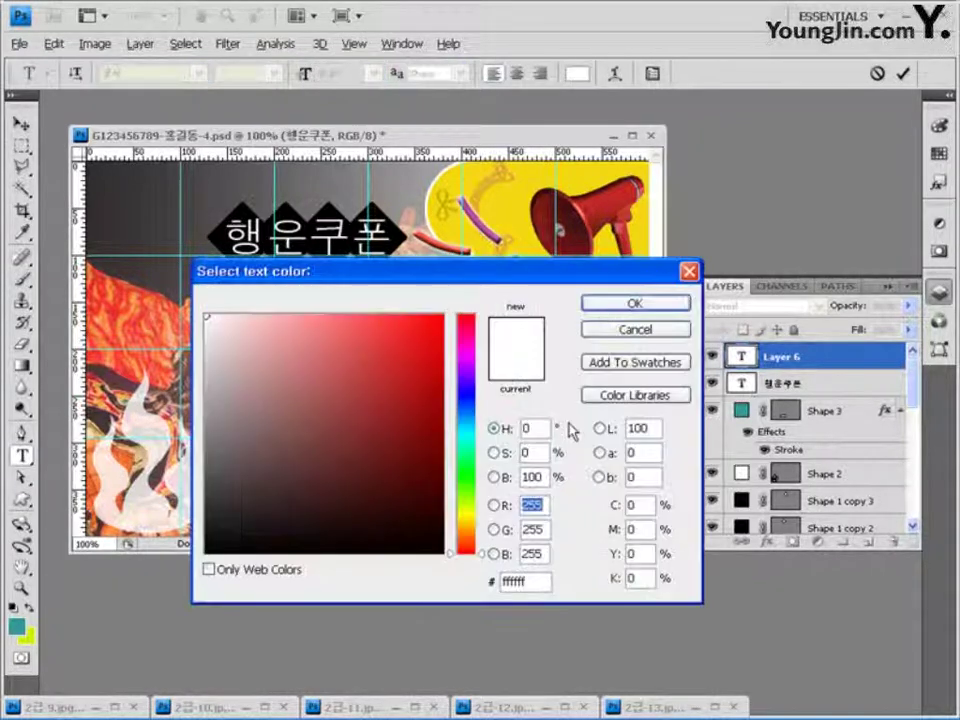
click(530, 586)
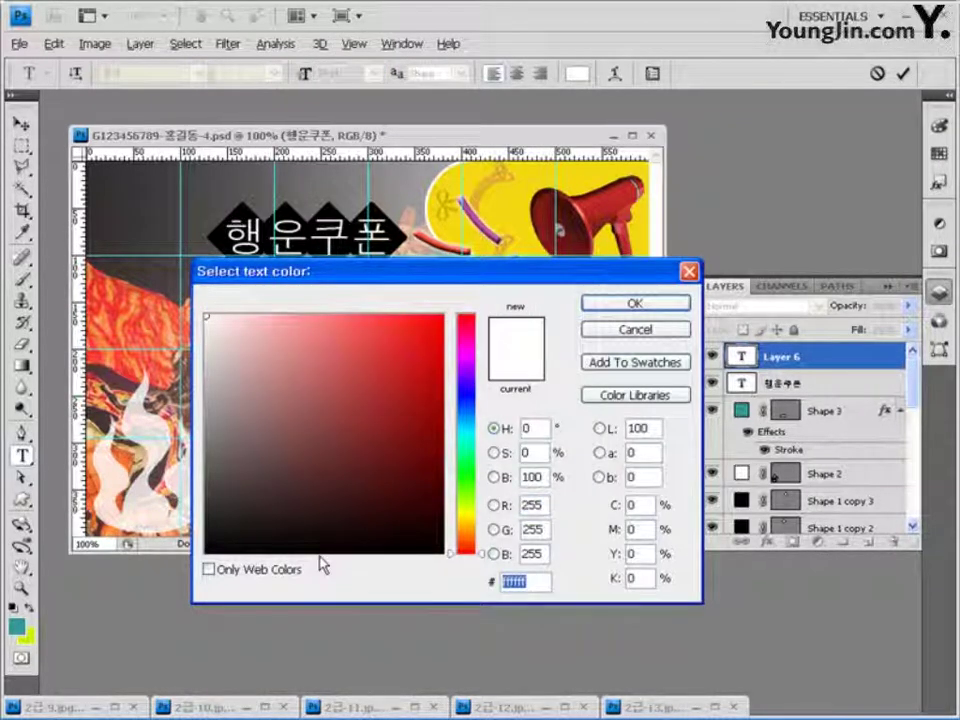
text(99f)
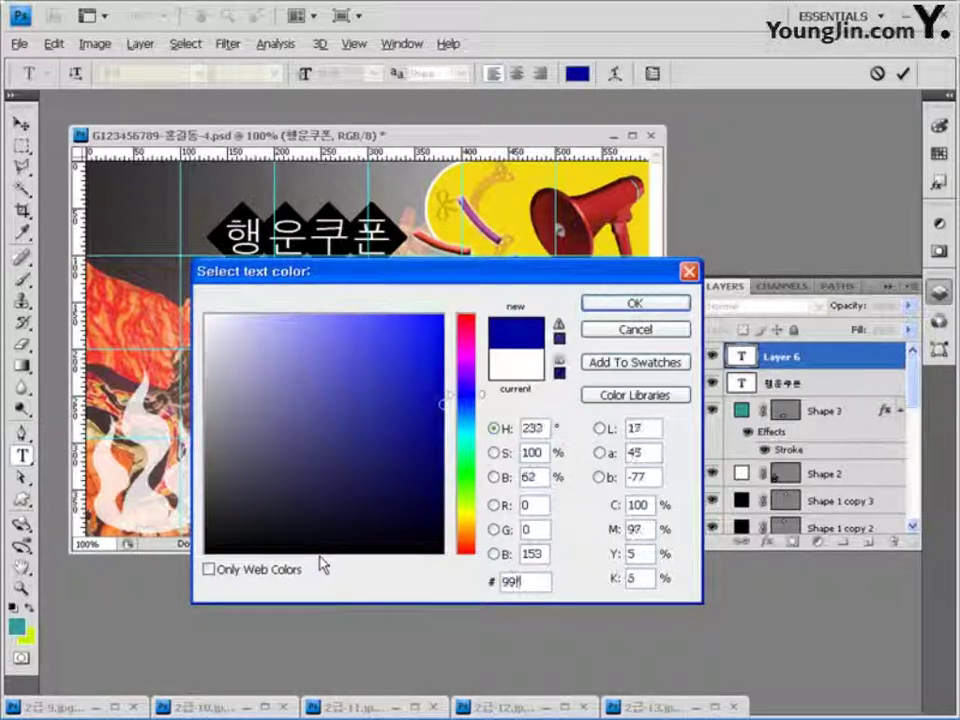
text(fff)
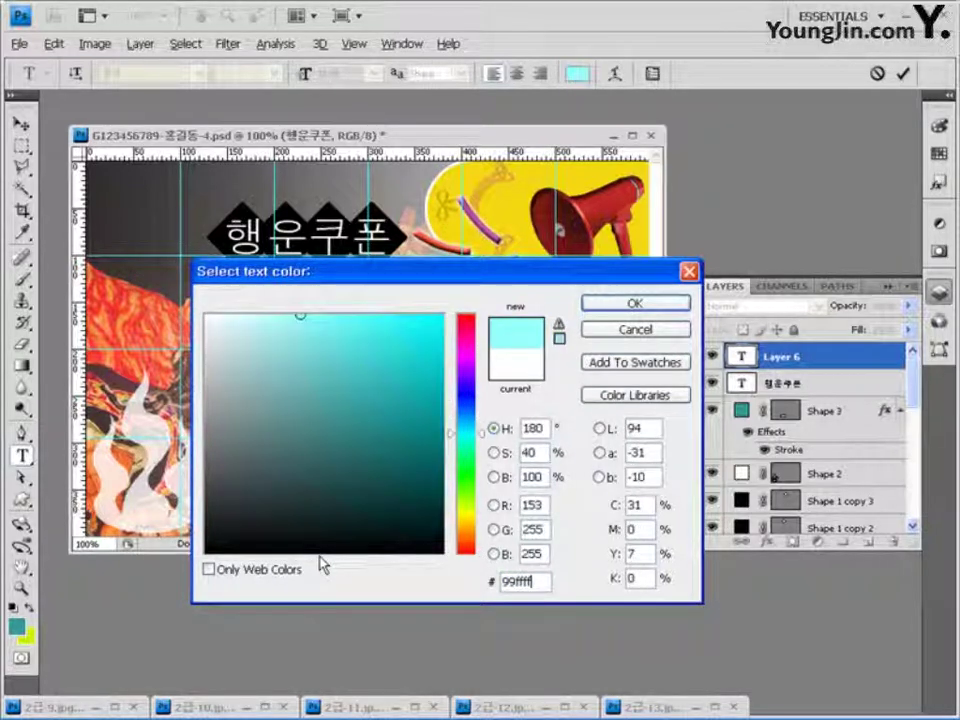
click(660, 304)
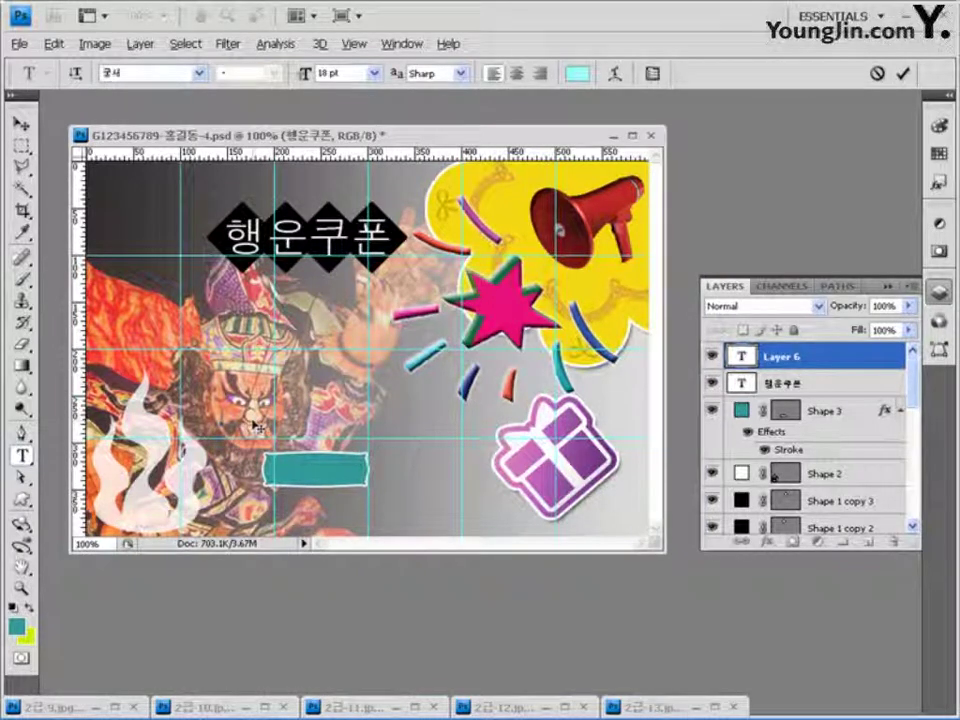
Enter the text 등불 행사도 참여하고 선물도 받고~ and position it just above the teal banner.
text(할인권을 제시하고 )
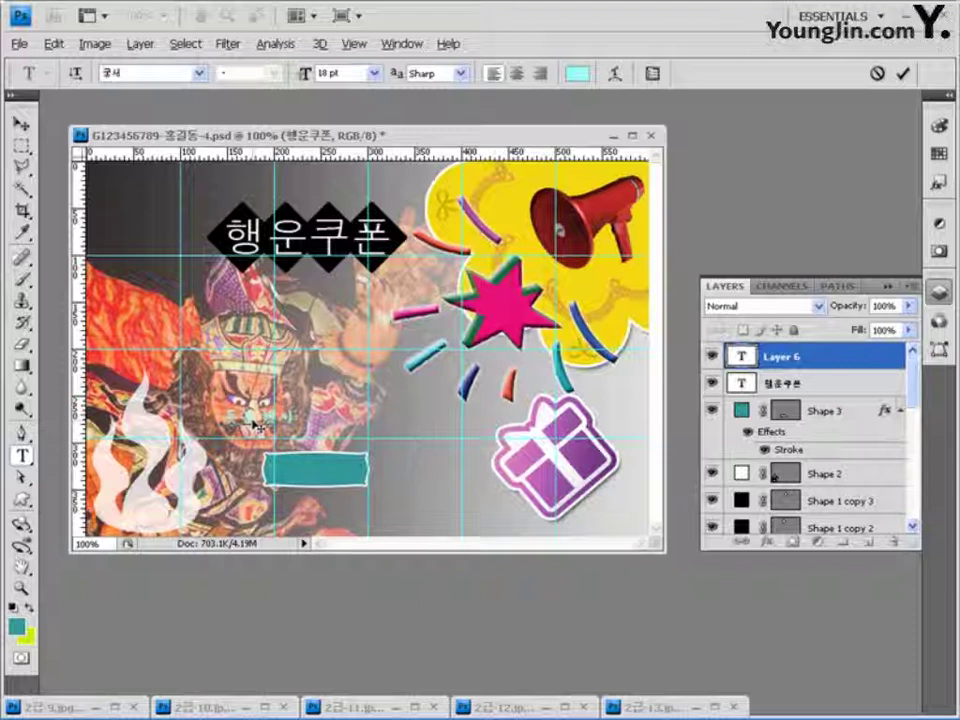
text(할인받고 선물도 받고~)
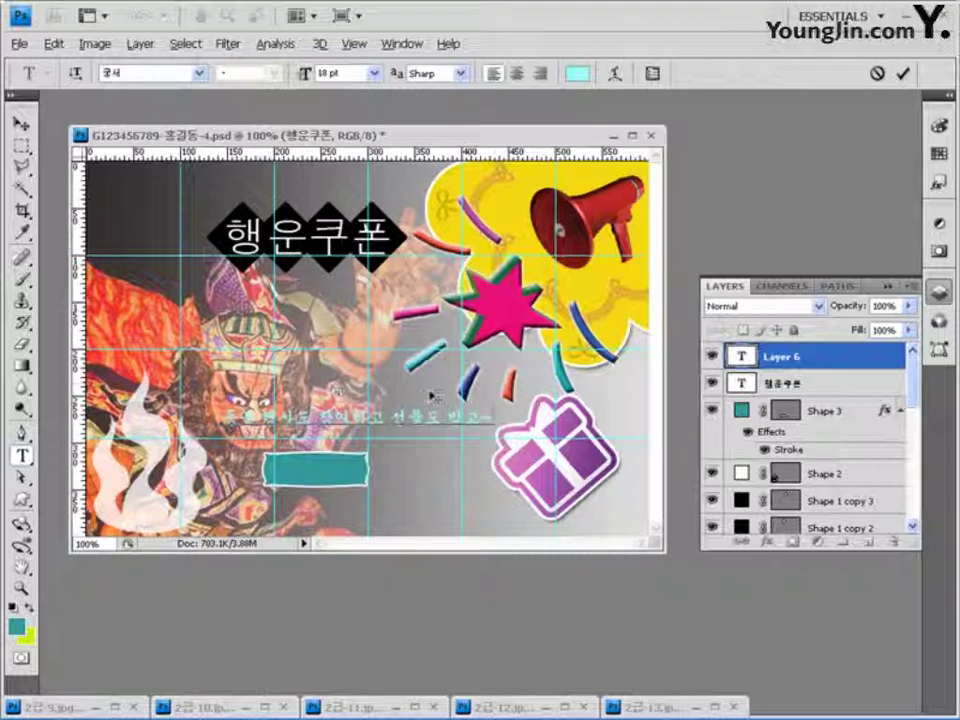
key(ctrl+a)
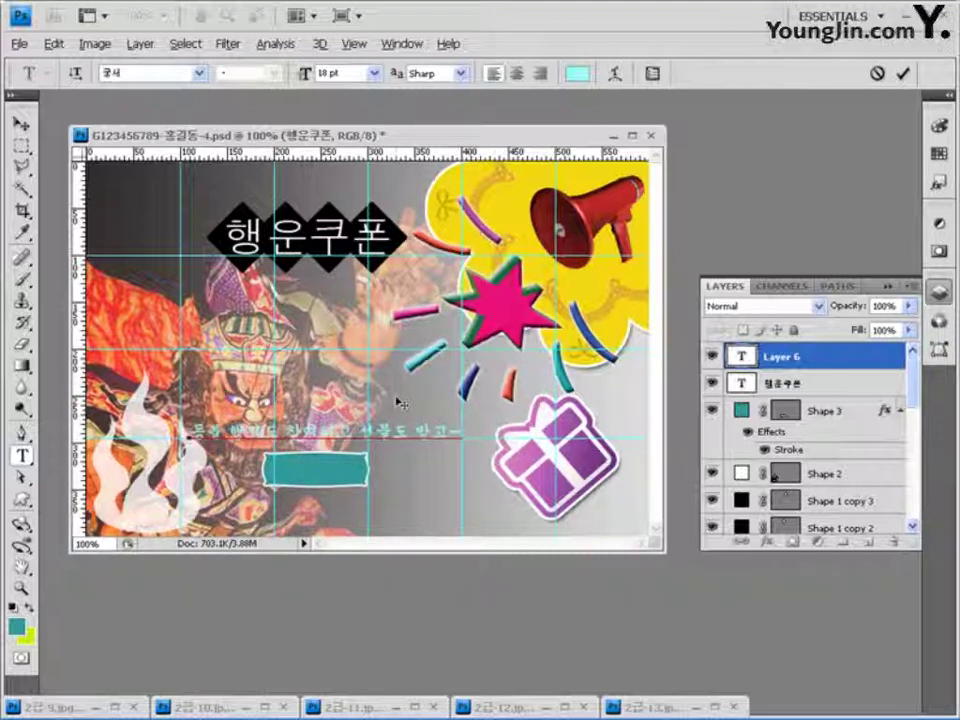
key(ctrl+Return)
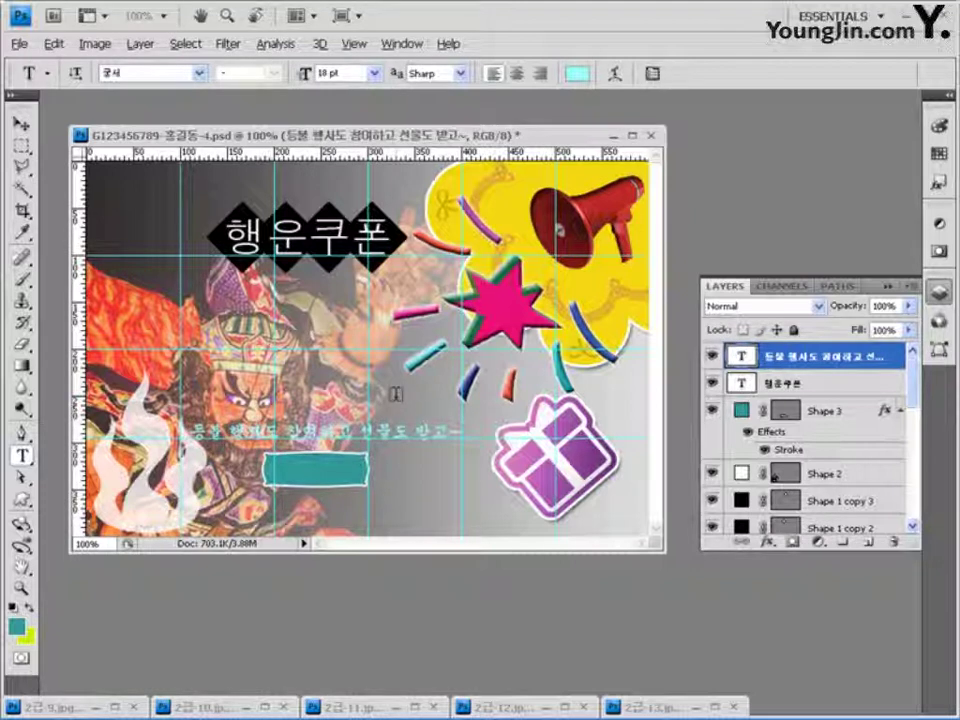
Add a 2 px outside Stroke layer style in #333333 to the 등불 행사도 text line.
click(768, 542)
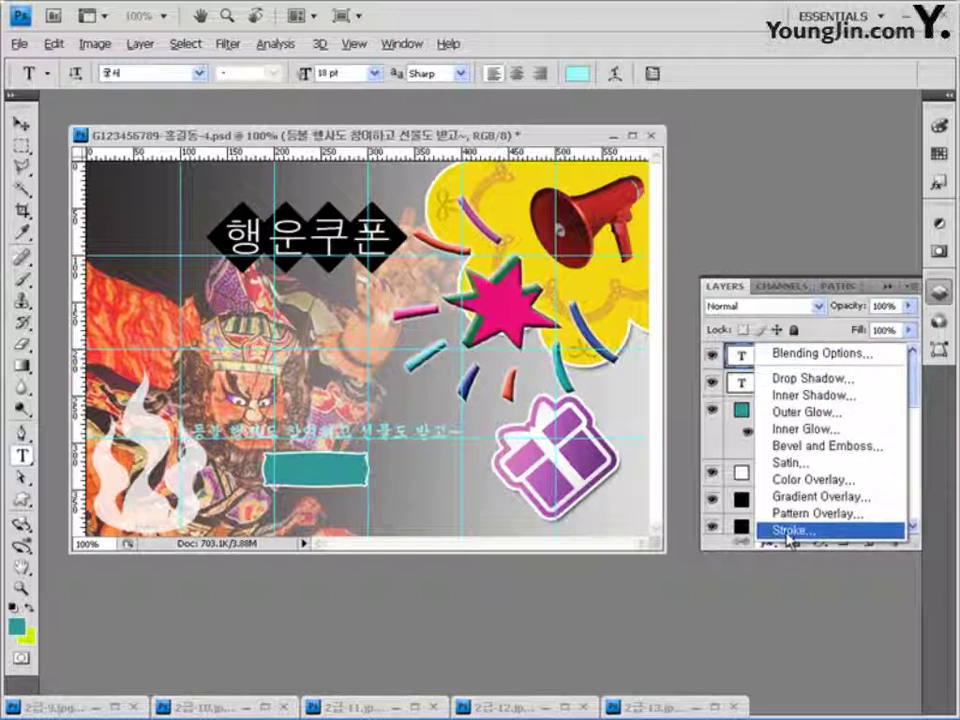
click(790, 531)
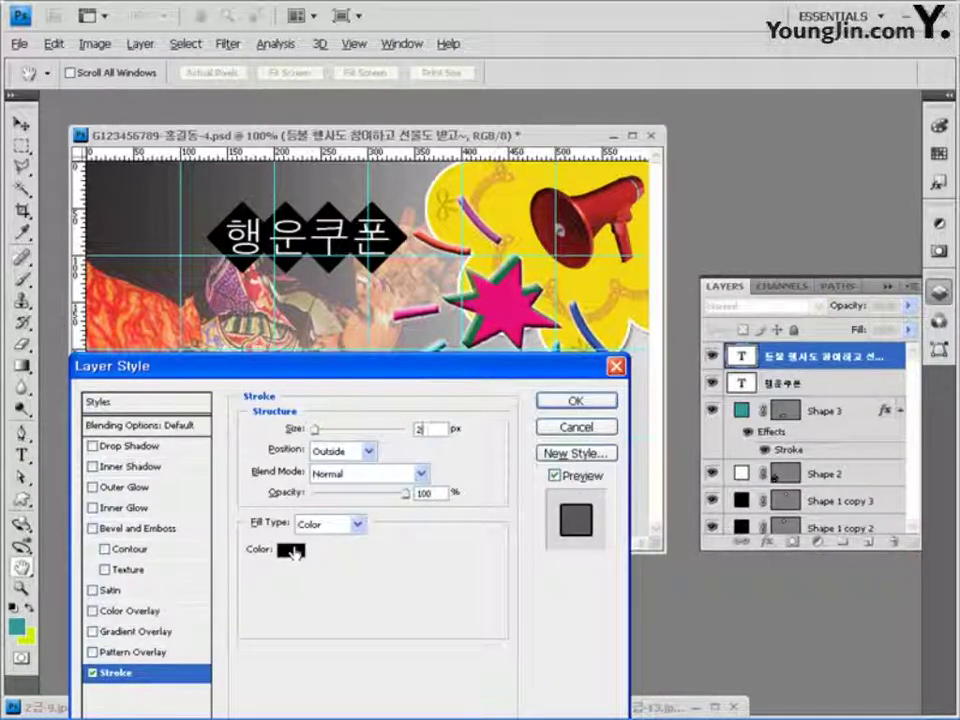
click(291, 549)
drag(551, 579, 381, 572)
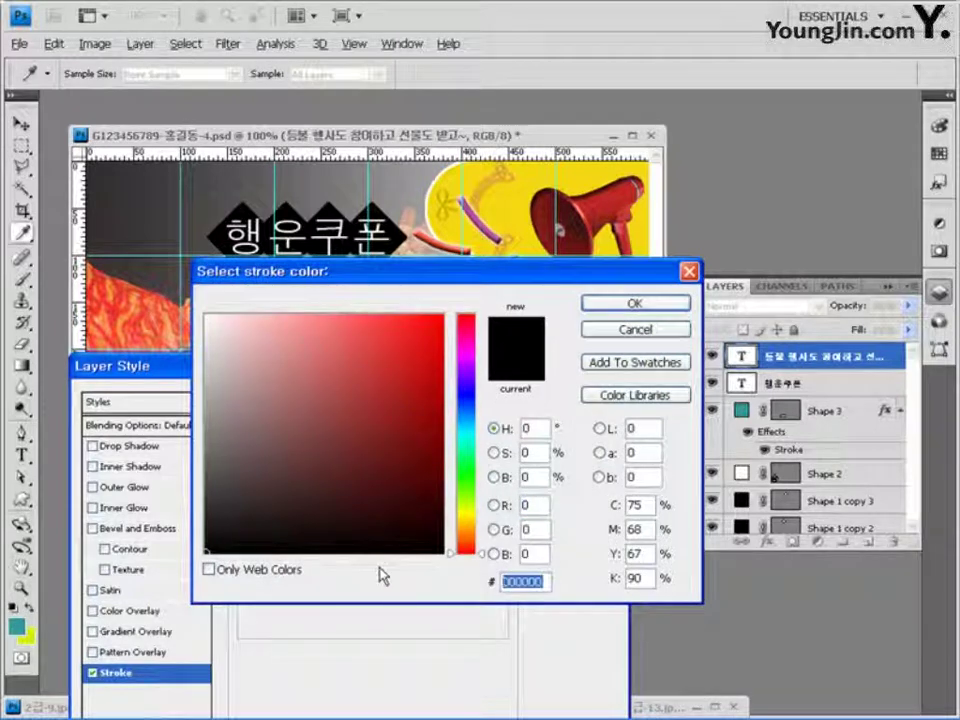
text(333333)
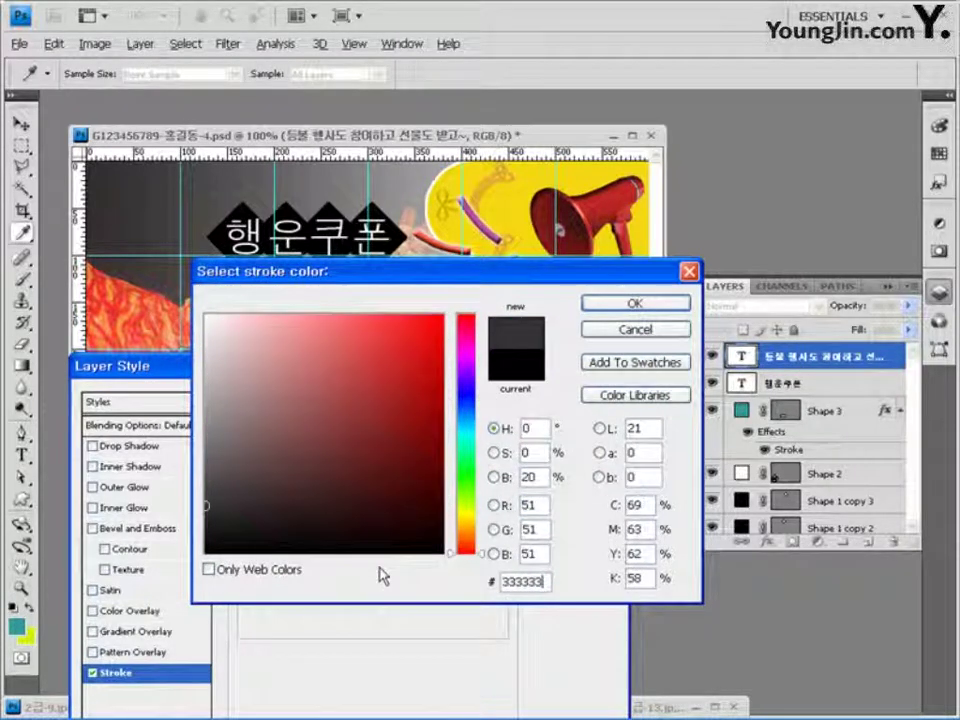
click(650, 302)
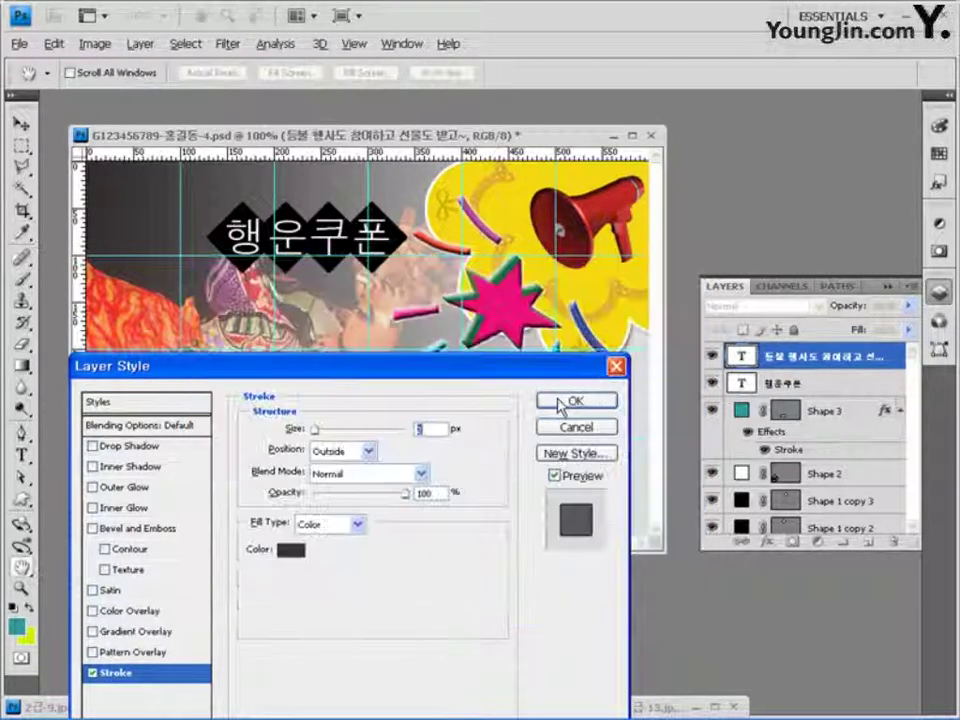
click(568, 399)
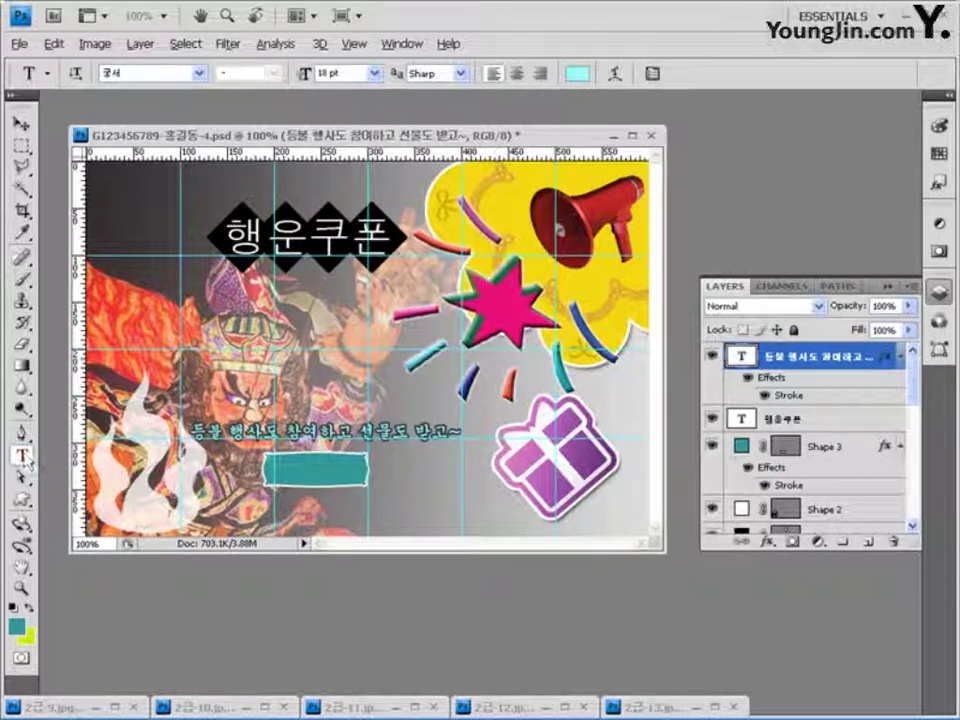
Add the white text 참여방법 at 20 pt in the 궁서 font, centred on the teal banner.
click(455, 467)
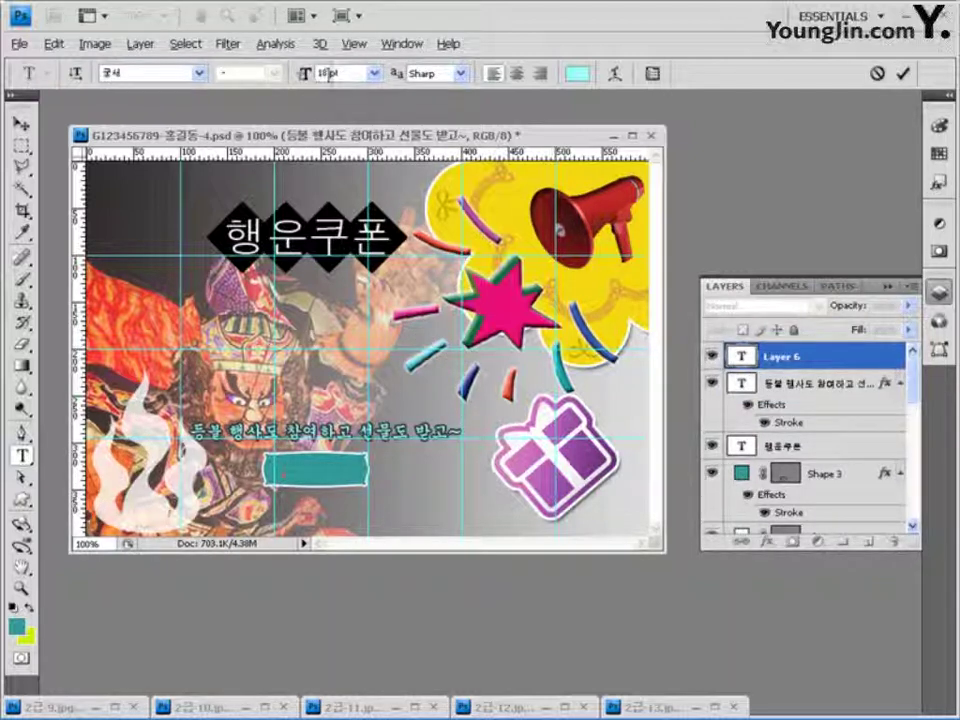
click(288, 78)
text(20)
key(Return)
click(579, 78)
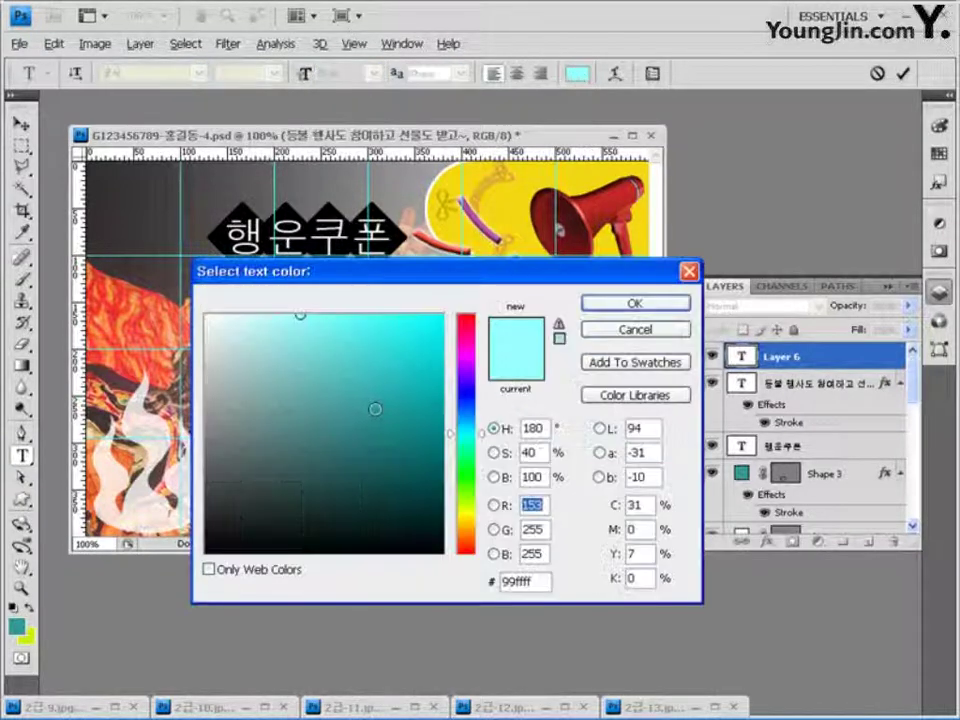
click(206, 314)
click(636, 304)
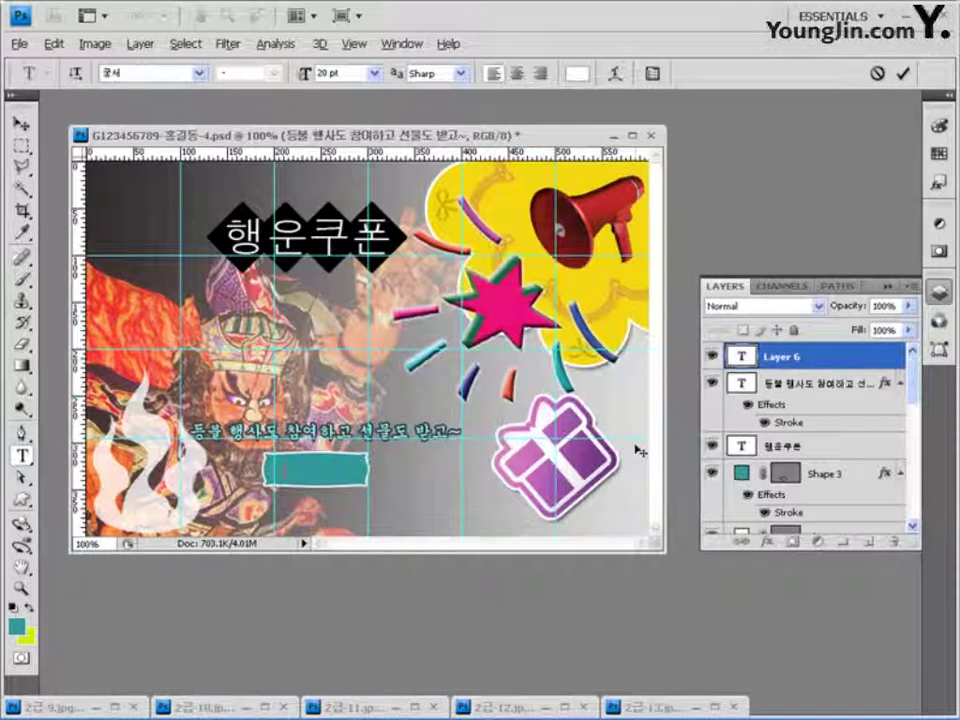
text(참여 방법)
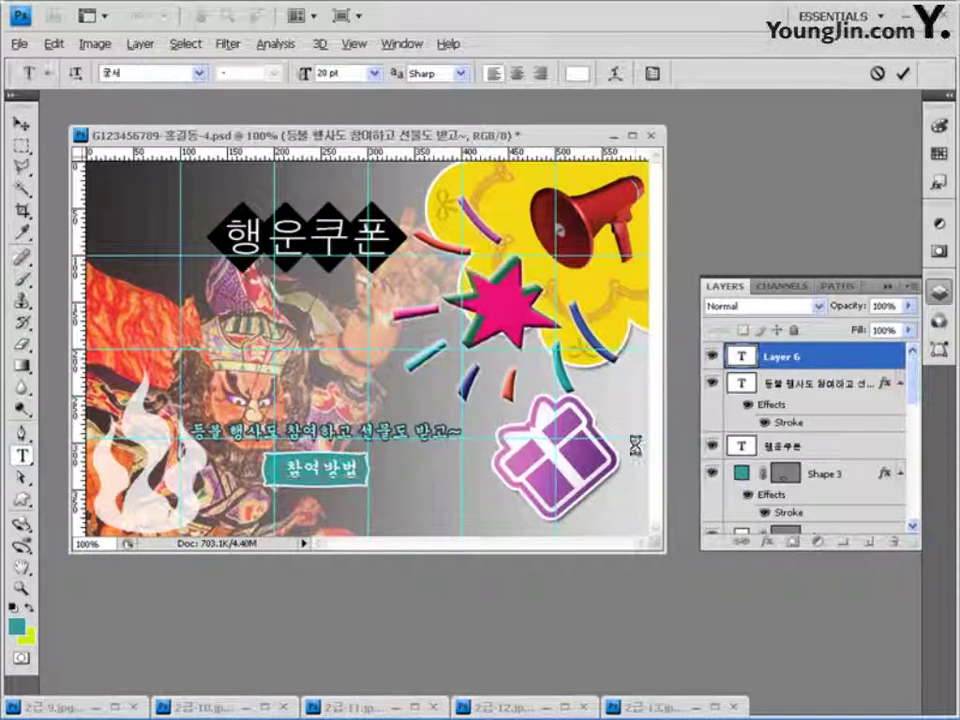
key(ctrl+Return)
click(20, 123)
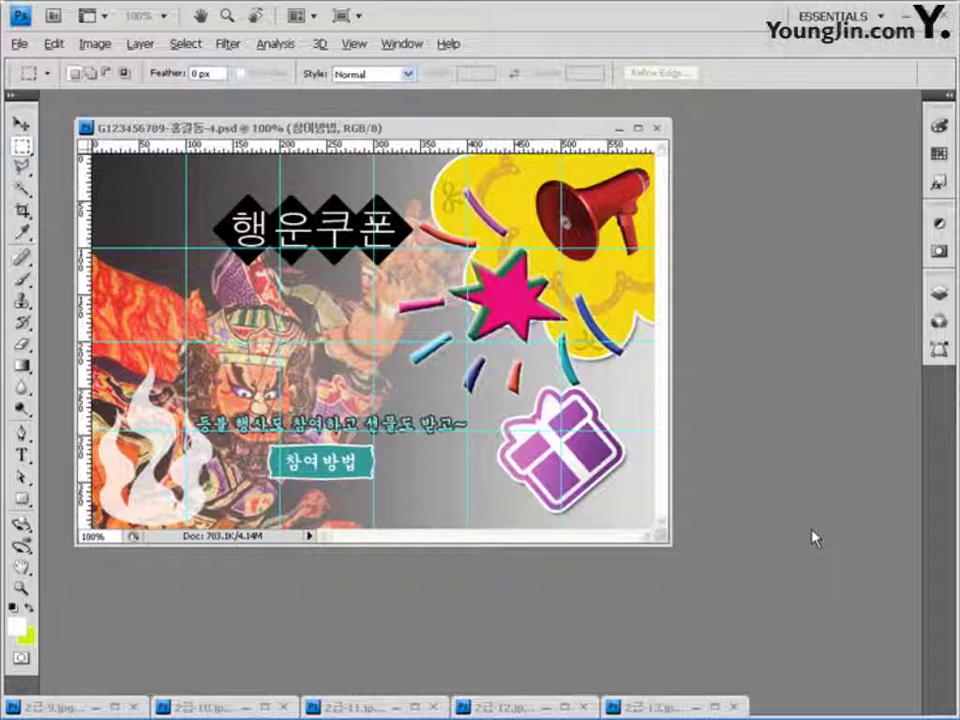
Clear all guides and save a JPEG copy of the composition in the GTQ folder at quality 8.
click(354, 44)
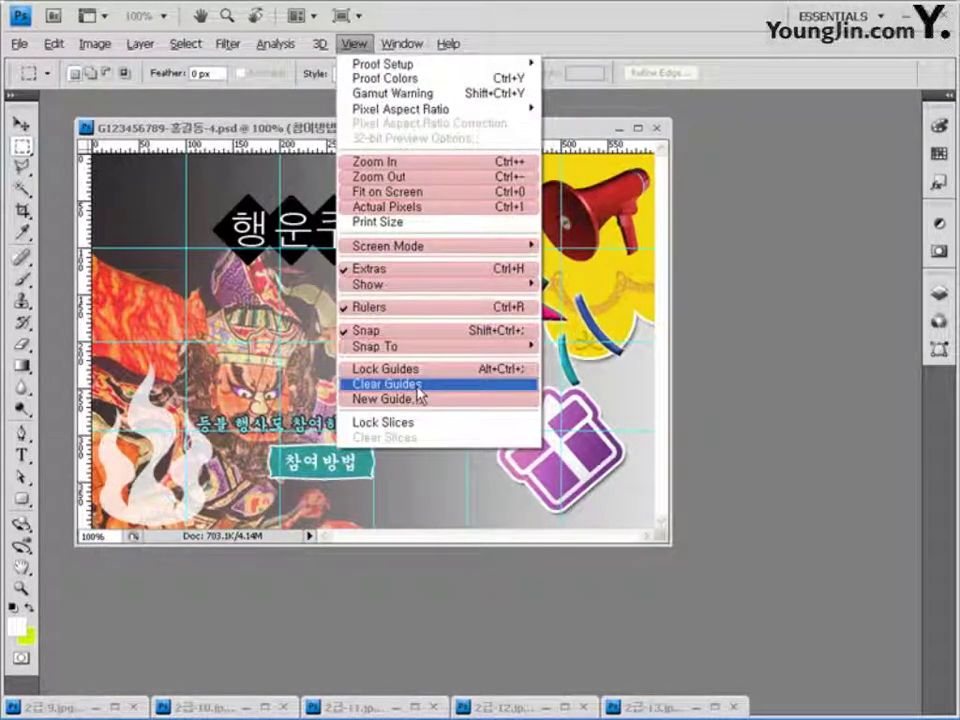
click(417, 388)
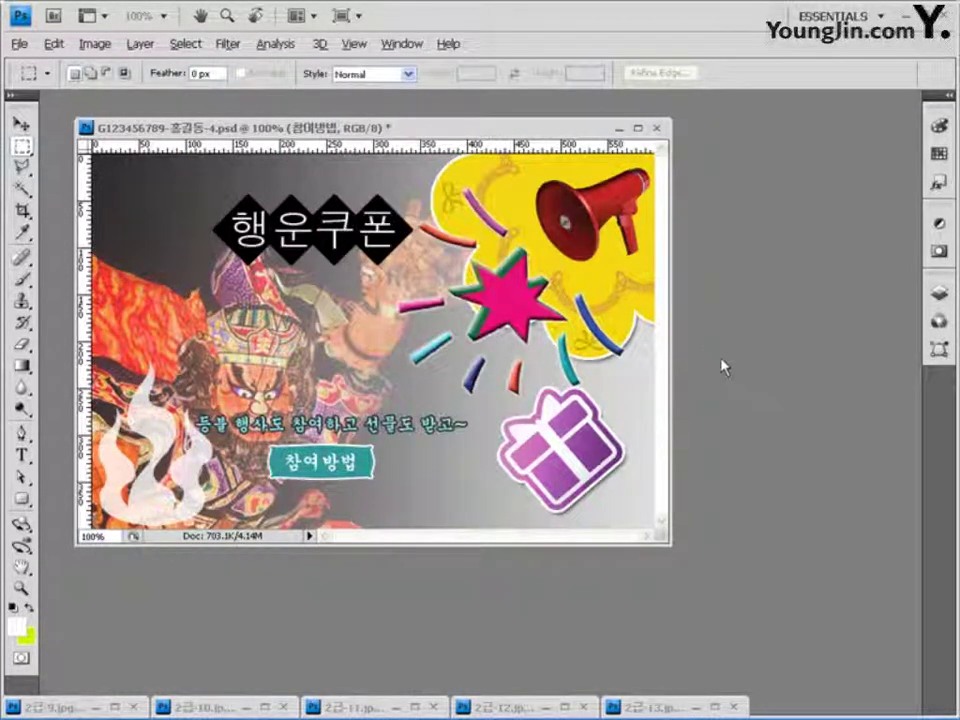
click(19, 44)
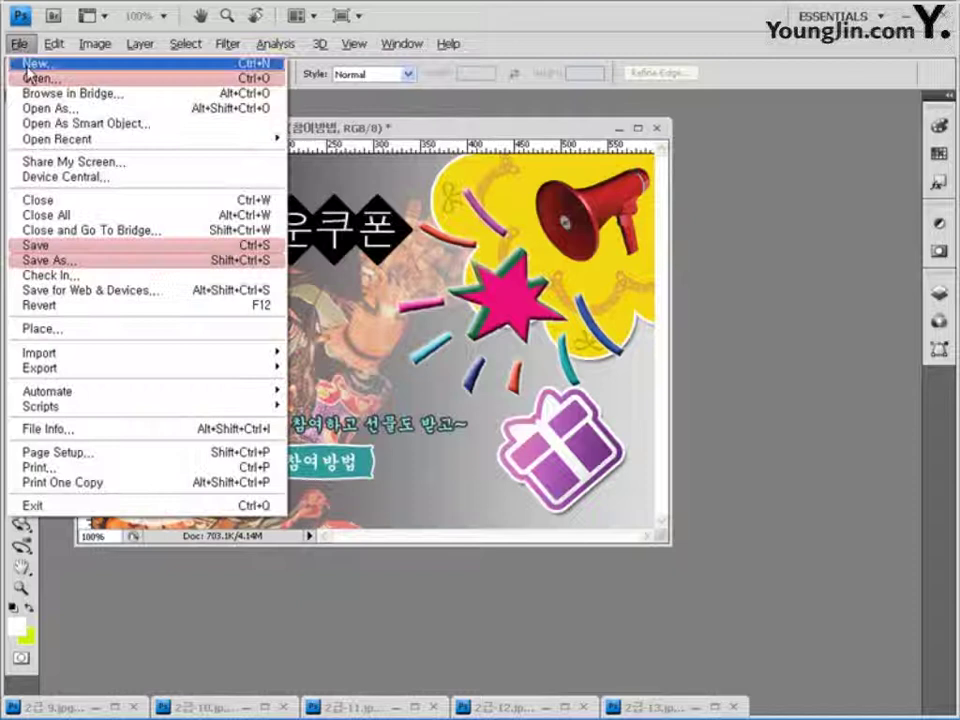
click(72, 261)
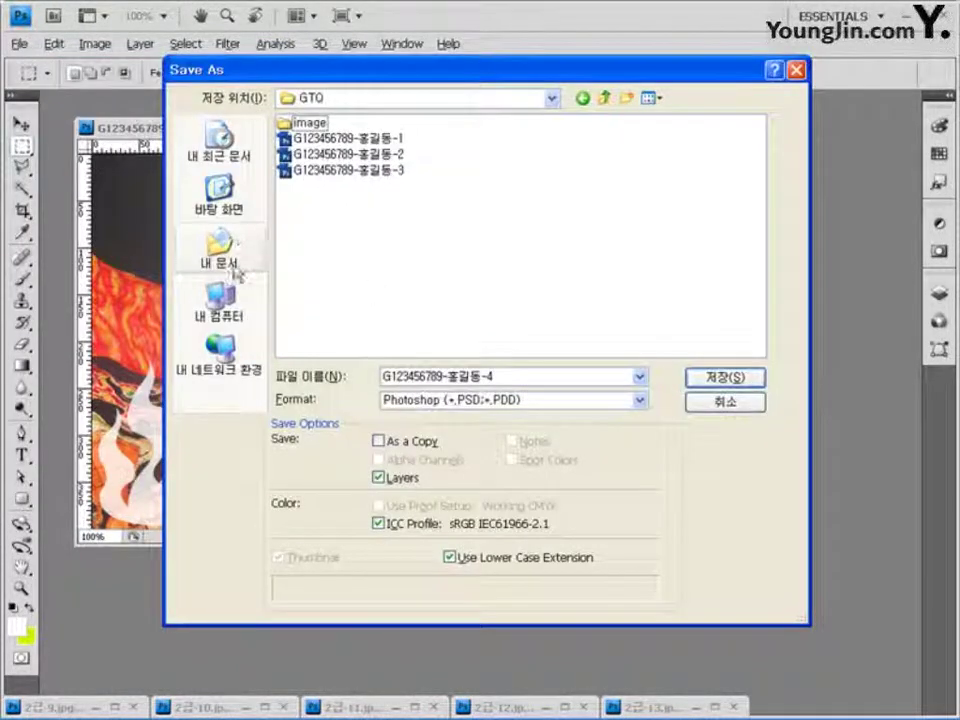
click(492, 400)
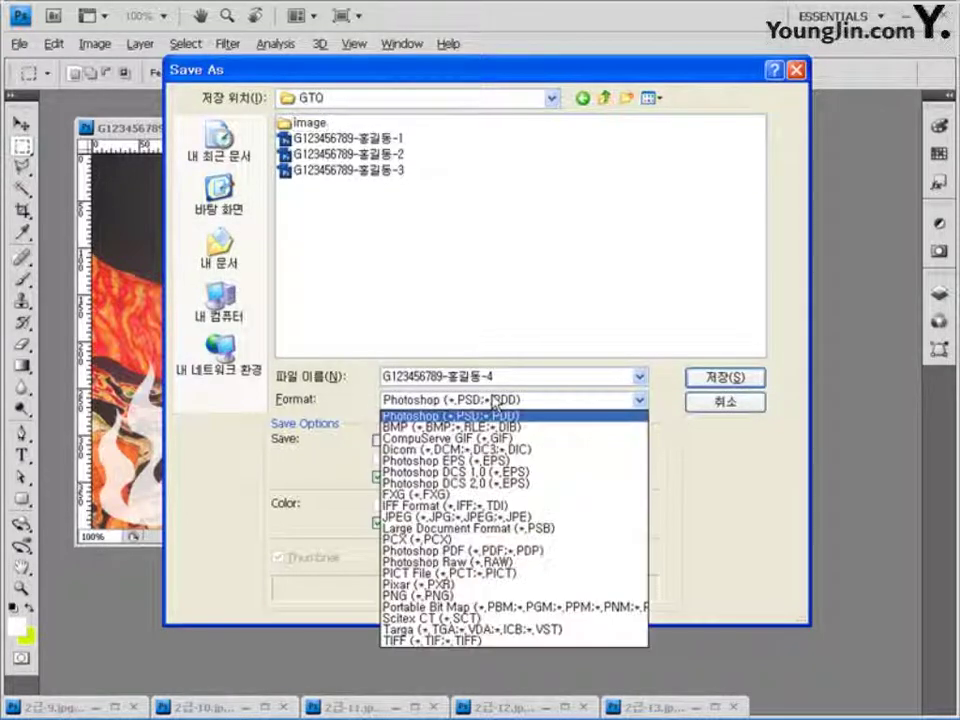
click(496, 516)
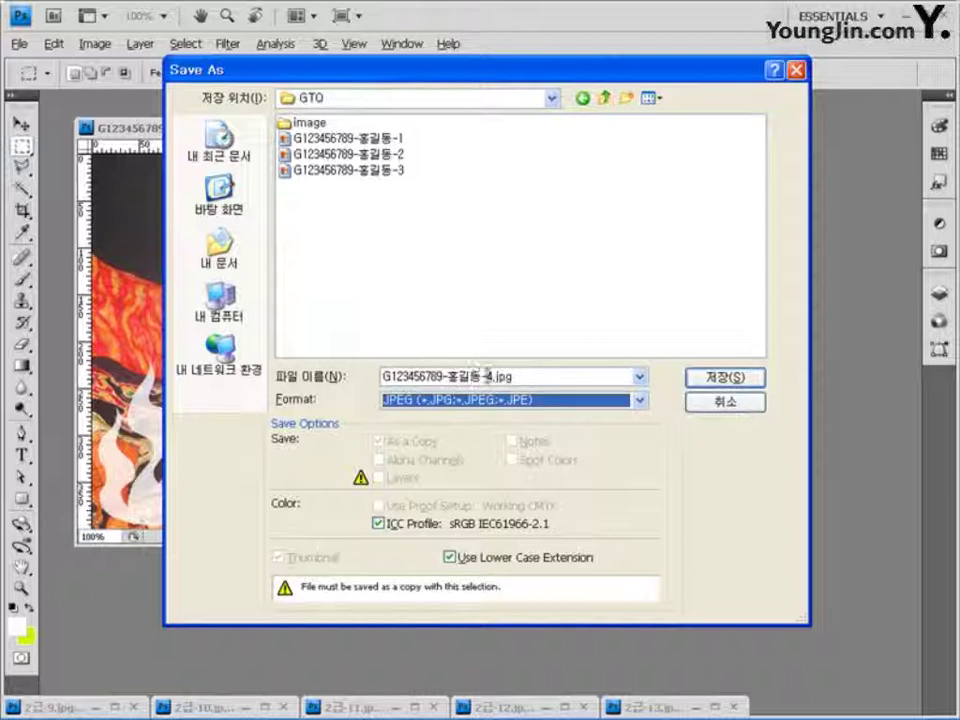
click(737, 381)
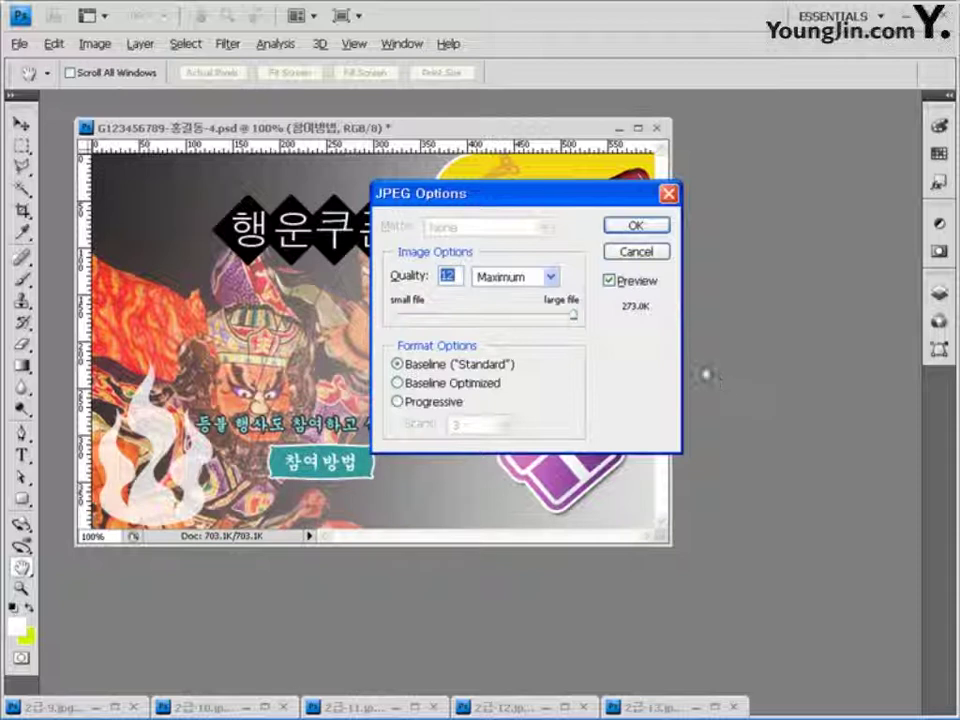
click(512, 315)
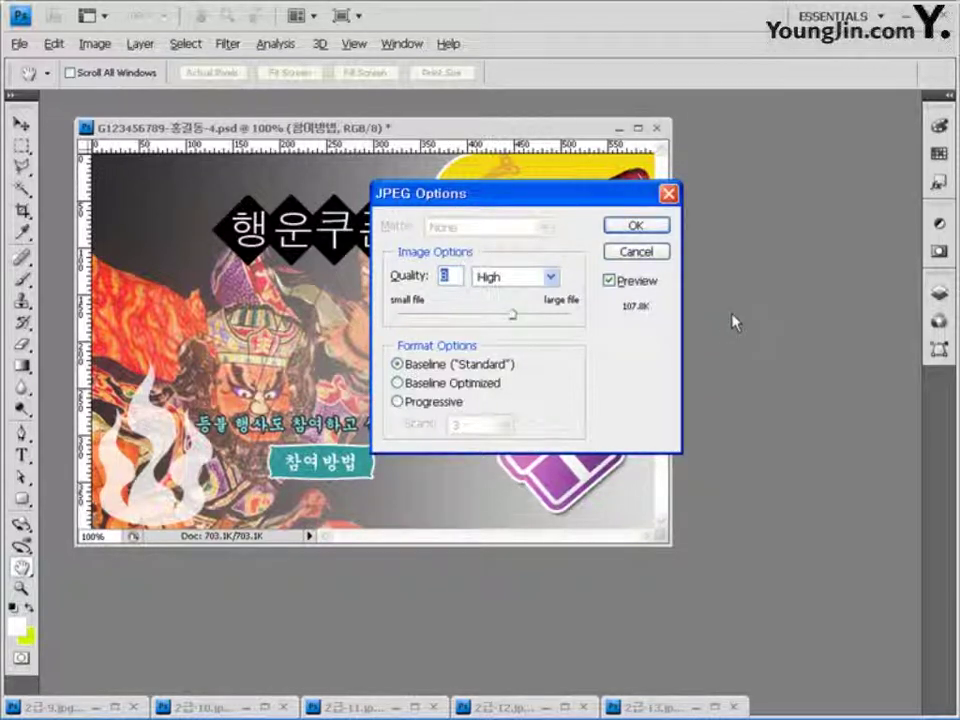
click(641, 231)
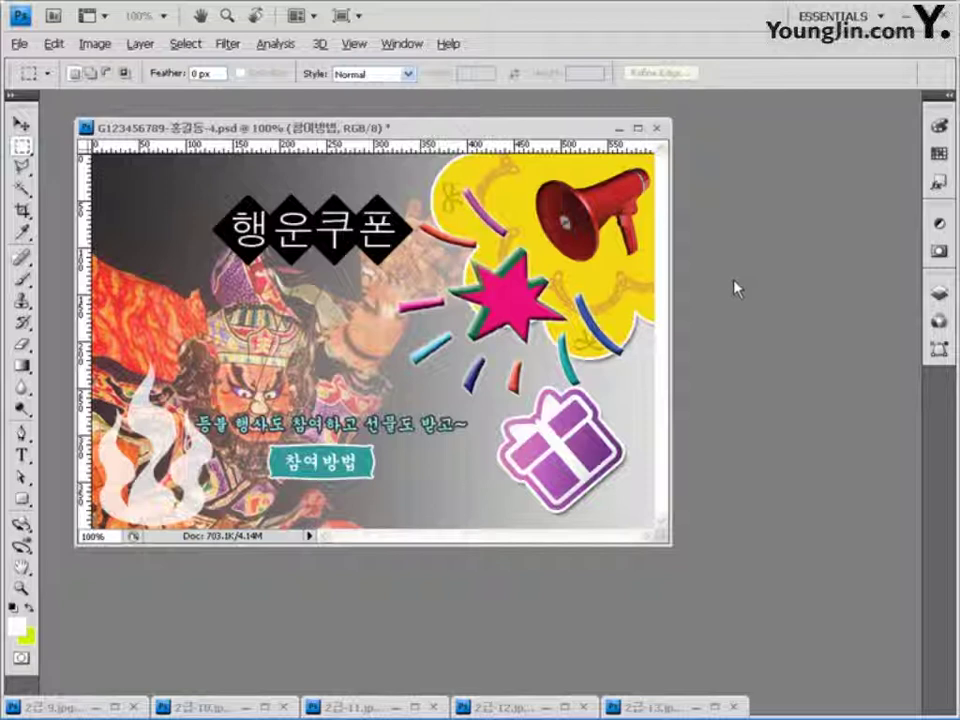
Resize the composition to 60 x 40 pixels with Constrain Proportions and Scale Styles kept on.
click(92, 44)
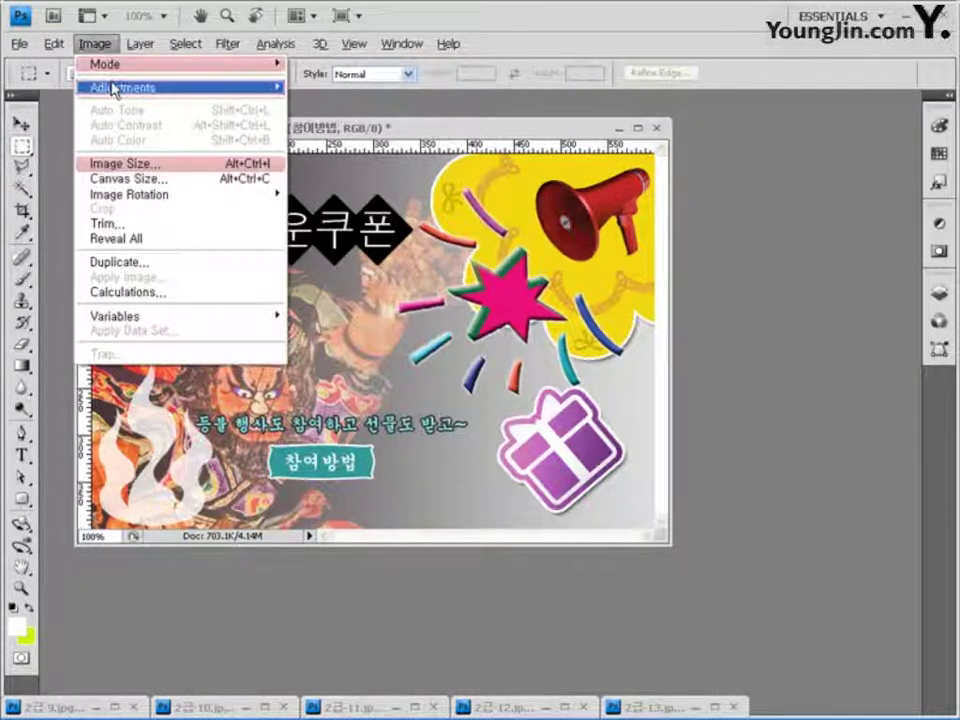
click(125, 164)
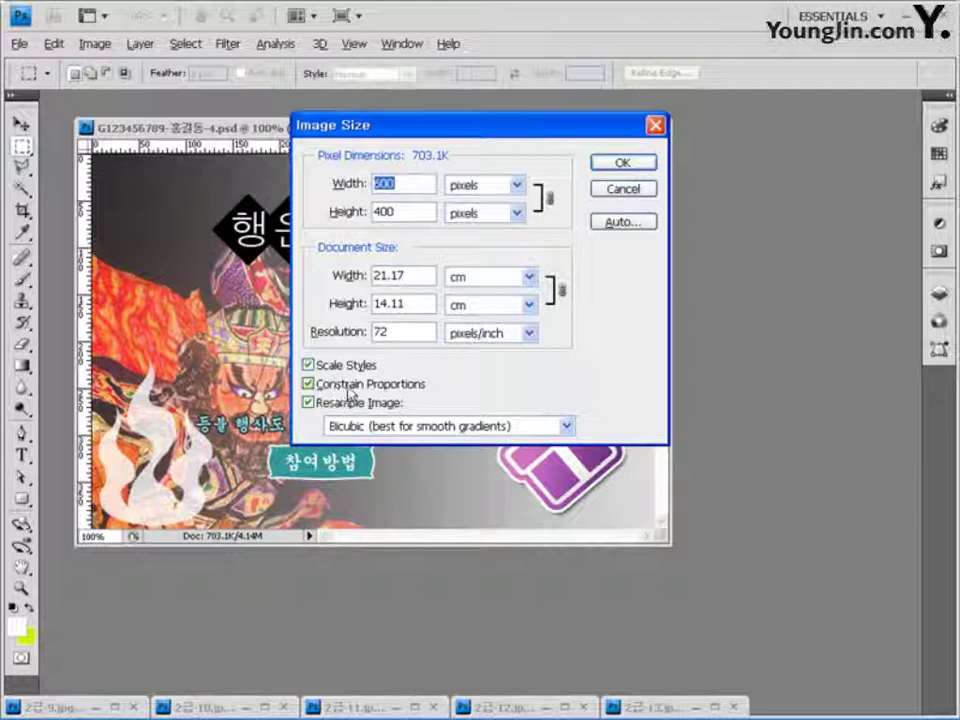
click(318, 384)
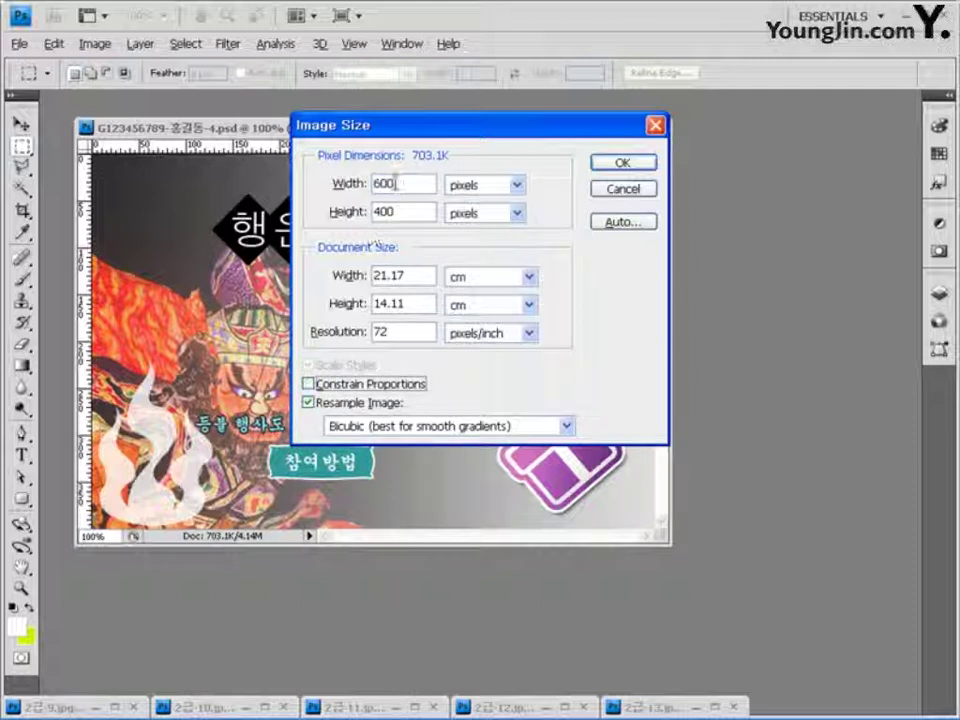
key(alt+c)
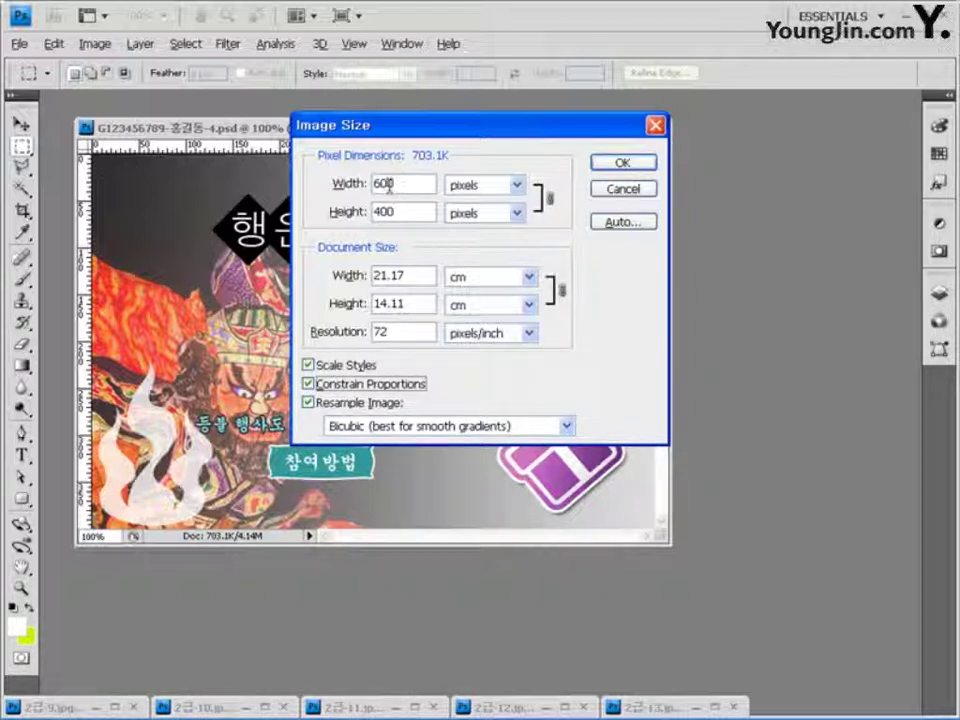
drag(384, 183, 443, 193)
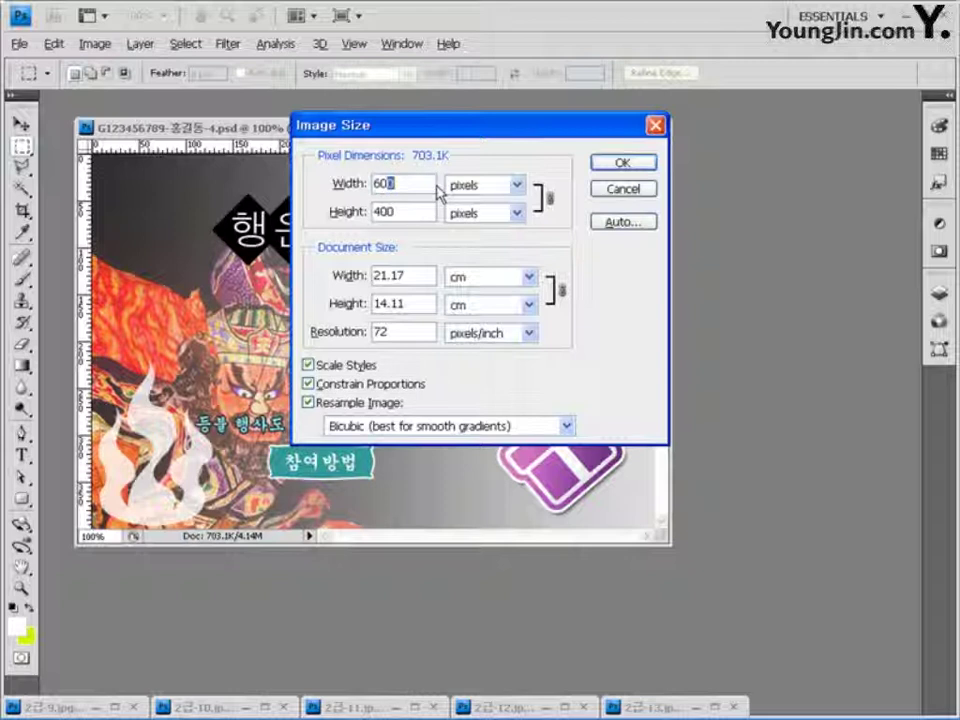
key(BackSpace)
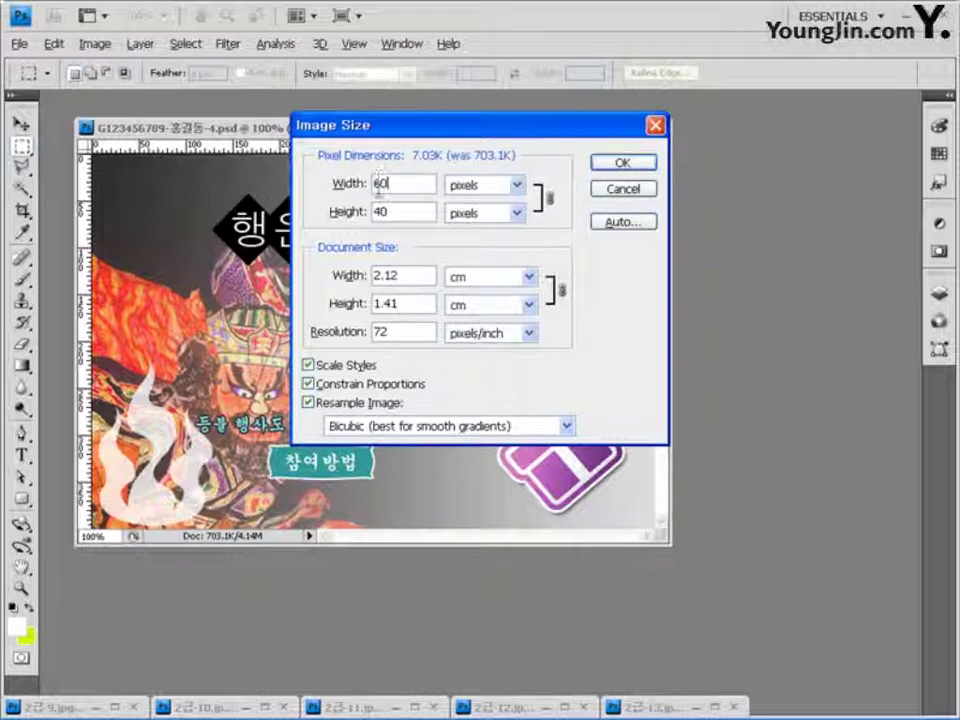
click(621, 163)
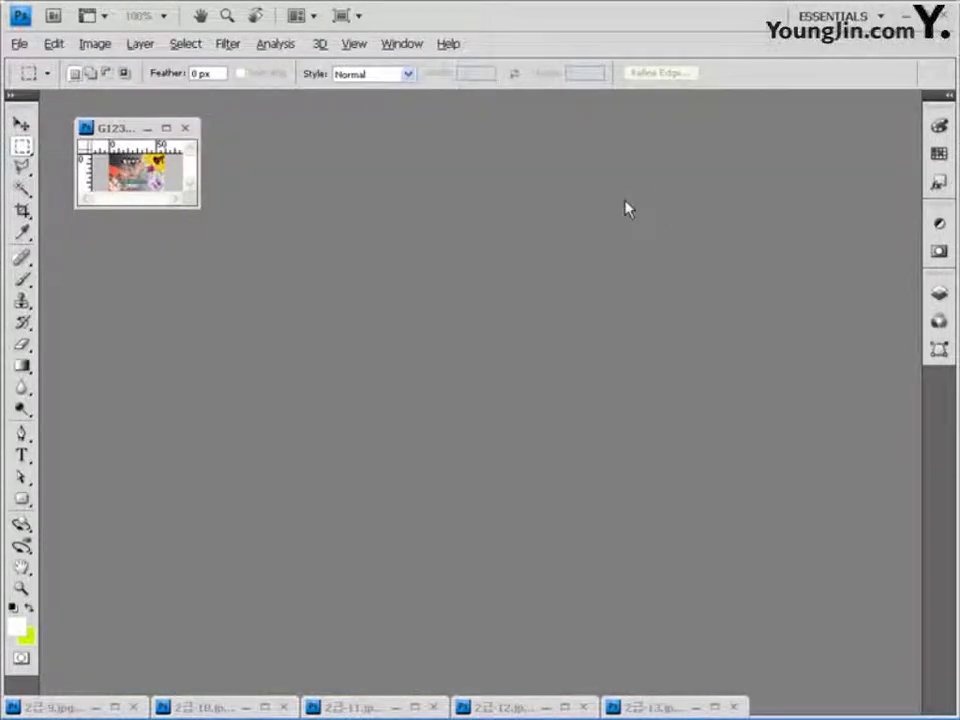
Save the reduced composition as a layered Photoshop PSD in the GTQ folder, keeping the file name ending in -4.
click(19, 44)
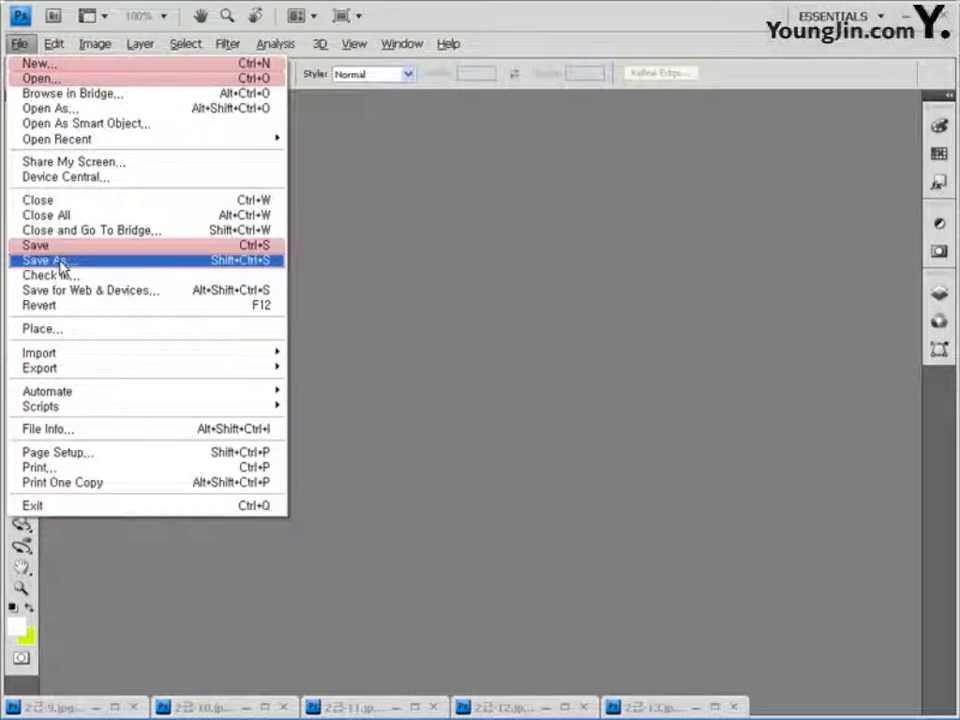
click(62, 262)
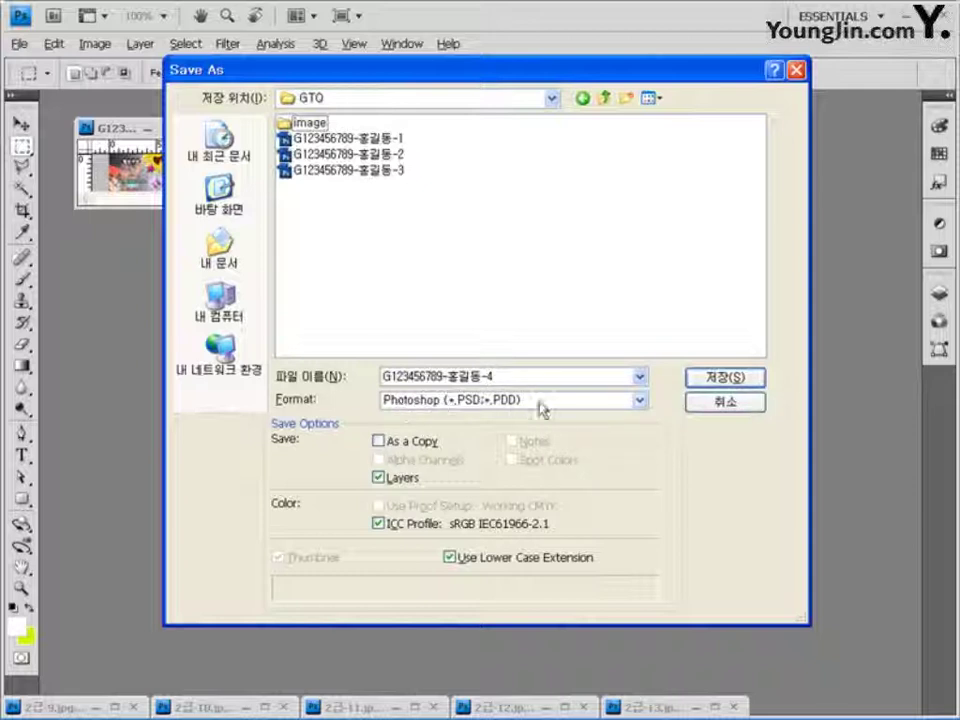
click(712, 380)
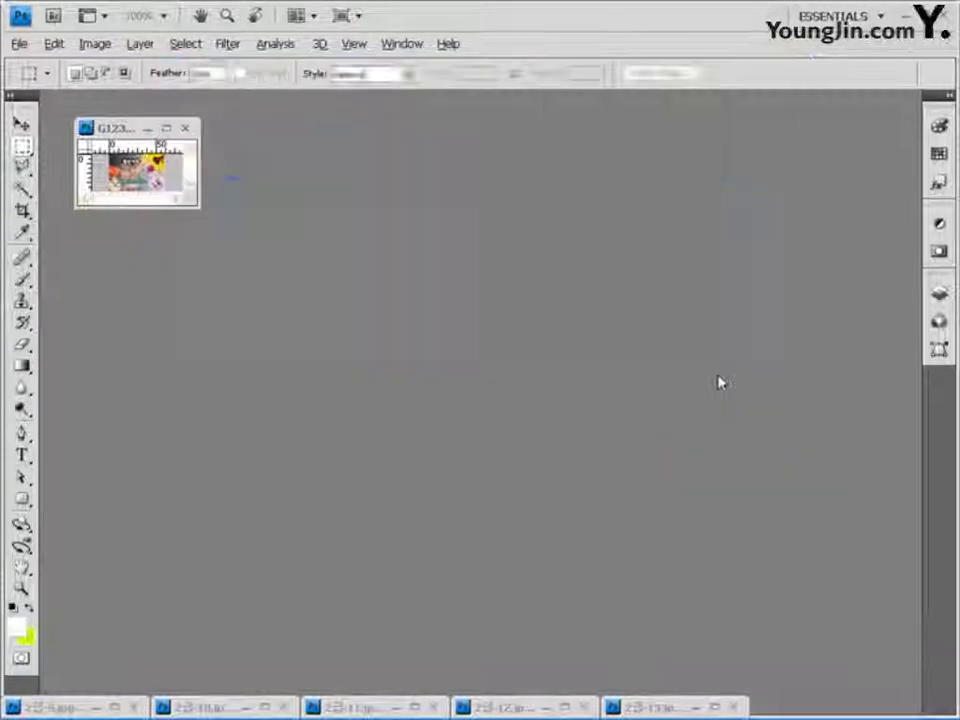
click(689, 227)
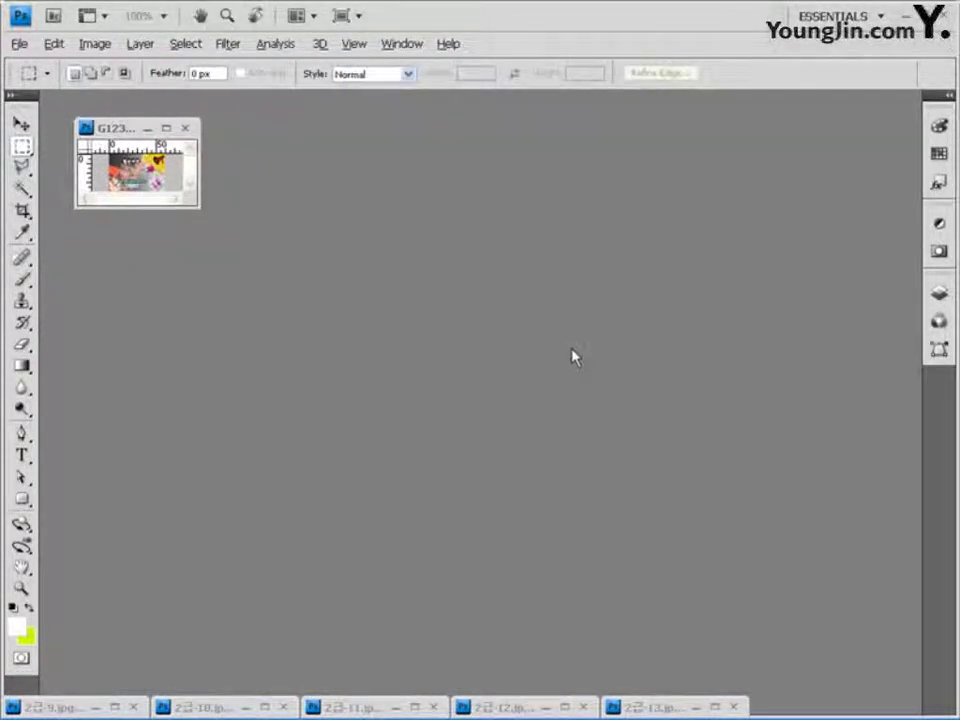